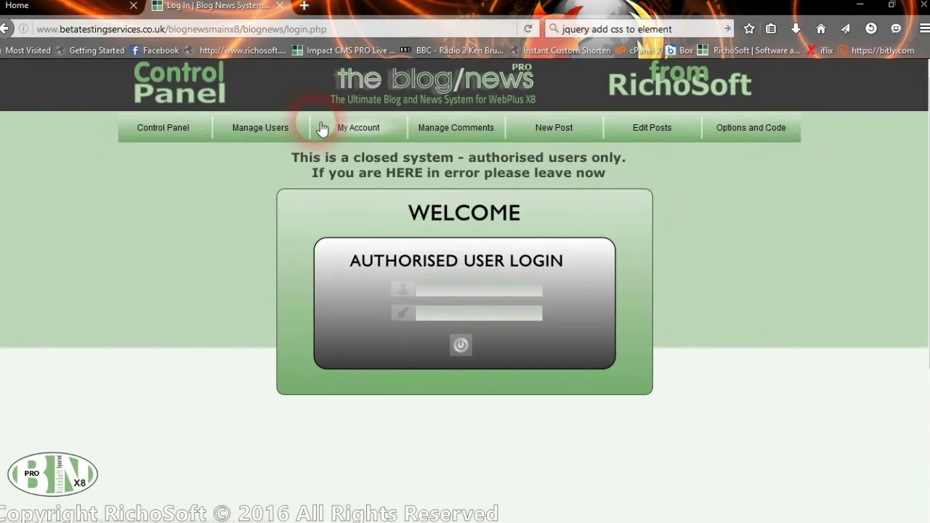
# - Switch to the demo site's home page and open The Blog page
pyautogui.click(92, 10)
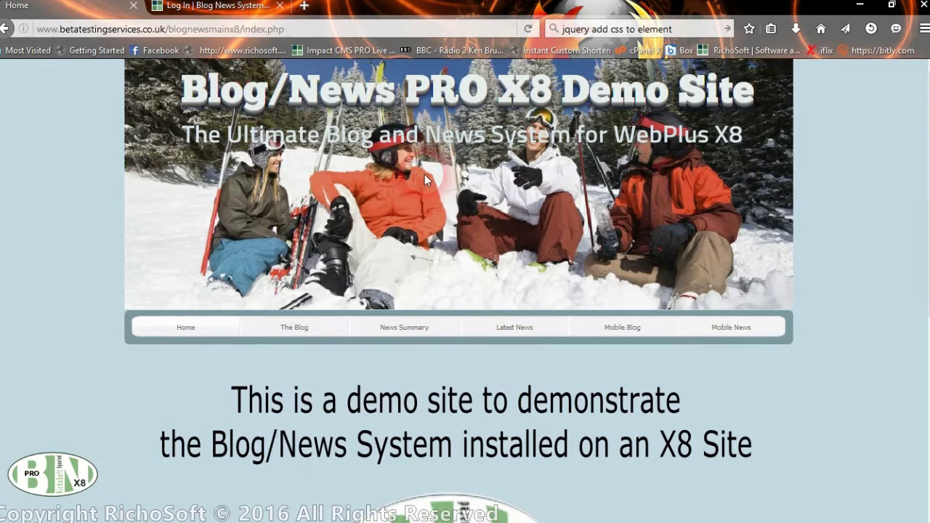
pyautogui.click(295, 328)
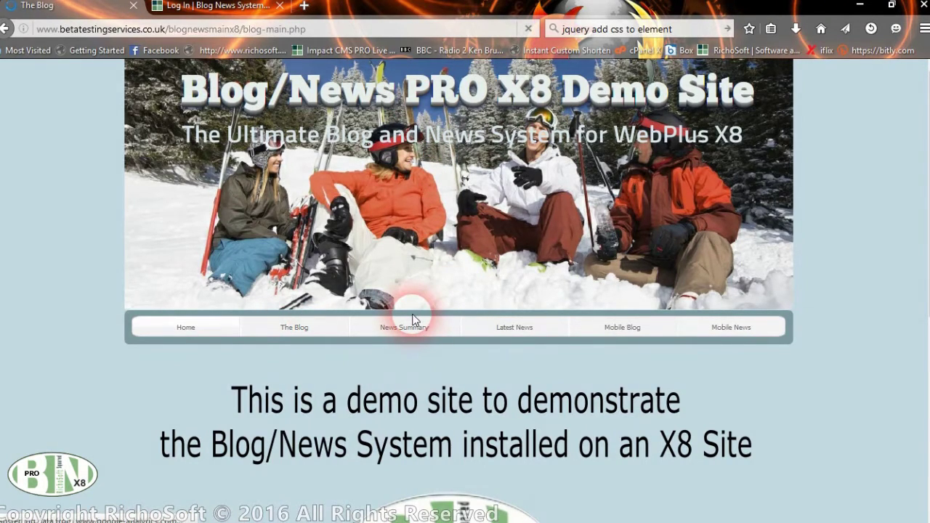
pyautogui.scroll(-3, 461, 269)
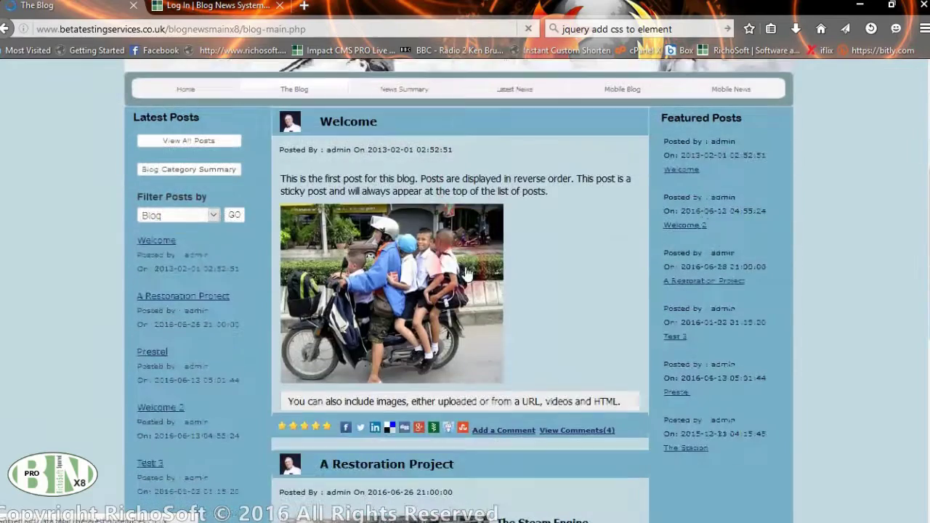
pyautogui.click(295, 233)
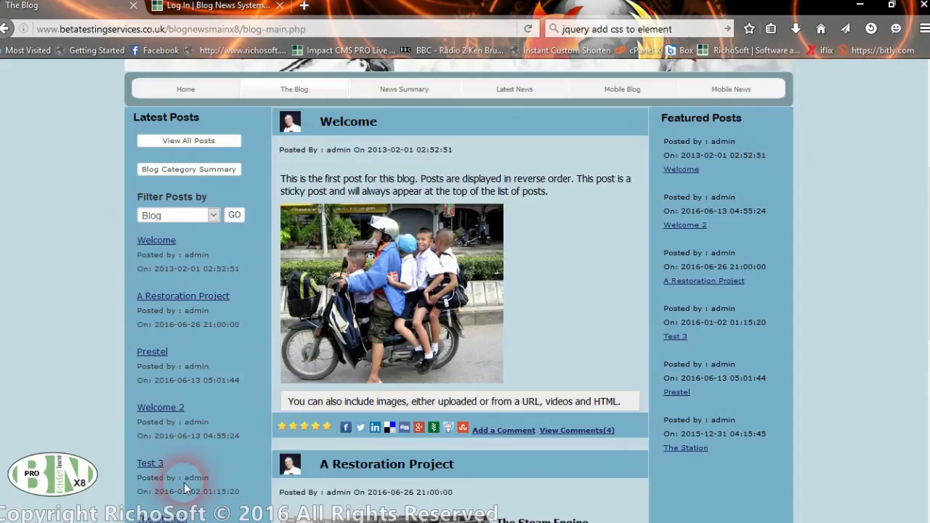
# - Look over the posts on The Blog page, and open the Blog Category Summary
pyautogui.scroll(-3, 183, 481)
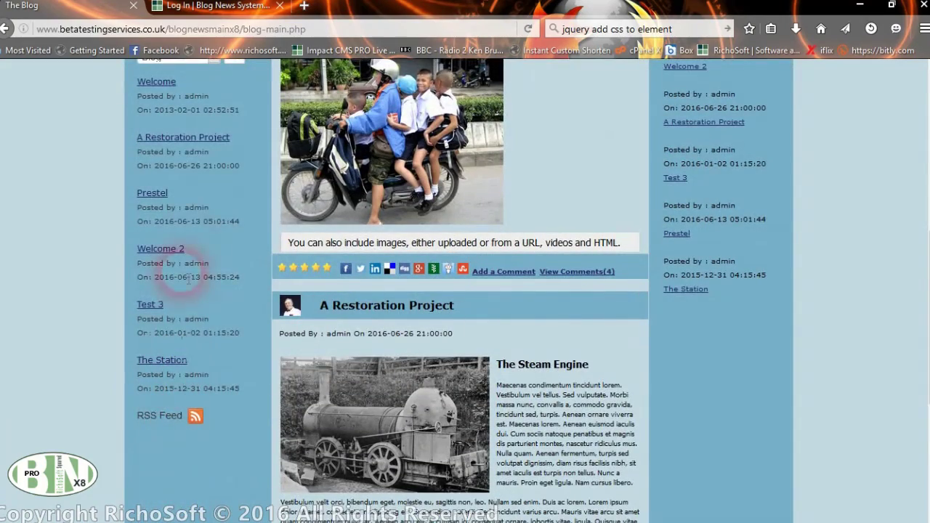
pyautogui.scroll(3, 188, 289)
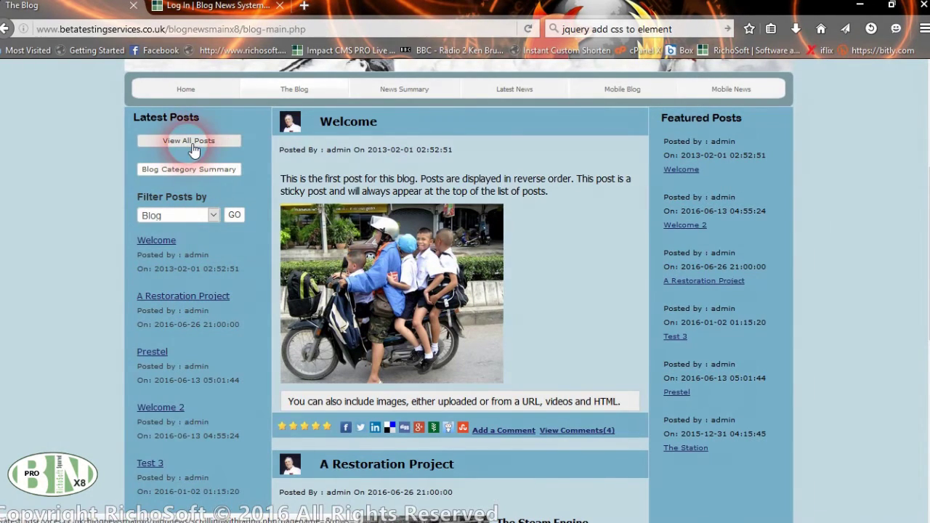
pyautogui.scroll(-5, 494, 328)
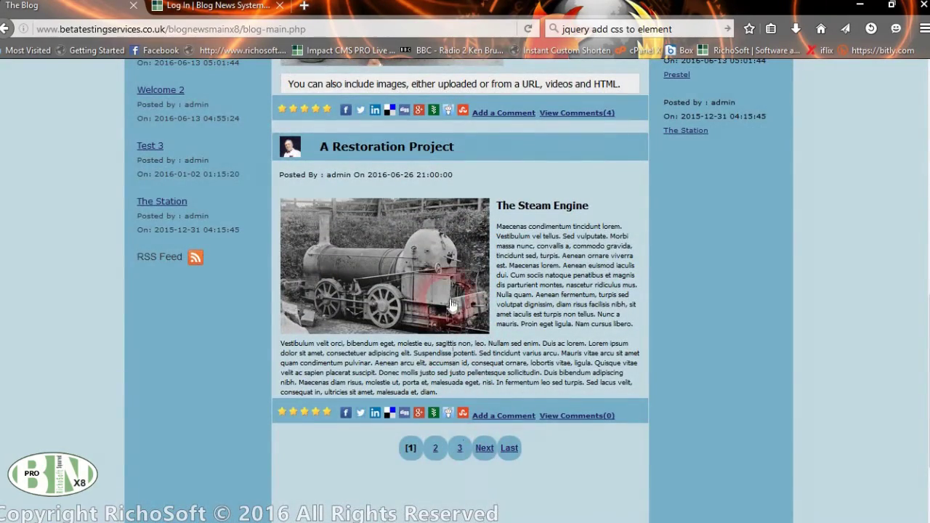
pyautogui.scroll(4, 454, 414)
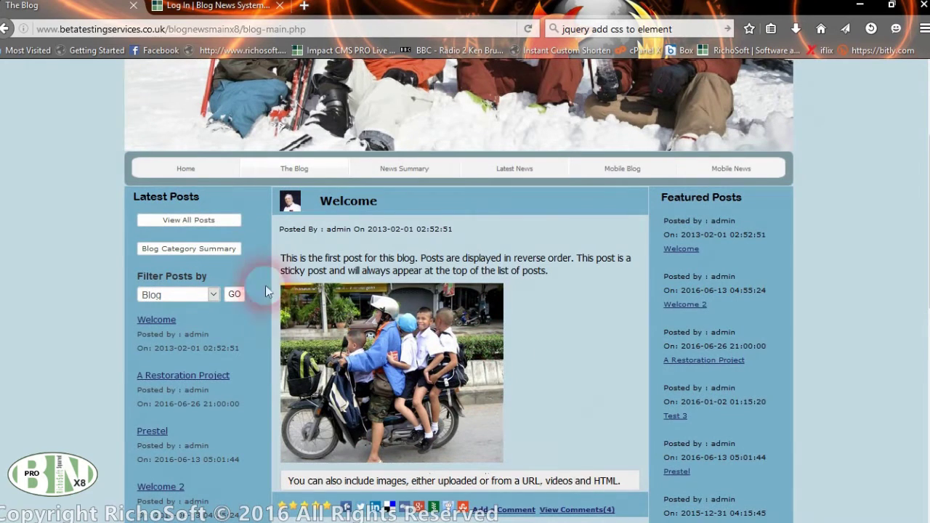
pyautogui.click(202, 251)
pyautogui.scroll(-3, 181, 247)
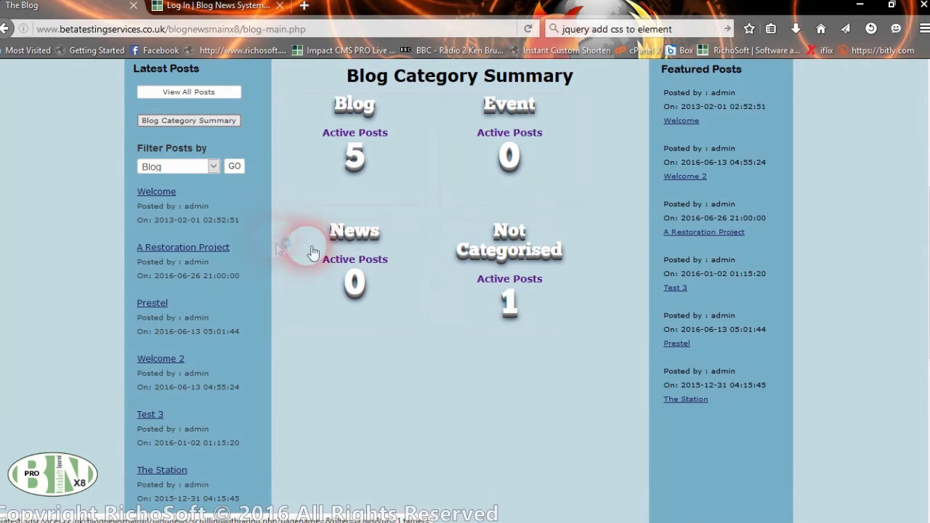
# - Filter the posts by Not Categorised, and open the same category again from the Blog Category Summary
pyautogui.click(184, 167)
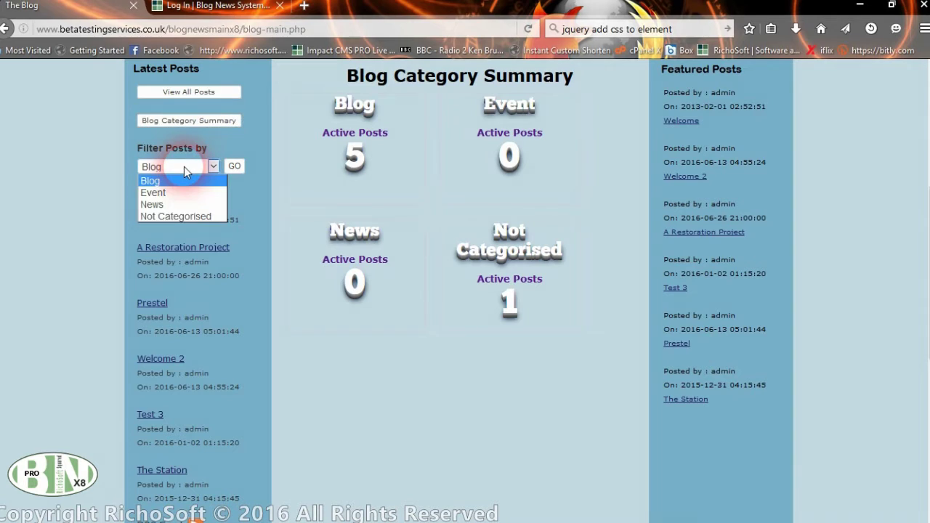
pyautogui.click(175, 217)
pyautogui.click(233, 168)
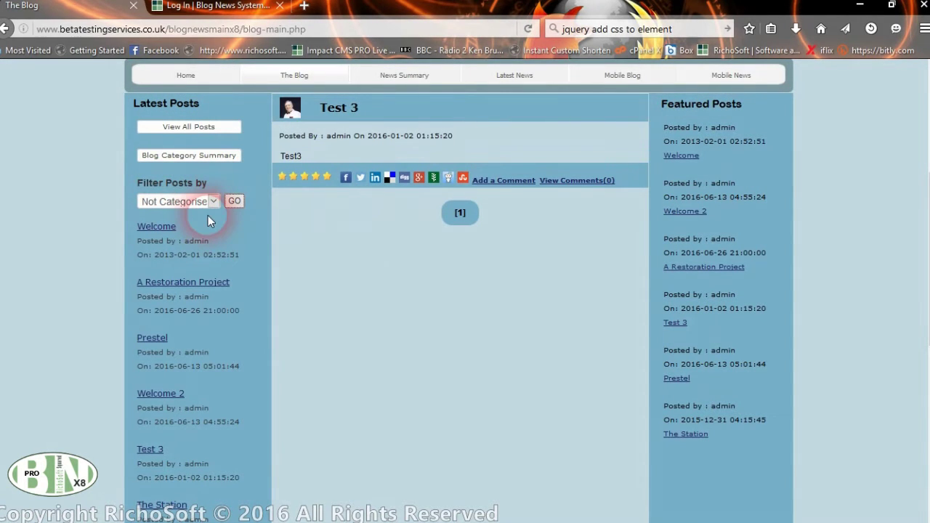
pyautogui.click(181, 164)
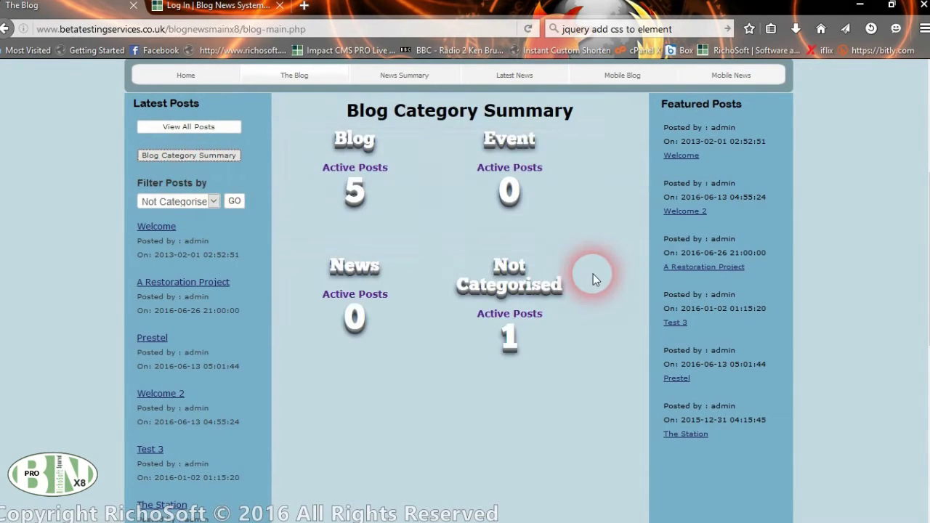
pyautogui.click(513, 282)
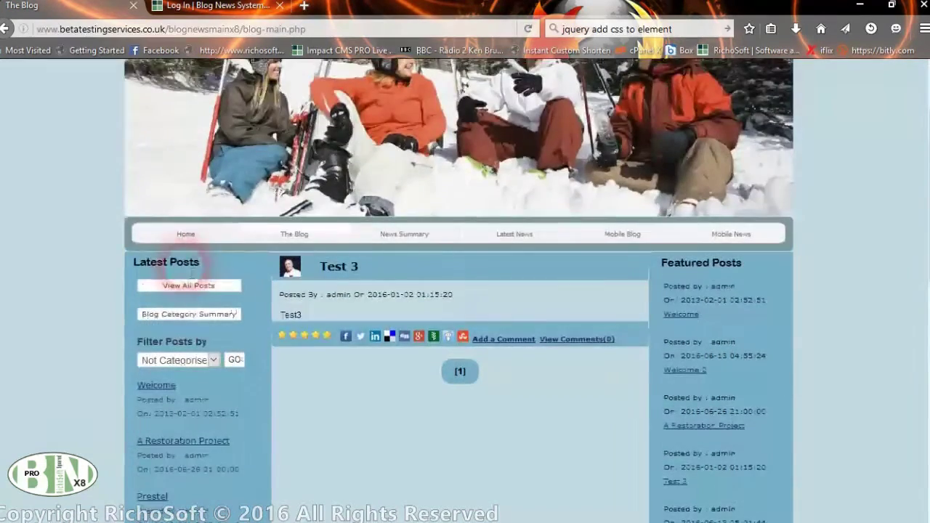
# - View all posts again and examine the Welcome post with its rating, sharing and comment options
pyautogui.click(196, 289)
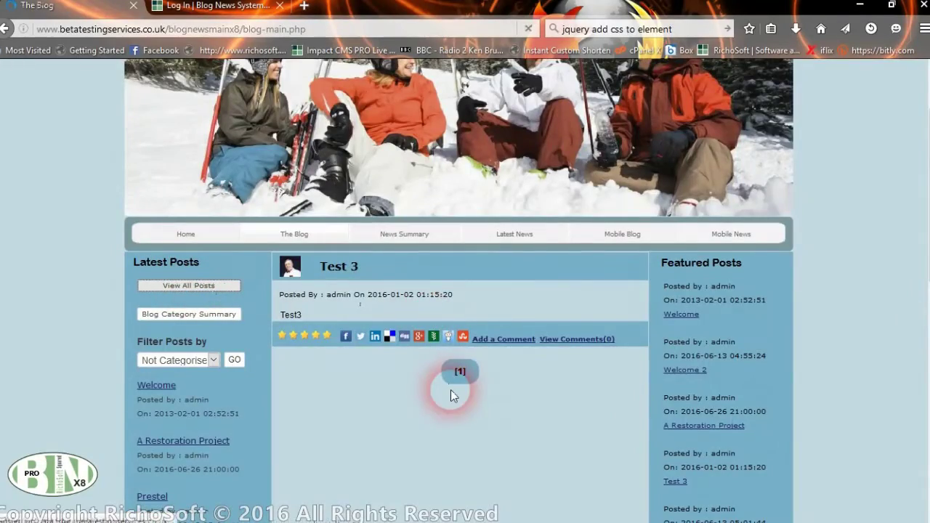
pyautogui.scroll(-5, 457, 396)
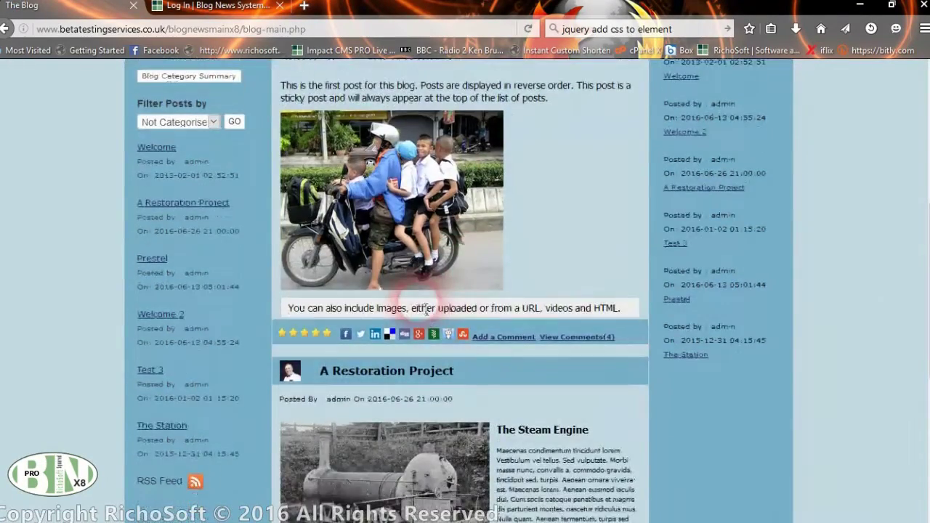
pyautogui.scroll(3, 420, 305)
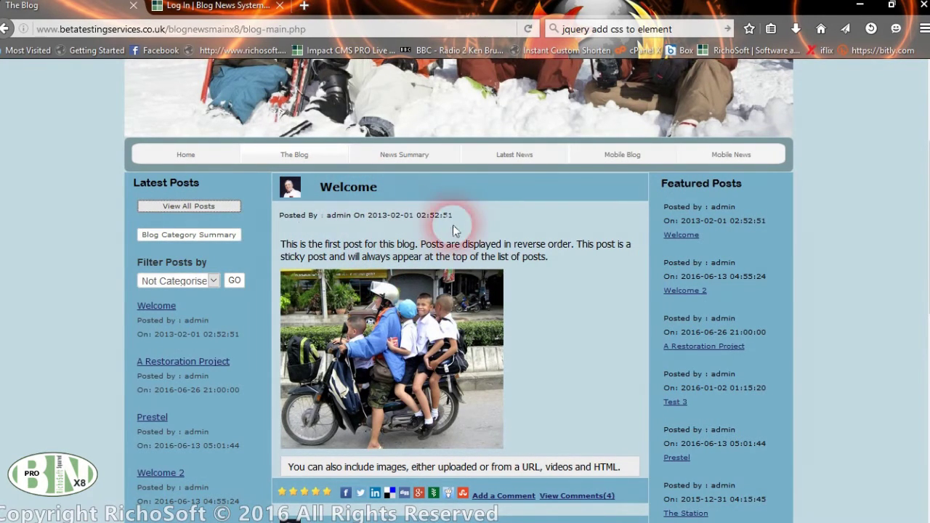
pyautogui.scroll(-3, 431, 268)
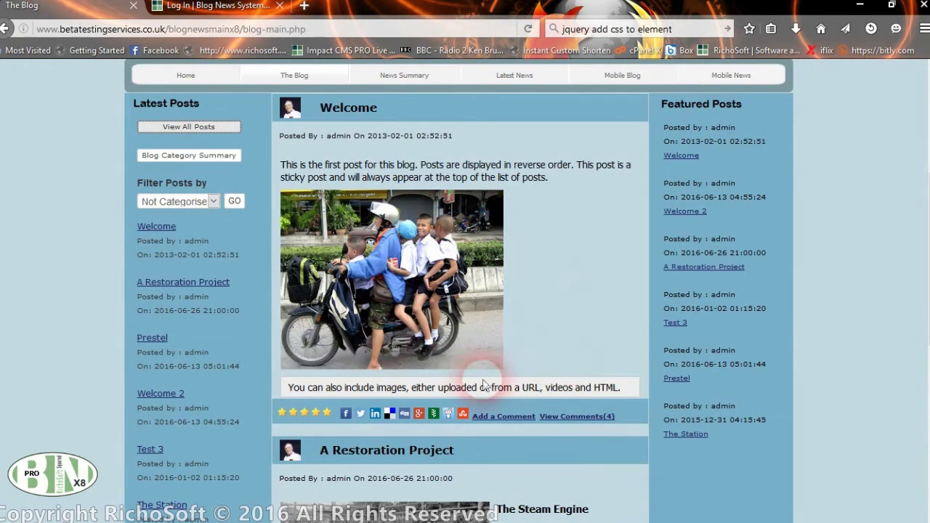
pyautogui.scroll(-2, 587, 260)
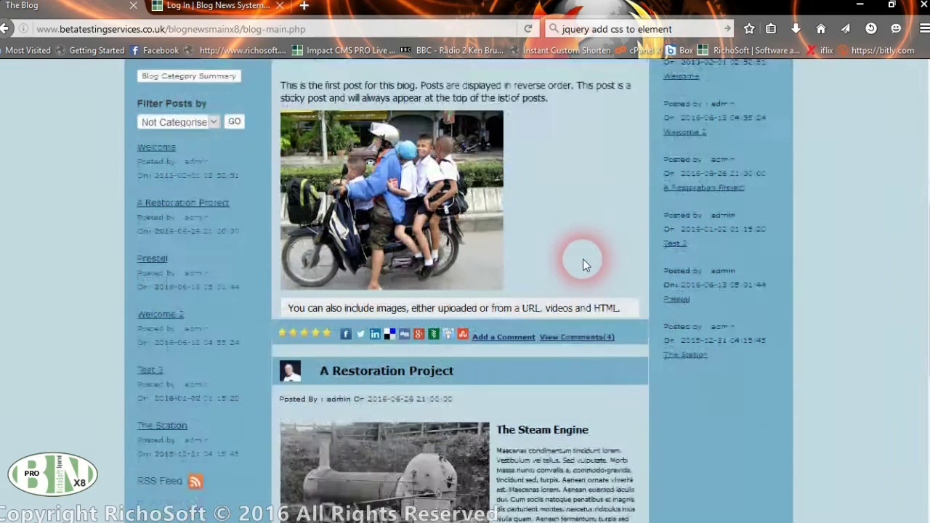
pyautogui.scroll(-2, 583, 258)
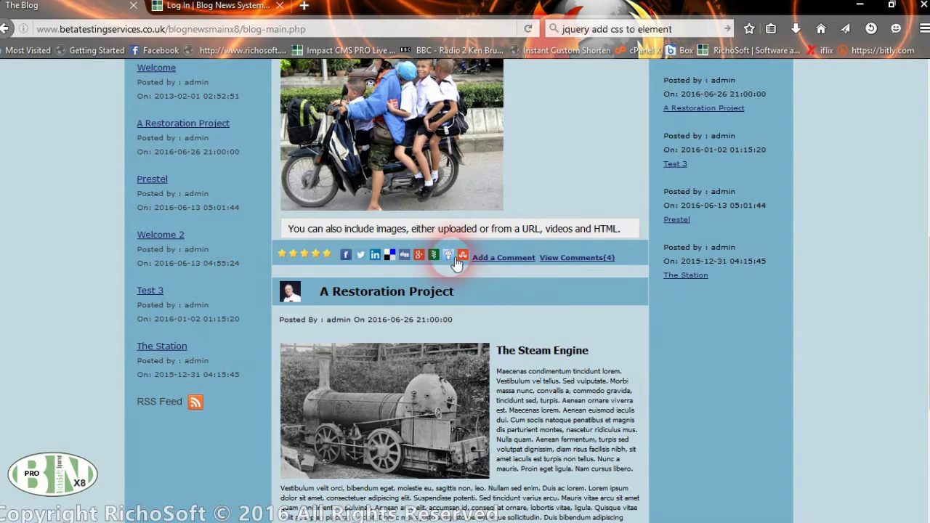
# - Open the Welcome post's Facebook, Twitter and LinkedIn share windows in turn, closing the Facebook and Twitter ones without posting
pyautogui.click(348, 256)
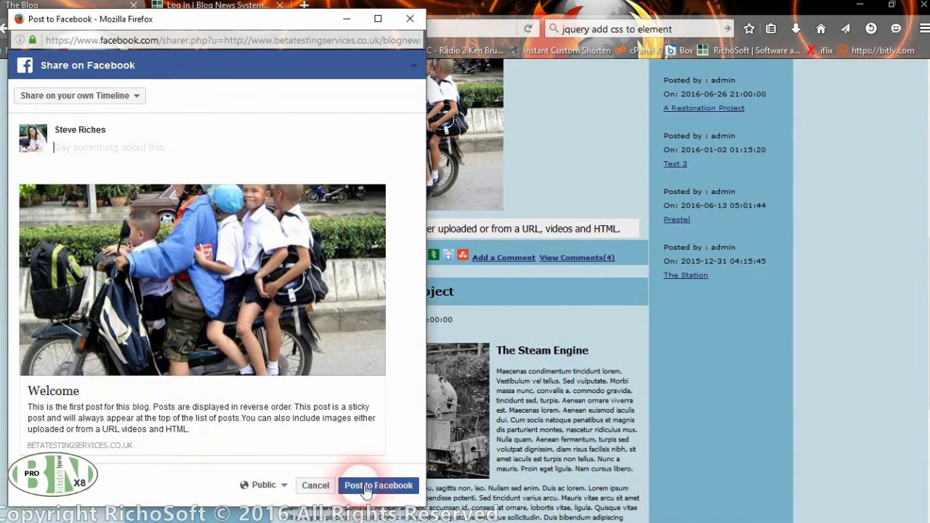
pyautogui.click(410, 18)
pyautogui.click(361, 256)
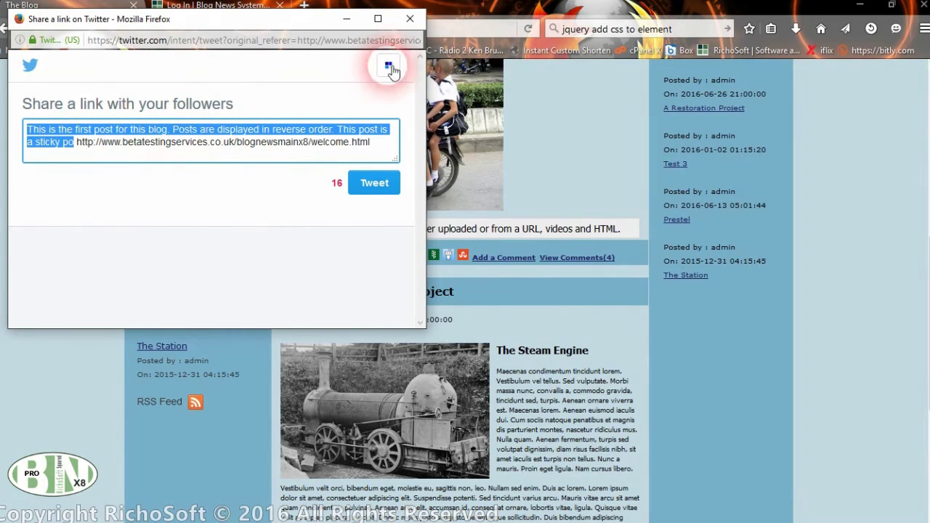
pyautogui.click(411, 19)
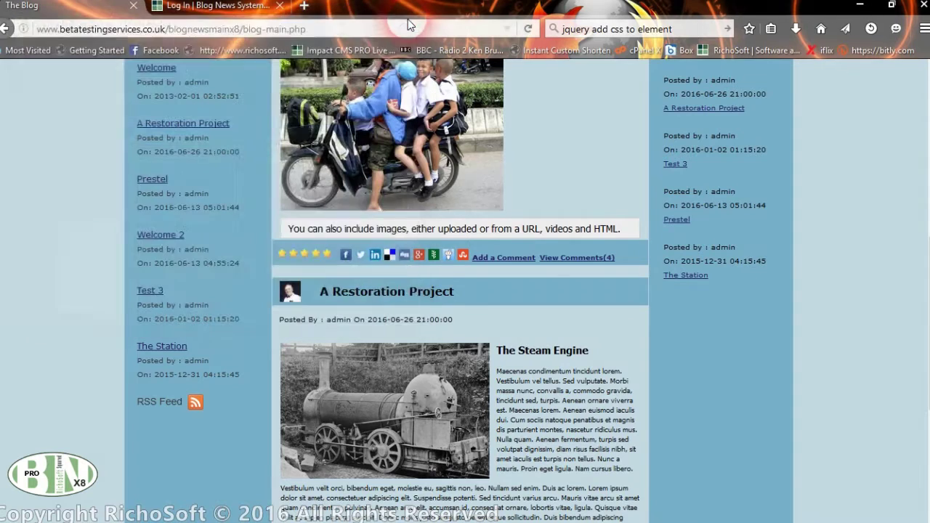
pyautogui.click(372, 256)
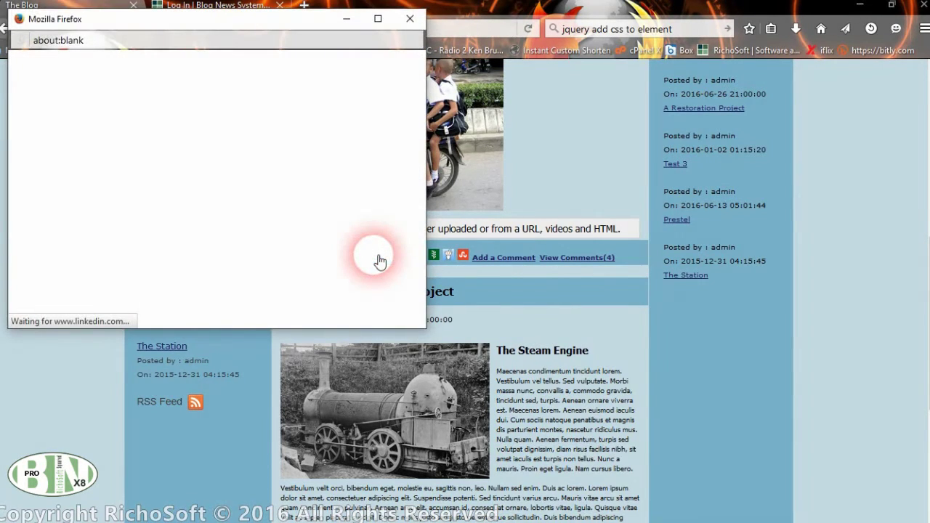
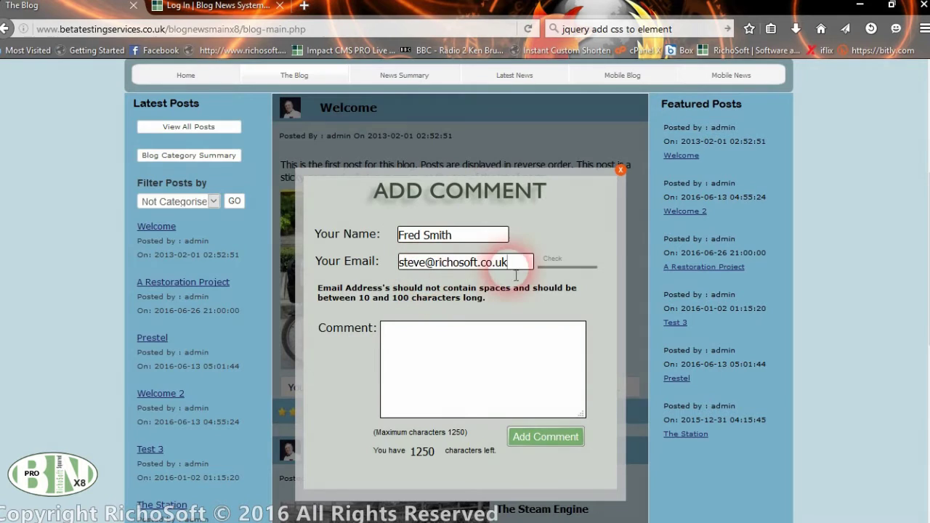
# - Enter the comment "This is a demo post <a href="hello.html">" and try to submit it
pyautogui.click(462, 339)
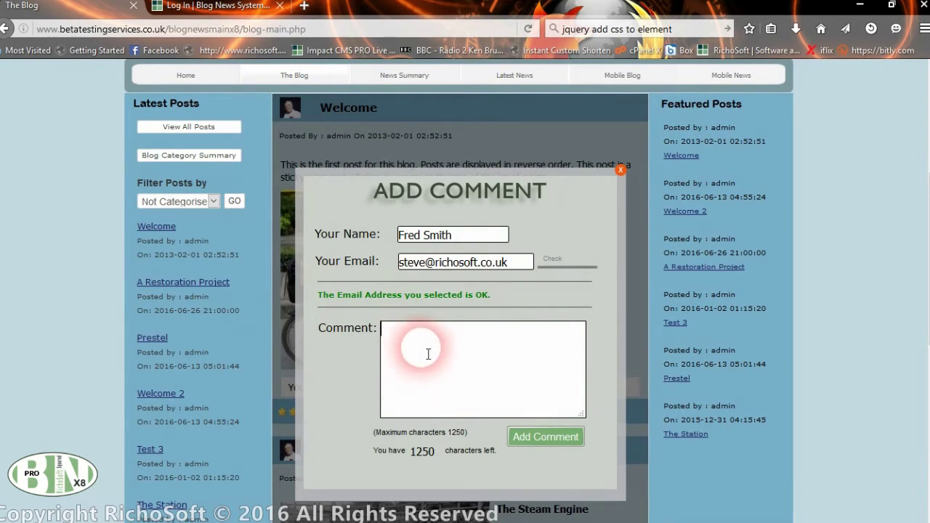
pyautogui.click(414, 353)
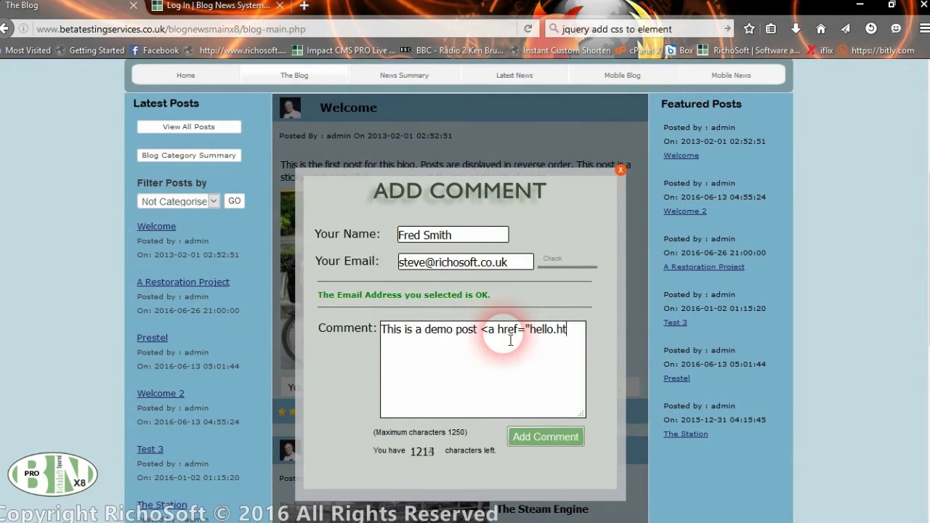
pyautogui.write('>')
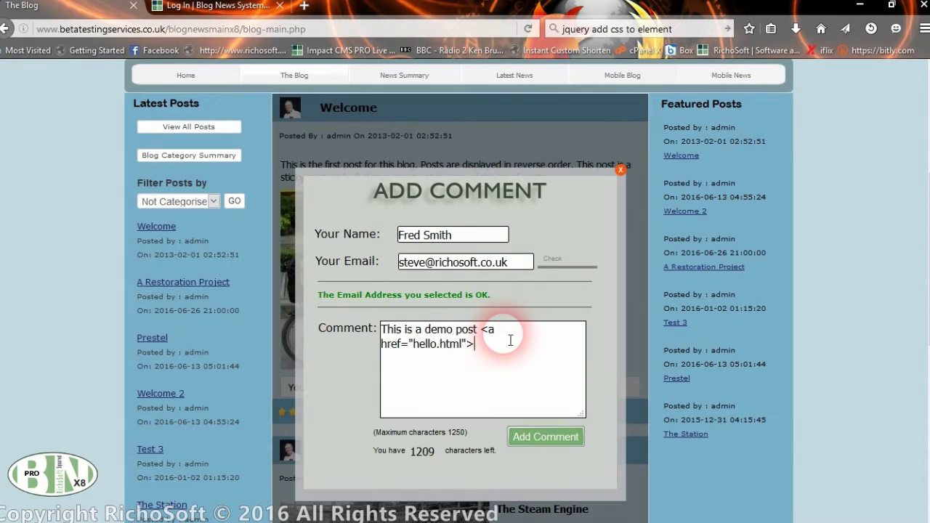
pyautogui.click(565, 438)
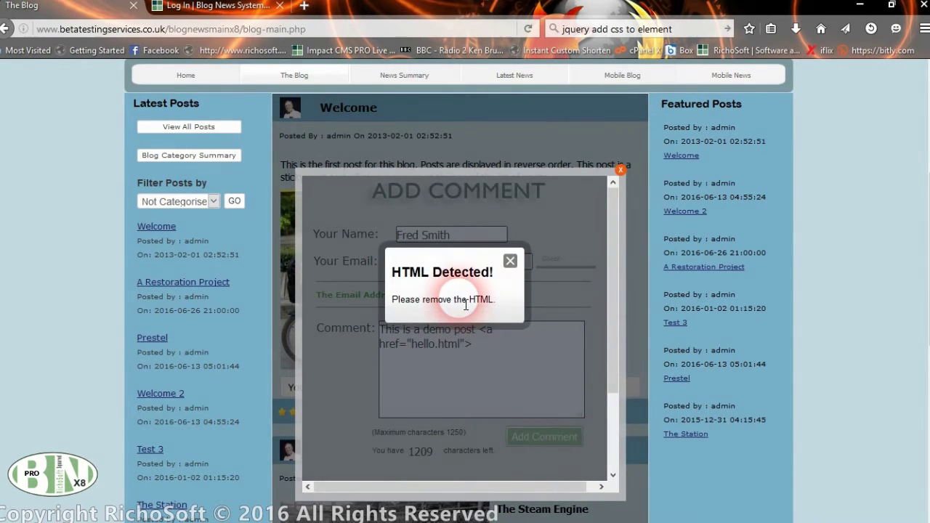
# - Dismiss the HTML warning and delete the link tag so the comment reads "This is a demo post"
pyautogui.click(511, 261)
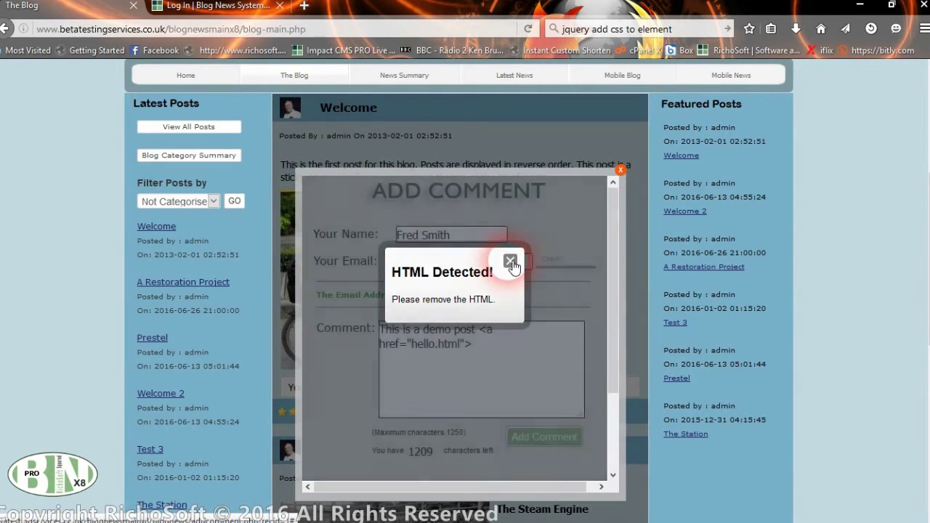
pyautogui.click(489, 343)
pyautogui.moveTo(489, 336); pyautogui.dragTo(497, 356)
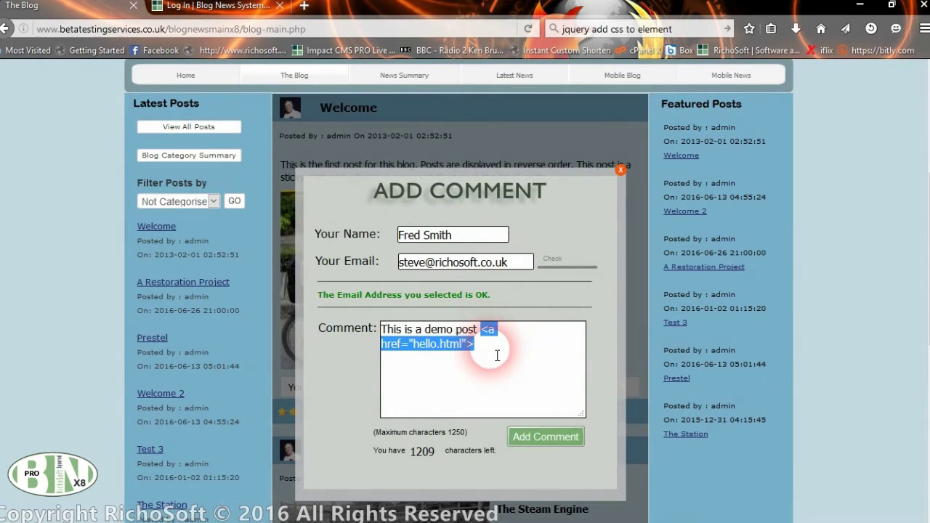
pyautogui.press('BackSpace')
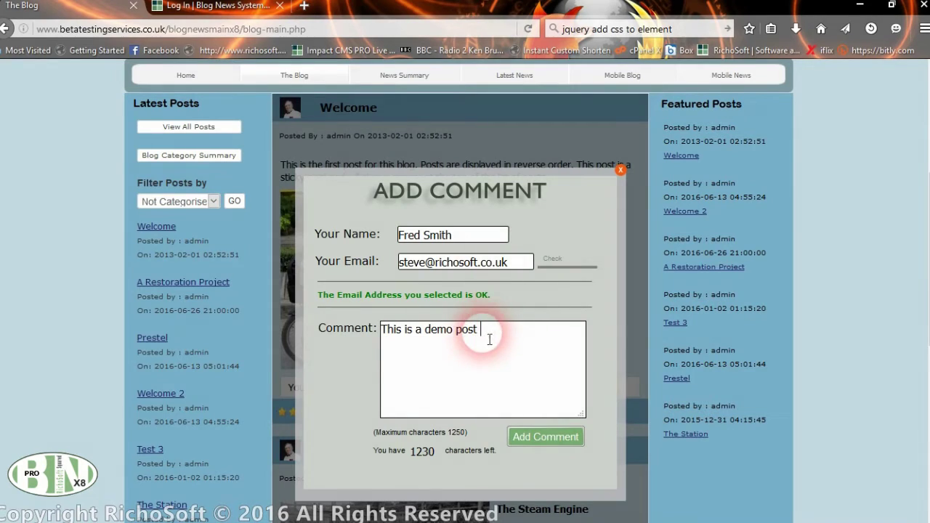
# - Submit the comment, and open the comments view of the Welcome post
pyautogui.scroll(-1, 520, 374)
pyautogui.scroll(-1, 534, 378)
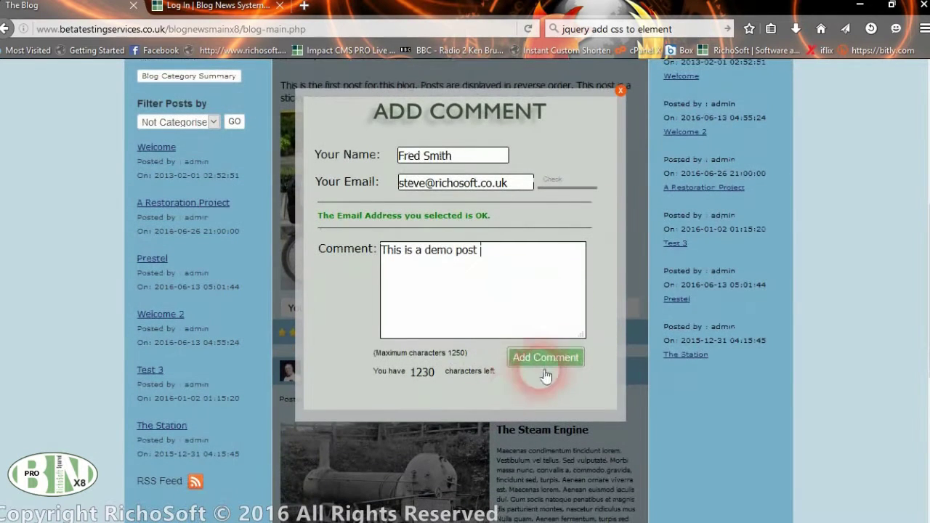
pyautogui.click(547, 367)
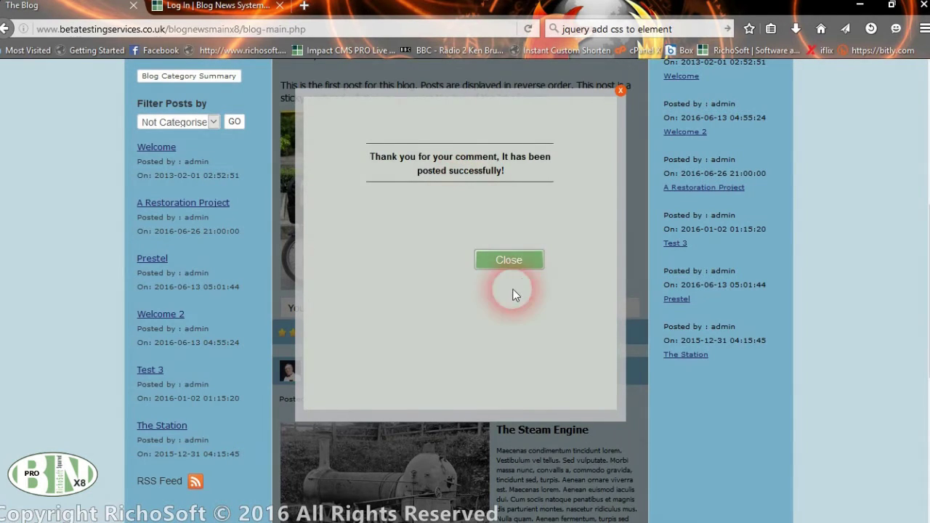
pyautogui.click(522, 264)
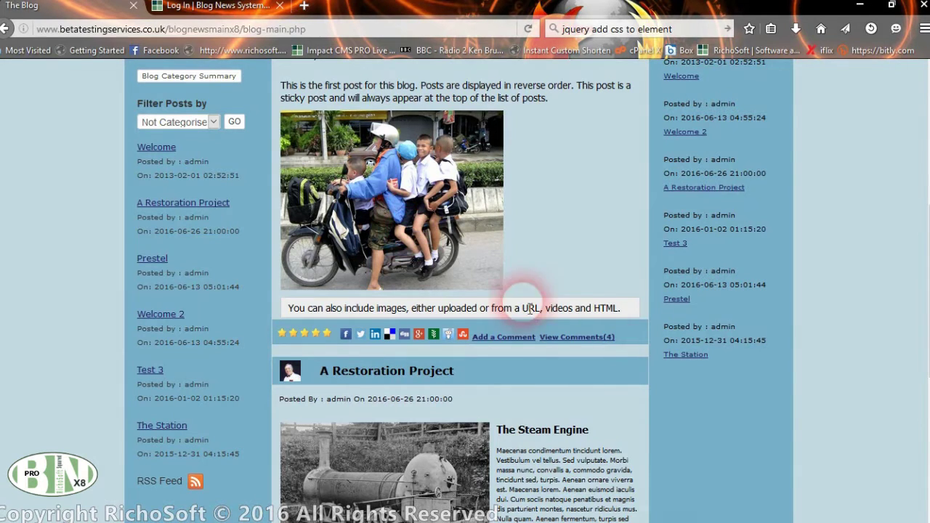
pyautogui.click(593, 338)
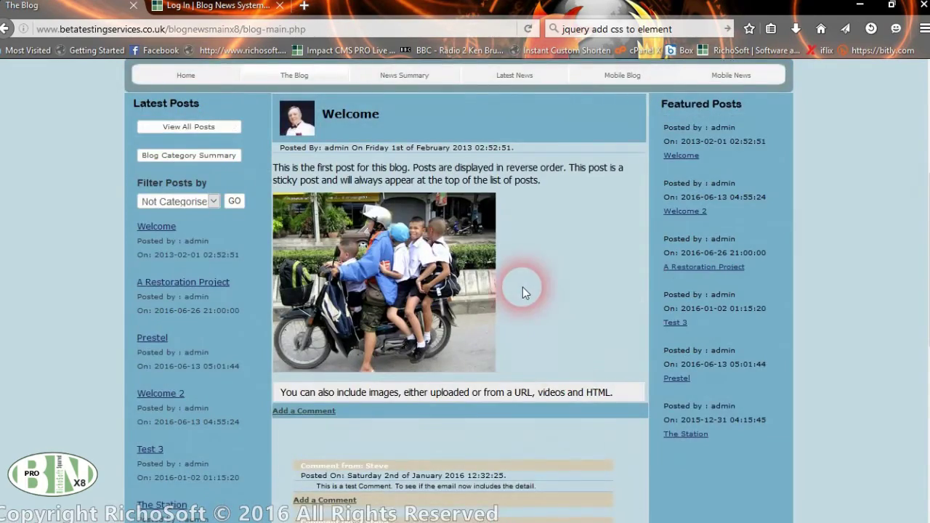
# - Read through the Welcome post's visitor comments and return to the blog's list of posts
pyautogui.scroll(-5, 523, 287)
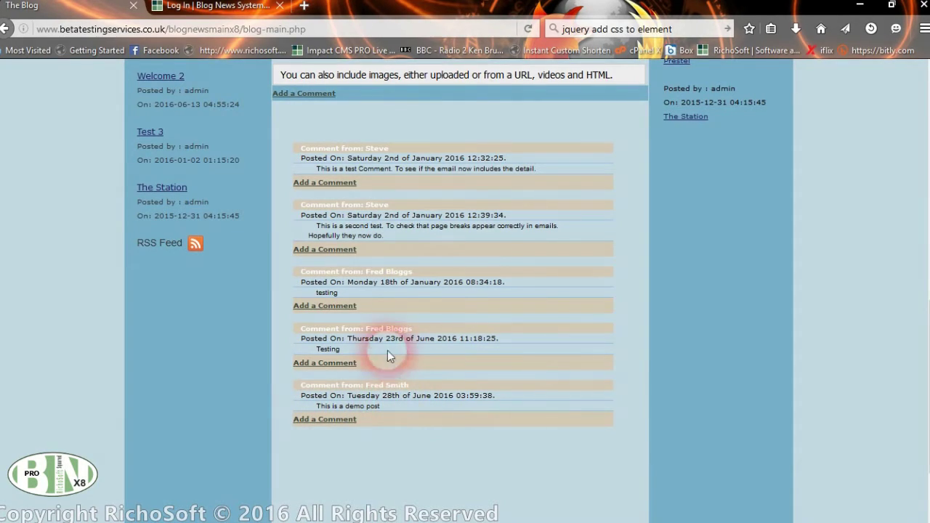
pyautogui.scroll(5, 420, 268)
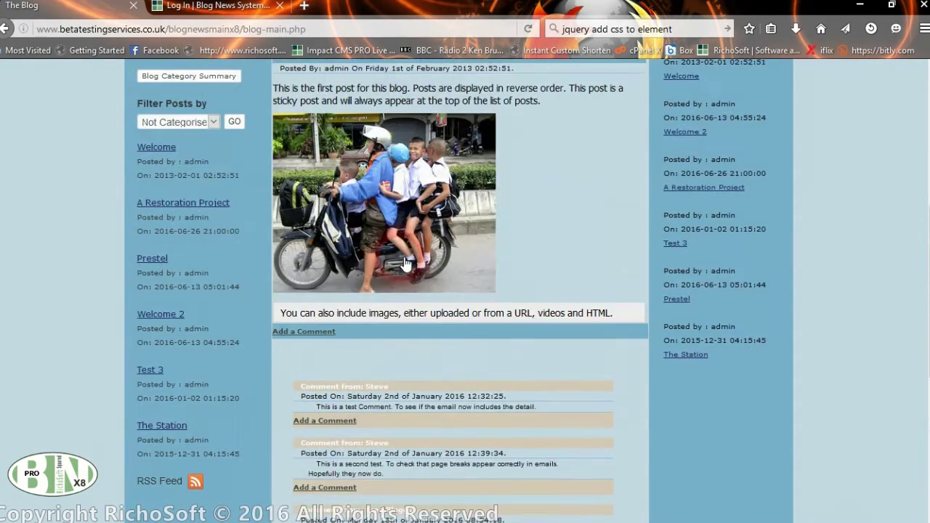
pyautogui.scroll(3, 405, 266)
pyautogui.click(231, 206)
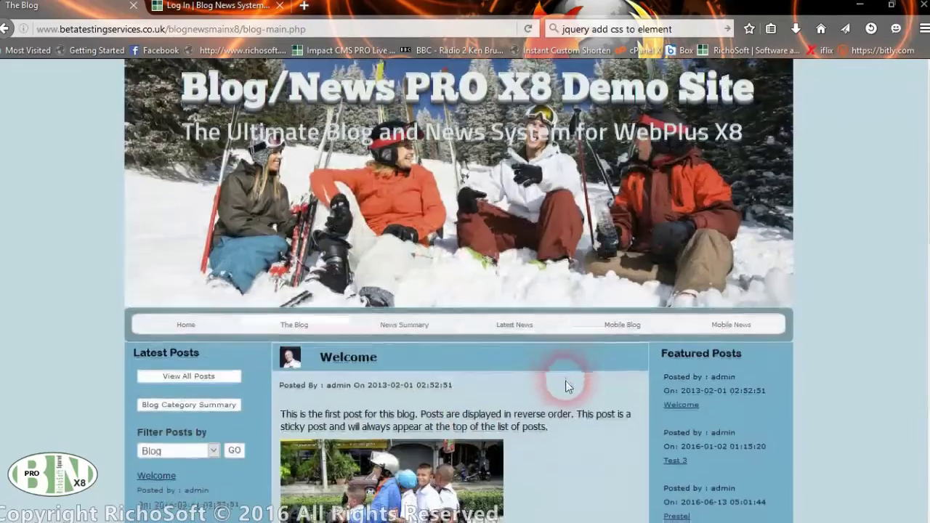
# - Enlarge the motorcycle picture in the Welcome post and close the enlarged view
pyautogui.scroll(-3, 566, 381)
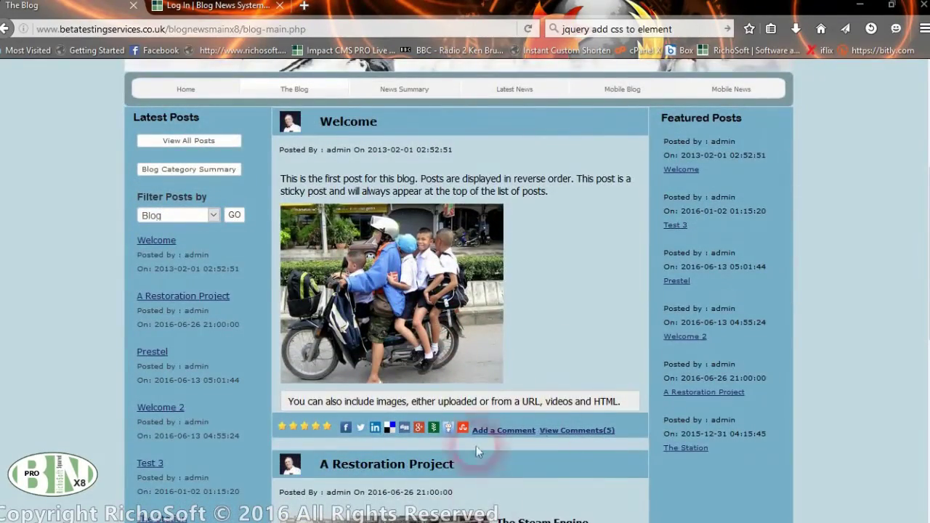
pyautogui.scroll(-2, 422, 465)
pyautogui.click(409, 203)
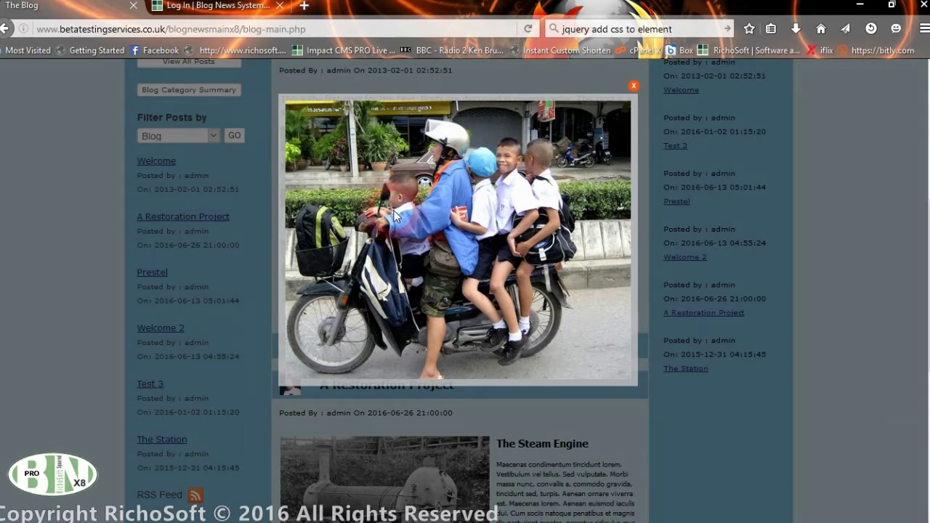
pyautogui.click(490, 448)
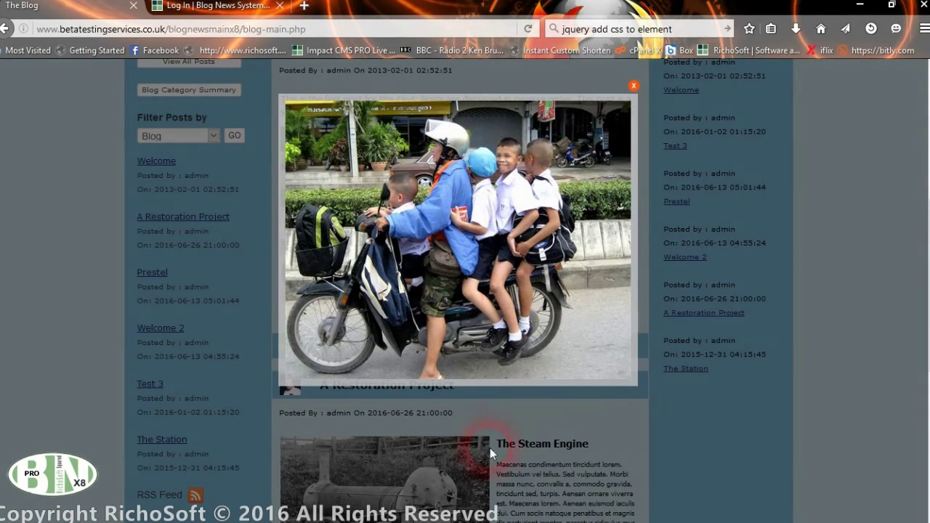
pyautogui.click(602, 110)
pyautogui.moveTo(928, 244); pyautogui.dragTo(885, 128)
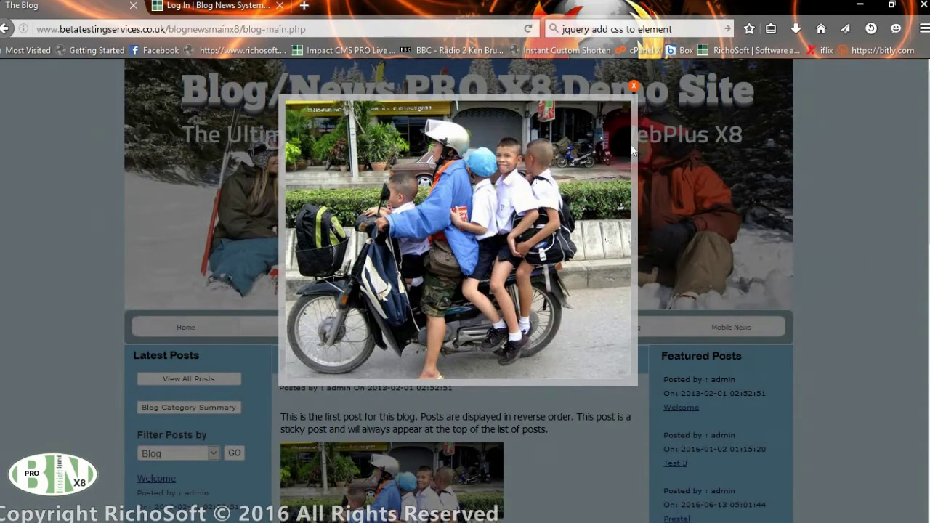
pyautogui.click(634, 85)
# - Enlarge the steam engine picture in the A Restoration Project post and close the enlarged view
pyautogui.scroll(-3, 495, 195)
pyautogui.scroll(-3, 491, 193)
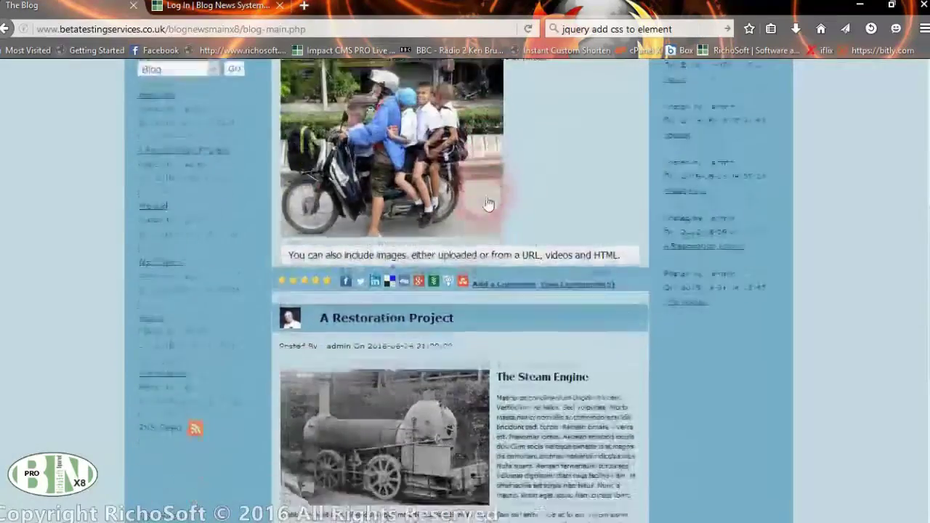
pyautogui.click(396, 262)
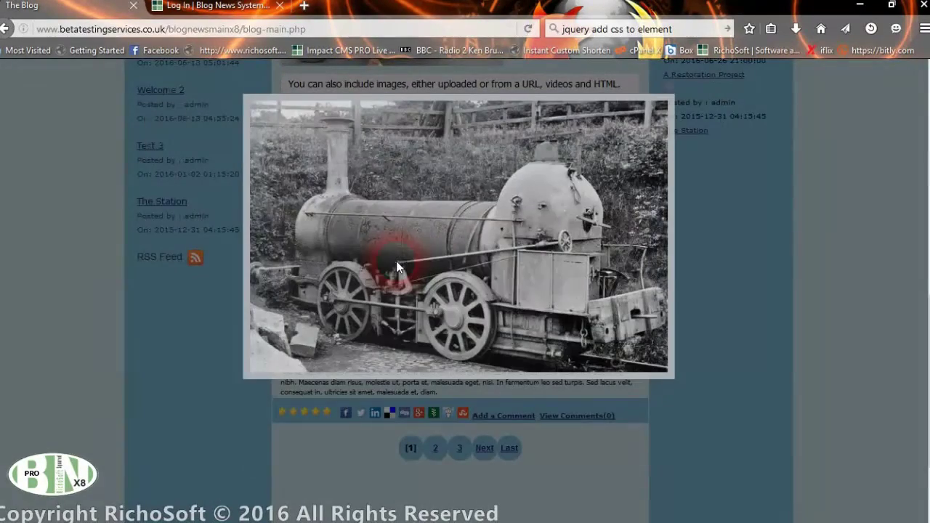
pyautogui.click(812, 191)
pyautogui.moveTo(923, 319); pyautogui.dragTo(318, 214)
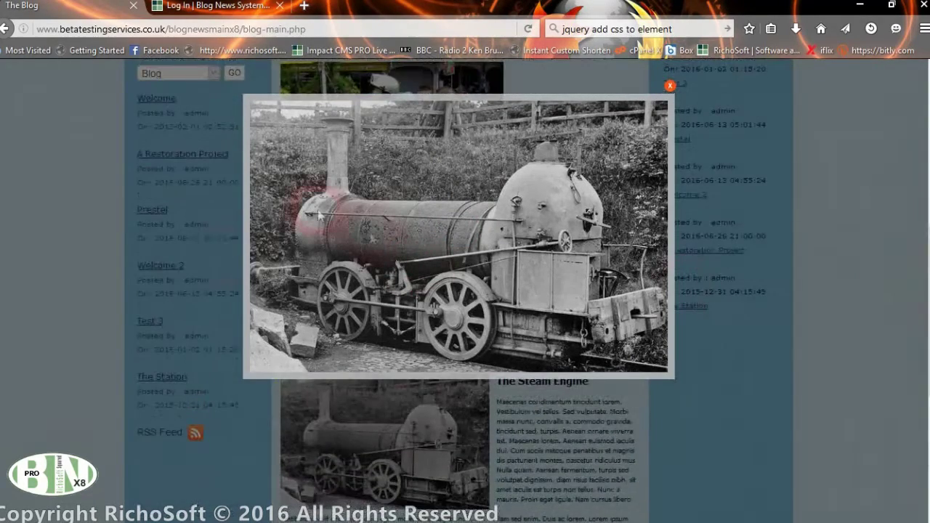
pyautogui.click(670, 85)
# - Look over the posts on the first blog page and open page 2
pyautogui.scroll(-5, 545, 338)
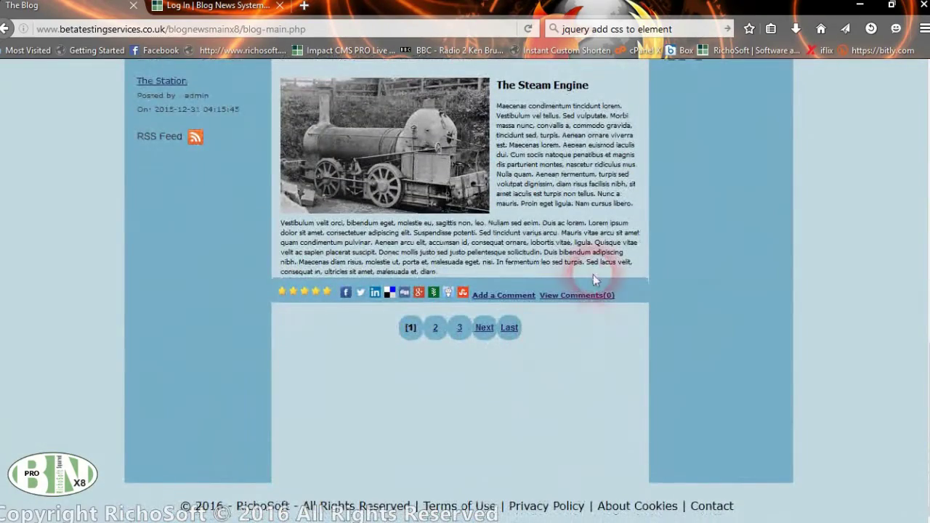
pyautogui.click(436, 331)
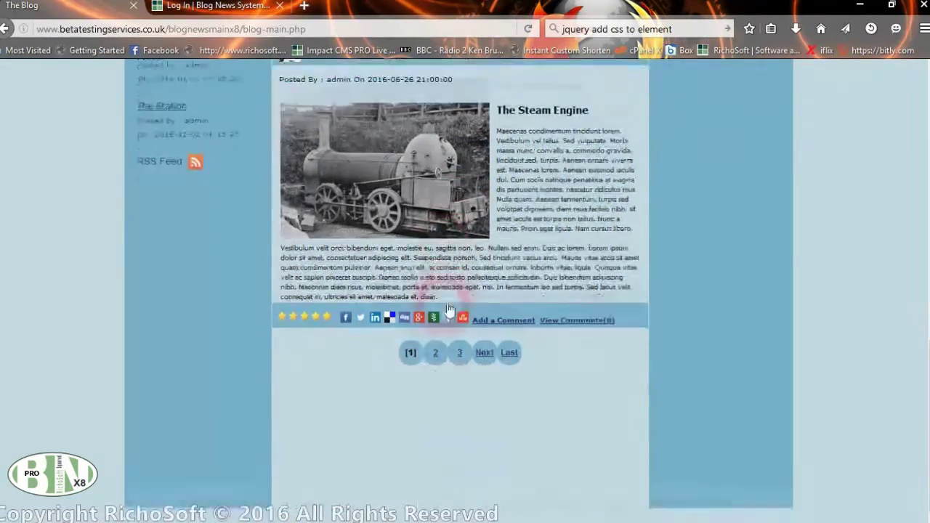
pyautogui.scroll(8, 436, 309)
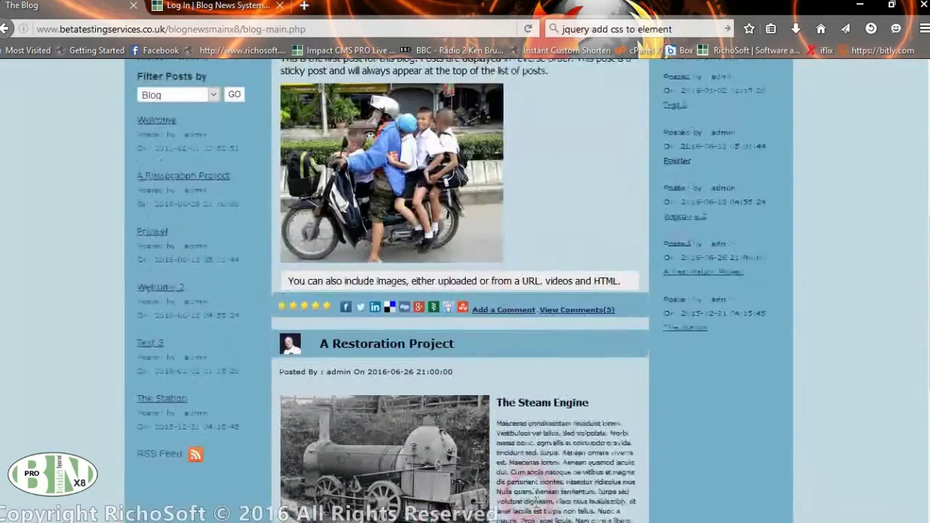
pyautogui.scroll(-8, 453, 439)
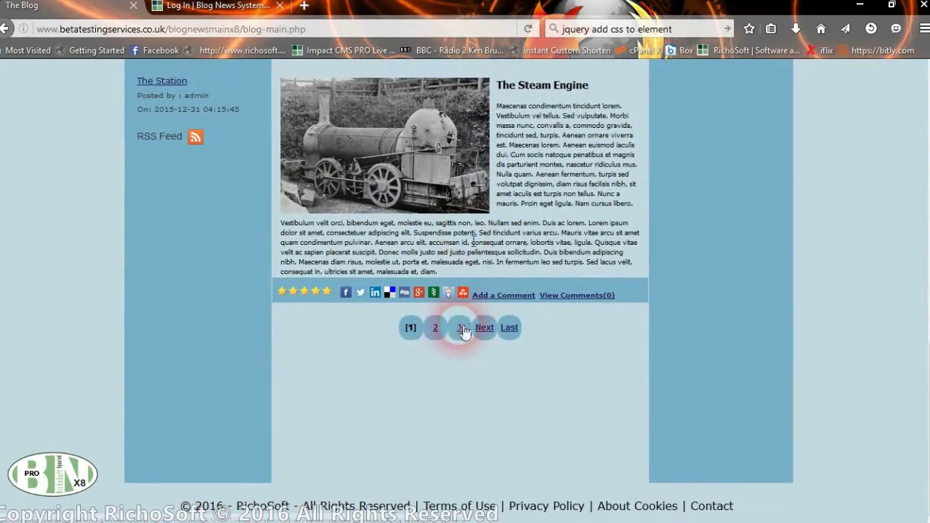
pyautogui.click(436, 331)
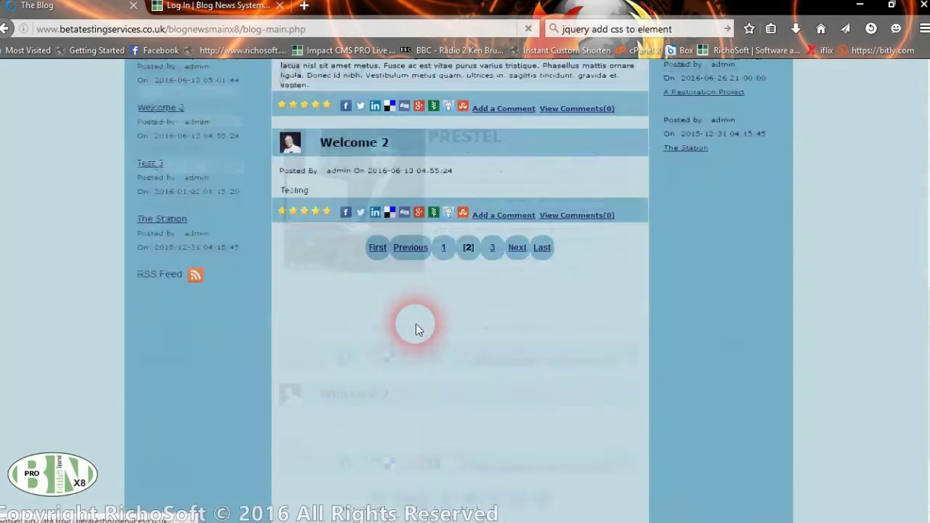
# - Examine the Prestel and Welcome 2 posts and the pagination links on page 2 of the blog
pyautogui.scroll(-4, 428, 328)
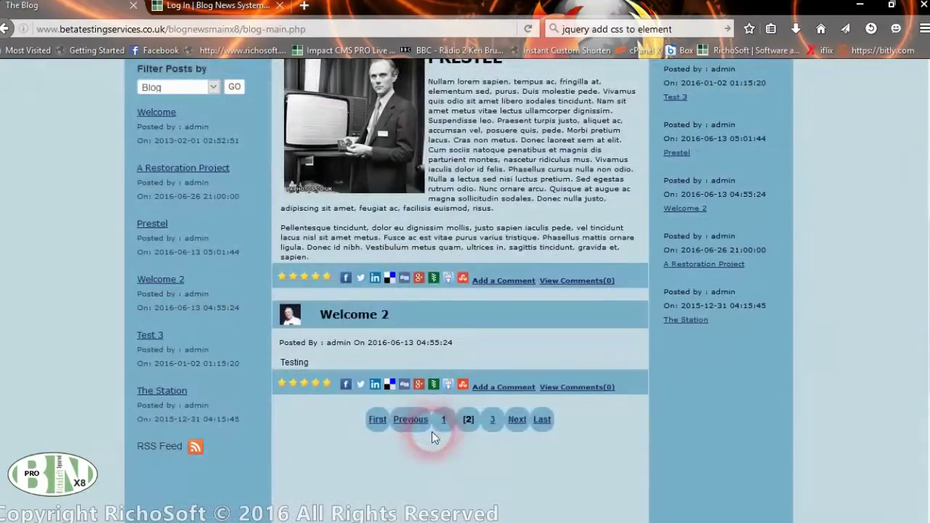
pyautogui.scroll(4, 432, 320)
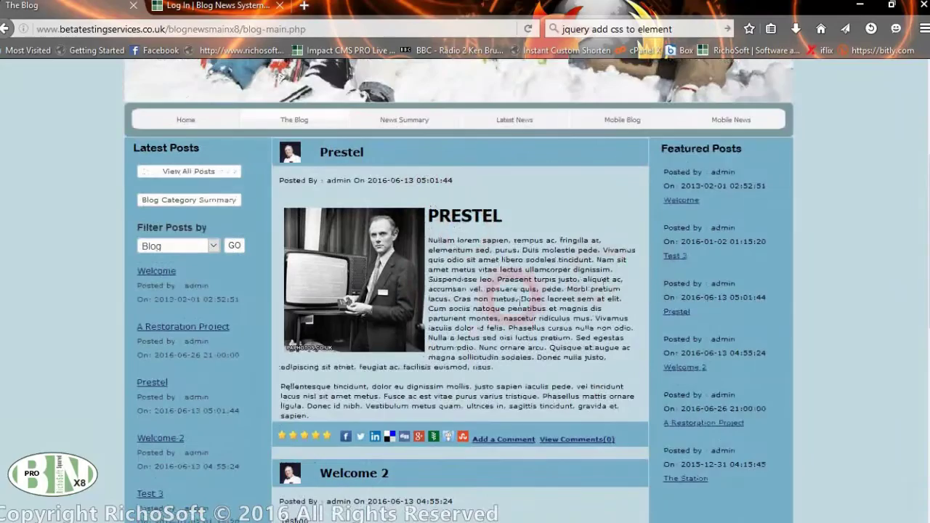
pyautogui.scroll(-6, 429, 396)
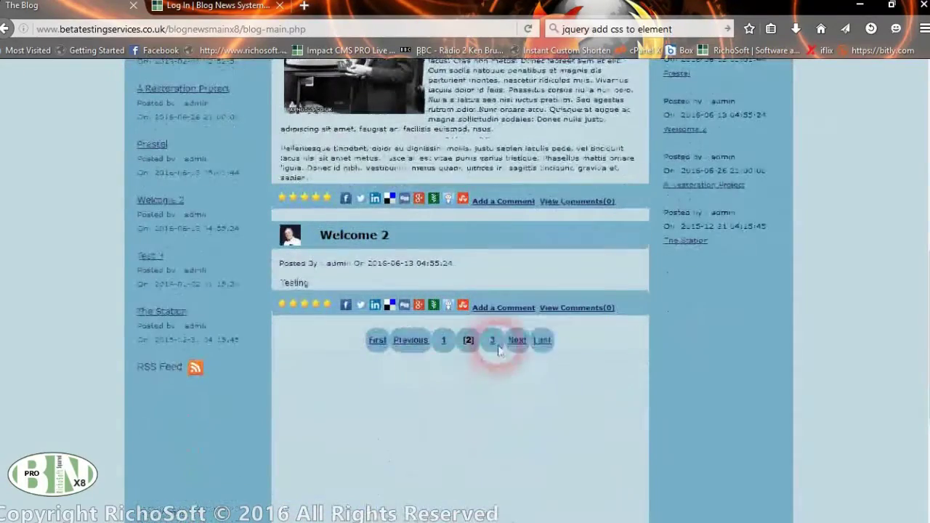
pyautogui.click(429, 340)
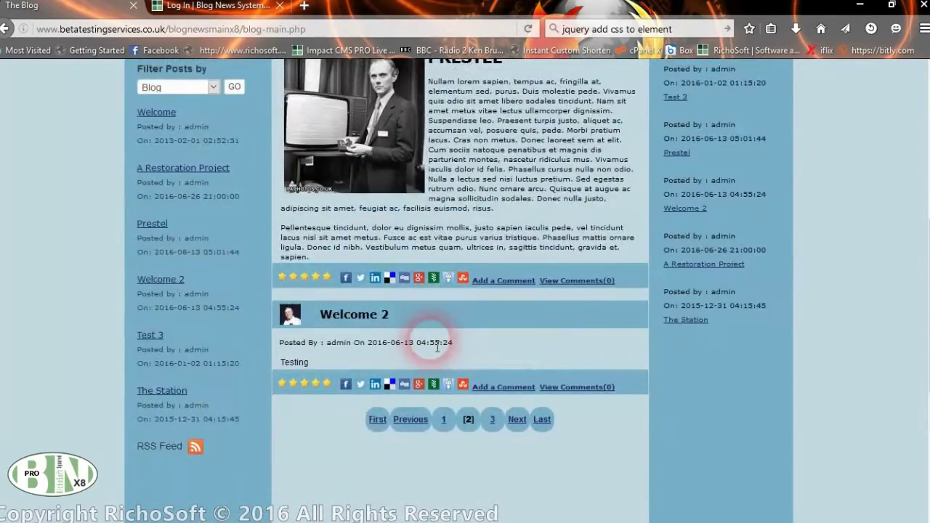
pyautogui.scroll(-10, 429, 342)
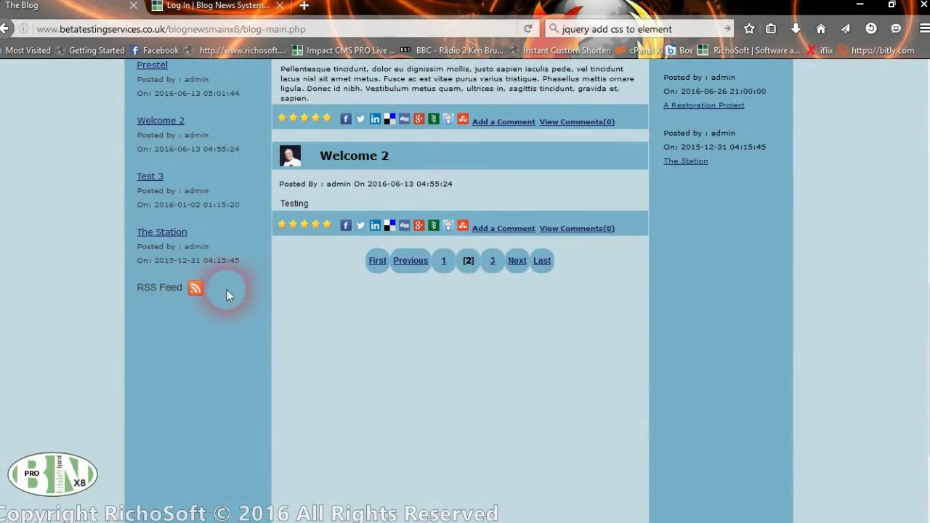
pyautogui.click(378, 260)
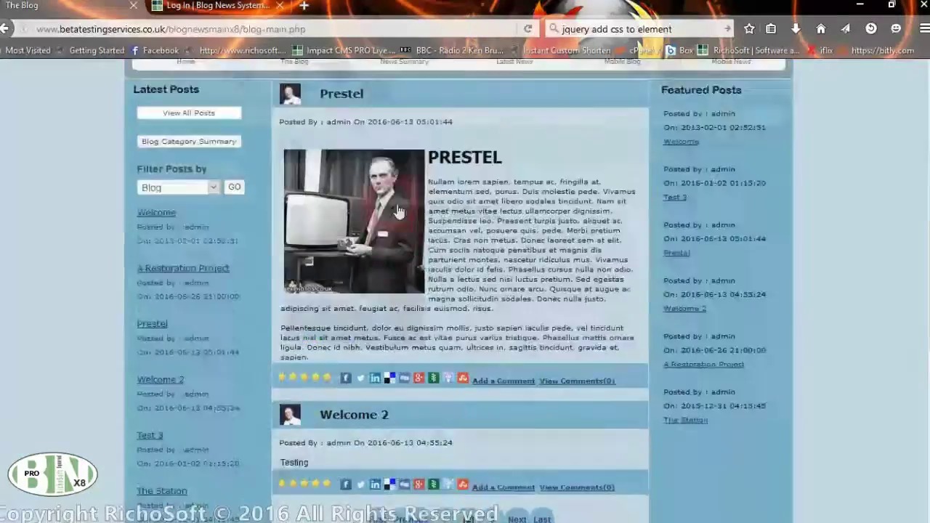
pyautogui.scroll(-5, 378, 255)
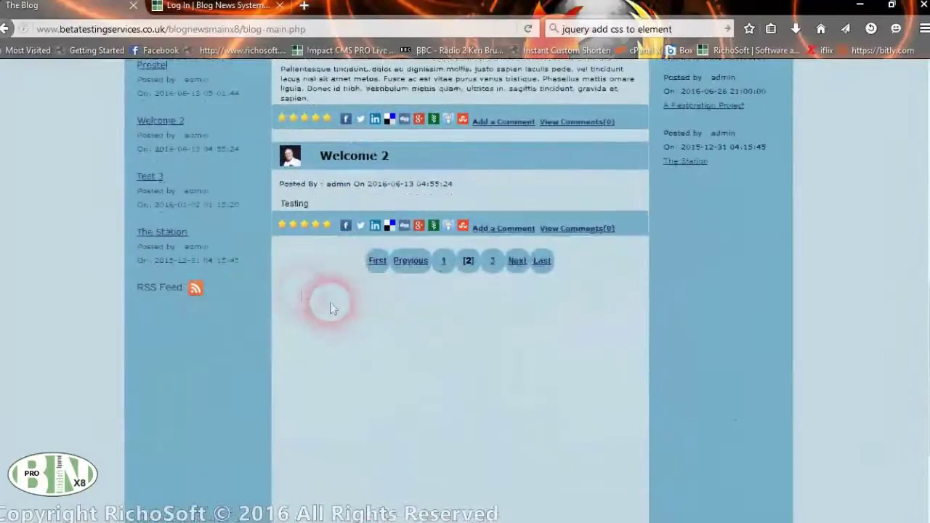
# - Open the blog's RSS feed and follow the Read more link of its A Restoration Project entry to the full post
pyautogui.click(195, 291)
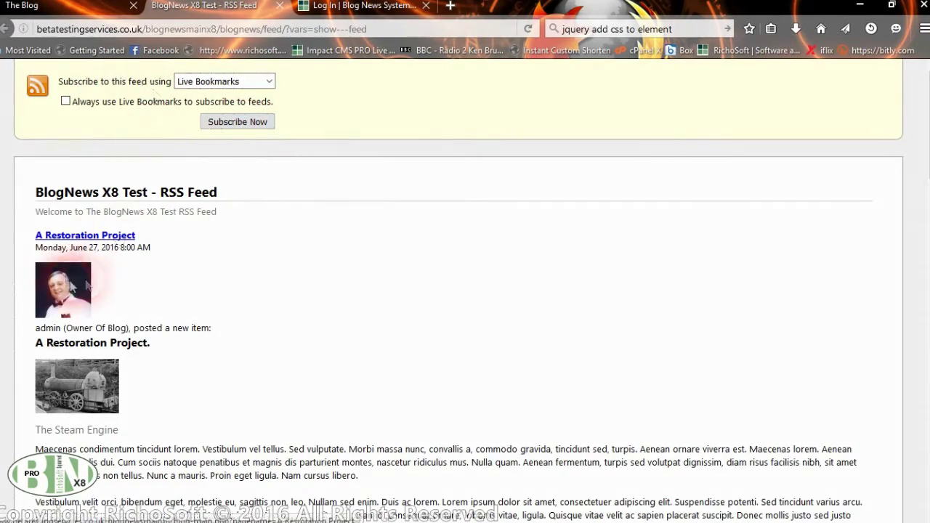
pyautogui.scroll(-4, 85, 291)
pyautogui.scroll(-5, 91, 284)
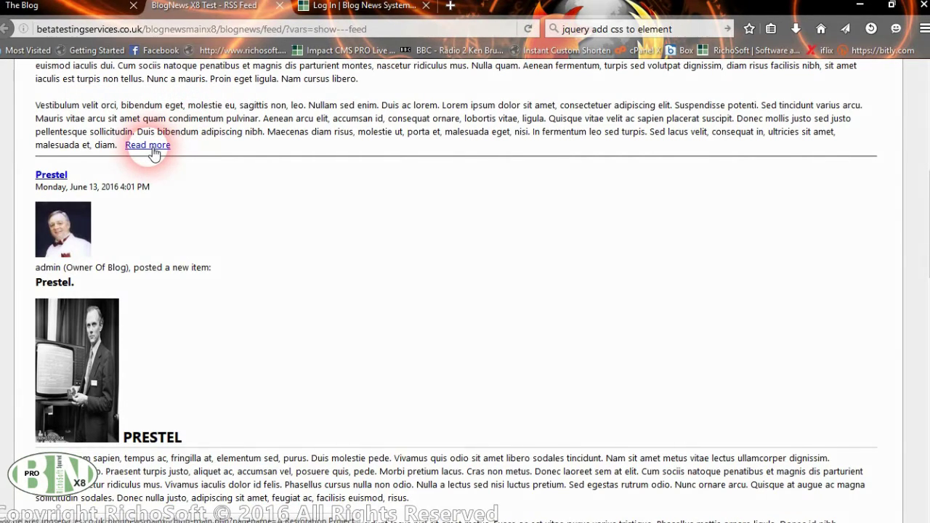
pyautogui.click(142, 148)
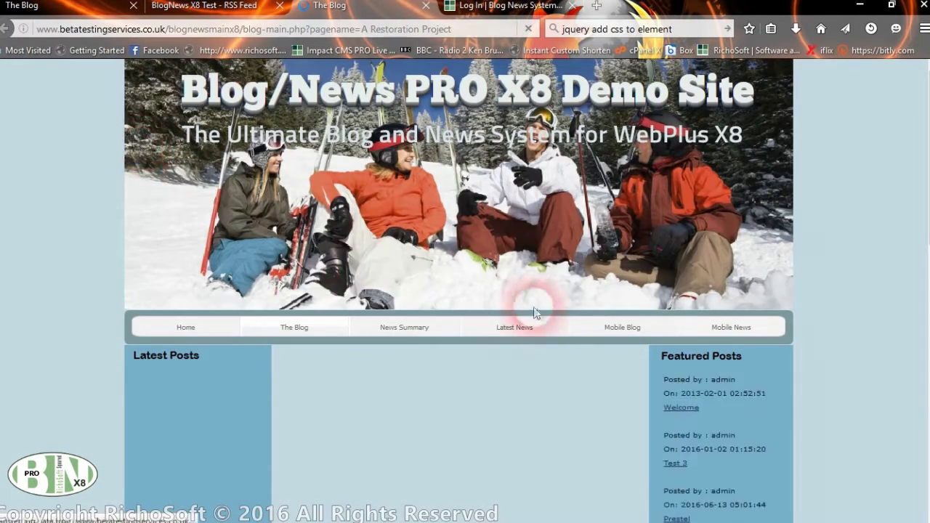
pyautogui.scroll(-3, 534, 305)
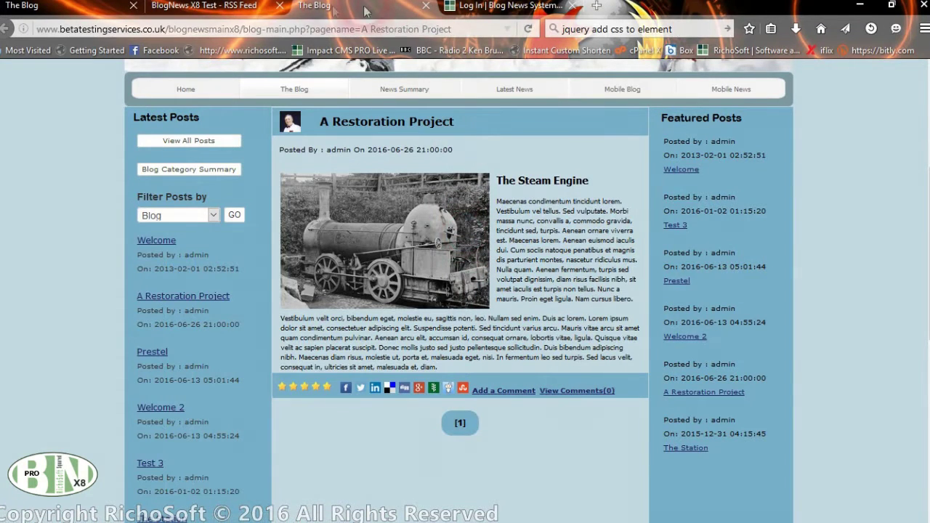
# - Close the RSS feed and the separately opened A Restoration Project post, and return to the original blog page
pyautogui.click(279, 5)
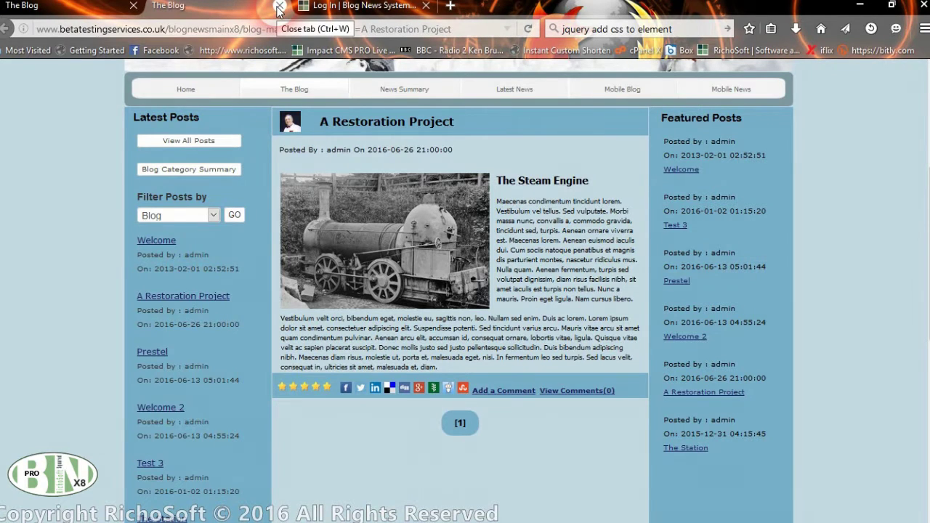
pyautogui.click(279, 5)
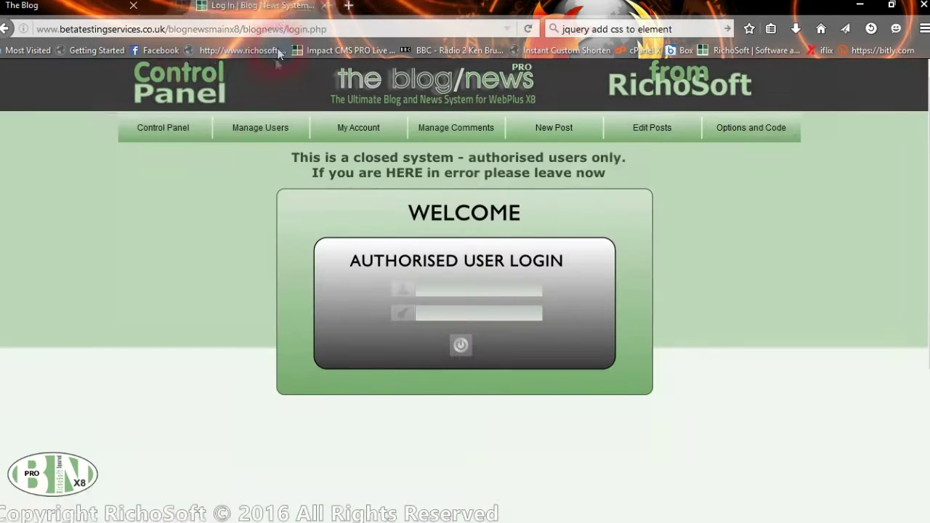
pyautogui.click(80, 7)
pyautogui.press('F5')
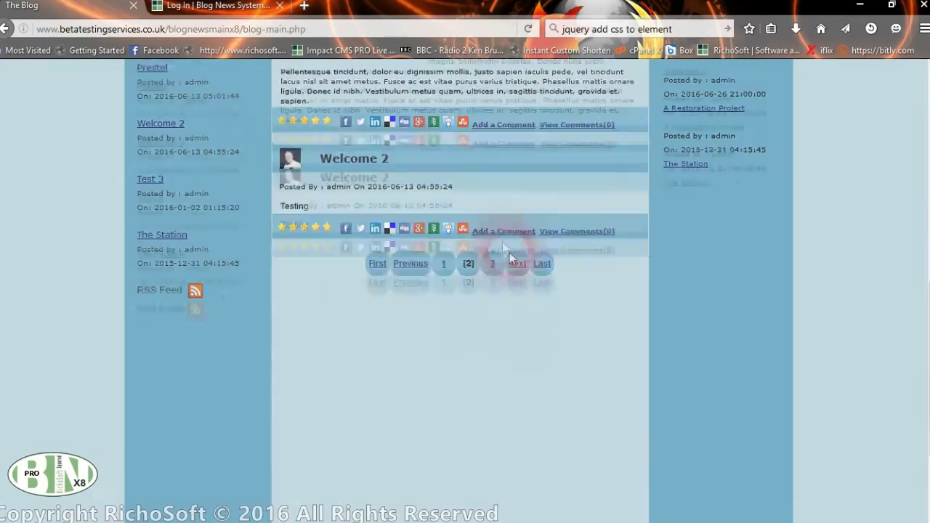
# - Open the News Summary page and examine the News Item 2 and News Item 1 excerpts under Latest News
pyautogui.click(405, 199)
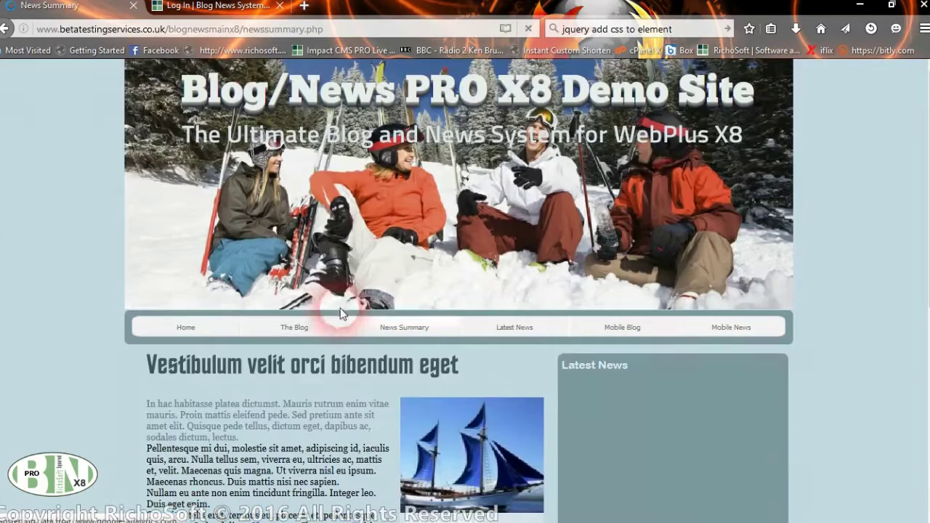
pyautogui.scroll(-4, 374, 307)
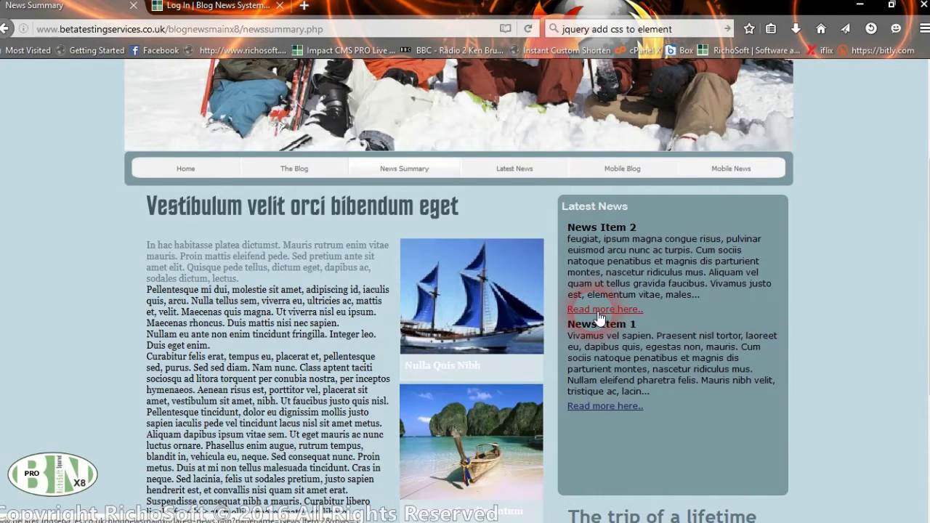
pyautogui.click(607, 411)
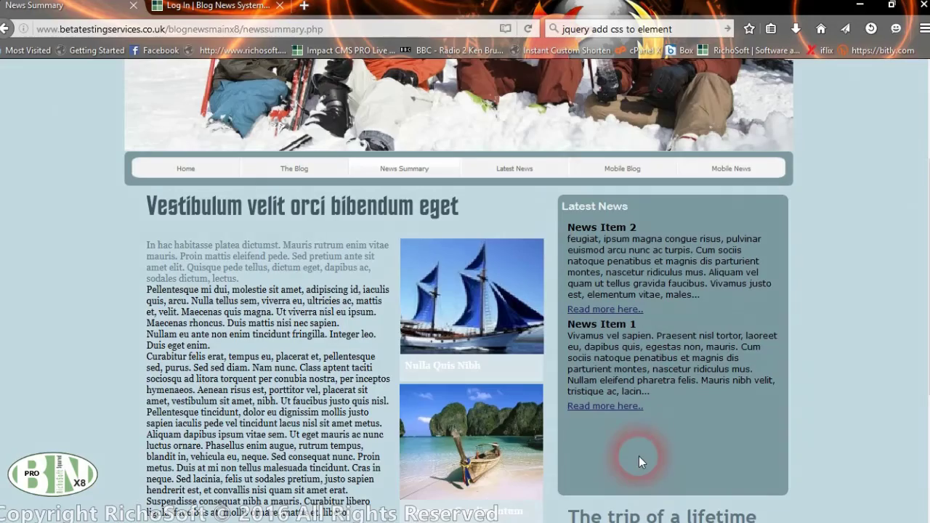
pyautogui.scroll(-3, 650, 441)
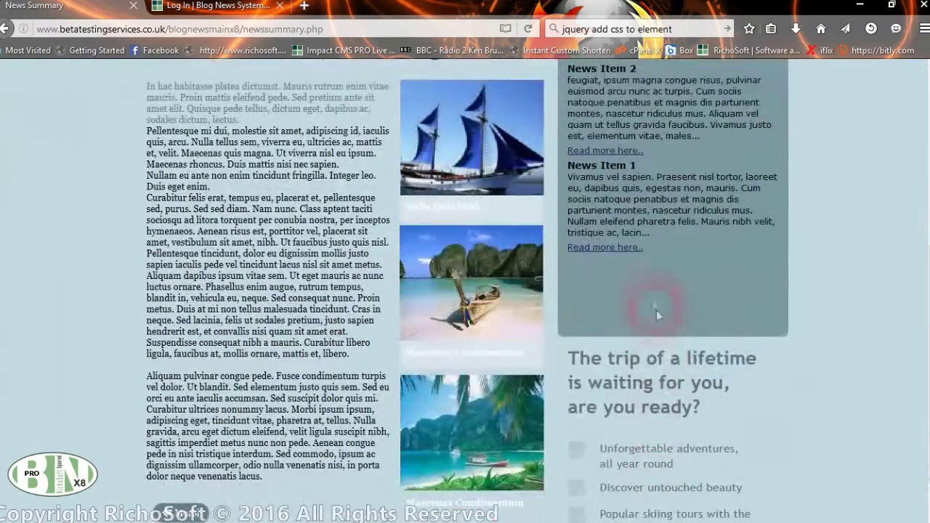
pyautogui.scroll(3, 641, 318)
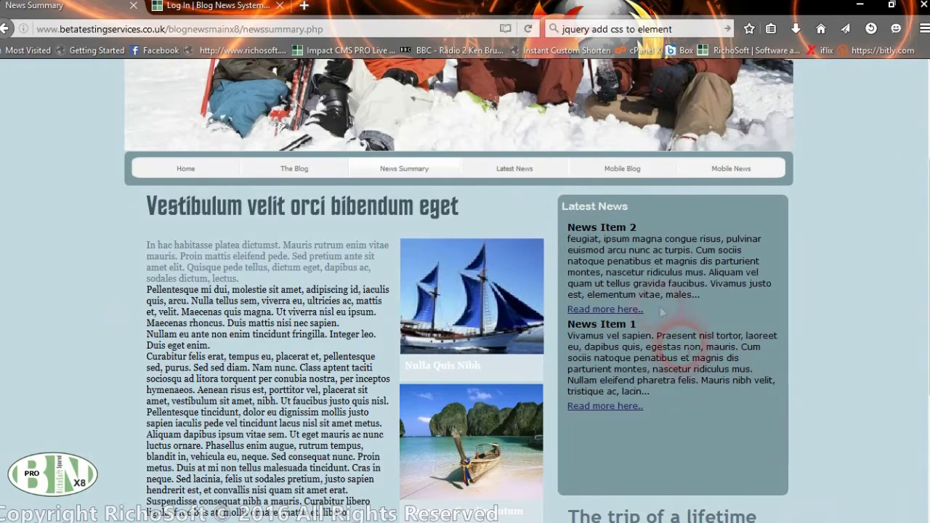
# - Open the site's Latest News page
pyautogui.click(523, 171)
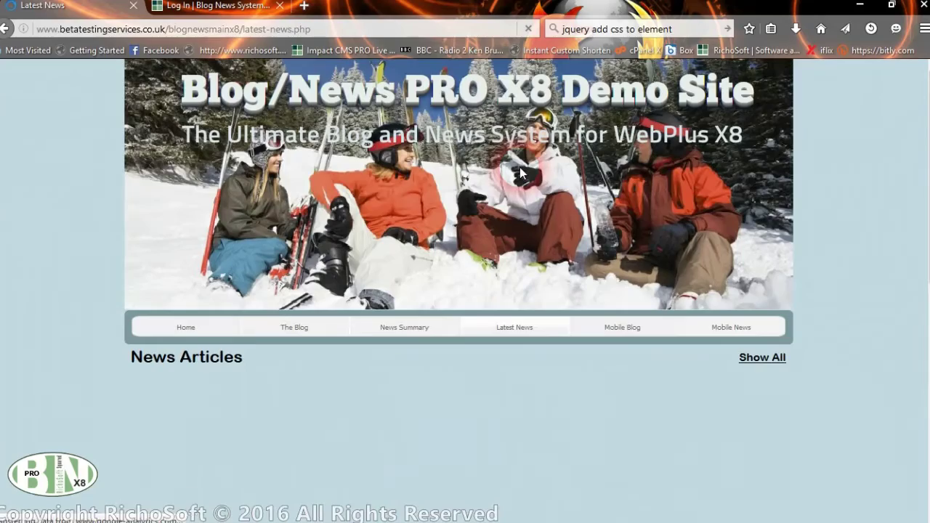
# - Enlarge the News Item 2 picture on the Latest News page and close the enlarged view
pyautogui.scroll(-4, 520, 179)
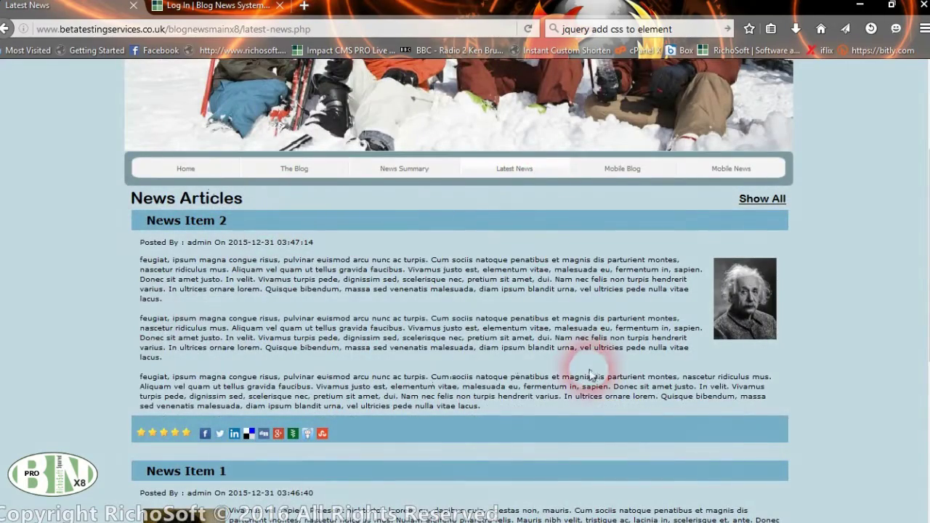
pyautogui.scroll(-2, 632, 334)
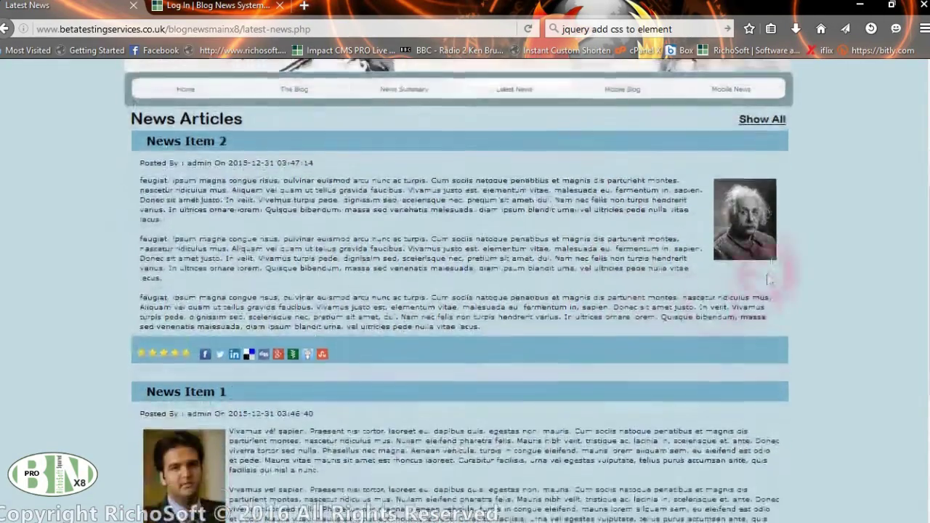
pyautogui.click(752, 231)
pyautogui.click(532, 88)
# - Enlarge the News Item 1 picture, check how the page scrolls behind it, and close the enlarged view
pyautogui.scroll(-4, 640, 280)
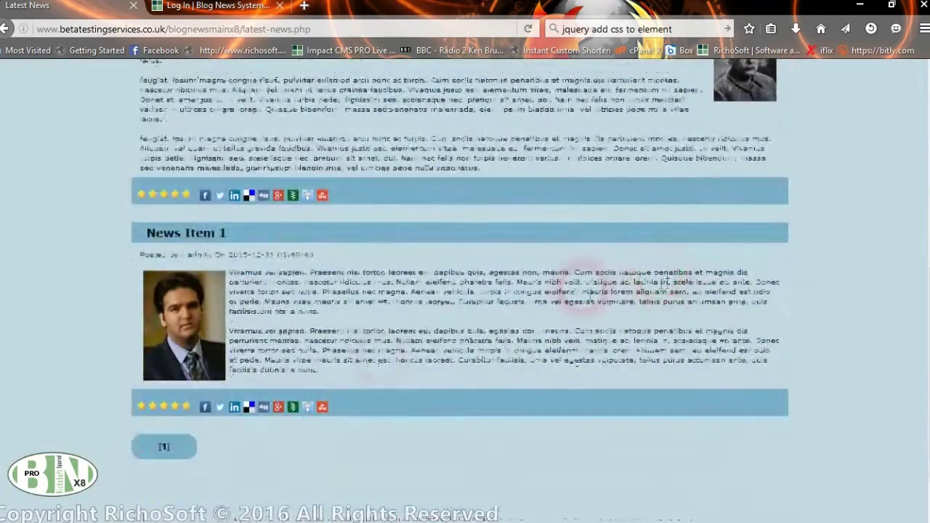
pyautogui.click(162, 321)
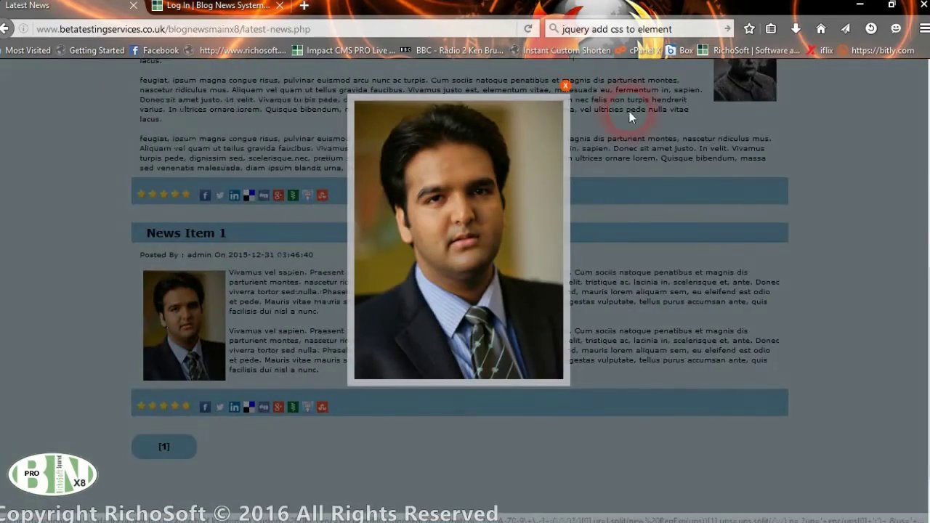
pyautogui.scroll(-2, 778, 234)
pyautogui.scroll(4, 769, 245)
pyautogui.scroll(-2, 635, 190)
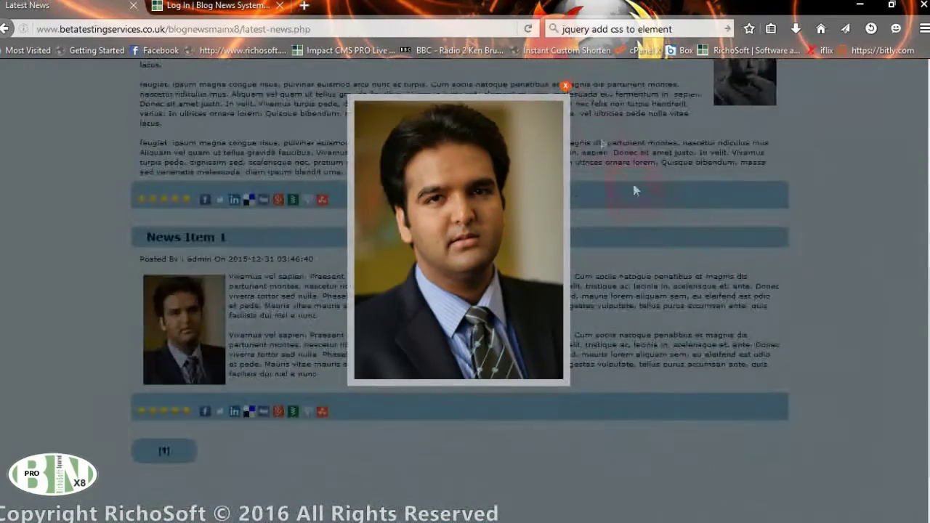
pyautogui.click(565, 86)
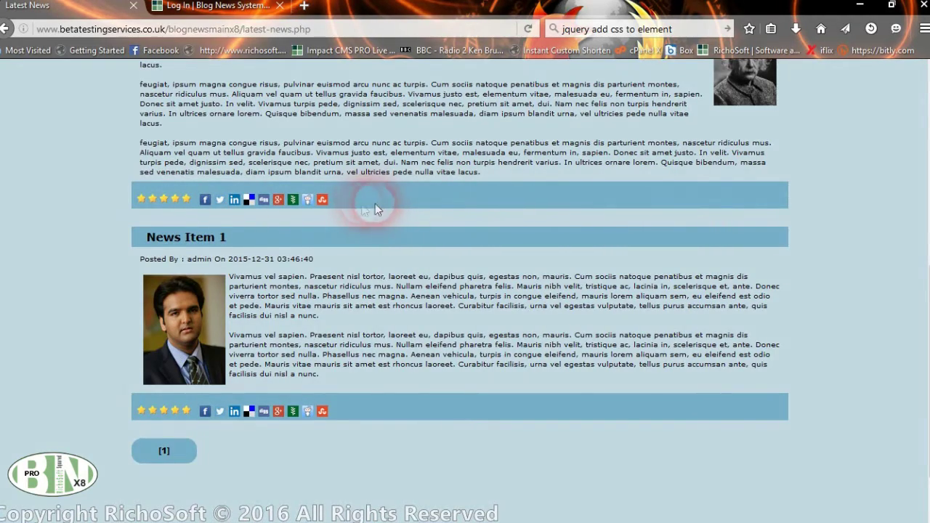
# - Open the Mobile Blog page and examine the layout of its Welcome and A Restoration Project posts
pyautogui.scroll(5, 371, 233)
pyautogui.scroll(2, 373, 238)
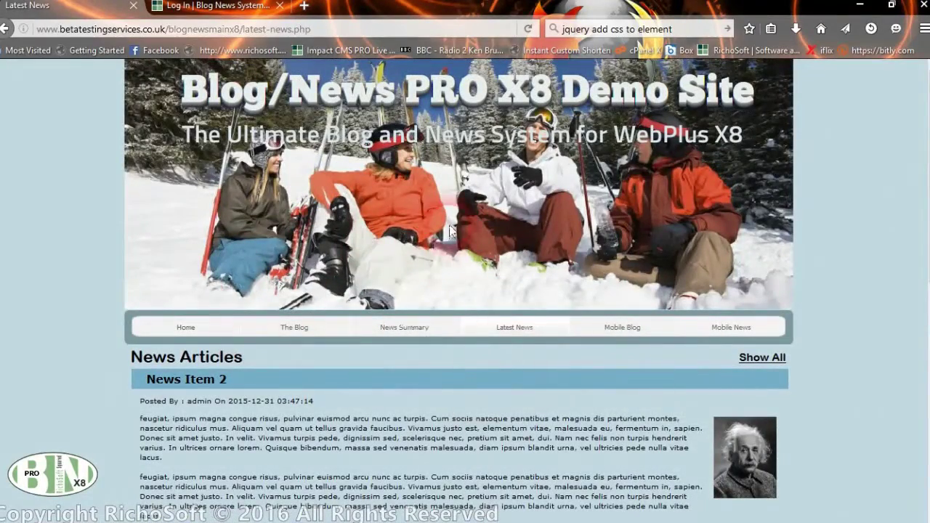
pyautogui.scroll(-2, 476, 265)
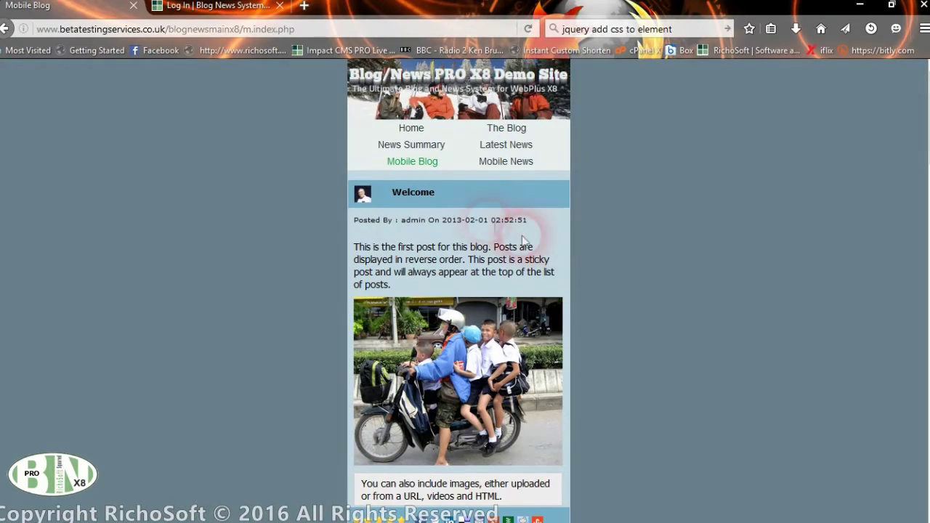
pyautogui.scroll(-2, 472, 287)
pyautogui.scroll(-4, 473, 287)
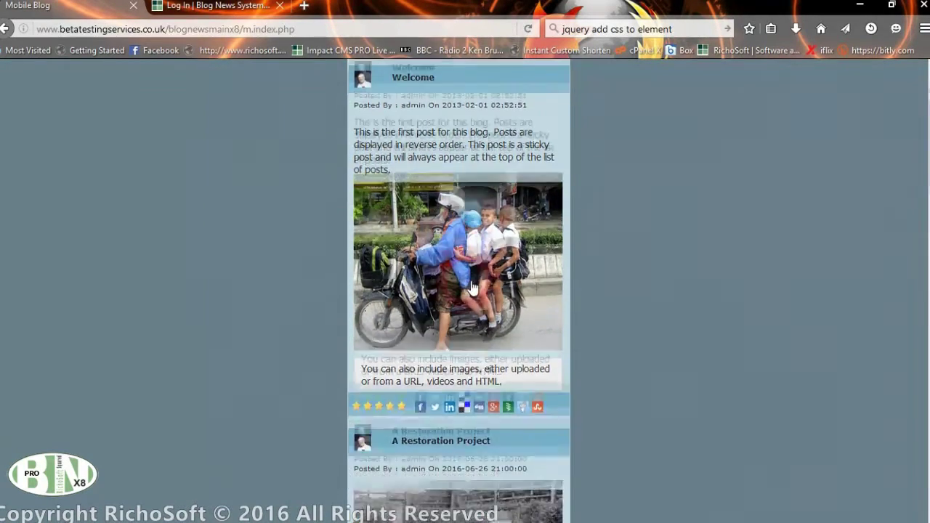
pyautogui.scroll(-2, 471, 285)
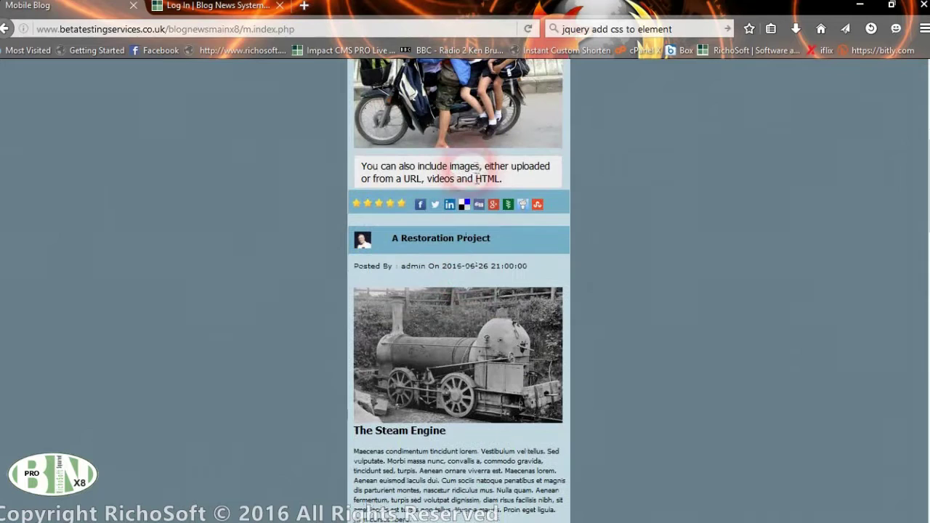
pyautogui.scroll(4, 560, 213)
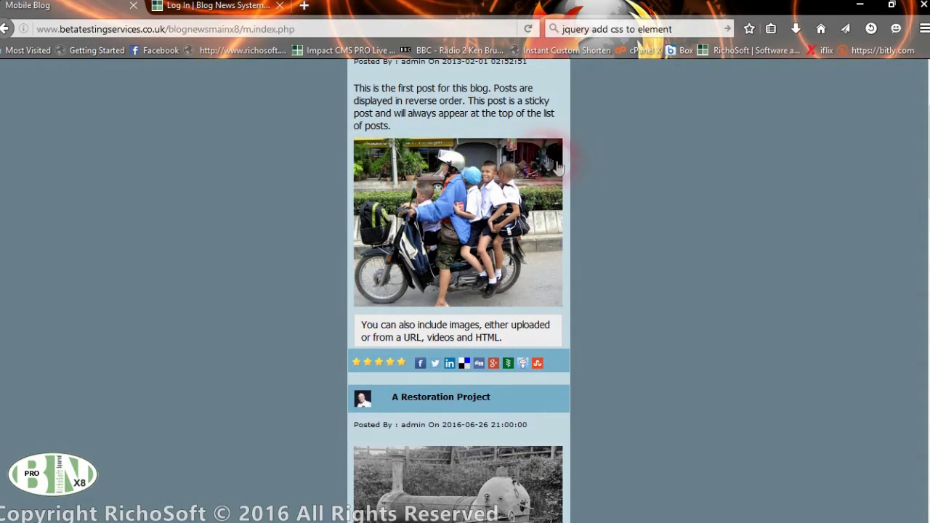
# - Enlarge the steam engine picture in the mobile A Restoration Project post and close the enlarged view
pyautogui.scroll(-2, 496, 320)
pyautogui.scroll(-4, 496, 321)
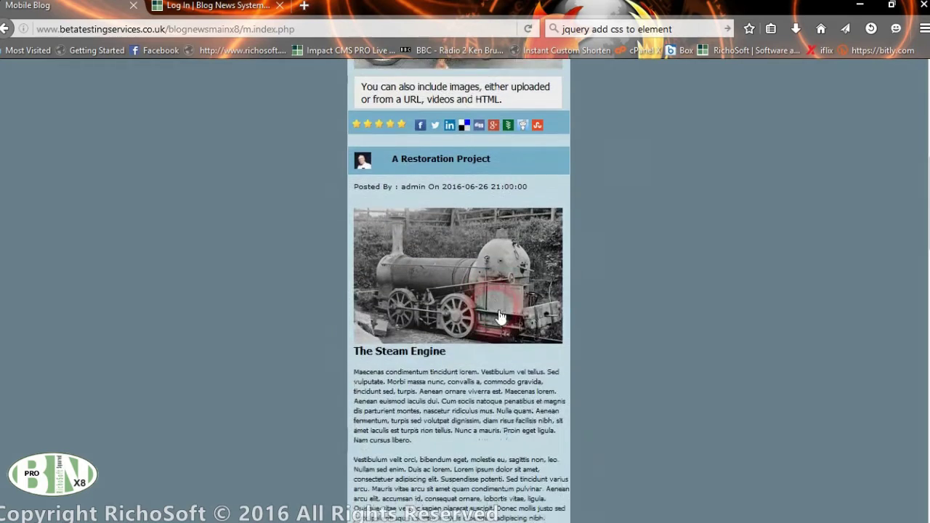
pyautogui.click(468, 264)
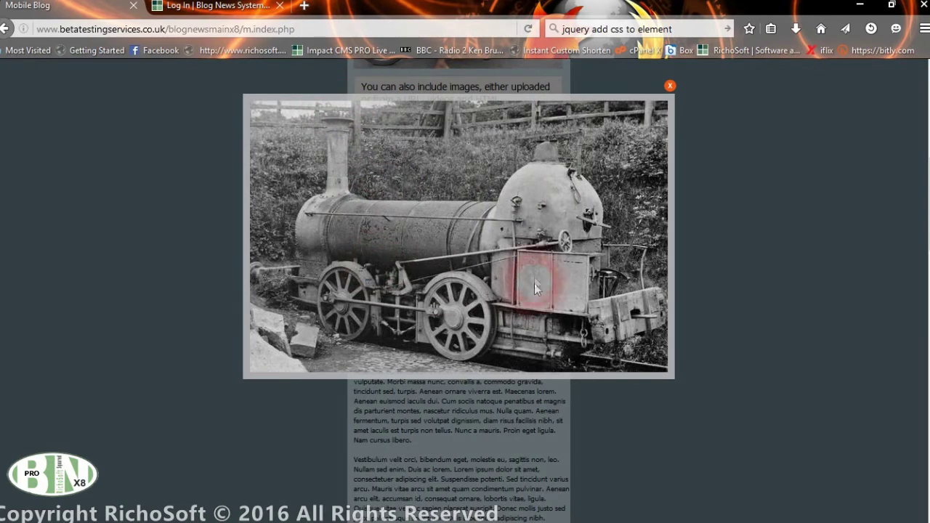
pyautogui.click(670, 86)
# - Open the Mobile News page and examine the News Item 2 and News Item 1 articles in full
pyautogui.scroll(3, 545, 247)
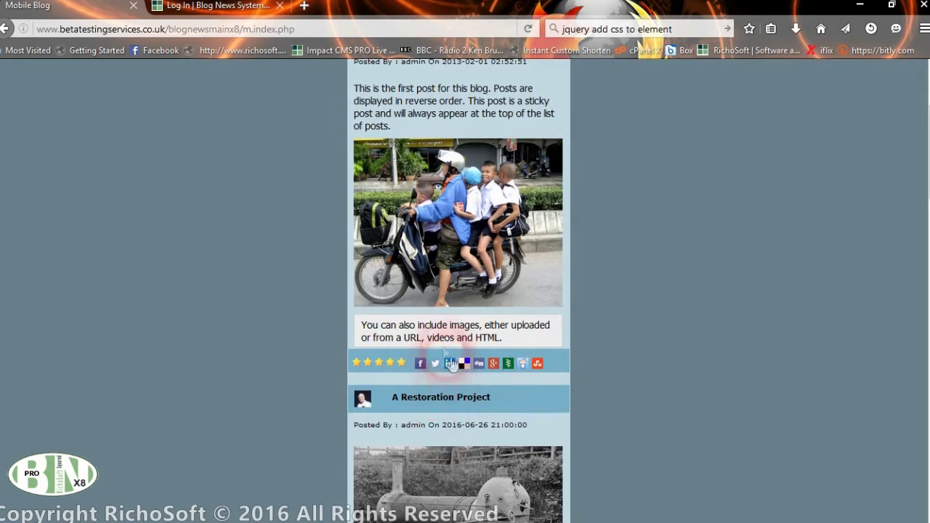
pyautogui.scroll(3, 447, 412)
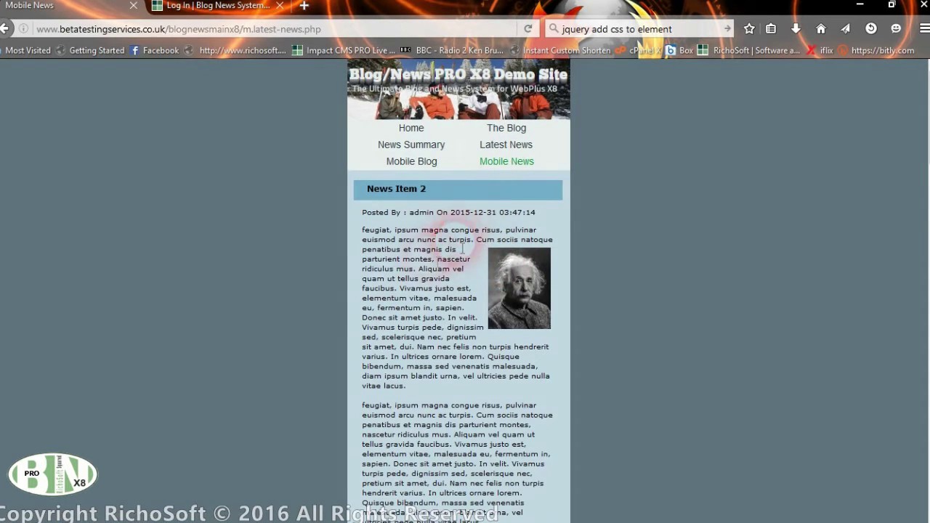
pyautogui.scroll(-2, 403, 341)
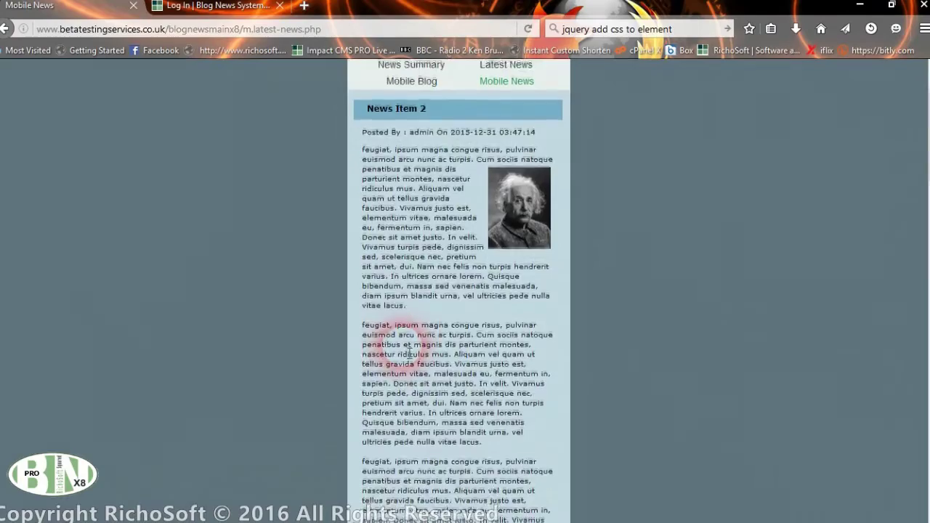
pyautogui.scroll(-2, 409, 354)
pyautogui.scroll(5, 458, 236)
pyautogui.scroll(-9, 478, 249)
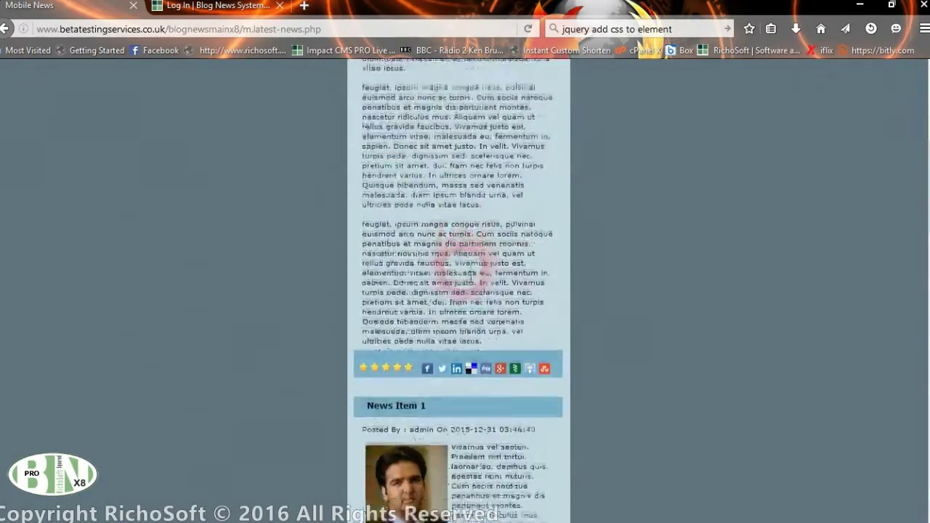
pyautogui.scroll(-8, 473, 276)
pyautogui.scroll(-3, 469, 277)
pyautogui.scroll(20, 465, 275)
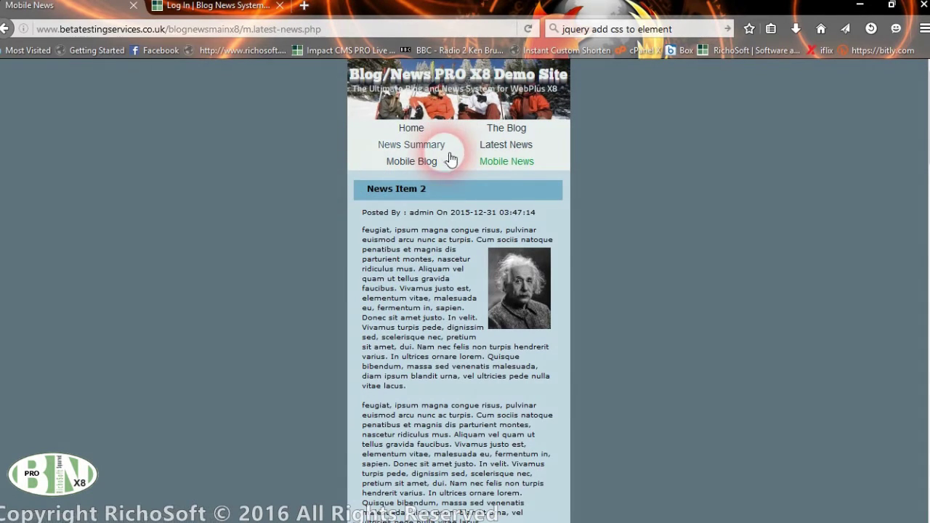
# - Return to the site's Home page and open The Blog page at its Welcome post
pyautogui.click(410, 129)
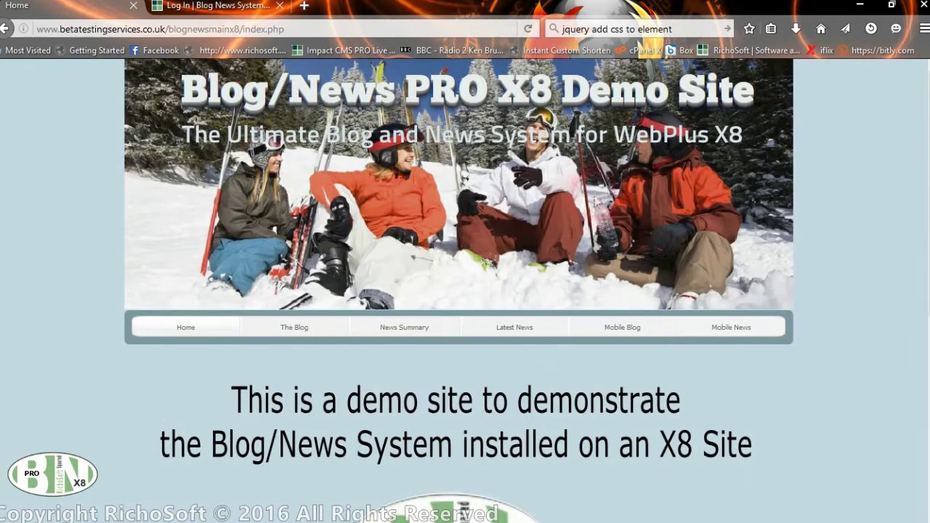
pyautogui.click(304, 334)
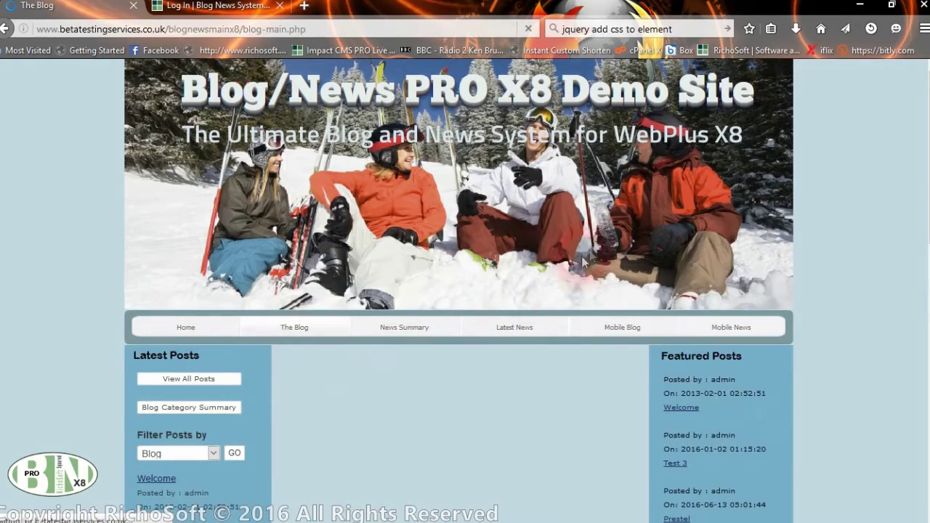
pyautogui.scroll(-3, 568, 273)
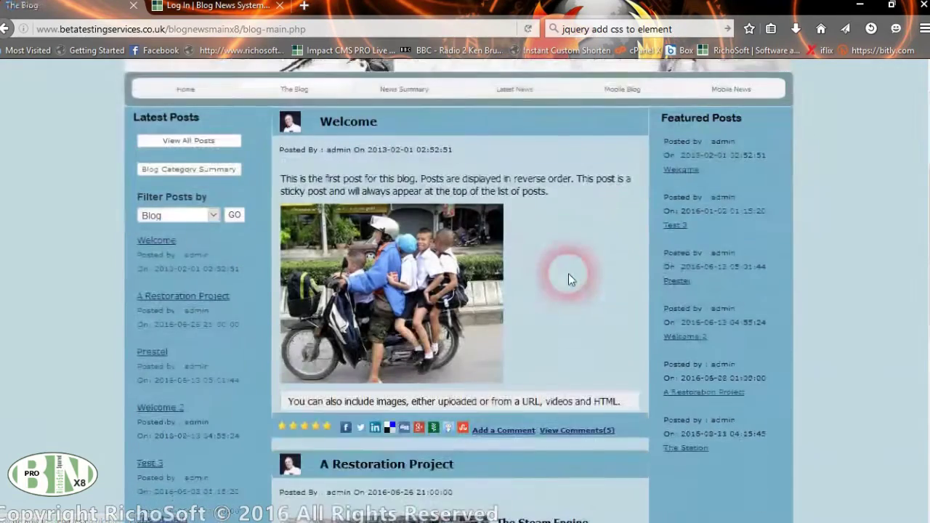
# - Open the Facebook share window for the Welcome post
pyautogui.click(346, 429)
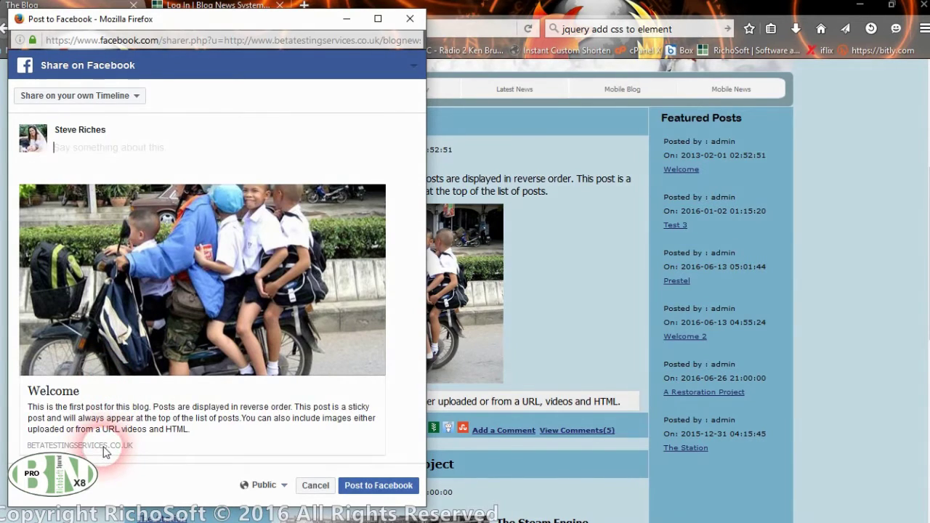
pyautogui.rightClick(170, 314)
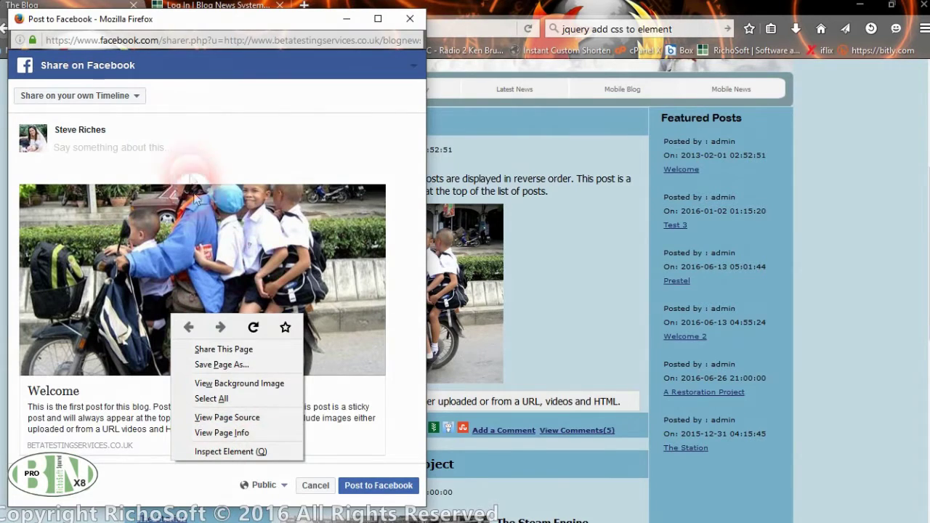
pyautogui.click(178, 107)
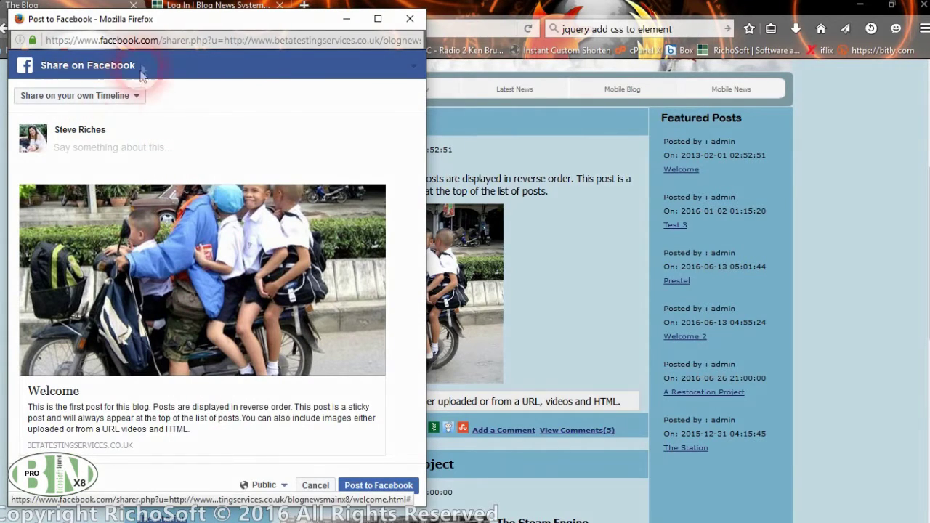
# - Copy the post's welcome.html address out of the Facebook sharer URL and close the share window without posting
pyautogui.click(218, 41)
pyautogui.click(244, 41)
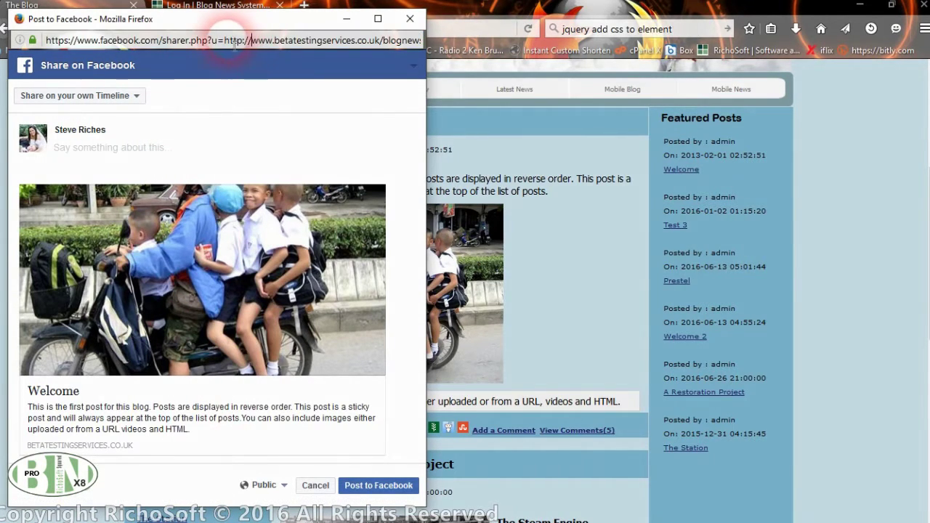
pyautogui.moveTo(224, 41); pyautogui.dragTo(421, 41)
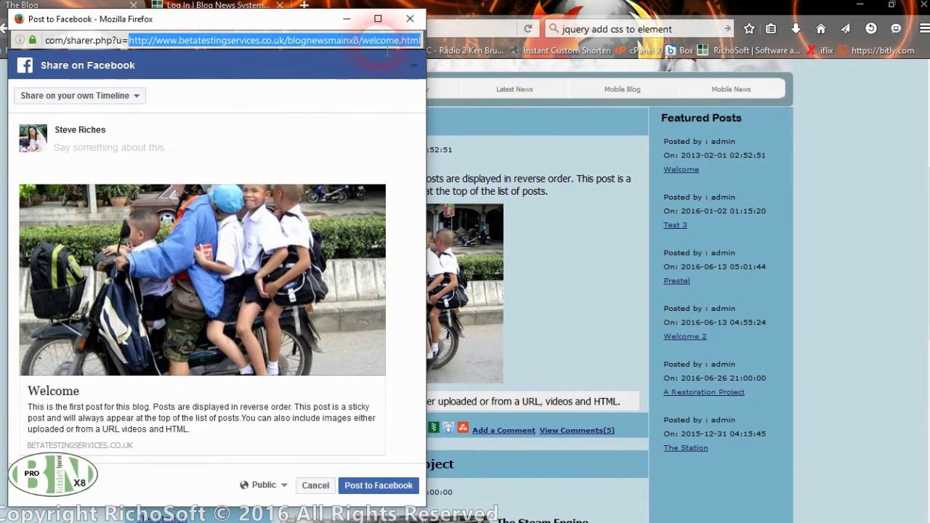
pyautogui.rightClick(358, 43)
pyautogui.click(389, 86)
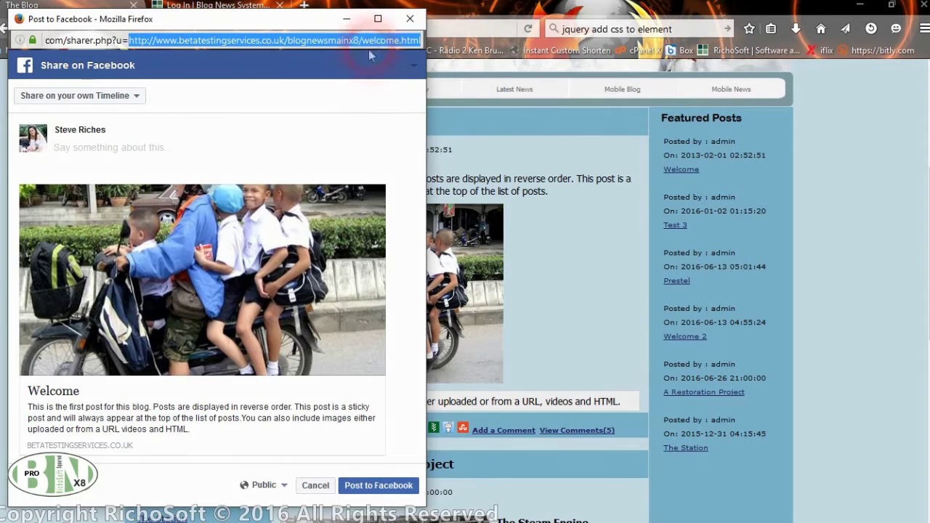
pyautogui.click(410, 22)
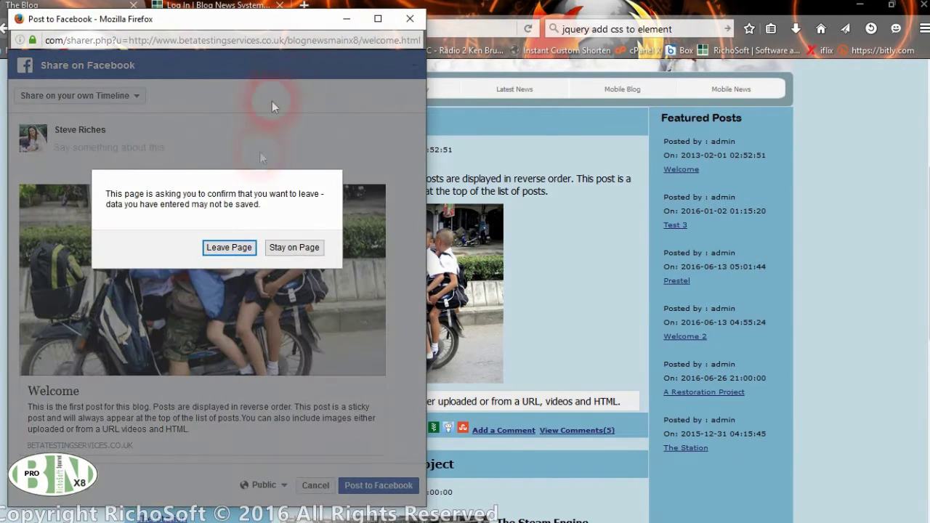
pyautogui.click(222, 247)
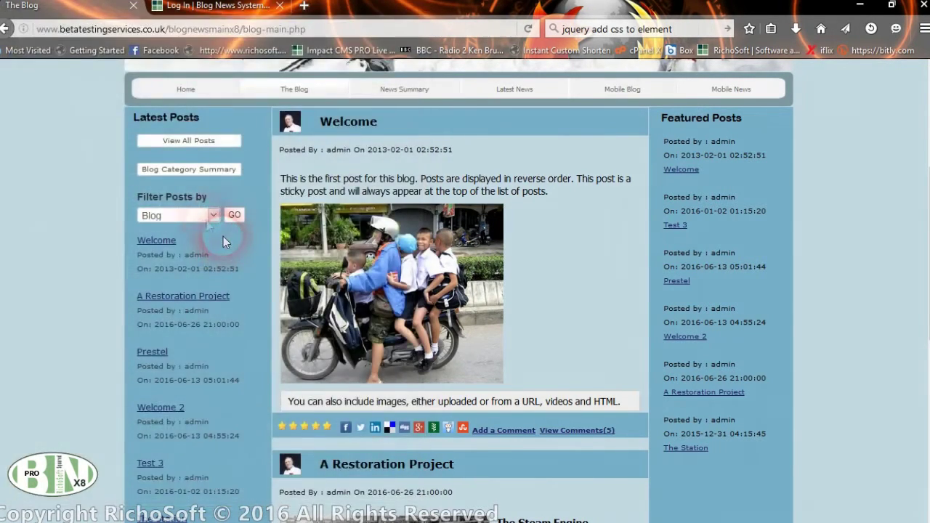
pyautogui.click(305, 5)
pyautogui.rightClick(308, 35)
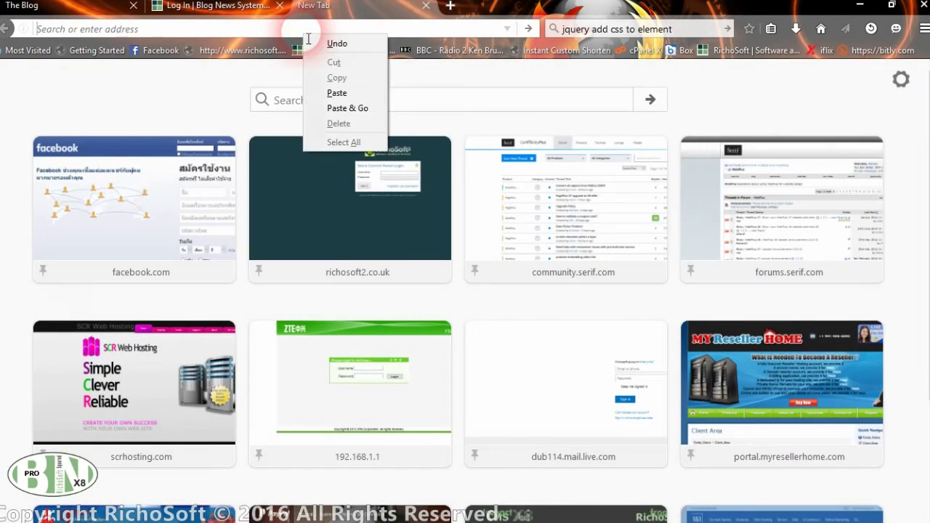
pyautogui.click(338, 93)
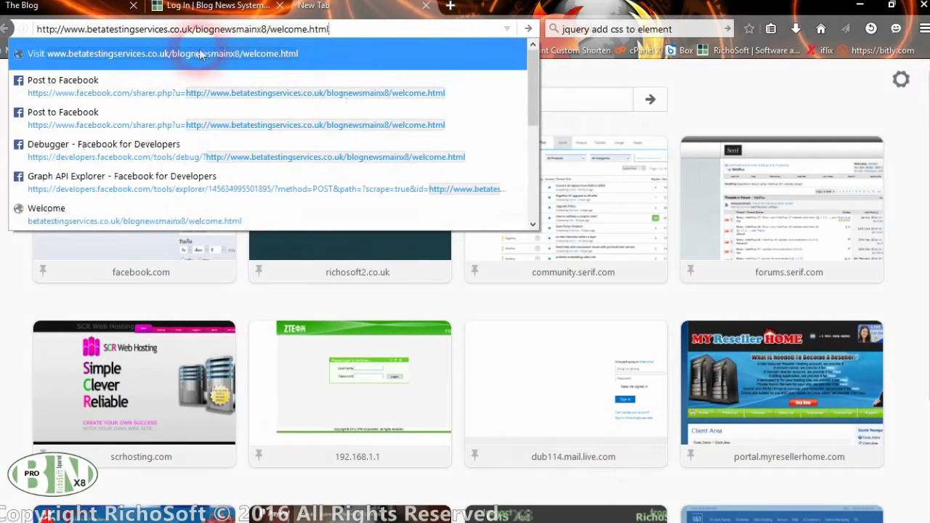
pyautogui.click(355, 33)
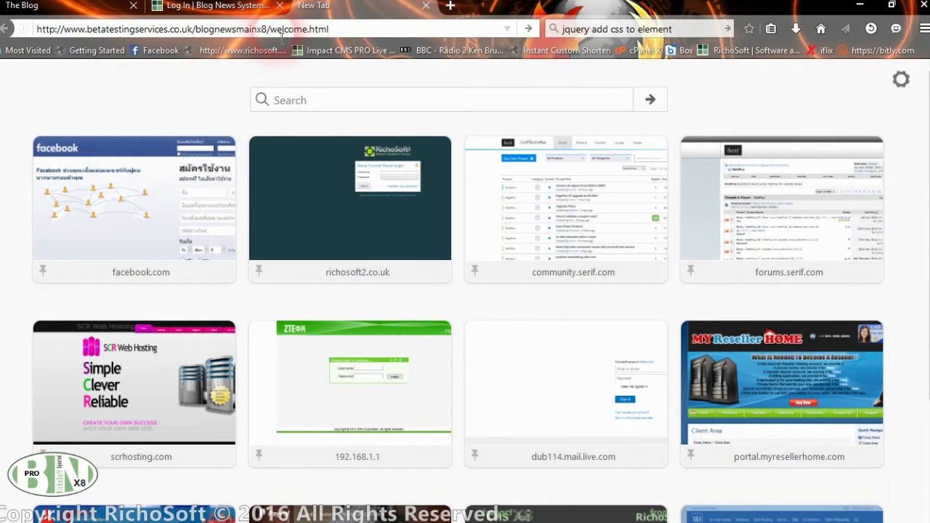
pyautogui.moveTo(282, 35); pyautogui.dragTo(330, 30)
pyautogui.click(393, 38)
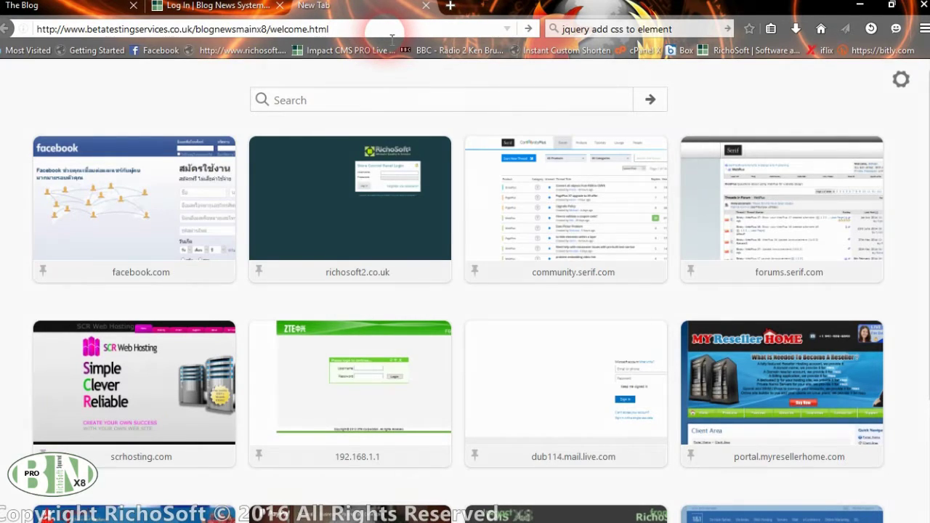
pyautogui.press('Return')
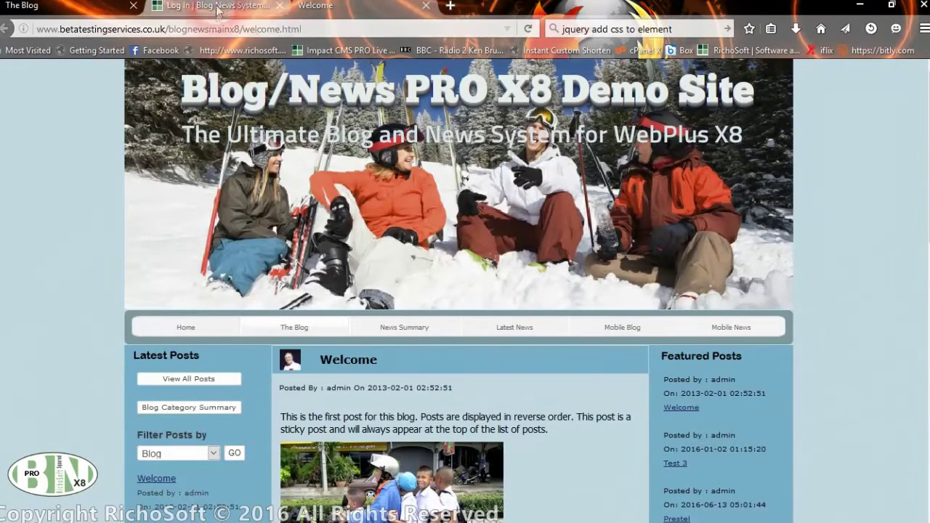
pyautogui.click(324, 34)
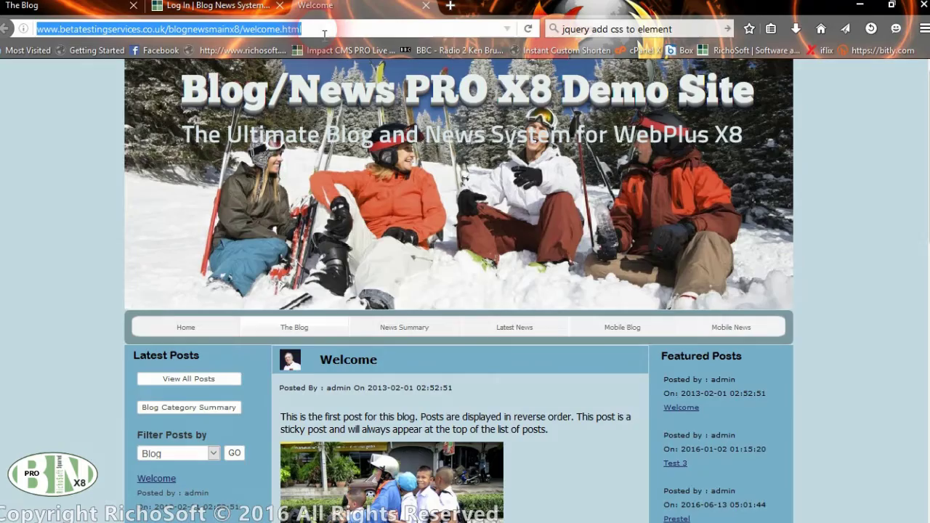
# - Look through the whole Welcome post page and examine the welcome.html part of its address
pyautogui.scroll(-5, 484, 158)
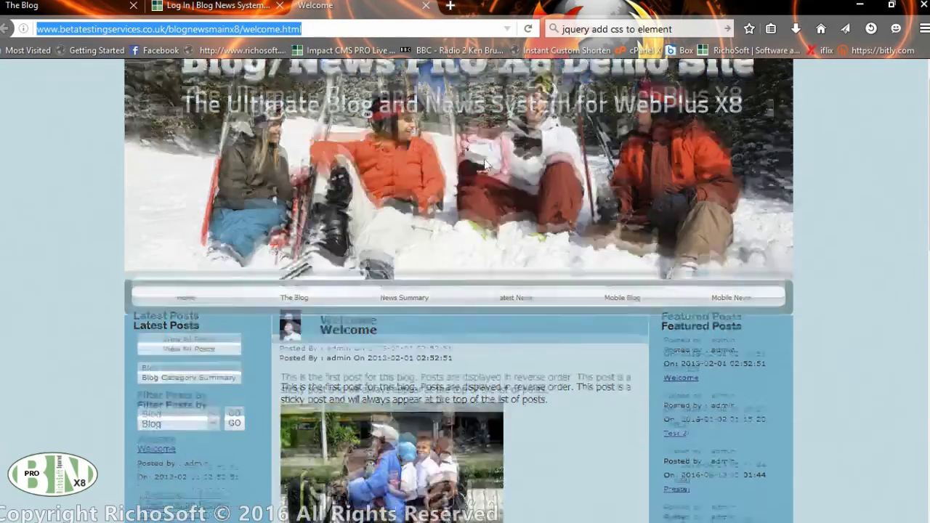
pyautogui.scroll(-1, 483, 186)
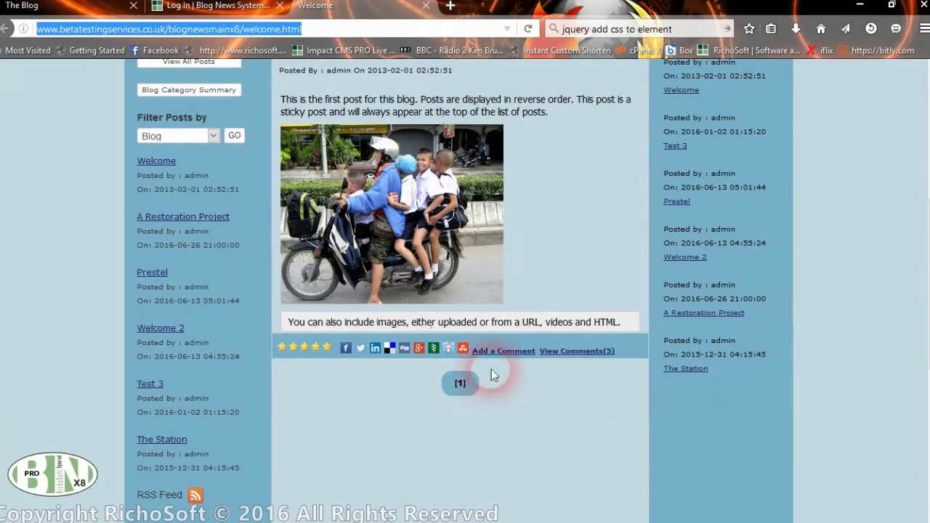
pyautogui.scroll(6, 491, 370)
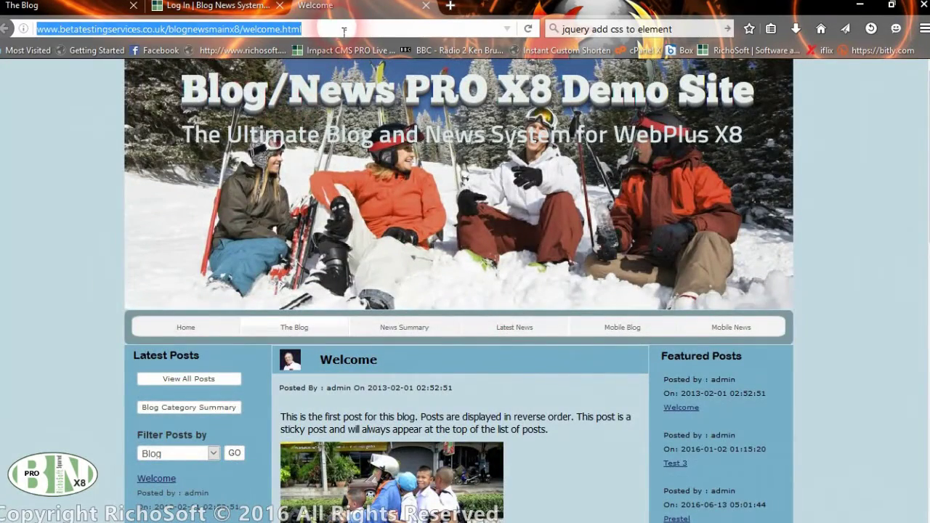
pyautogui.click(320, 32)
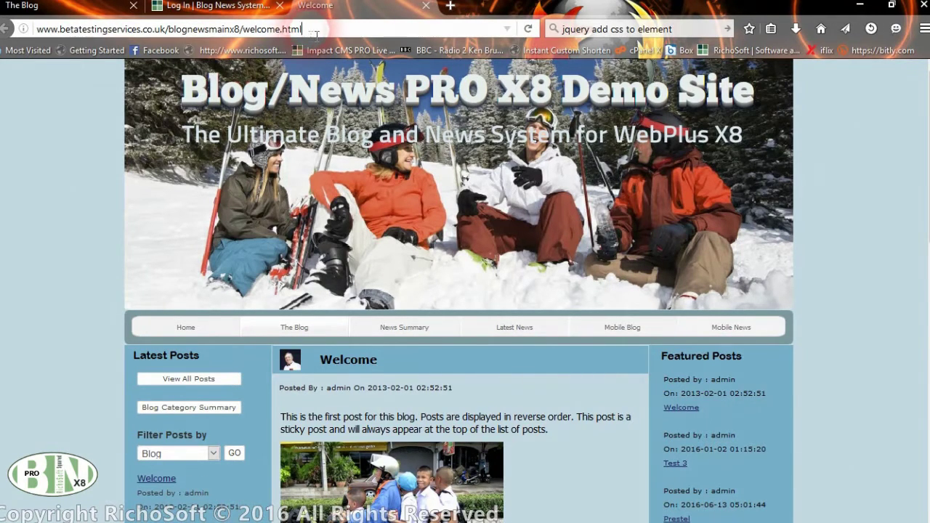
pyautogui.moveTo(316, 35); pyautogui.dragTo(250, 29)
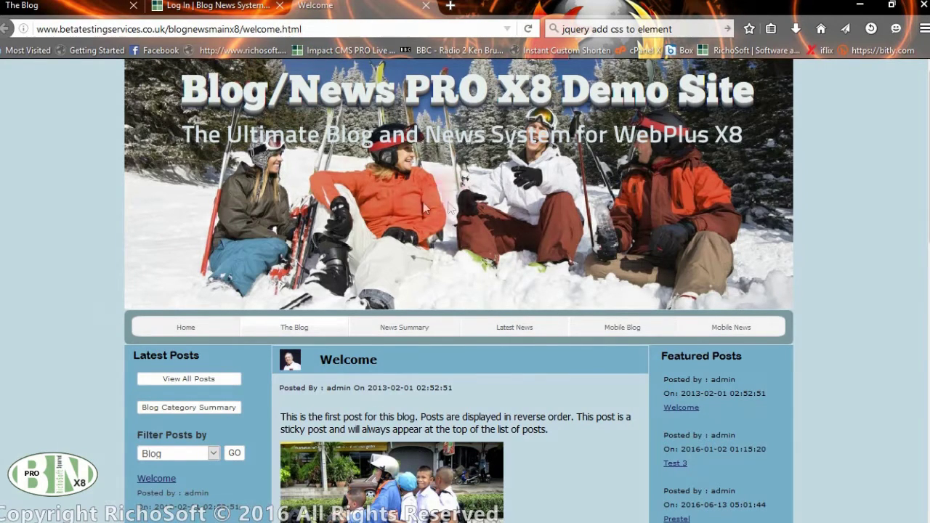
# - View the welcome.html page source, examine its meta tags and Google Analytics script, and close the source view
pyautogui.rightClick(809, 180)
pyautogui.moveTo(848, 288)
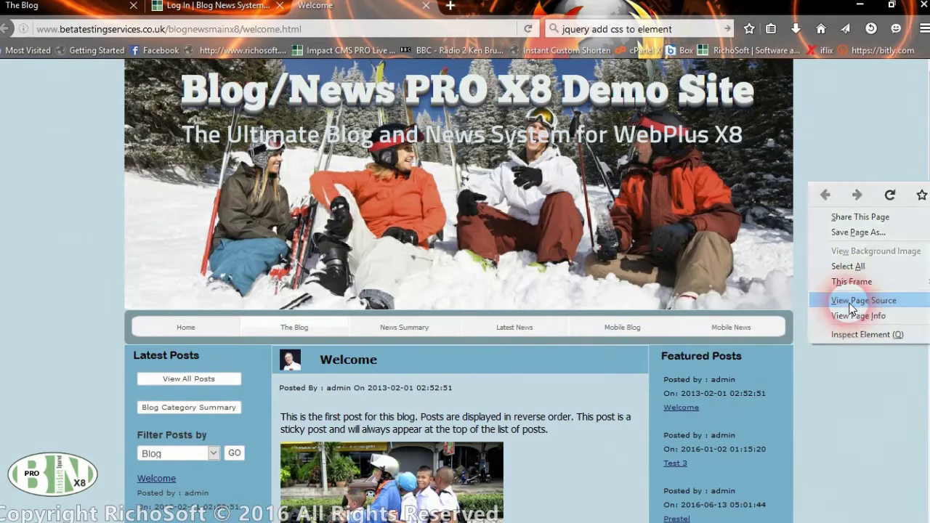
pyautogui.click(849, 300)
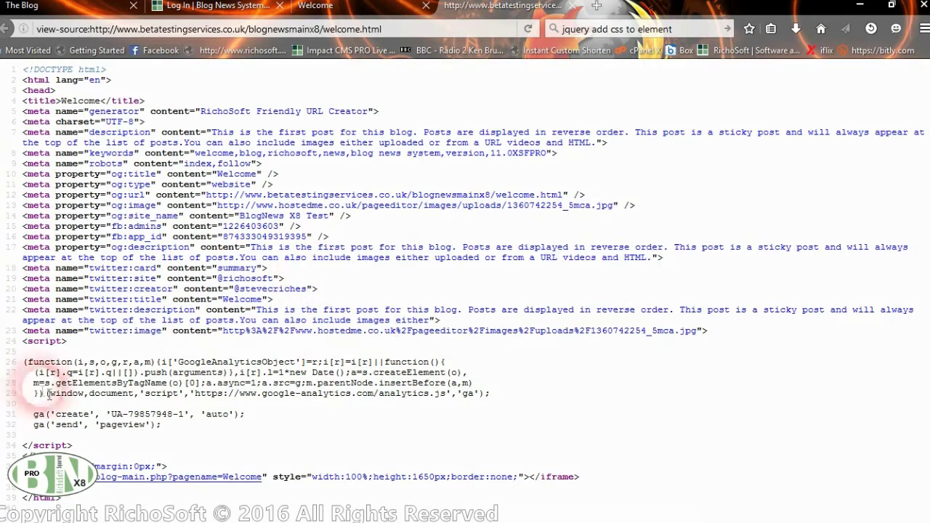
pyautogui.moveTo(23, 361); pyautogui.dragTo(529, 458)
pyautogui.click(342, 421)
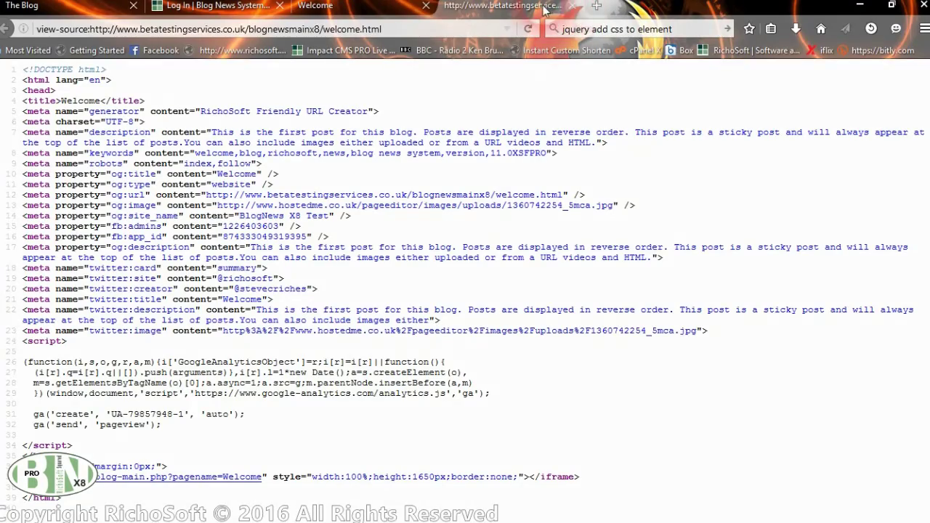
pyautogui.click(572, 7)
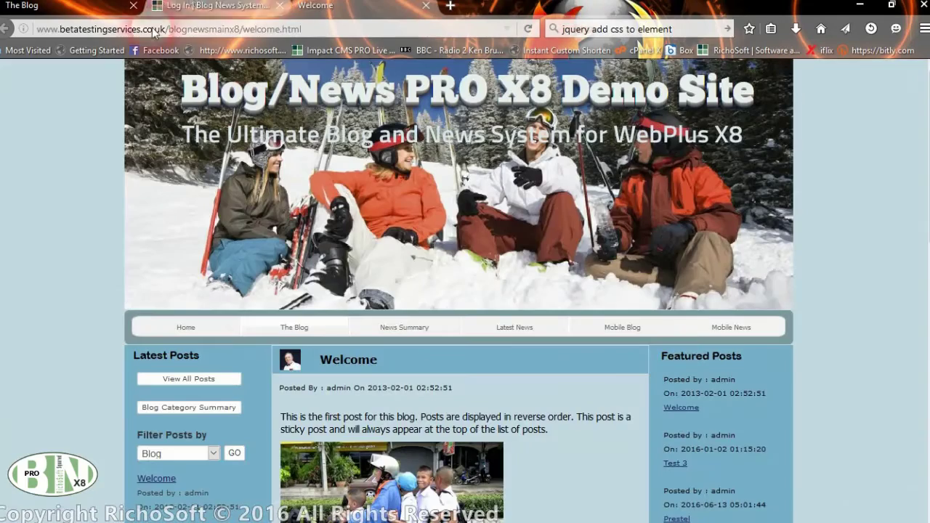
pyautogui.scroll(-4, 364, 392)
pyautogui.scroll(-3, 333, 320)
pyautogui.scroll(6, 333, 320)
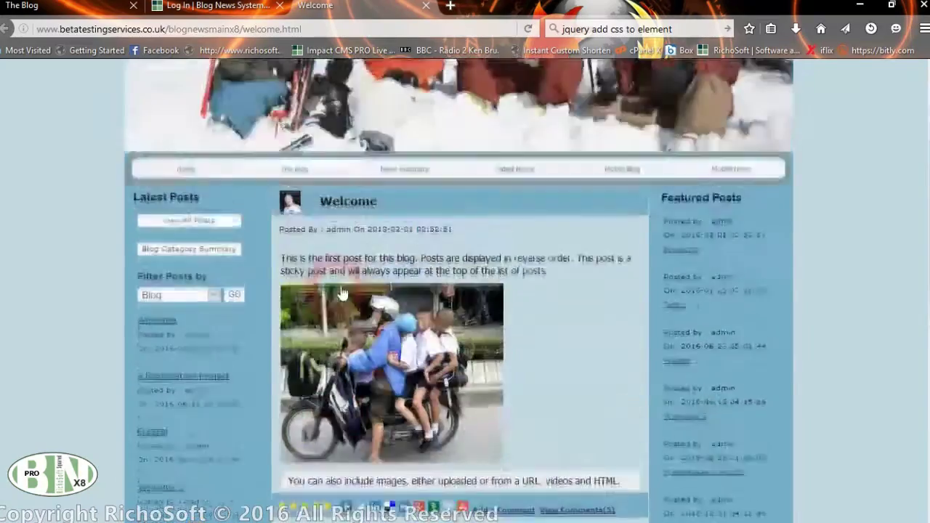
# - Switch to the blog/news control panel login page, log in as admin with the account password, and dismiss the offer to remember the login
pyautogui.click(218, 6)
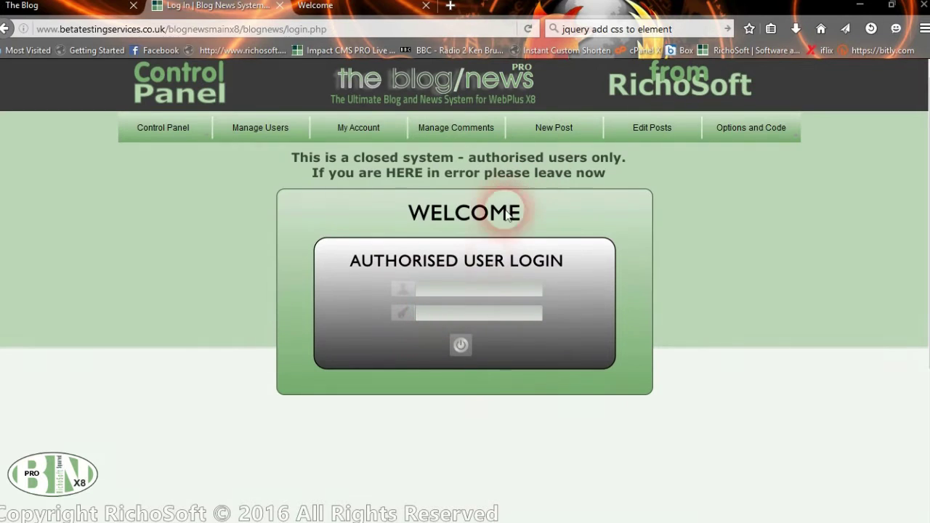
pyautogui.click(429, 295)
pyautogui.scroll(-3, 417, 299)
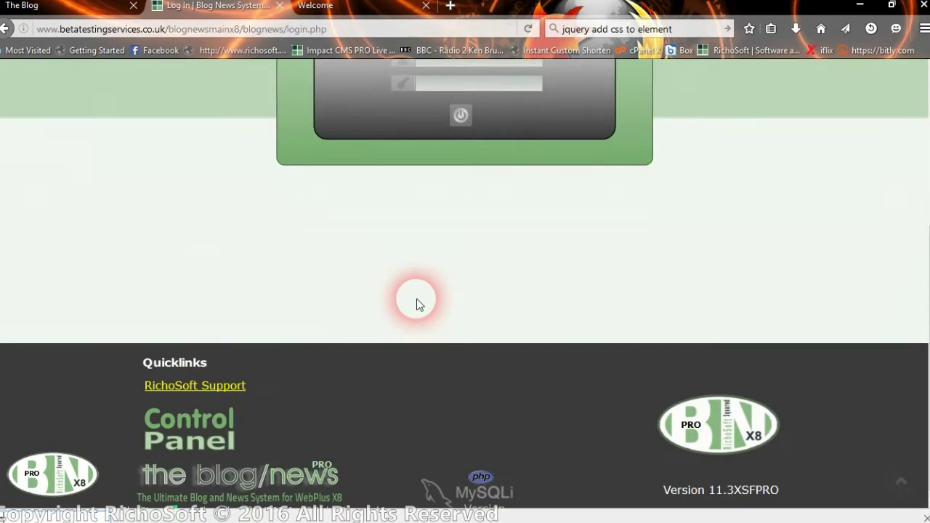
pyautogui.scroll(2, 369, 231)
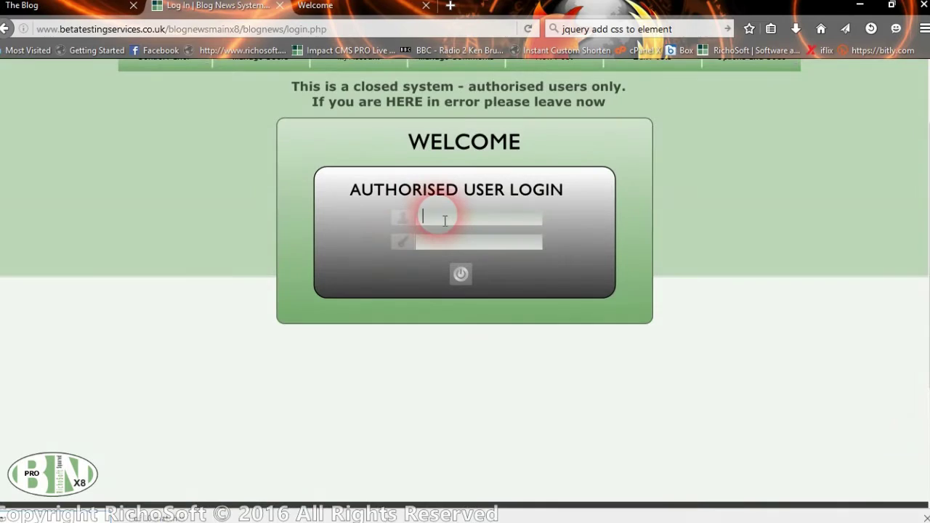
pyautogui.write('admin')
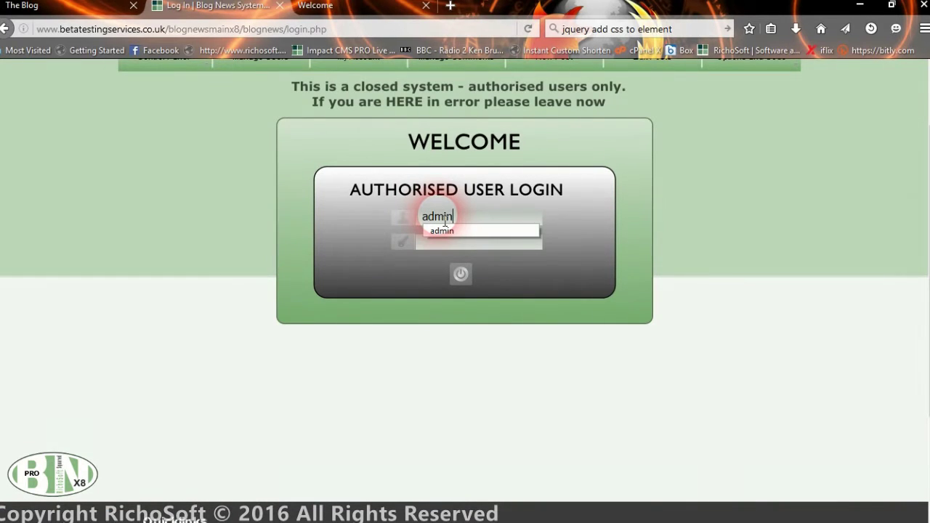
pyautogui.press('Tab')
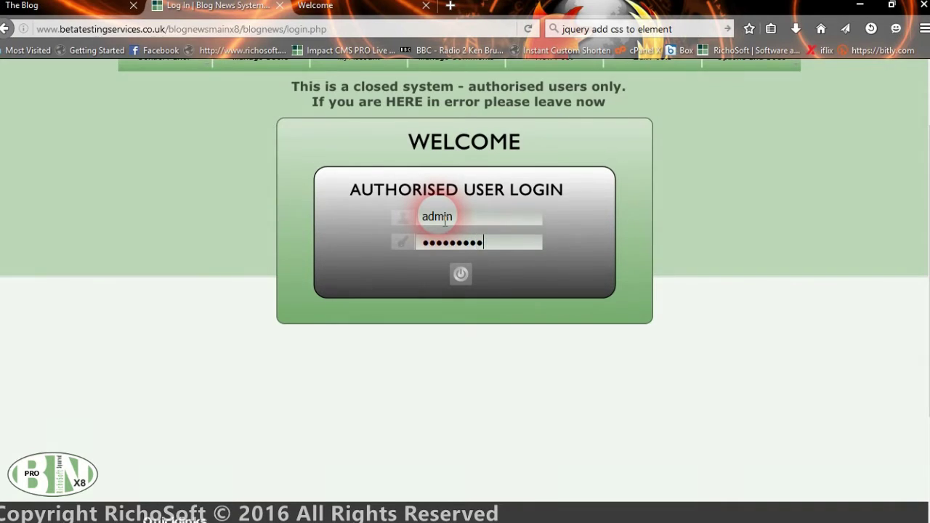
pyautogui.click(456, 280)
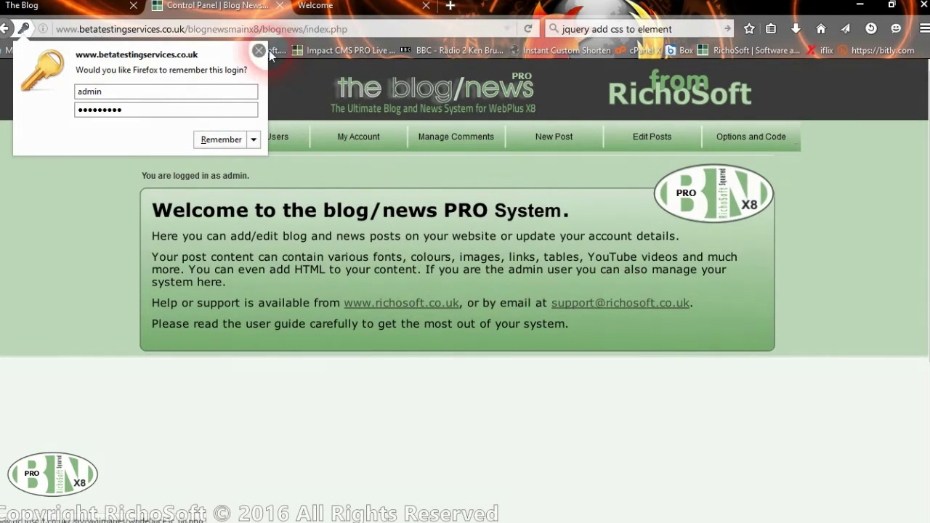
pyautogui.click(258, 52)
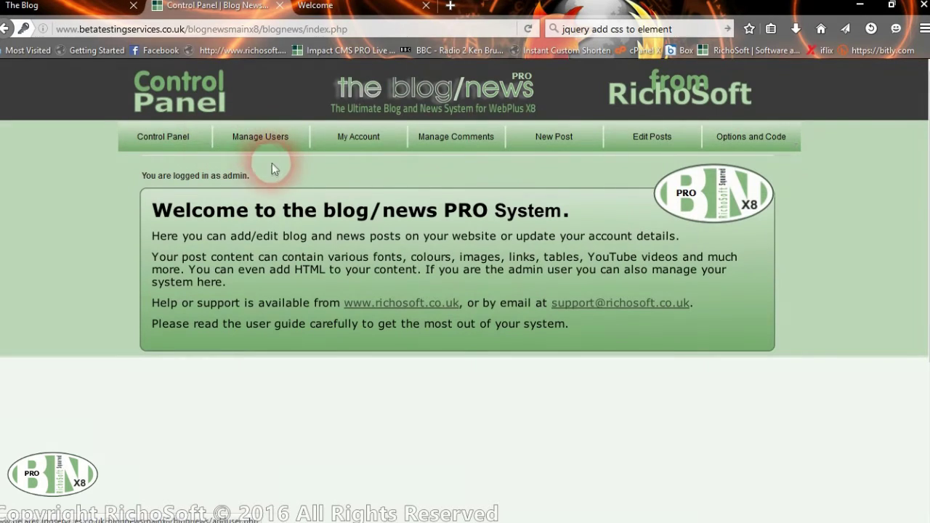
# - Open the control panel's Edit Options page, check The Blog page against its settings, and return to the options
pyautogui.moveTo(739, 139)
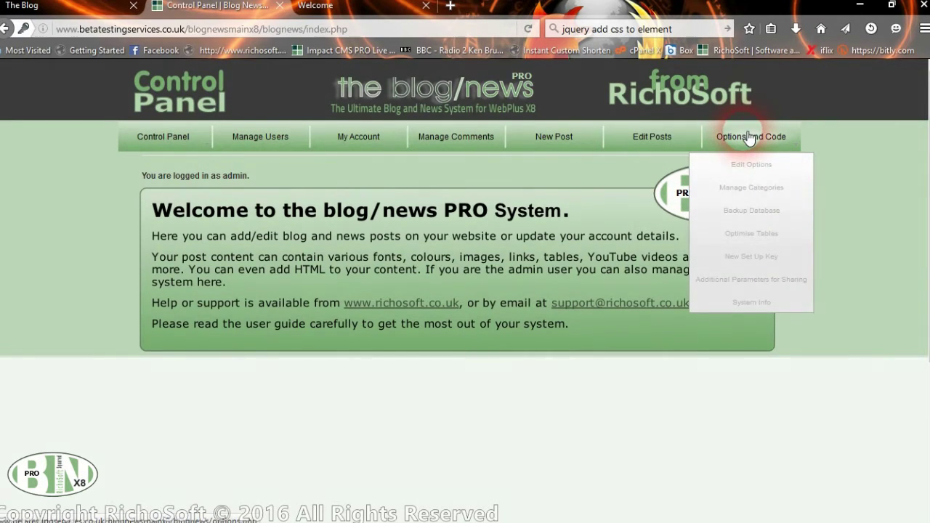
pyautogui.click(743, 165)
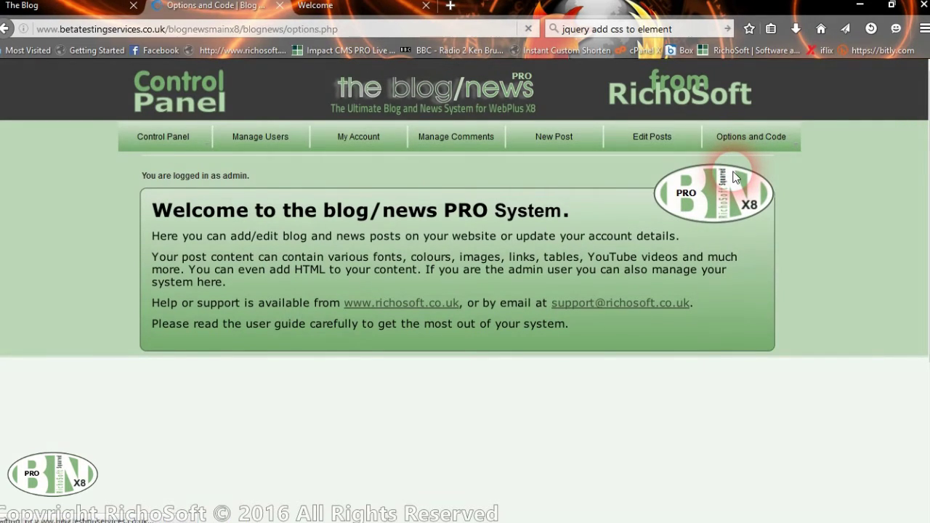
pyautogui.scroll(-1, 745, 196)
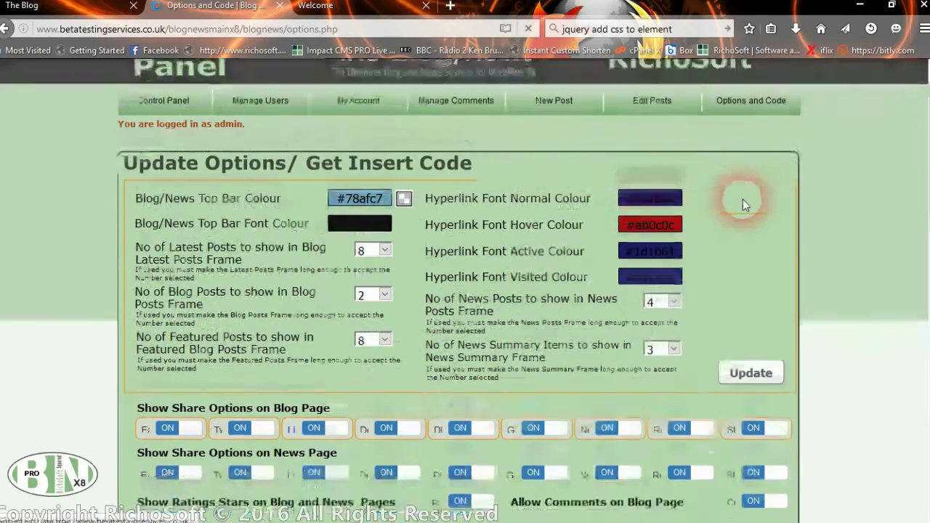
pyautogui.scroll(-1, 743, 200)
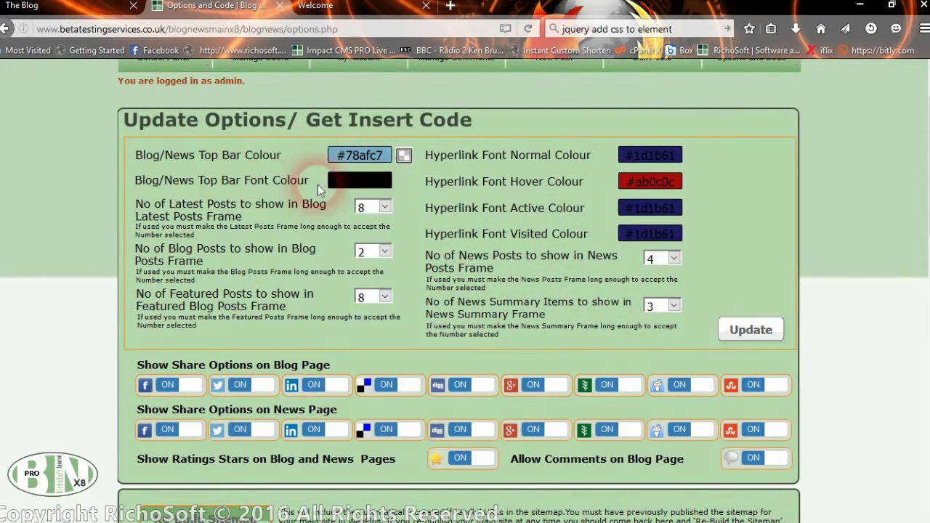
pyautogui.click(95, 7)
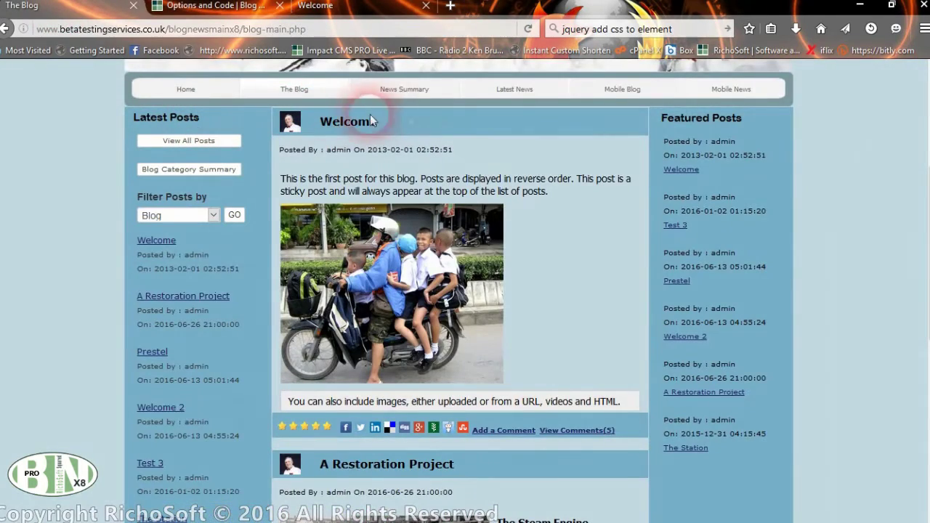
pyautogui.click(193, 5)
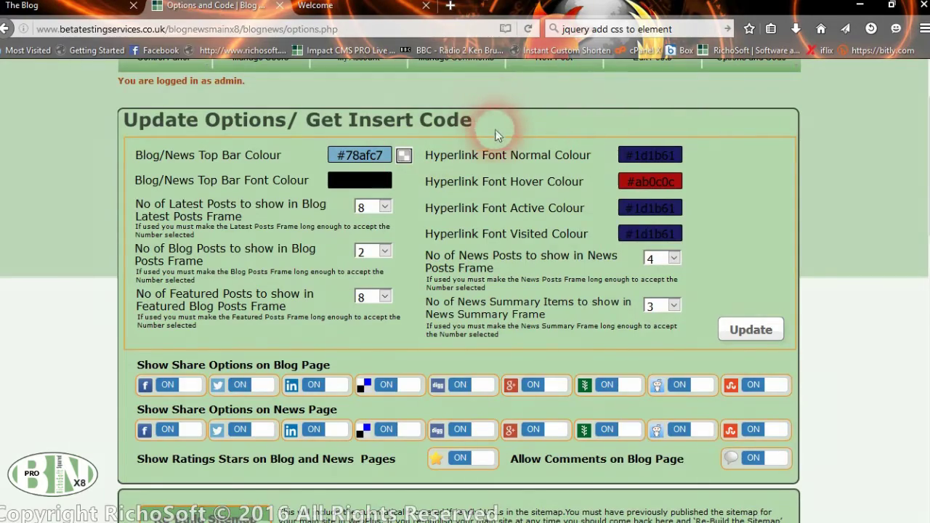
# - Examine the available values for the number of latest posts and number of blog posts without changing either setting
pyautogui.scroll(-2, 327, 157)
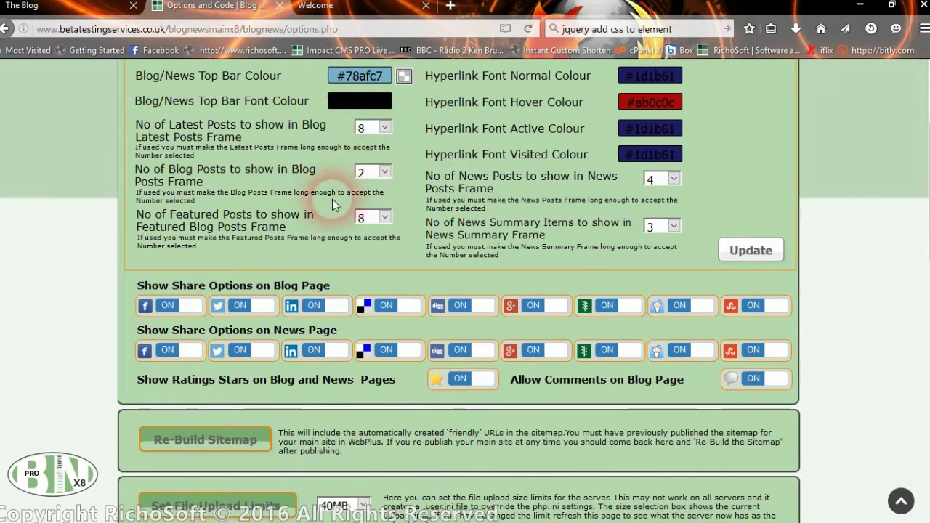
pyautogui.click(384, 128)
pyautogui.click(389, 128)
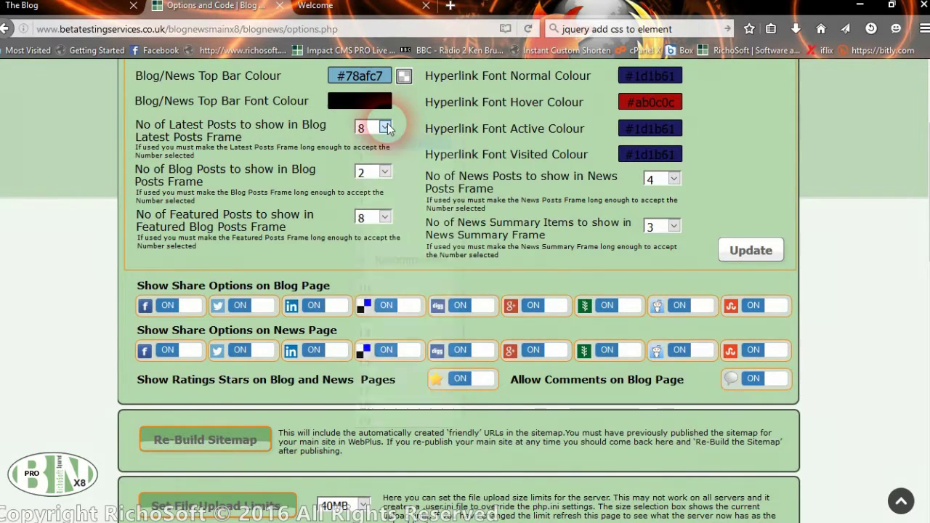
pyautogui.click(385, 128)
pyautogui.click(381, 117)
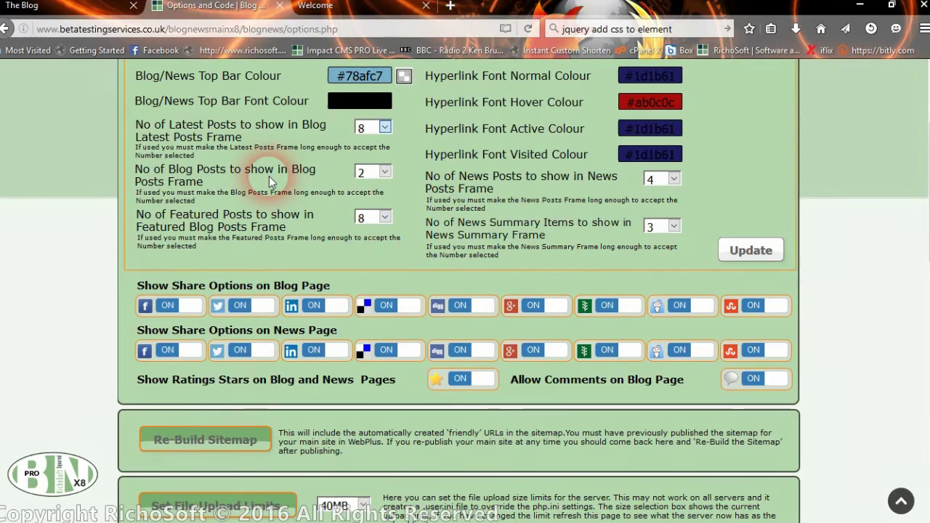
pyautogui.click(385, 173)
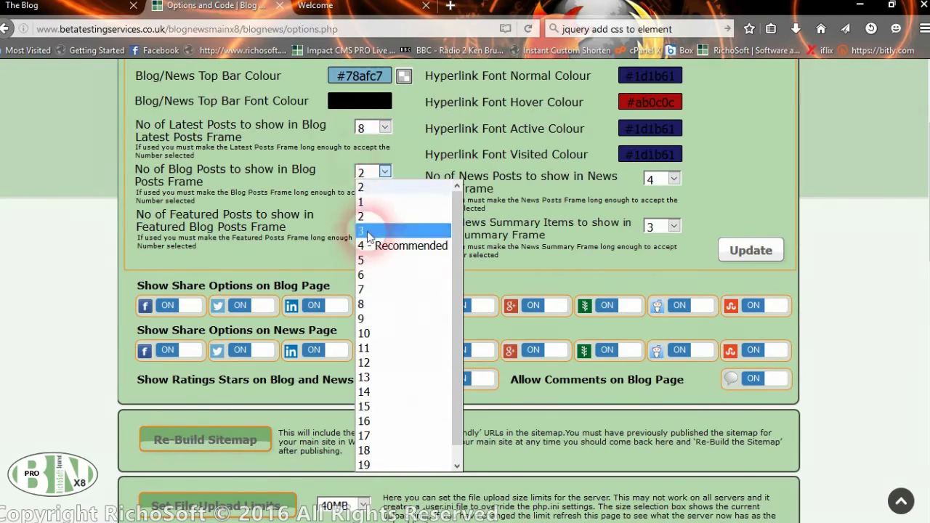
pyautogui.click(321, 179)
# - Review the settings for the number of featured posts, news posts and news summary items, leaving them as they are
pyautogui.scroll(-2, 298, 189)
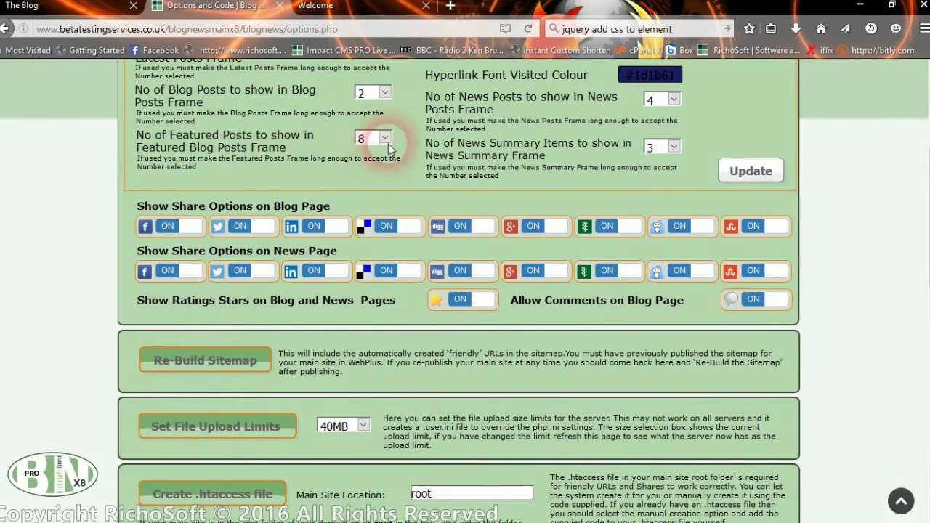
pyautogui.scroll(4, 530, 262)
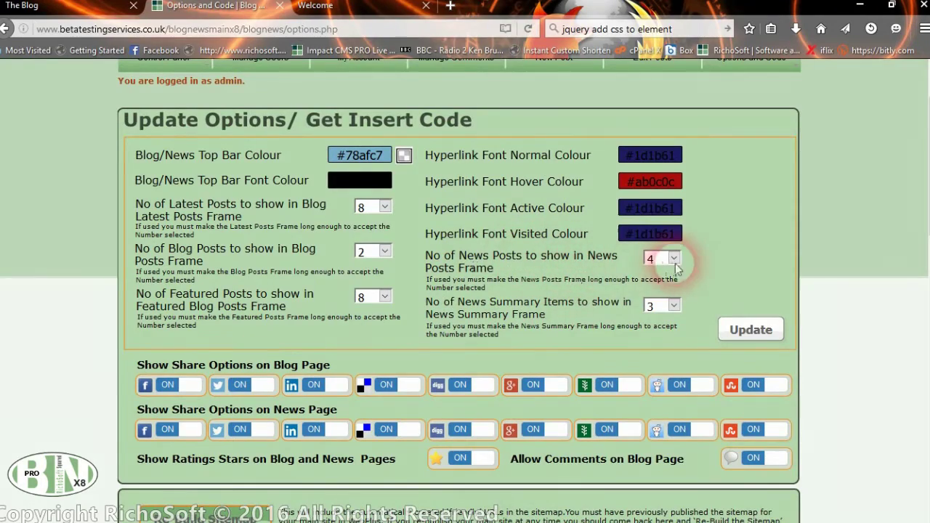
pyautogui.scroll(-2, 566, 272)
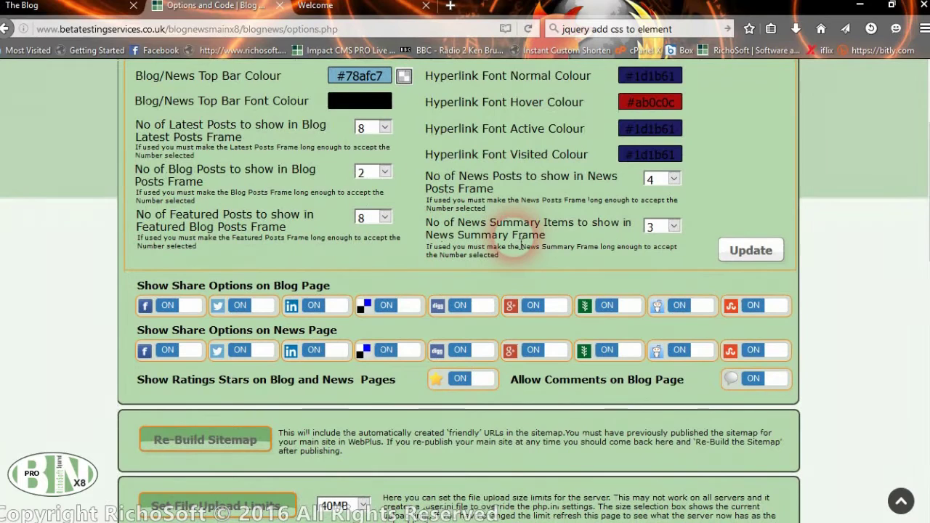
pyautogui.click(664, 231)
pyautogui.click(580, 251)
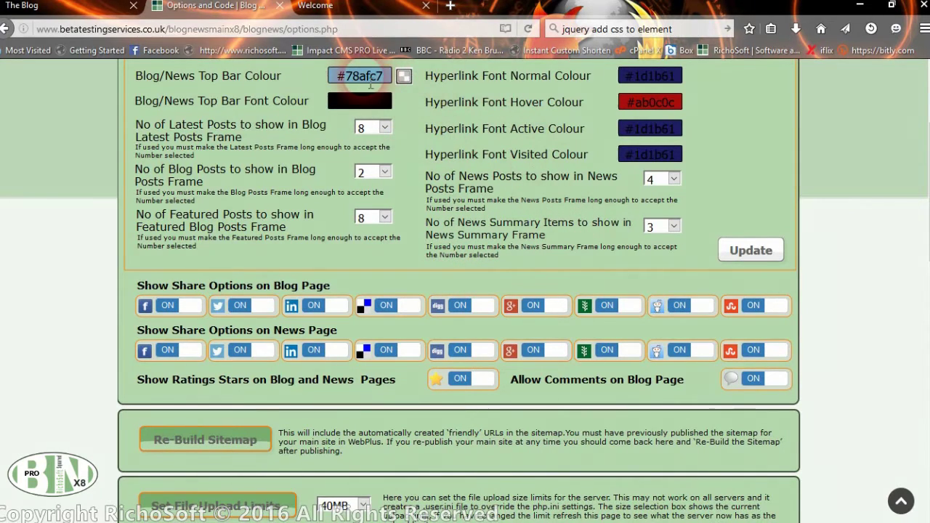
# - Open the colour picker for the Blog/News Top Bar Colour, accept #78afc7, and update the options
pyautogui.click(375, 82)
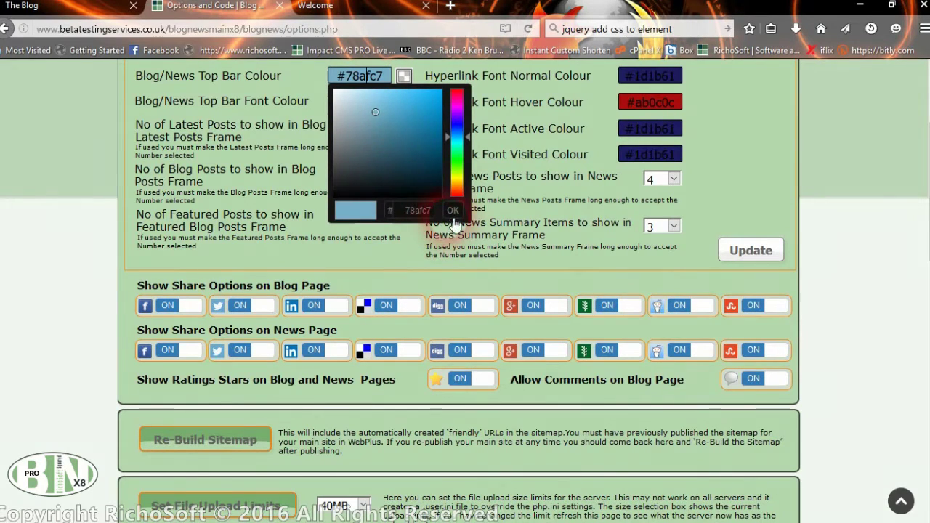
pyautogui.click(455, 218)
pyautogui.click(750, 250)
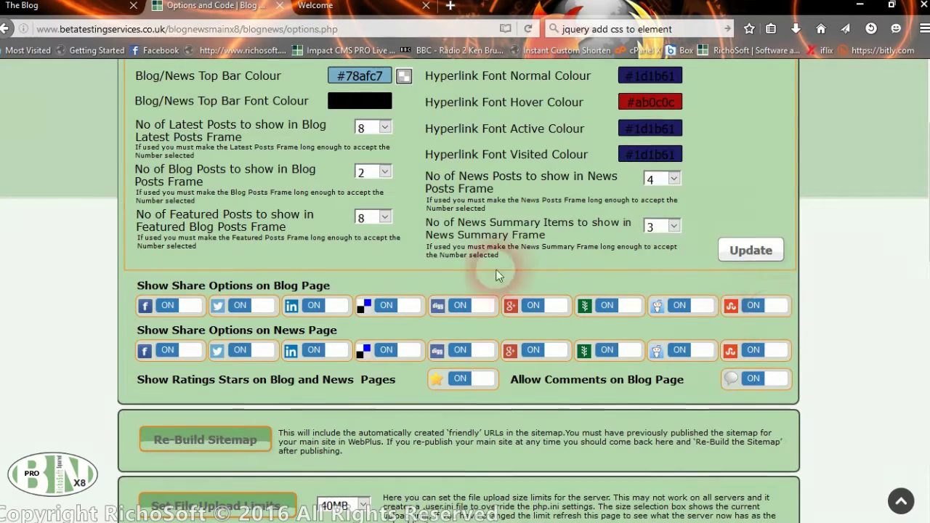
# - Turn off the StumbleUpon share option for the Blog page
pyautogui.scroll(-2, 498, 277)
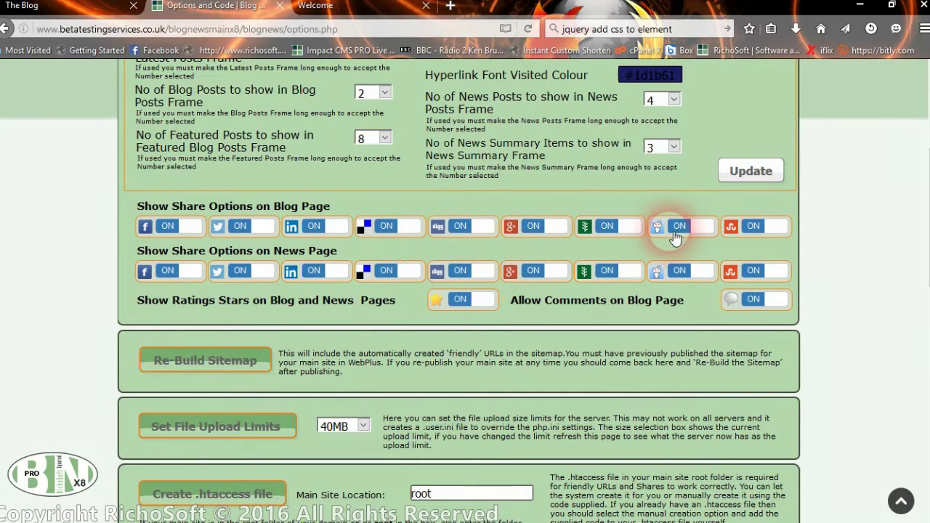
pyautogui.click(753, 227)
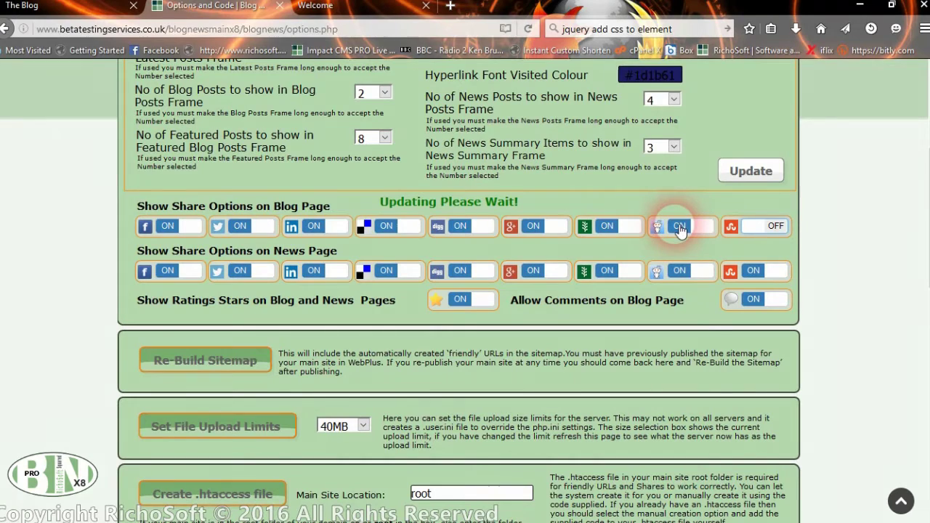
# - Turn off the Reddit and Newsvine share options for the Blog page, and check the share icons under the posts on the refreshed blog
pyautogui.click(676, 230)
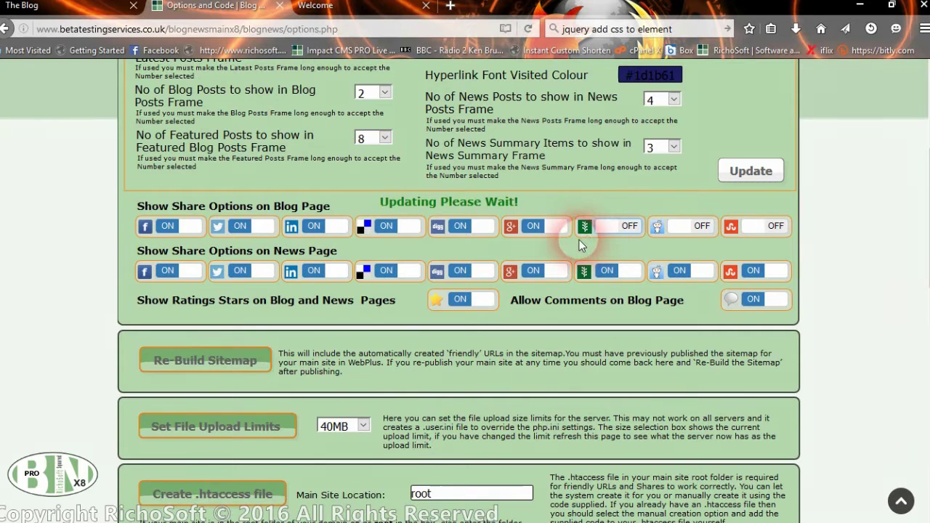
pyautogui.click(29, 7)
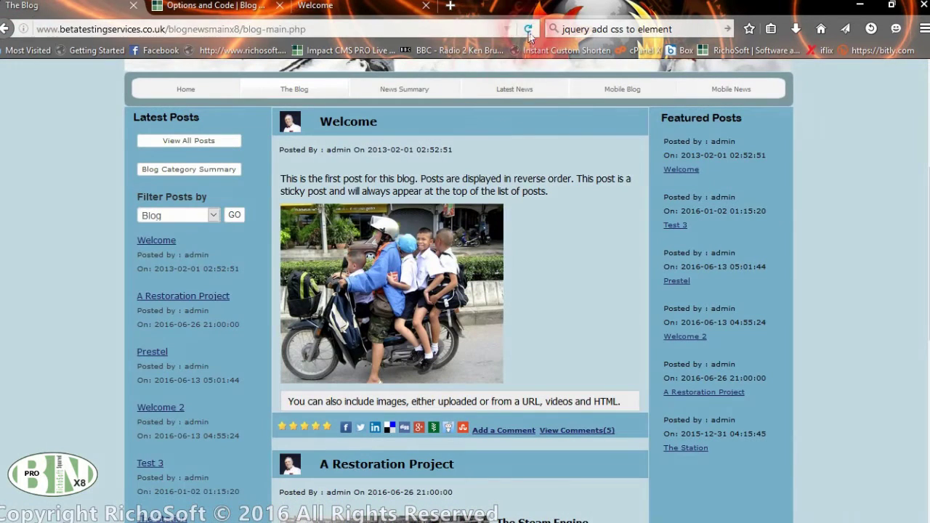
pyautogui.click(318, 162)
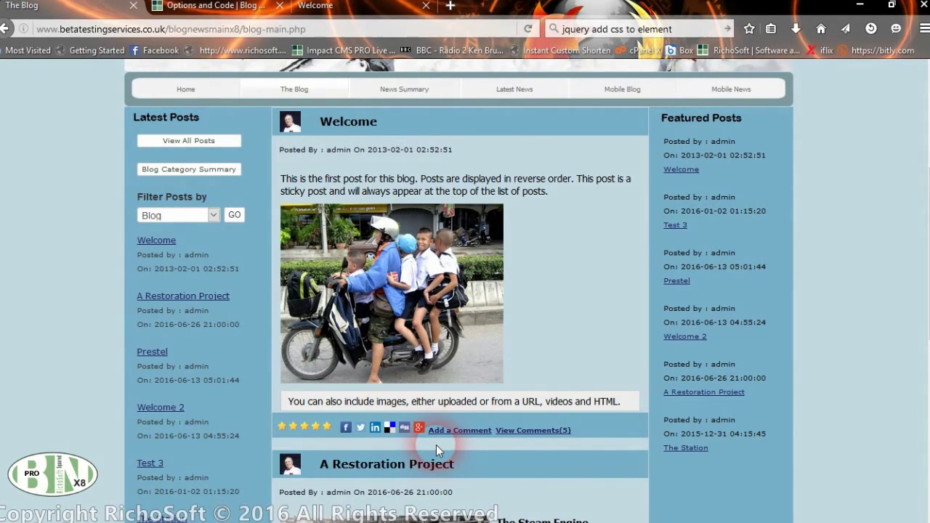
pyautogui.scroll(-3, 450, 378)
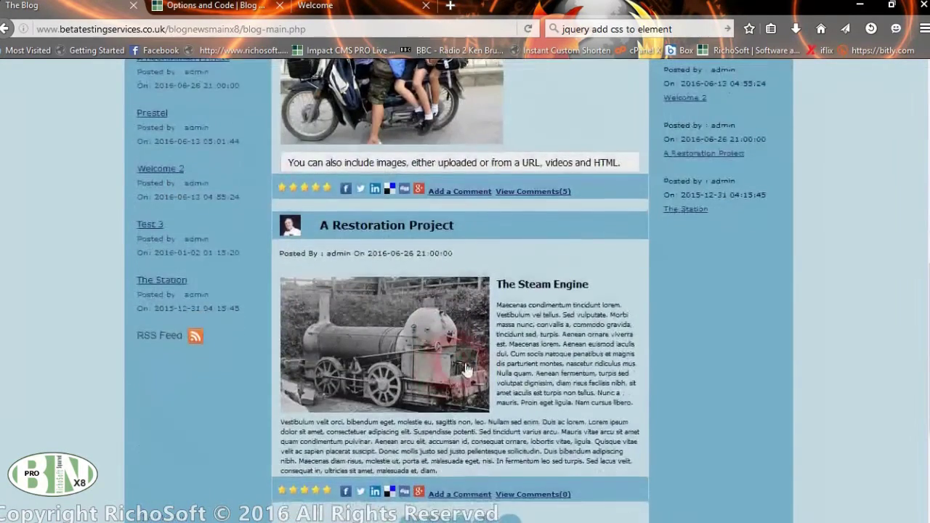
pyautogui.scroll(-2, 450, 377)
pyautogui.scroll(7, 393, 251)
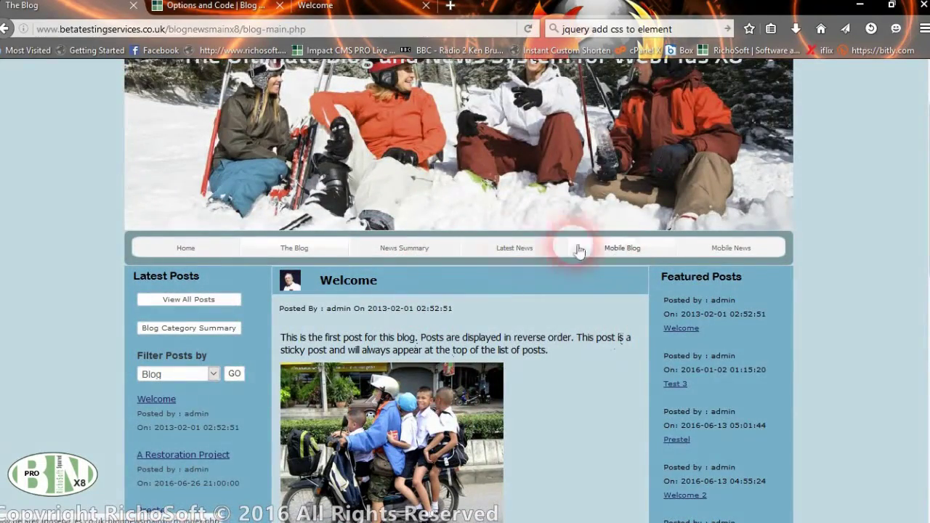
# - Open the Latest News page and examine the share icons under the news items
pyautogui.click(510, 248)
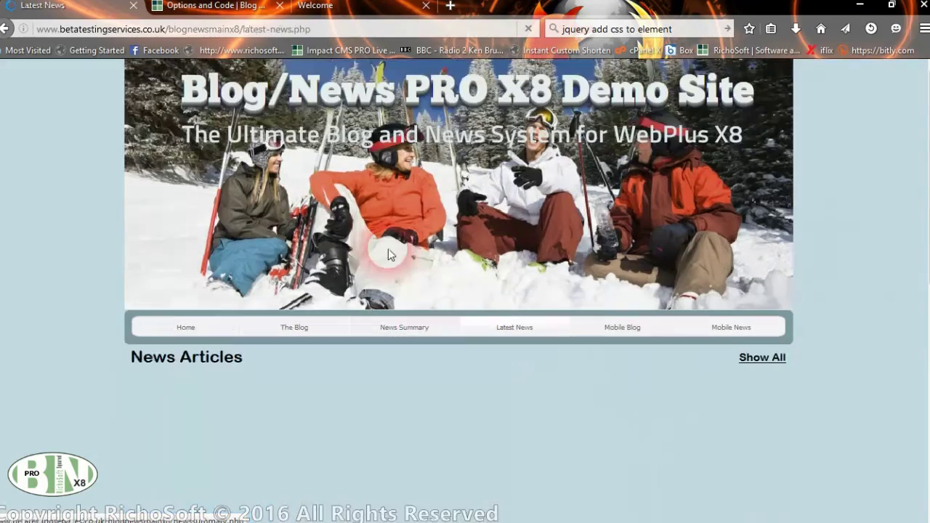
pyautogui.scroll(-5, 474, 325)
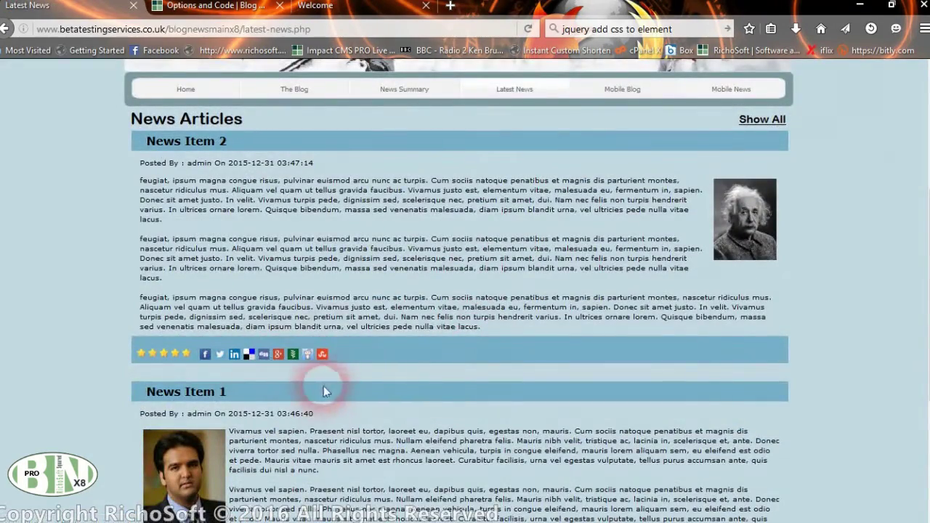
# - Turn off the StumbleUpon, Reddit and Newsvine share options for the News page, and reload the Latest News page to check them
pyautogui.click(207, 7)
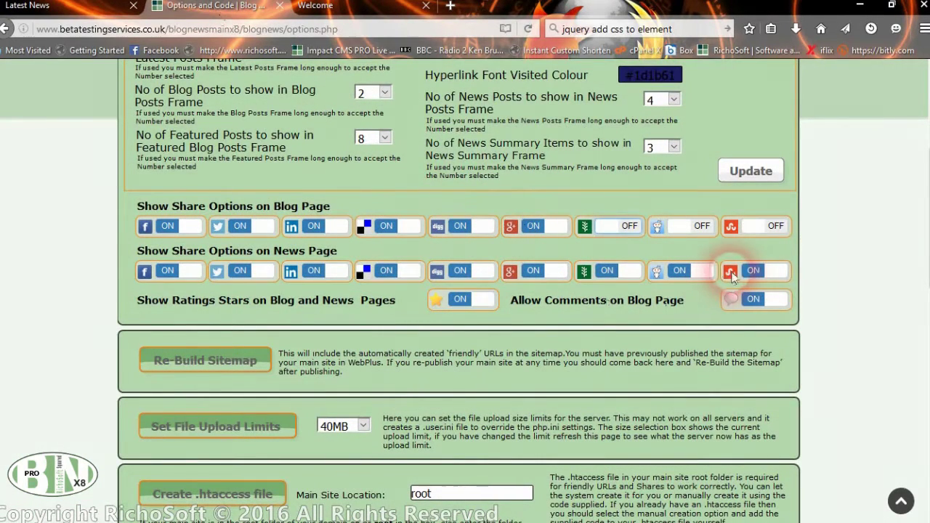
pyautogui.click(754, 272)
pyautogui.click(687, 271)
pyautogui.click(614, 271)
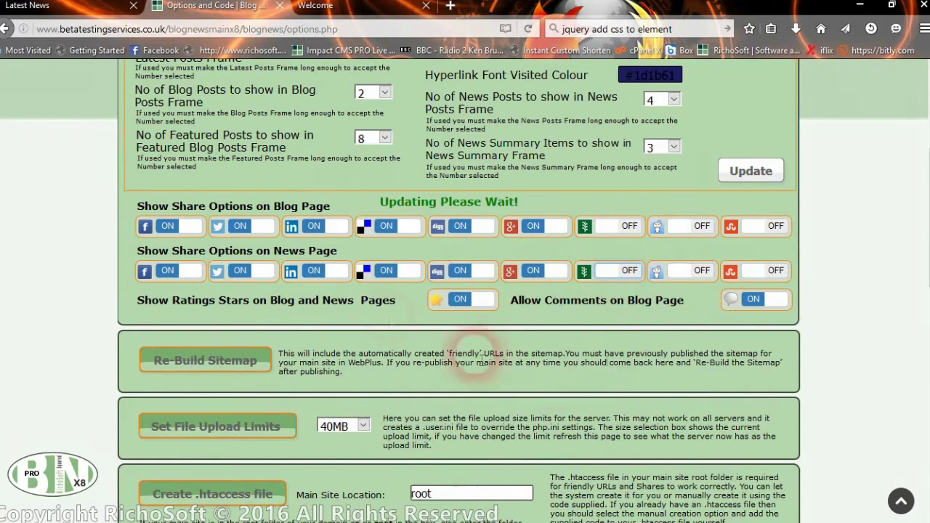
pyautogui.click(79, 6)
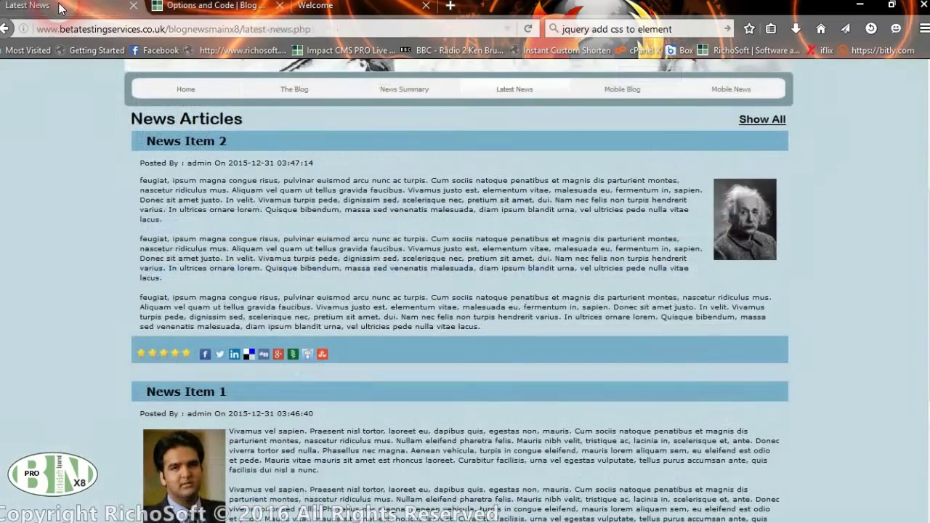
pyautogui.click(528, 29)
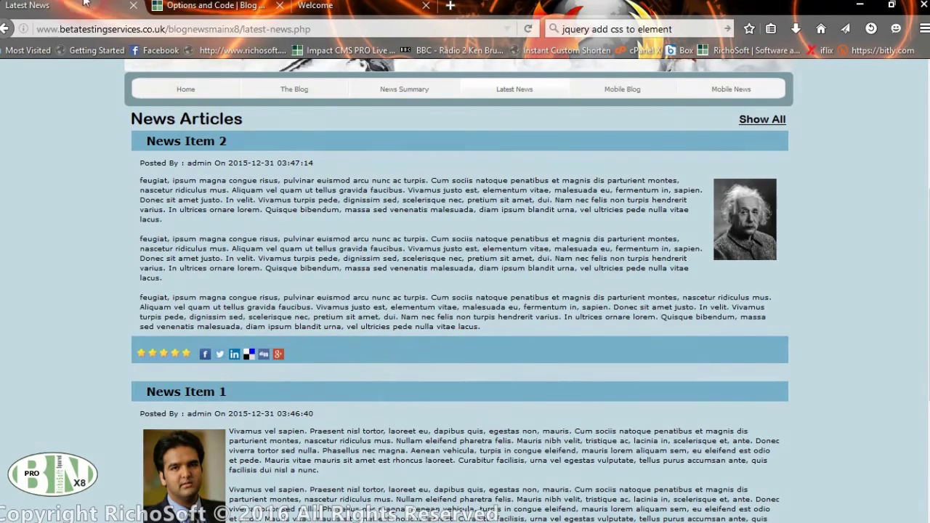
# - Turn the Newsvine, Reddit and StumbleUpon share options back on for the Blog page
pyautogui.click(195, 8)
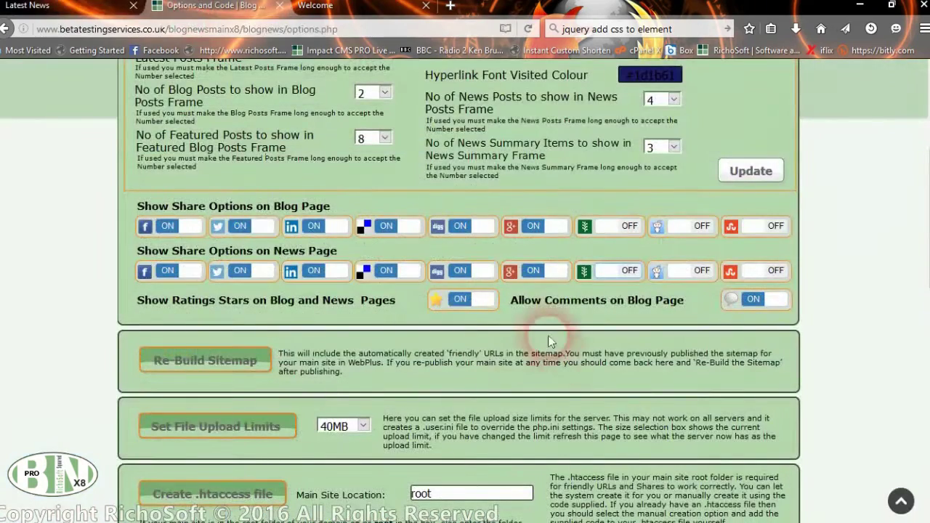
pyautogui.scroll(-2, 567, 247)
pyautogui.click(598, 148)
pyautogui.click(657, 146)
pyautogui.click(738, 150)
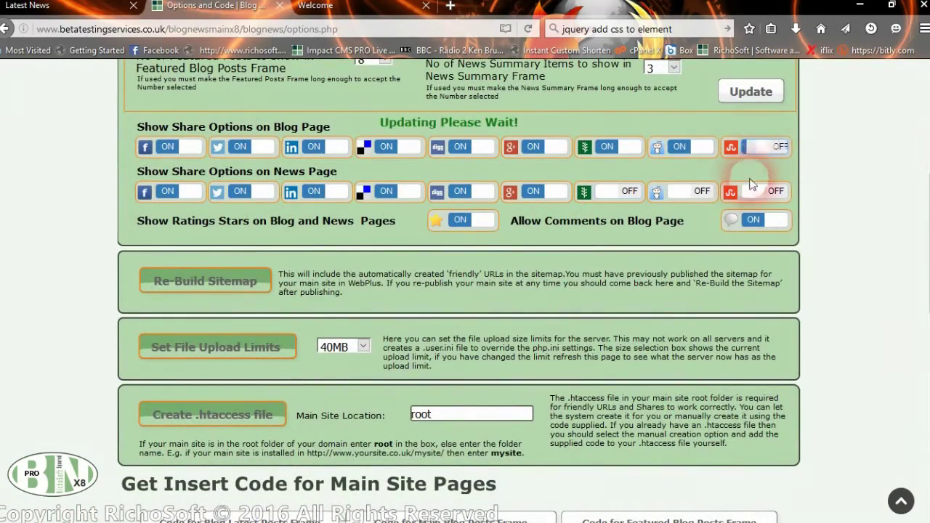
# - Turn the Reddit, Newsvine and StumbleUpon share options back on for the News page
pyautogui.click(694, 192)
pyautogui.click(607, 195)
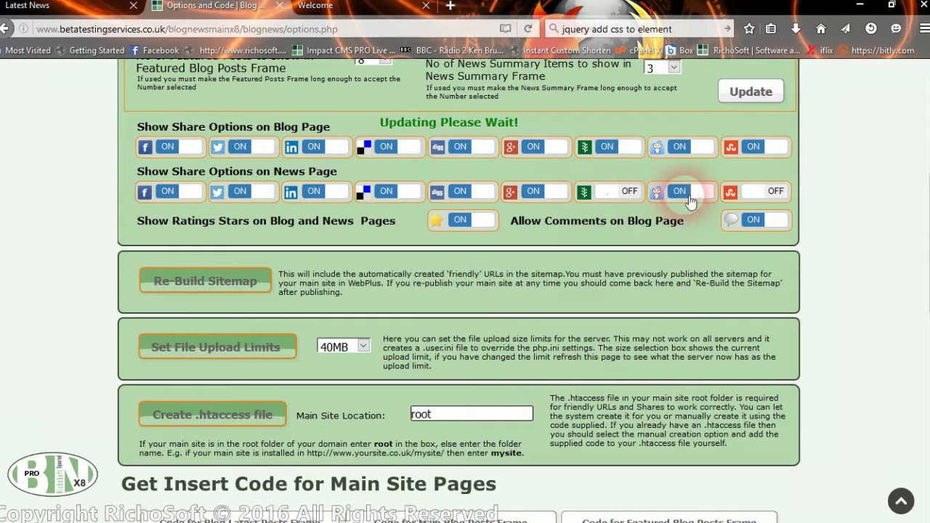
pyautogui.click(747, 195)
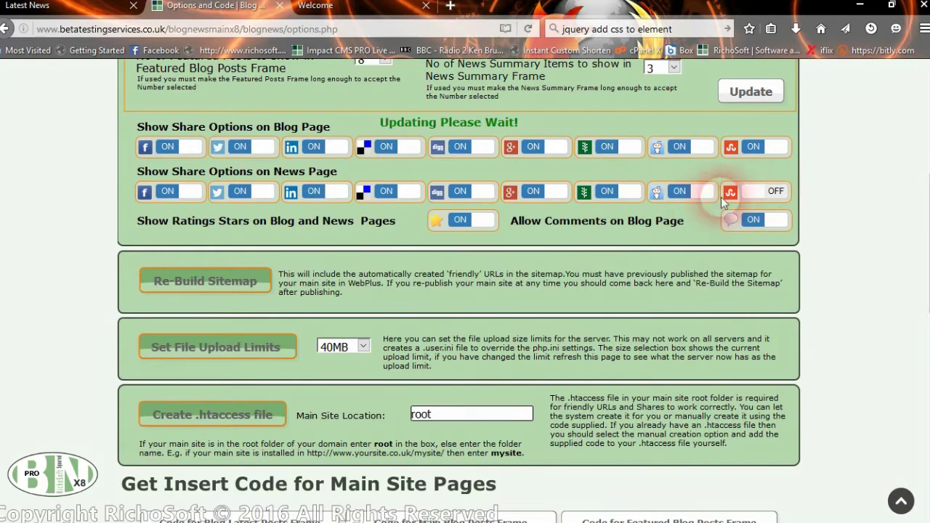
pyautogui.click(753, 201)
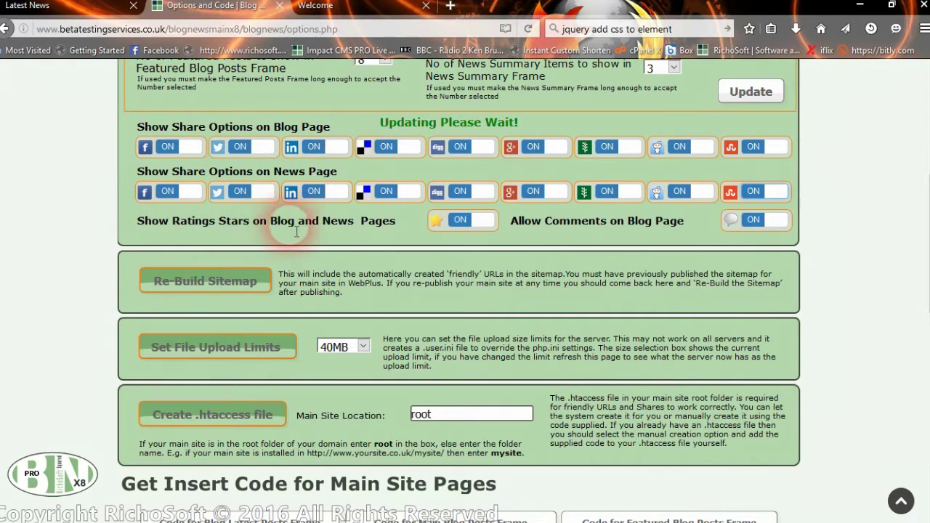
# - Turn off the ratings stars for the Blog and News pages, and check both public pages without them
pyautogui.click(478, 221)
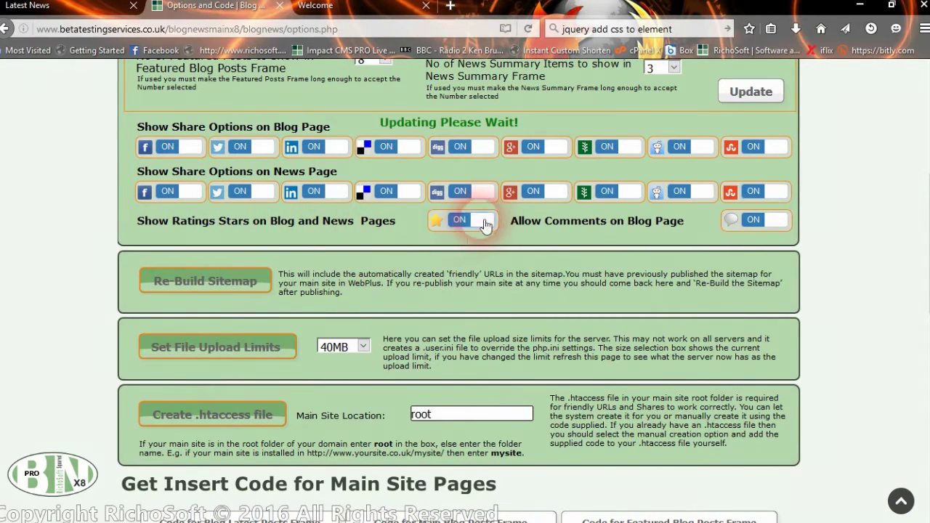
pyautogui.click(27, 7)
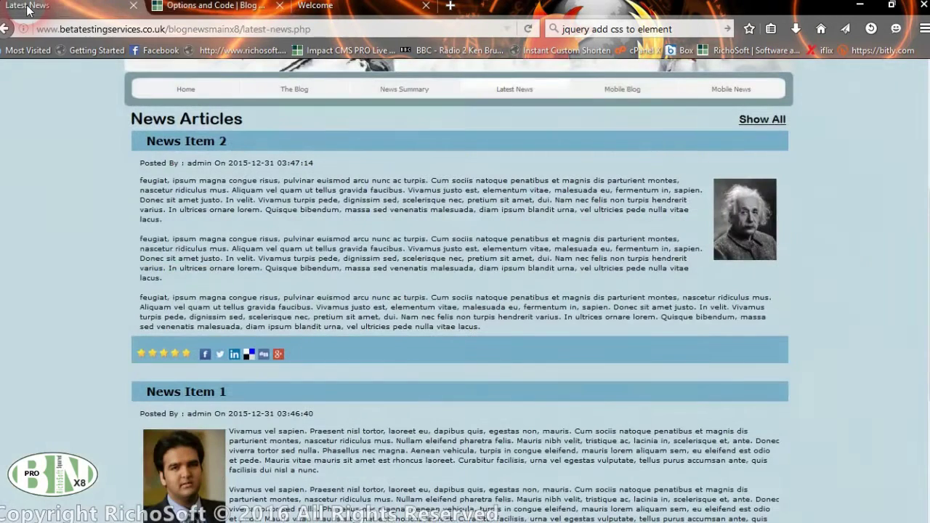
pyautogui.click(528, 29)
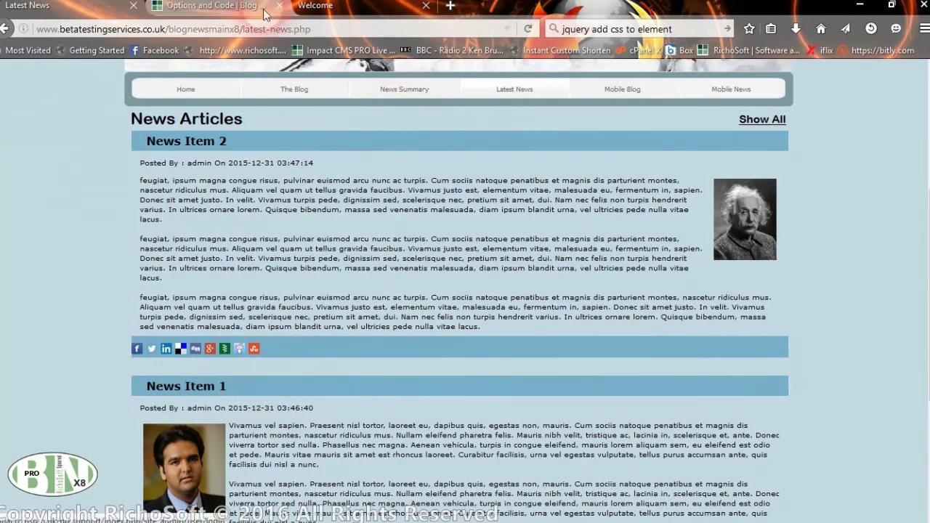
pyautogui.click(299, 87)
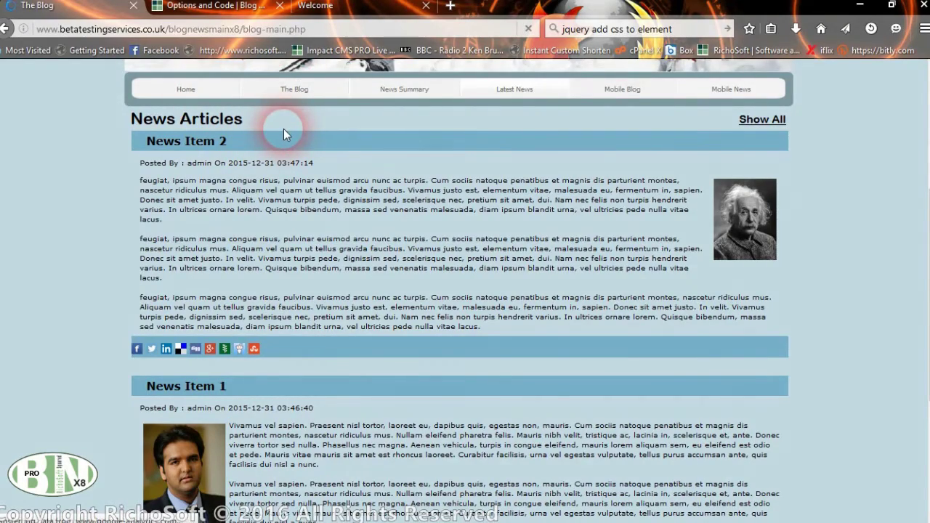
pyautogui.scroll(-10, 385, 207)
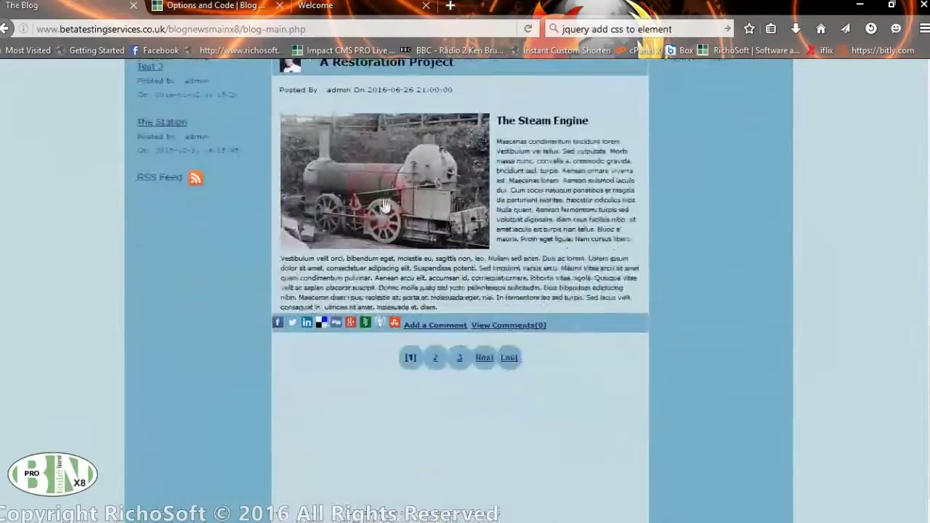
pyautogui.scroll(4, 385, 207)
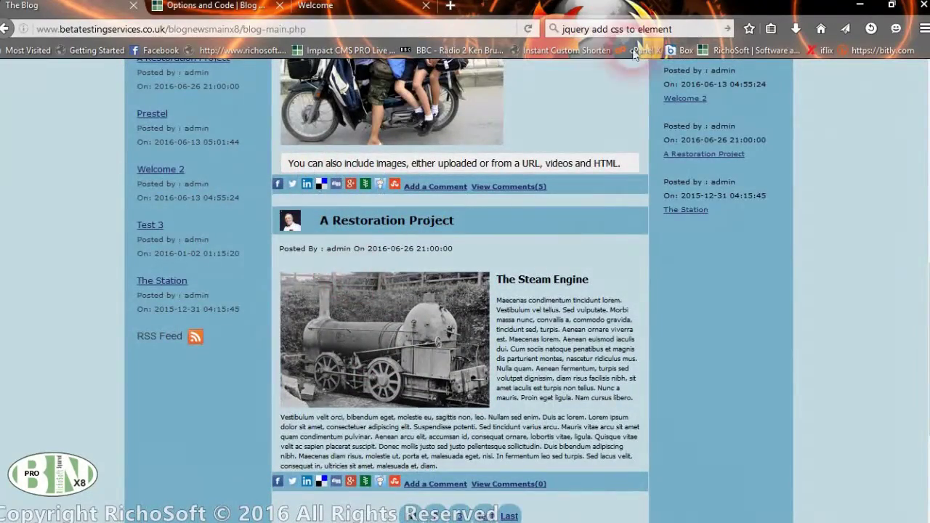
# - Turn the ratings stars back on, and disallow comments on the Blog page to check the public blog posts without comment links
pyautogui.click(216, 6)
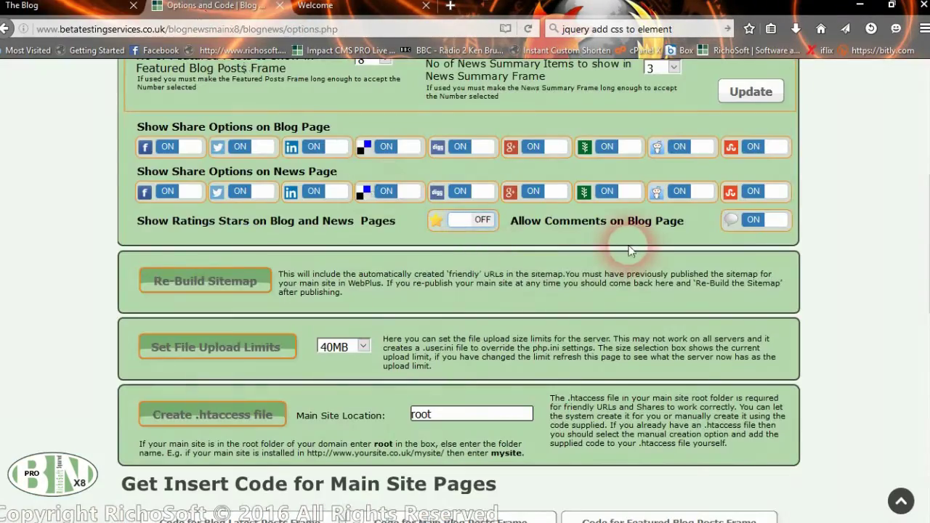
pyautogui.click(499, 222)
pyautogui.click(745, 220)
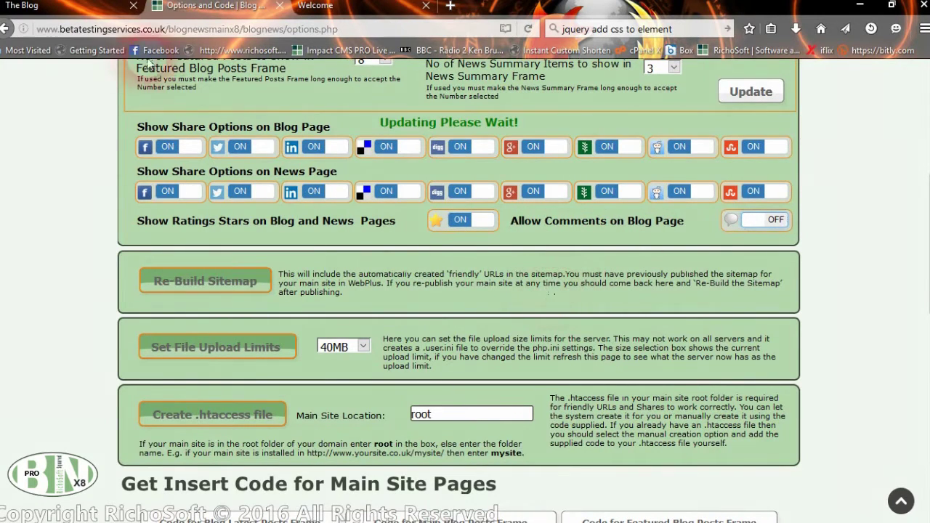
pyautogui.click(64, 9)
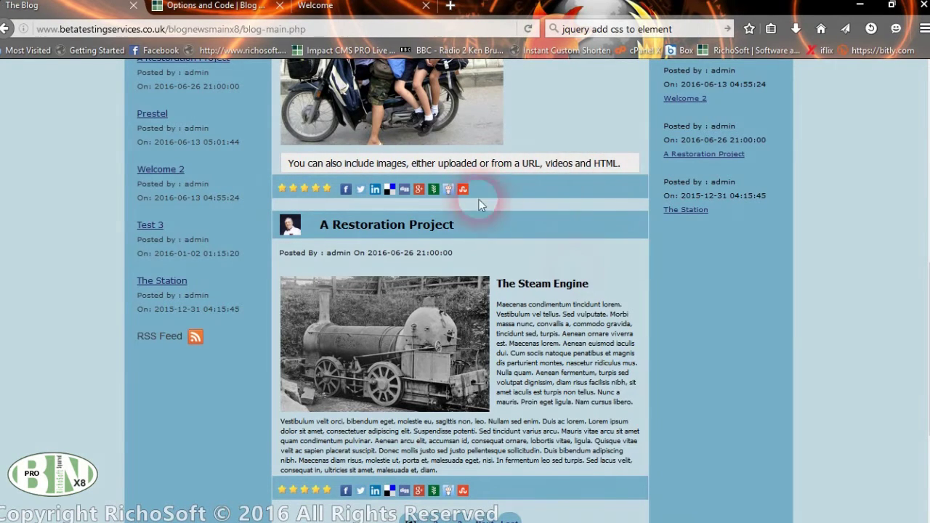
# - Return to the options page and allow comments on the Blog page again
pyautogui.click(193, 7)
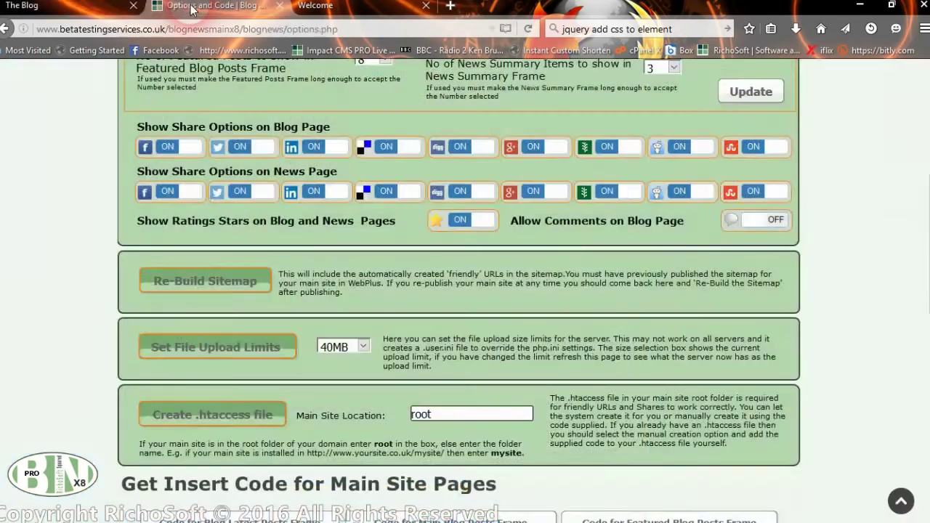
pyautogui.click(738, 219)
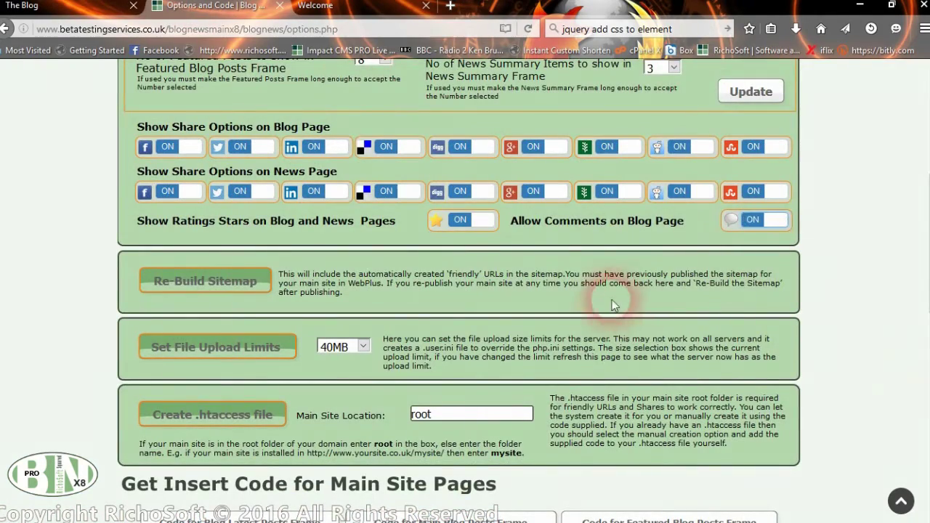
# - Examine the Welcome post and the lists of latest and featured posts on the public blog page
pyautogui.scroll(-4, 611, 305)
pyautogui.click(248, 133)
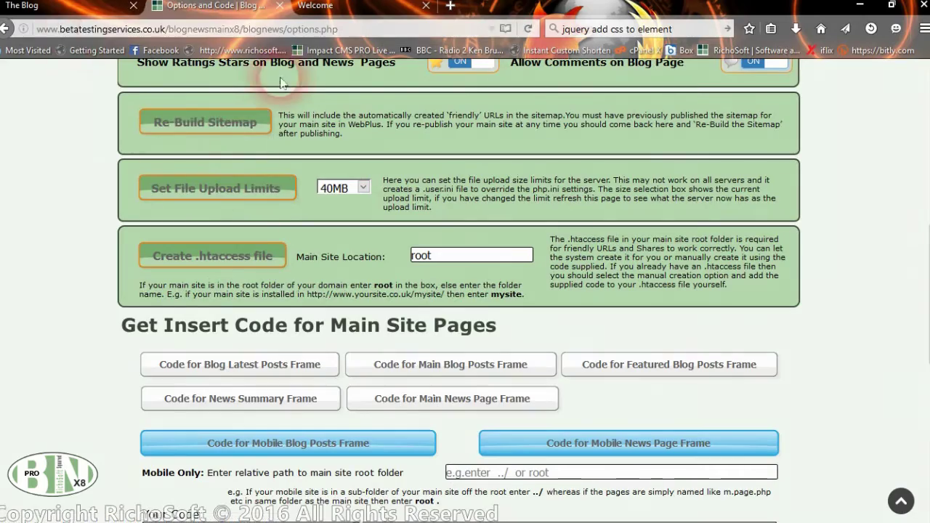
pyautogui.click(73, 5)
pyautogui.scroll(4, 697, 247)
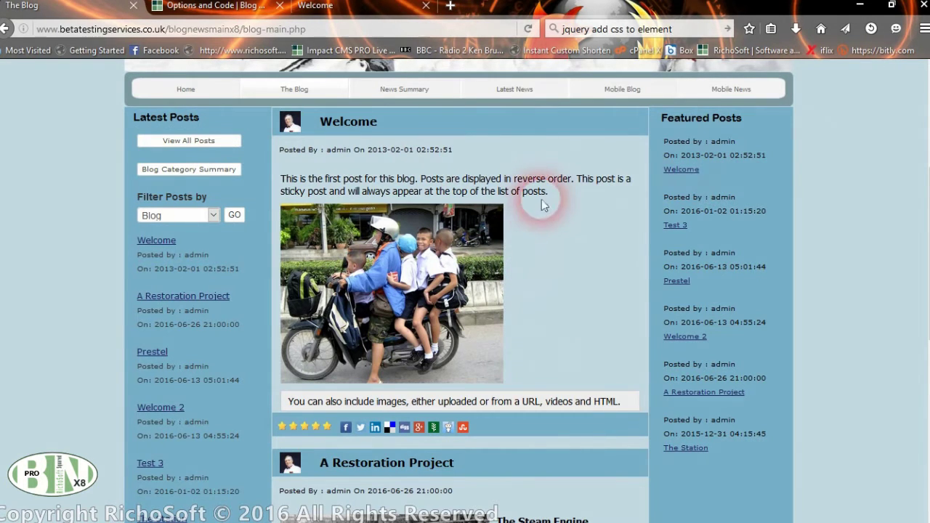
pyautogui.scroll(2, 574, 182)
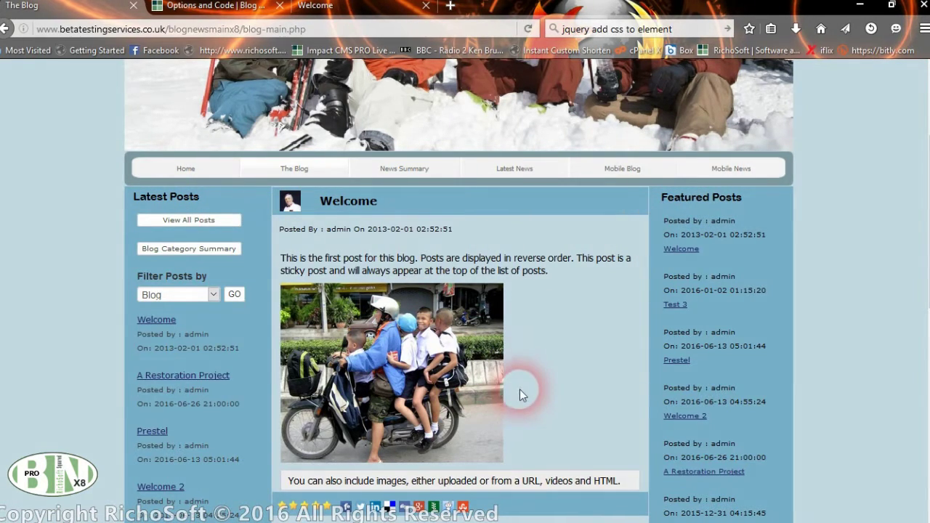
pyautogui.scroll(-2, 552, 364)
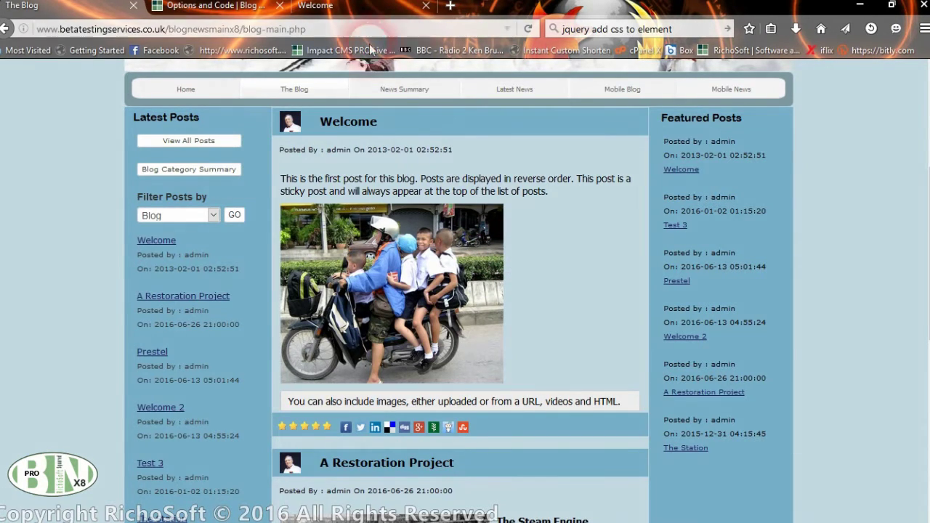
# - Rebuild the sitemap from the options page and review the list of URLs included in Sitemap.xml
pyautogui.click(211, 5)
pyautogui.scroll(-2, 378, 294)
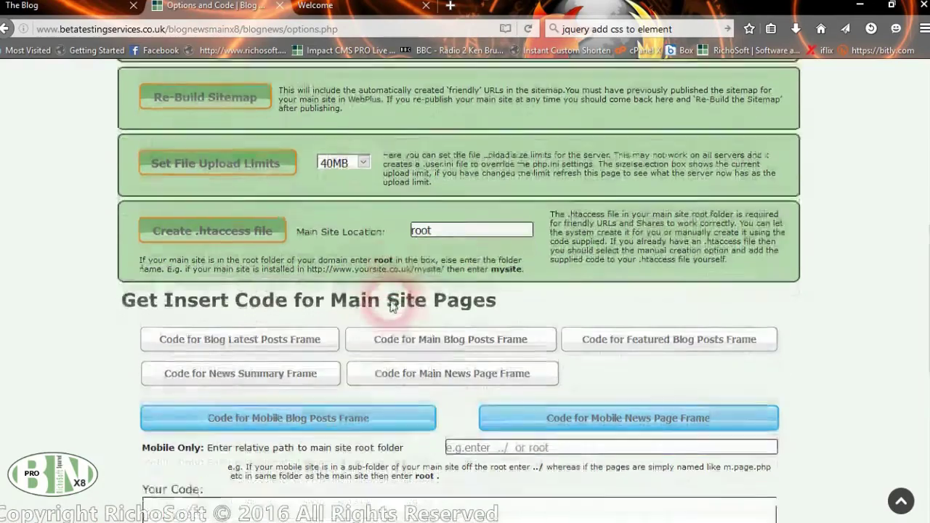
pyautogui.scroll(2, 256, 143)
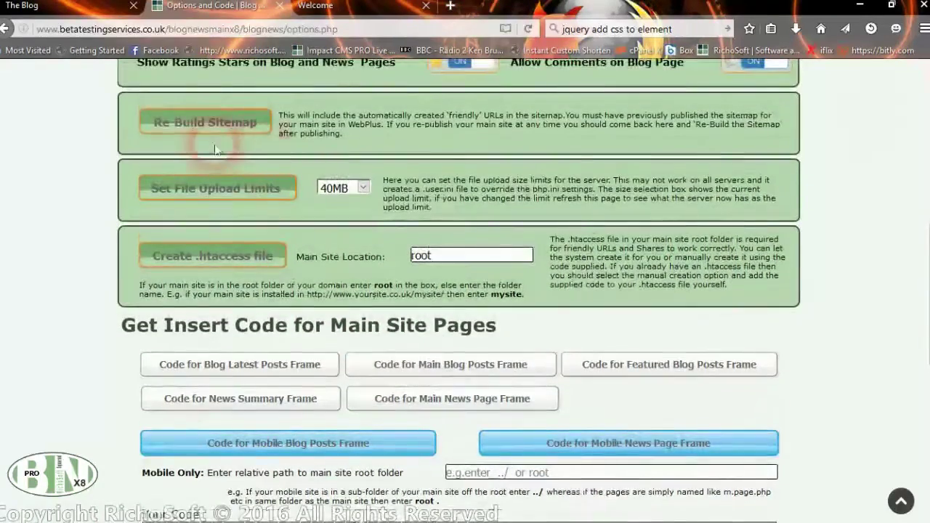
pyautogui.click(209, 130)
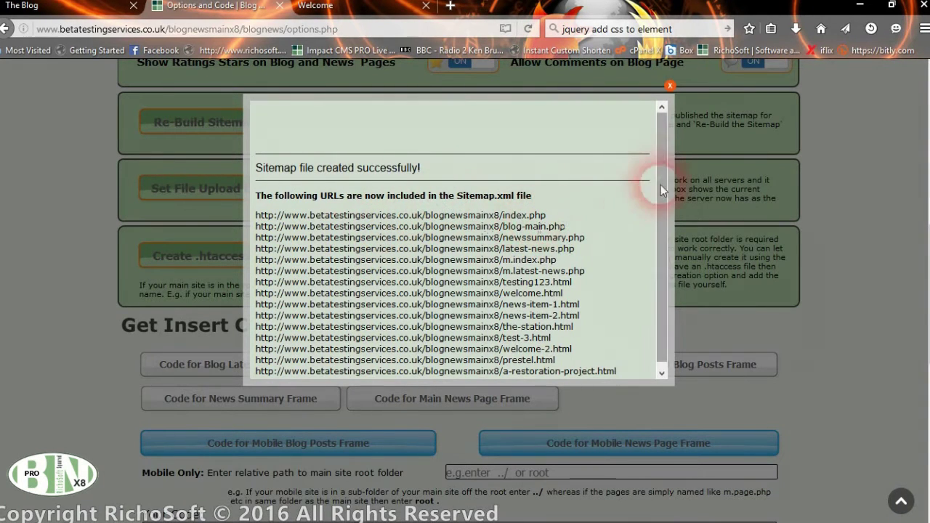
pyautogui.moveTo(659, 162); pyautogui.dragTo(653, 219)
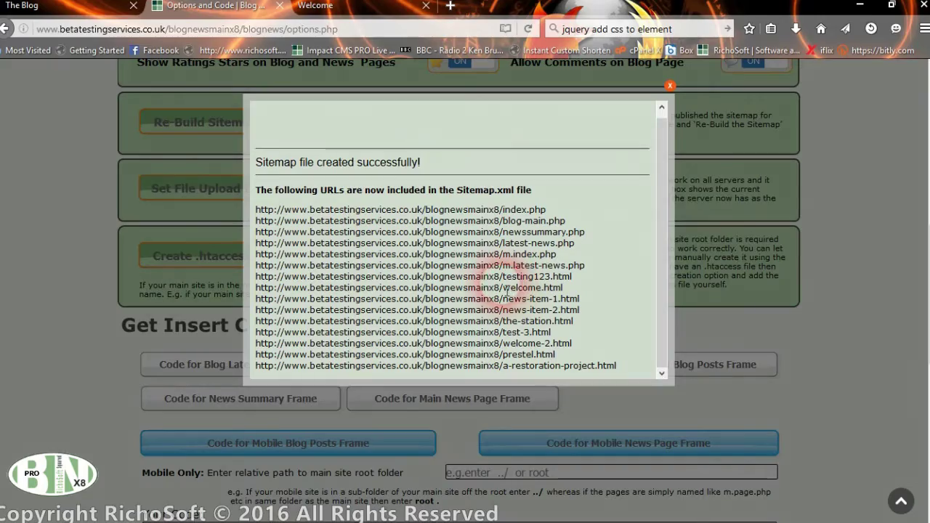
# - Close the sitemap results and open blognewsmainx8/sitemap.xml in place of the public blog page
pyautogui.click(669, 86)
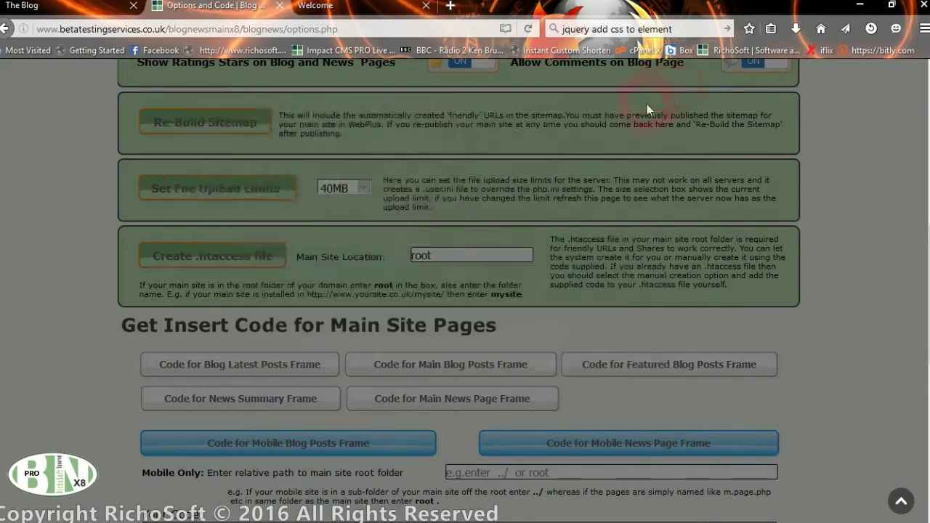
pyautogui.scroll(3, 502, 149)
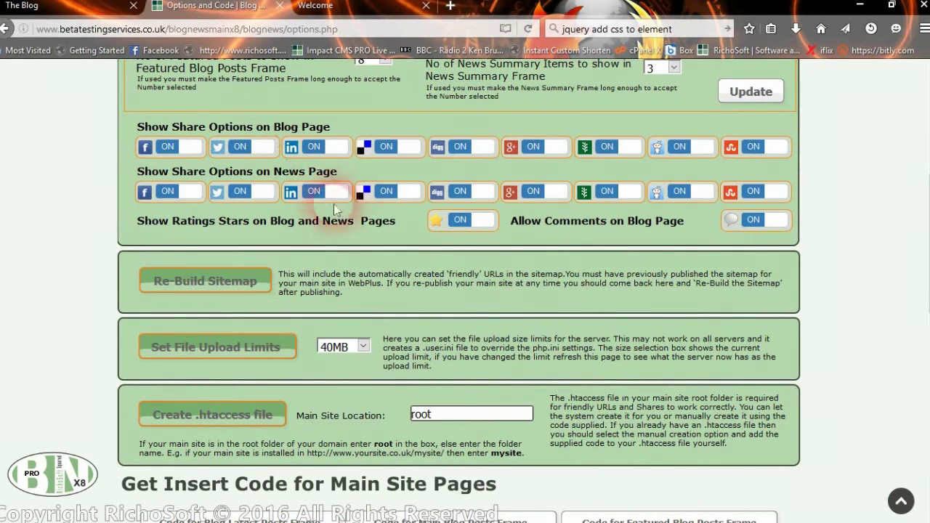
pyautogui.click(109, 6)
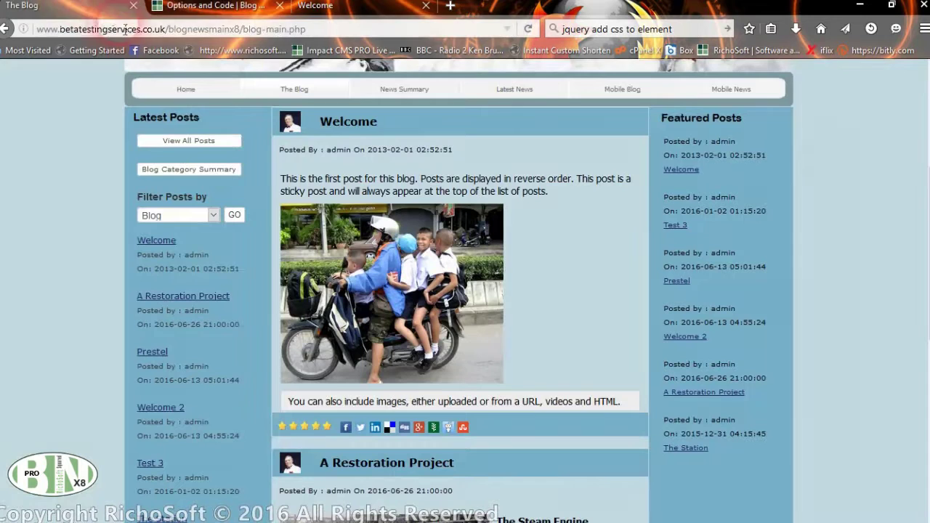
pyautogui.click(304, 27)
pyautogui.click(244, 29)
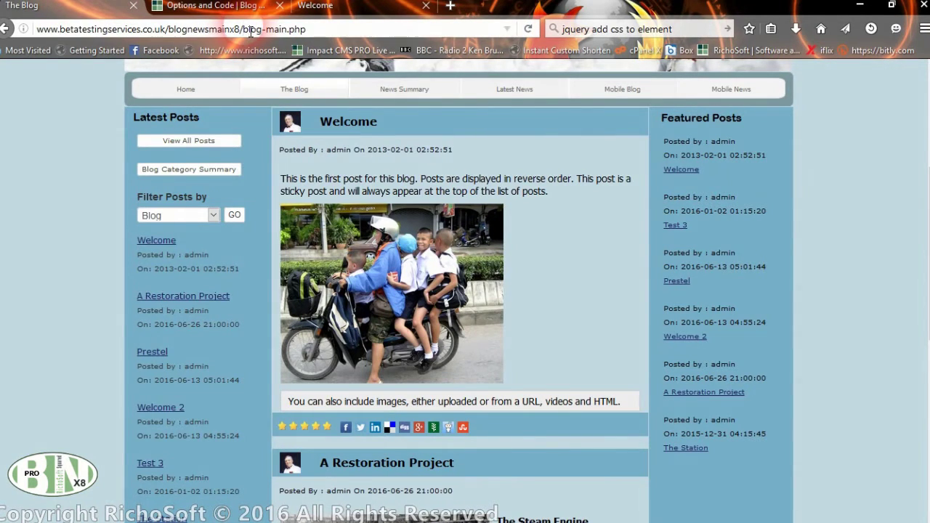
pyautogui.moveTo(250, 30); pyautogui.dragTo(399, 42)
pyautogui.write('site')
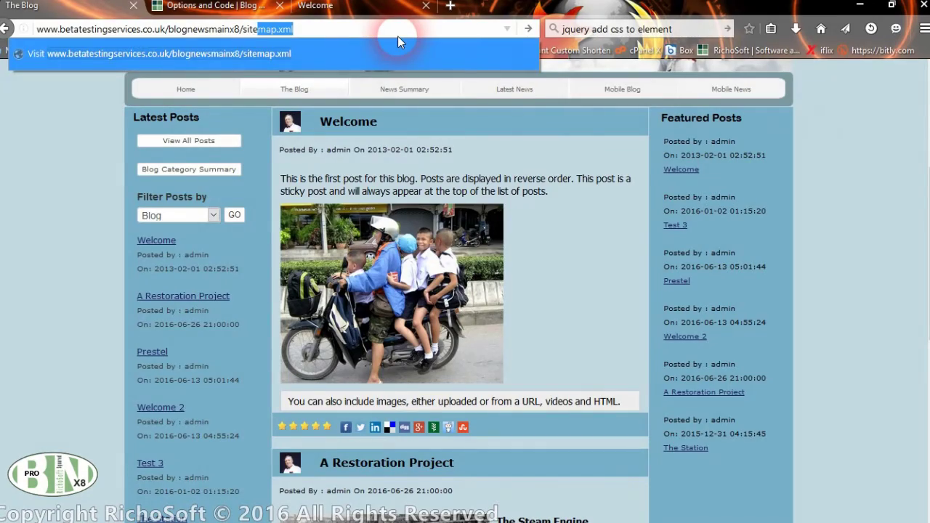
pyautogui.press('Return')
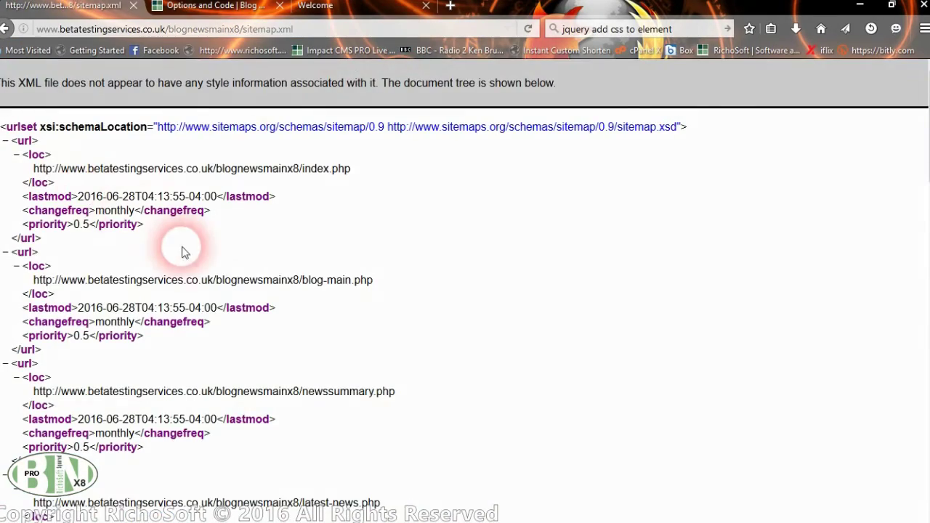
# - Examine the URL entries and last-modified dates throughout sitemap.xml, and return to the blog page
pyautogui.scroll(-10, 370, 332)
pyautogui.scroll(-5, 316, 363)
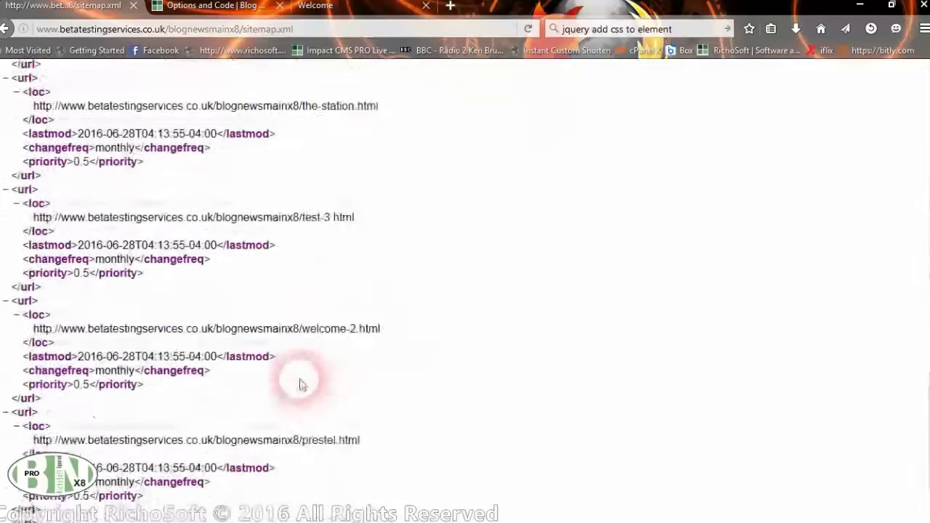
pyautogui.scroll(-3, 316, 436)
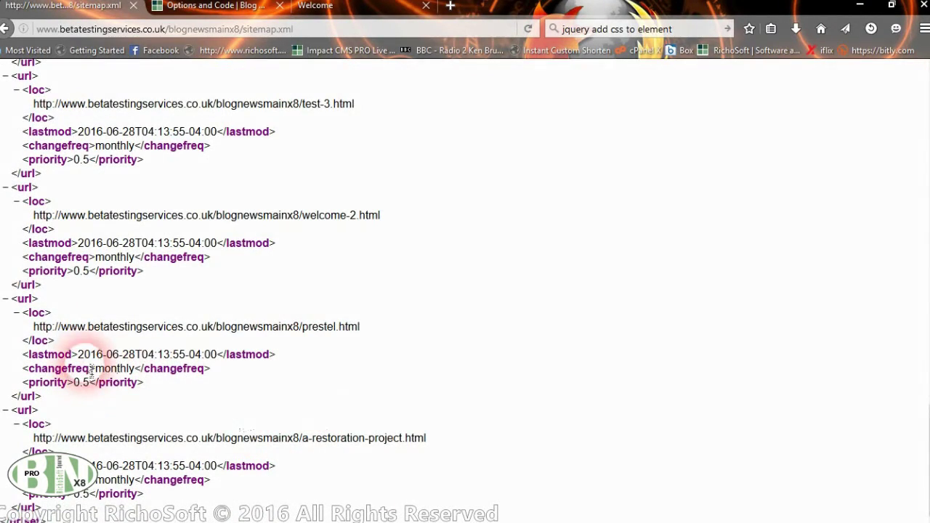
pyautogui.moveTo(78, 354); pyautogui.dragTo(233, 354)
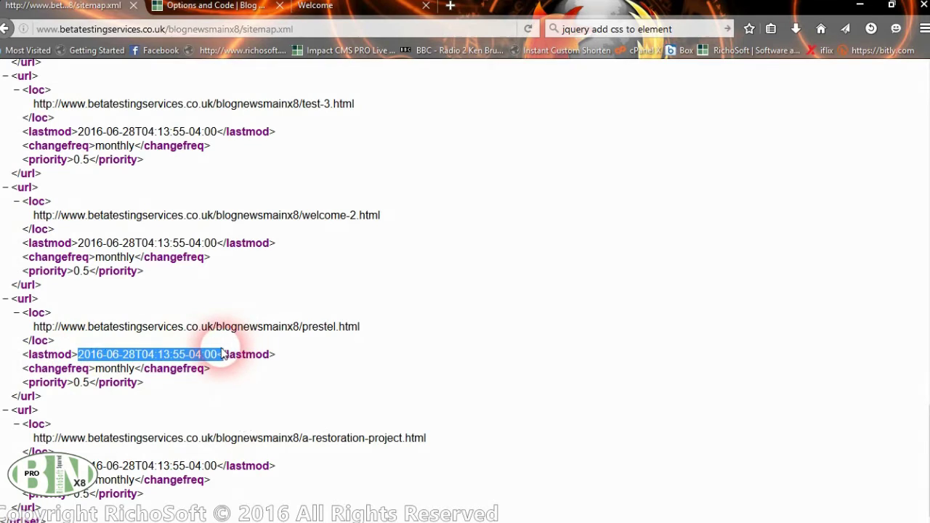
pyautogui.click(116, 380)
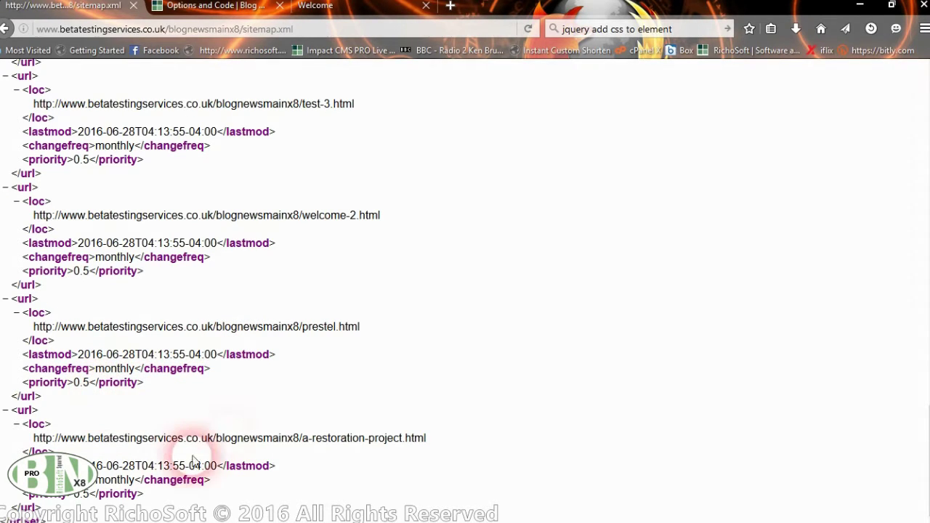
pyautogui.scroll(15, 141, 395)
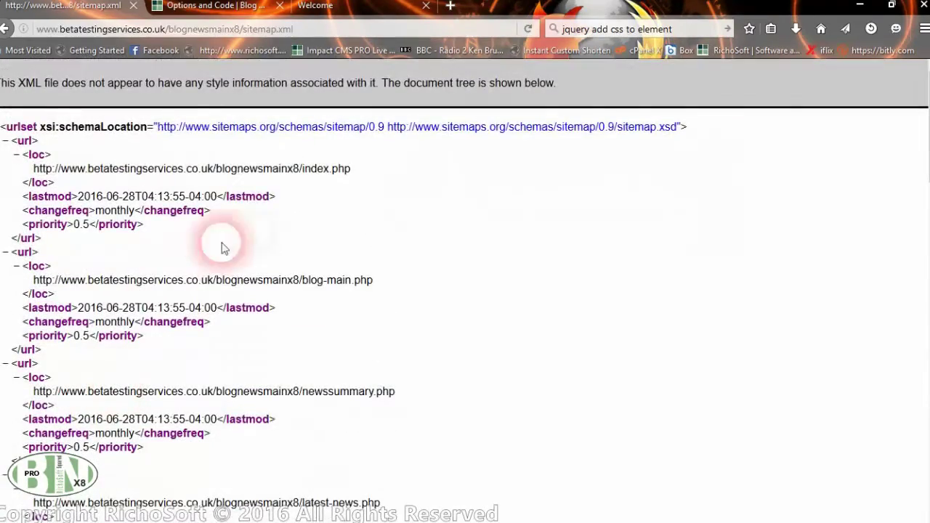
pyautogui.click(5, 29)
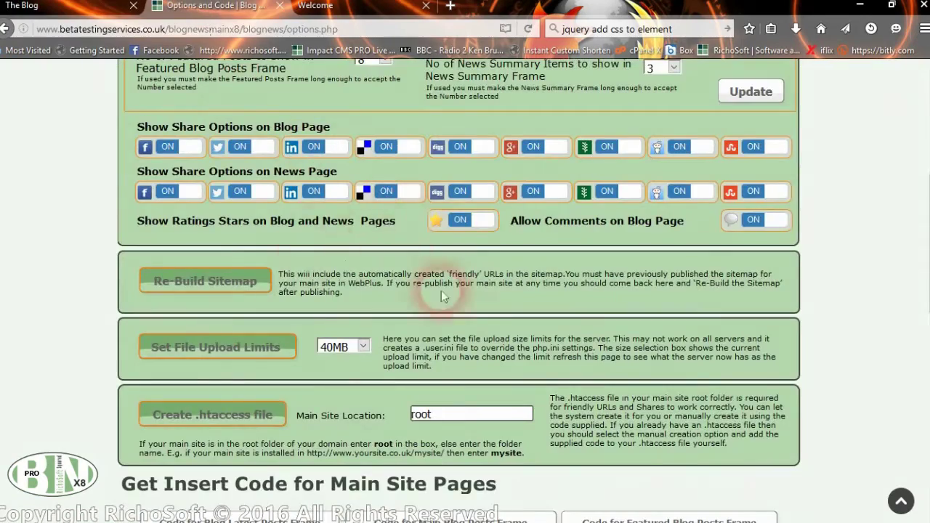
# - Choose a 20MB file upload limit on the options page and view the code to add to the existing .user.ini file
pyautogui.scroll(-3, 441, 291)
pyautogui.click(293, 190)
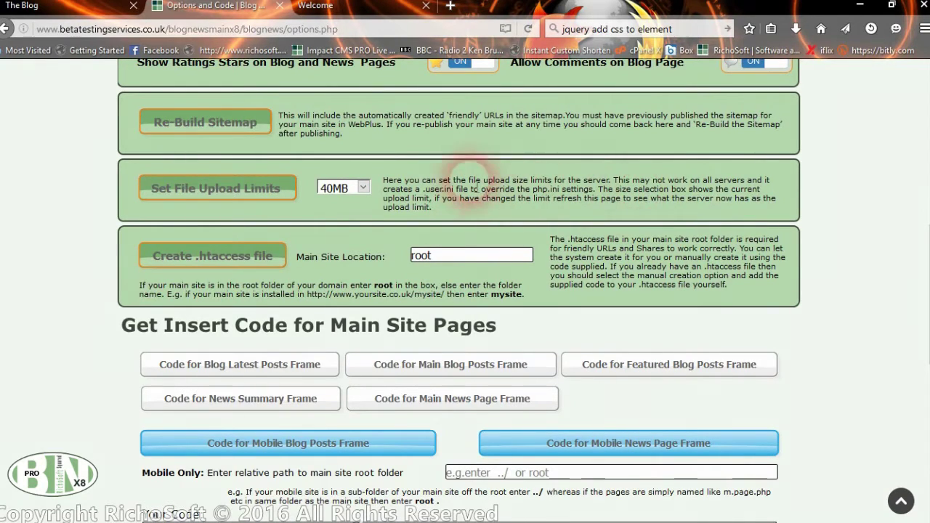
pyautogui.moveTo(426, 189); pyautogui.dragTo(459, 190)
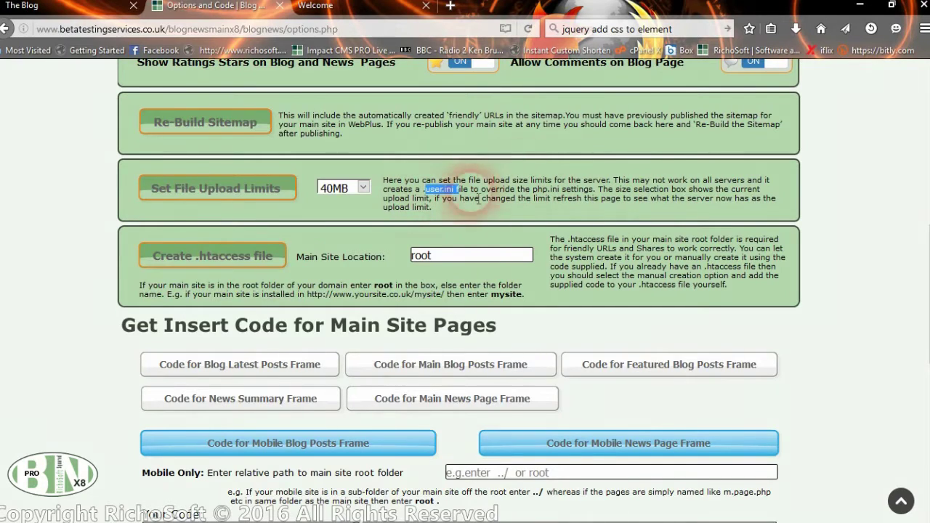
pyautogui.click(363, 190)
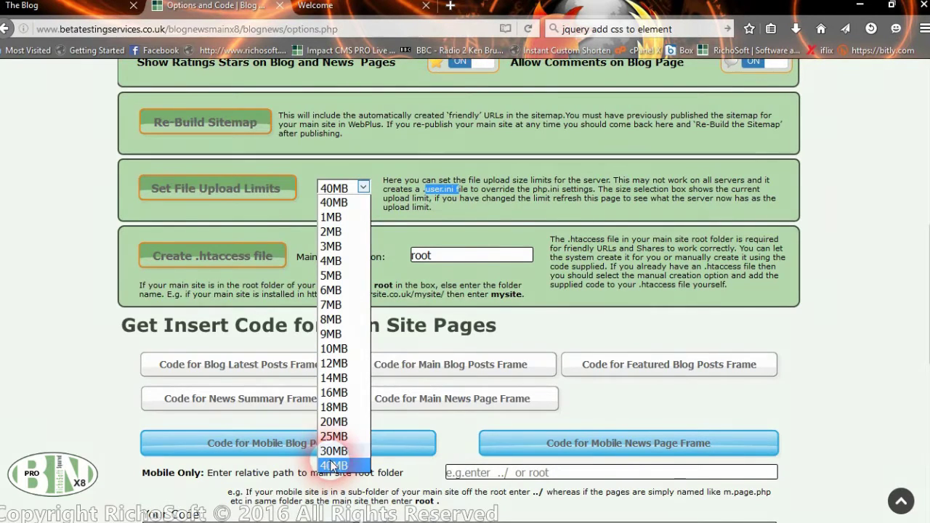
pyautogui.click(330, 423)
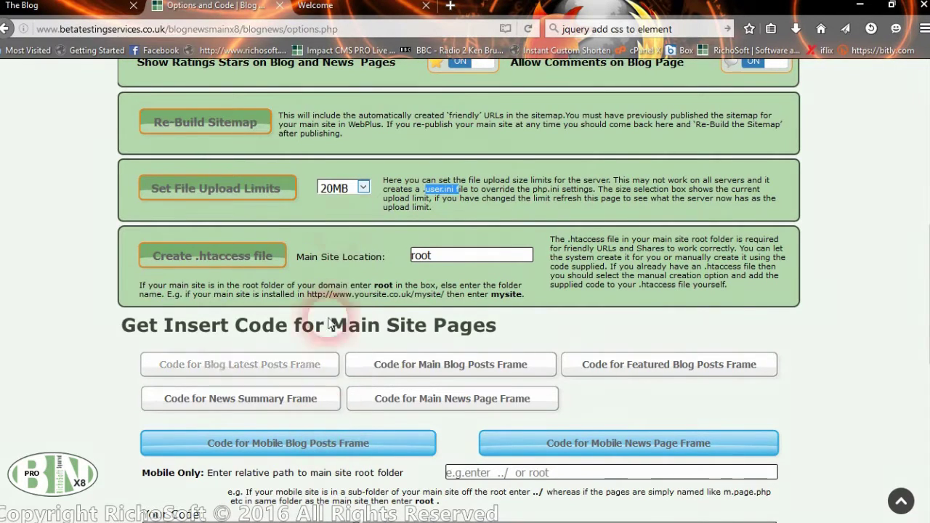
pyautogui.click(246, 193)
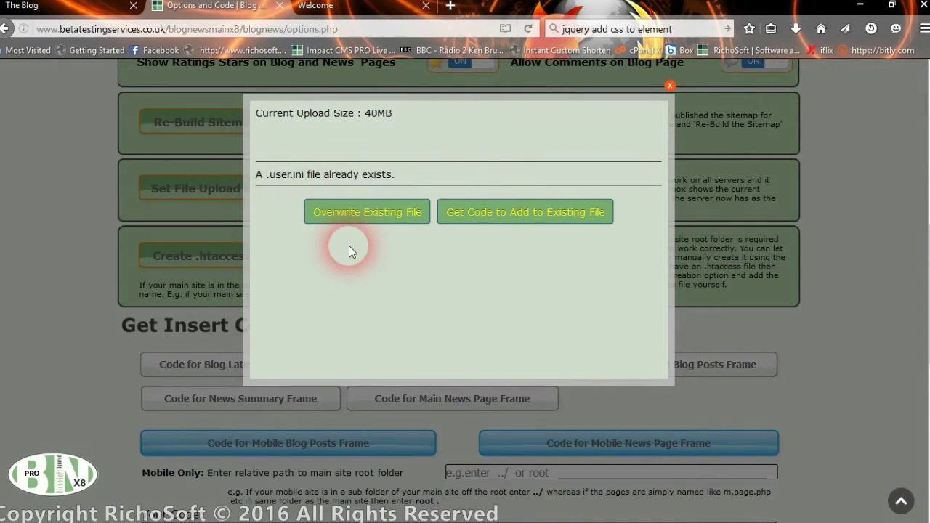
pyautogui.click(358, 220)
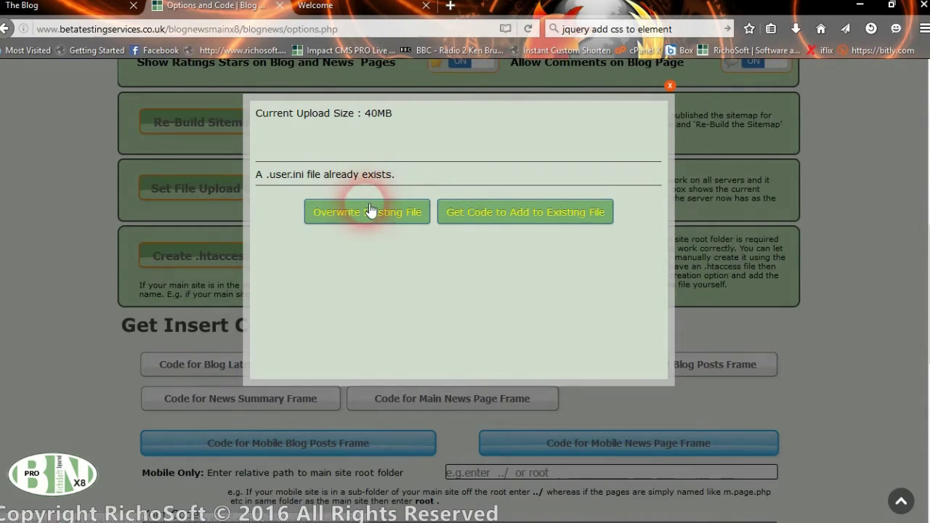
pyautogui.click(525, 212)
pyautogui.moveTo(386, 248); pyautogui.dragTo(249, 233)
pyautogui.click(374, 287)
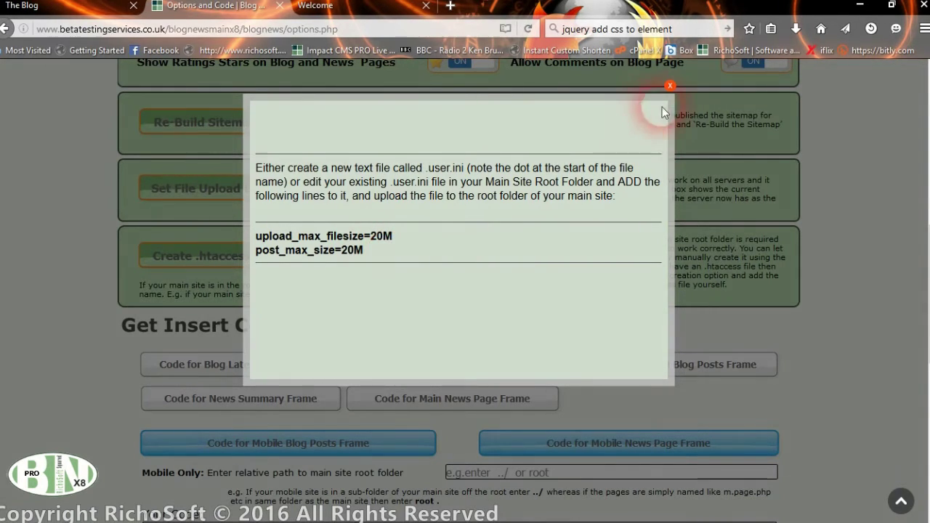
pyautogui.click(671, 86)
# - Set the file upload limit to 40MB and overwrite the existing .user.ini file
pyautogui.click(360, 188)
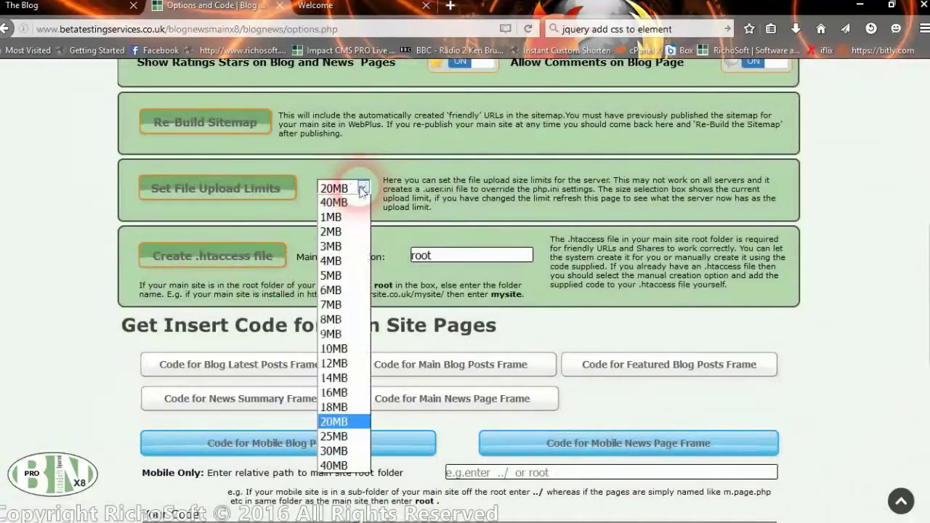
pyautogui.click(334, 465)
pyautogui.click(251, 191)
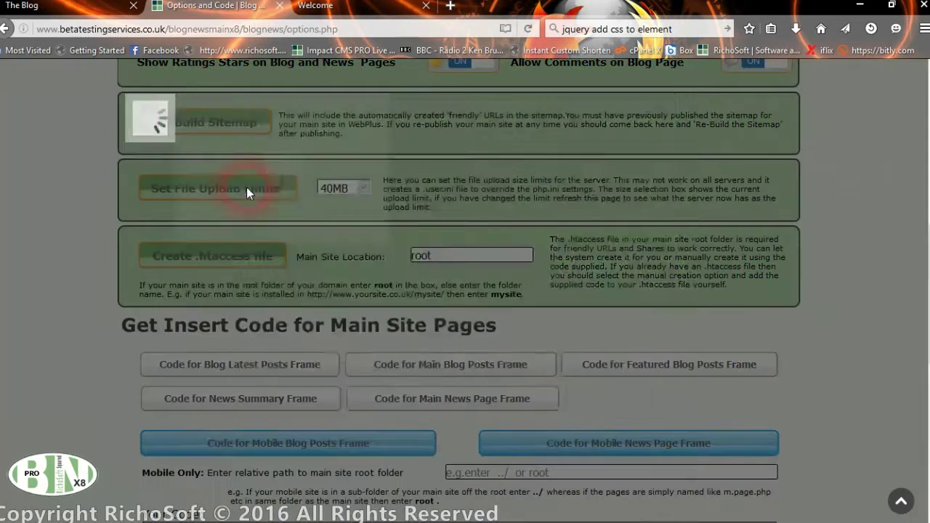
pyautogui.click(373, 218)
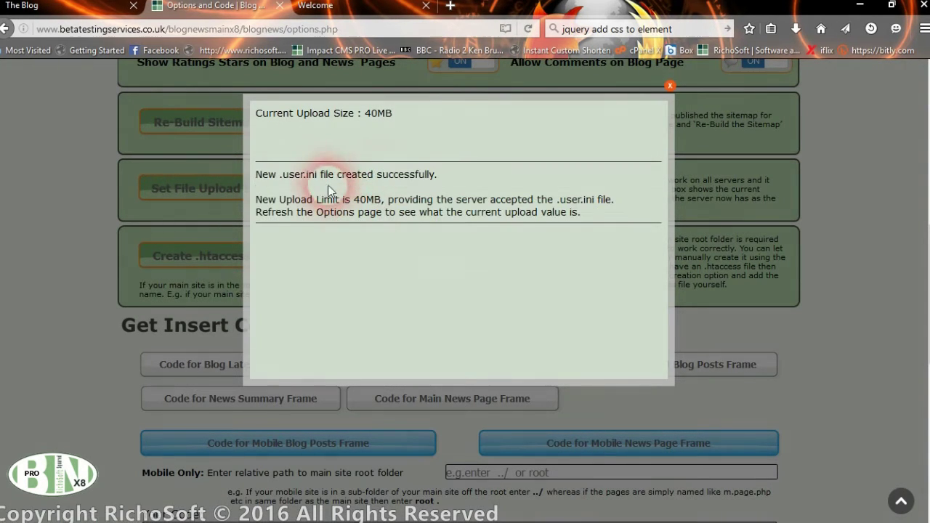
pyautogui.click(668, 89)
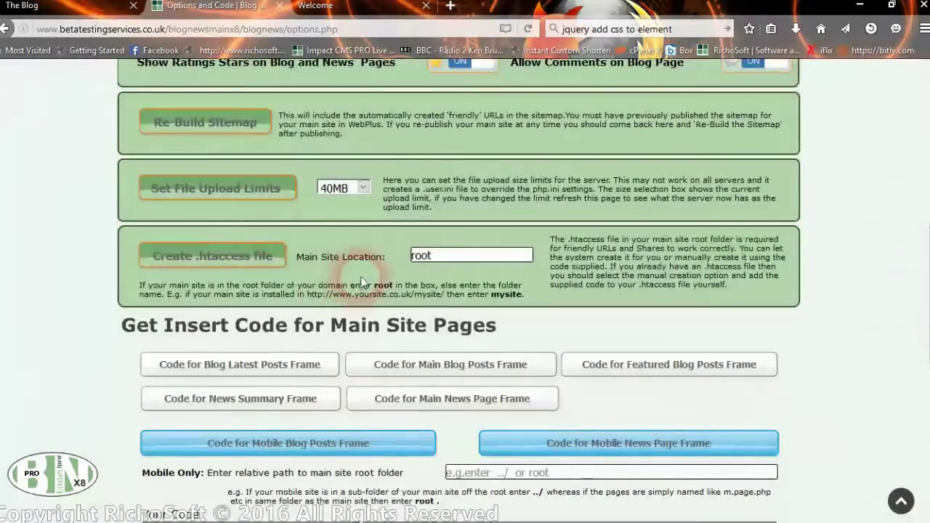
# - Examine the Create .htaccess file section and its guidance on entering root or a folder name as the main site location
pyautogui.scroll(-2, 407, 255)
pyautogui.click(332, 207)
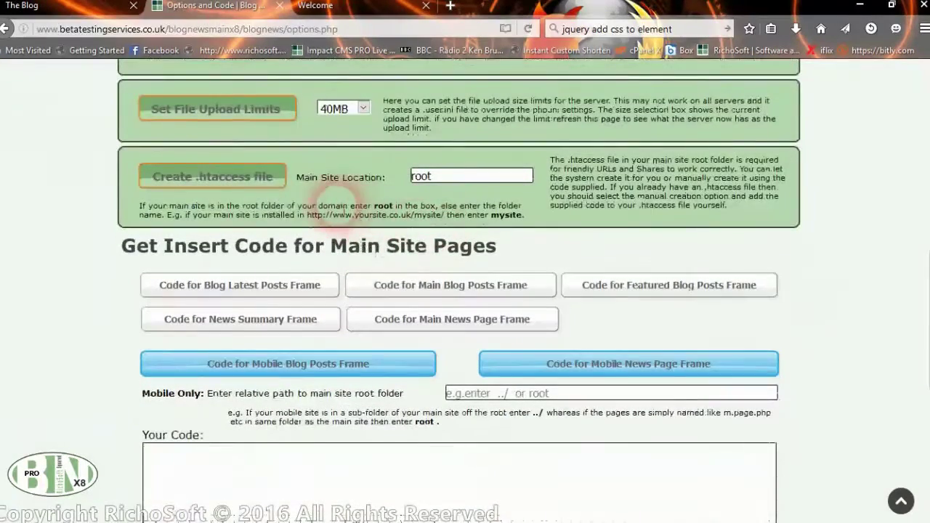
pyautogui.click(285, 282)
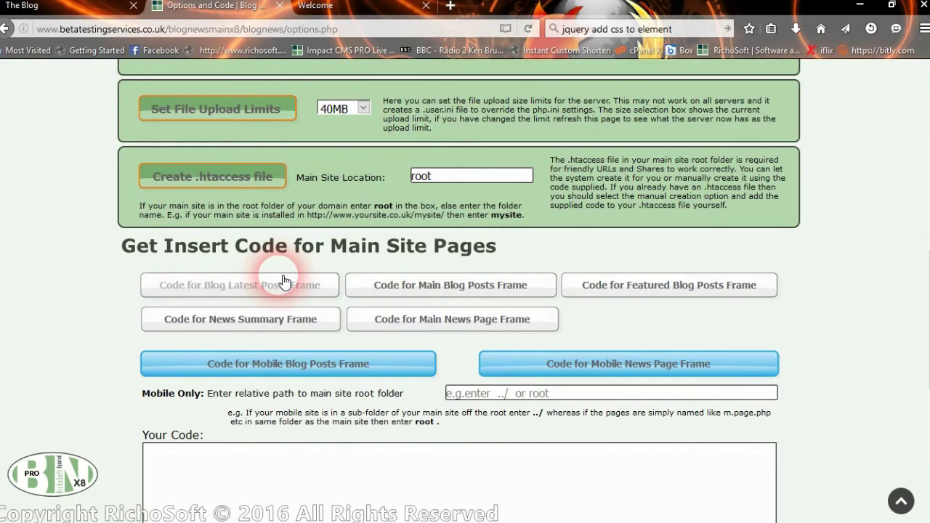
pyautogui.click(271, 176)
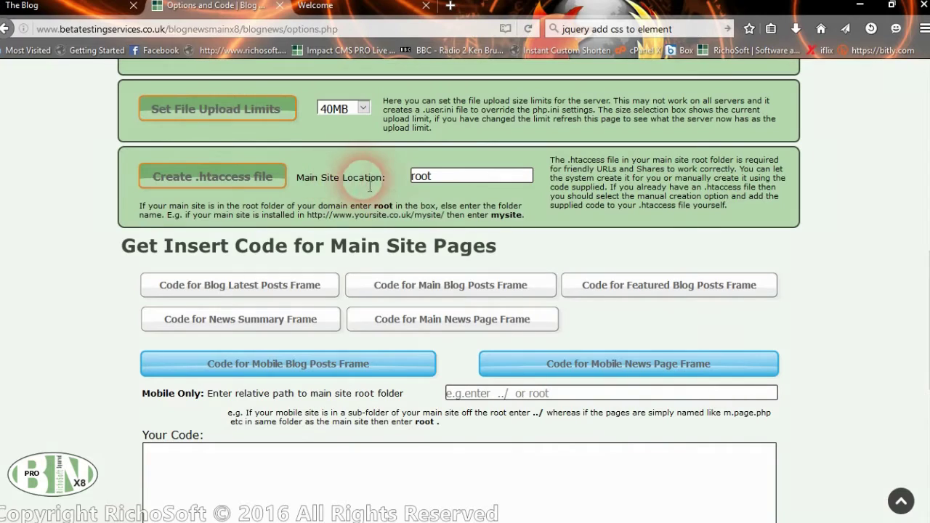
pyautogui.click(454, 186)
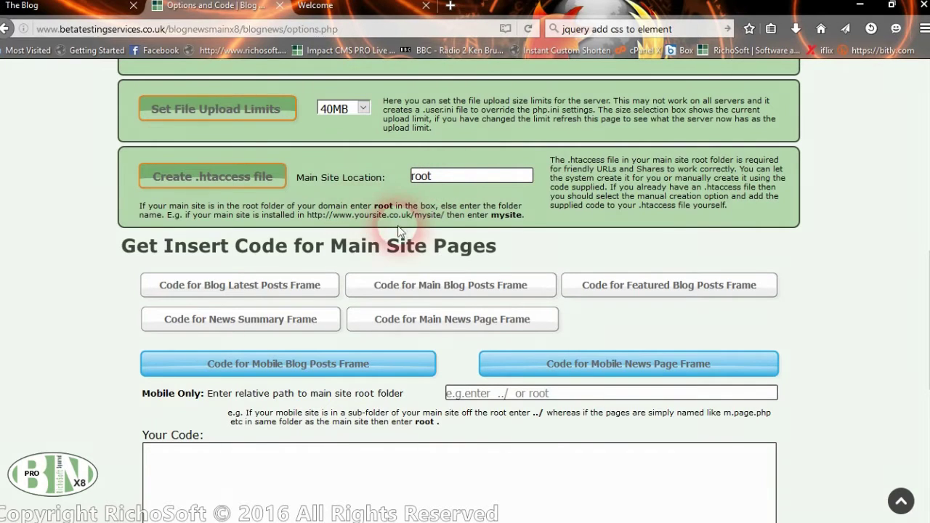
pyautogui.moveTo(414, 216); pyautogui.dragTo(306, 216)
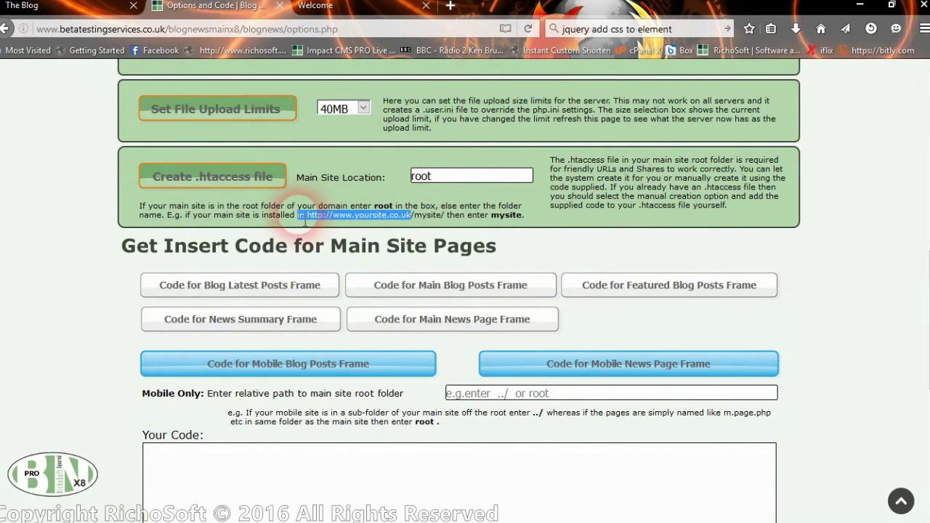
pyautogui.click(435, 176)
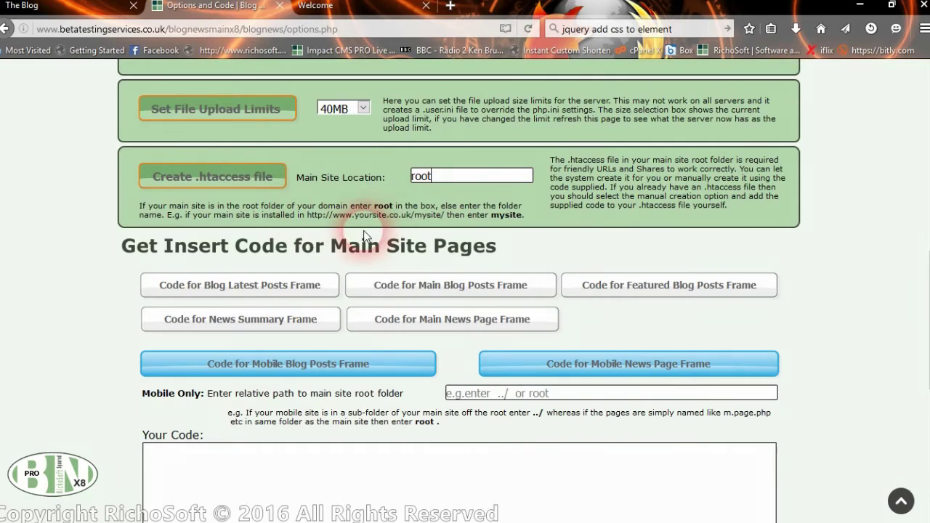
pyautogui.scroll(-2, 369, 176)
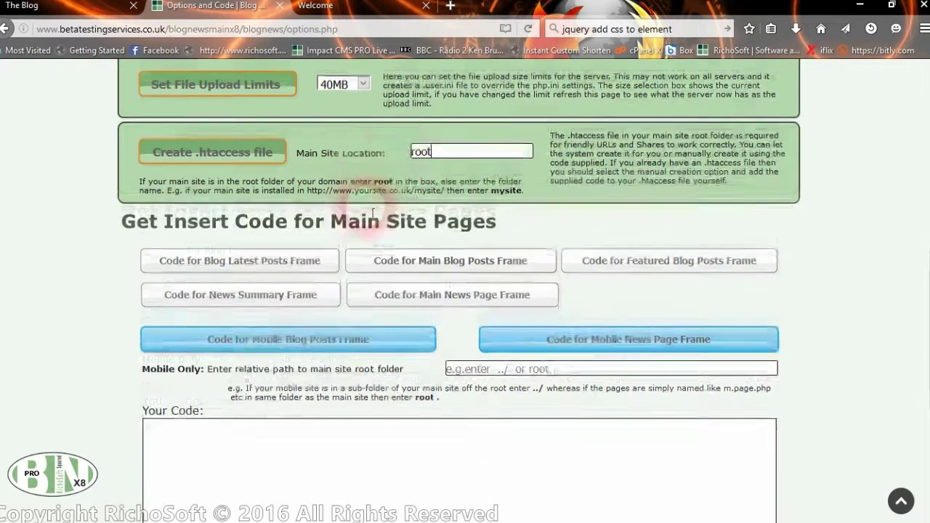
pyautogui.doubleClick(436, 137)
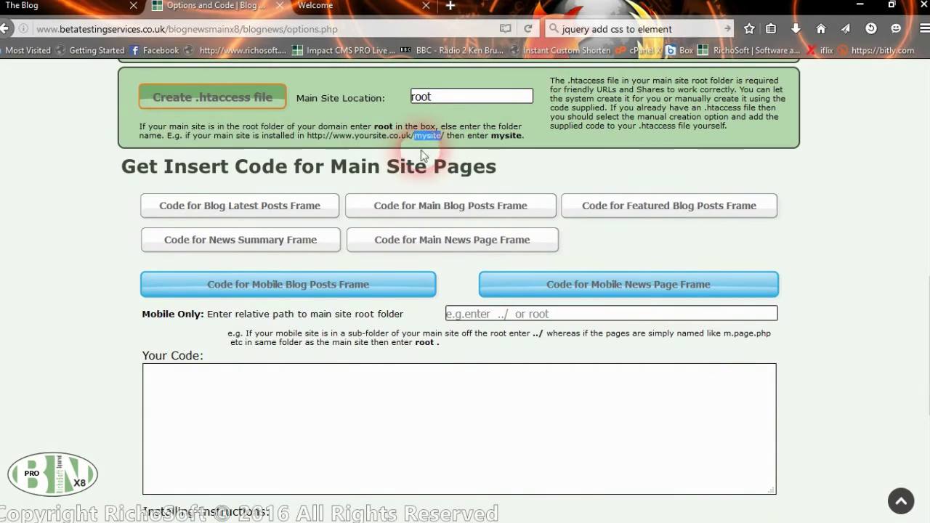
pyautogui.click(461, 95)
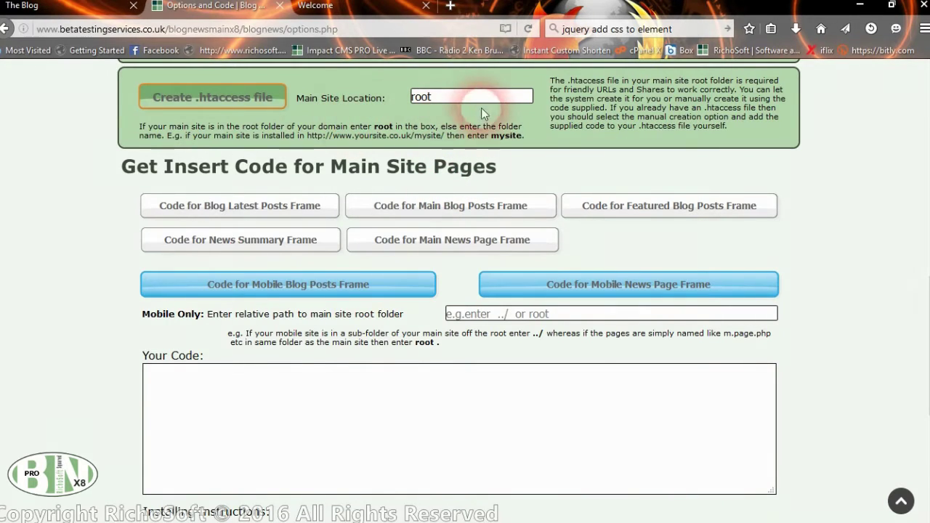
# - Set the main site location for the .htaccess file to the folder blognewsmainx8
pyautogui.moveTo(453, 97); pyautogui.dragTo(353, 100)
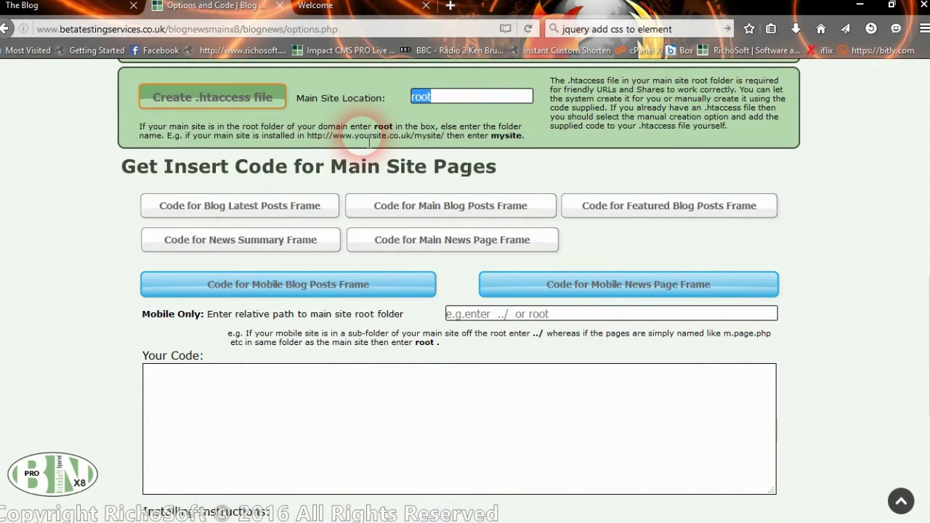
pyautogui.write('blonewsmainx8')
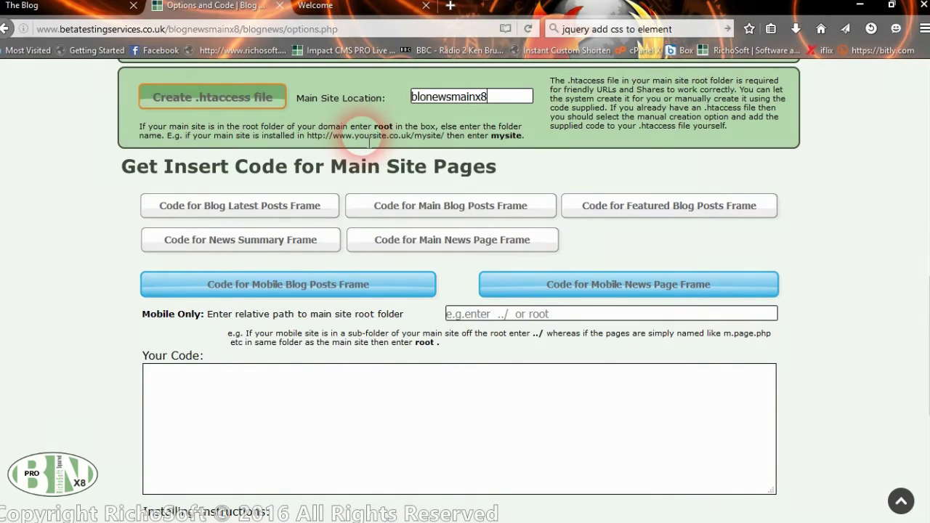
pyautogui.doubleClick(436, 99)
pyautogui.click(431, 103)
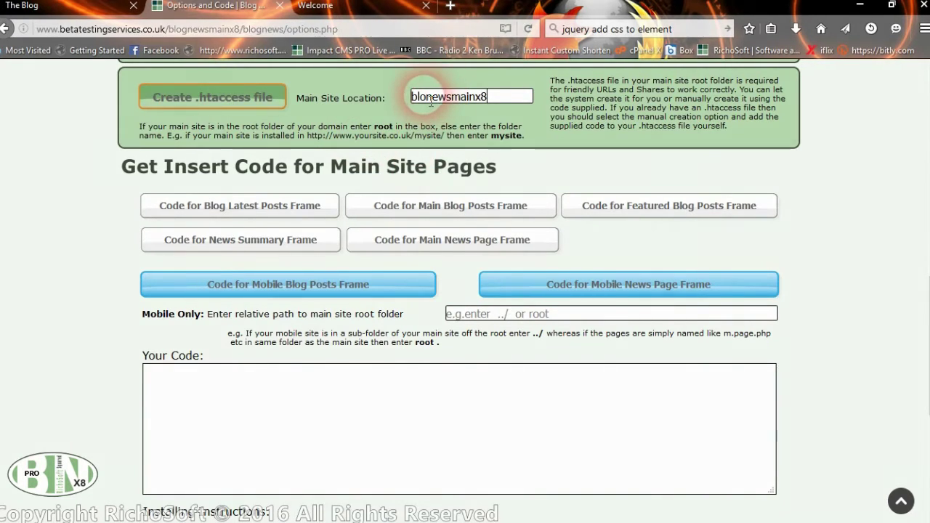
pyautogui.click(466, 275)
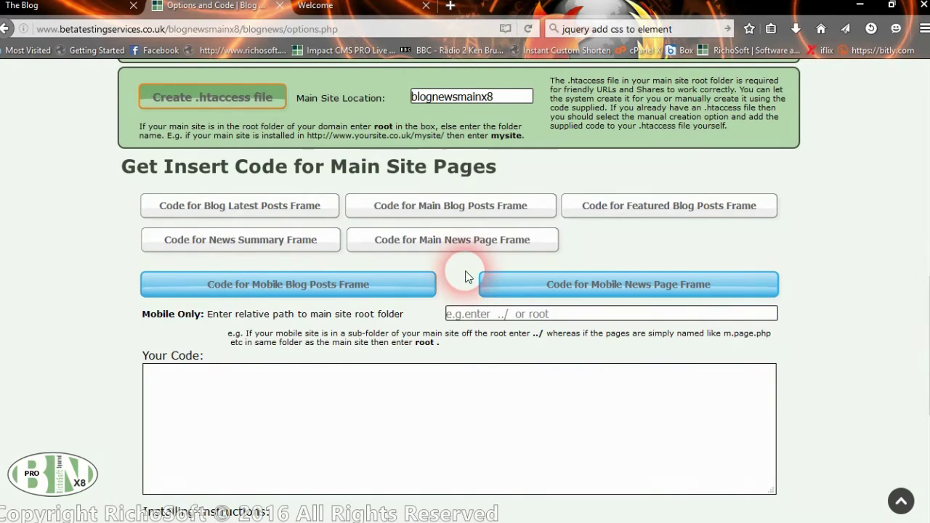
# - View the code to add to the existing .htaccess file, examine its RewriteBase path, and close the dialog
pyautogui.click(204, 96)
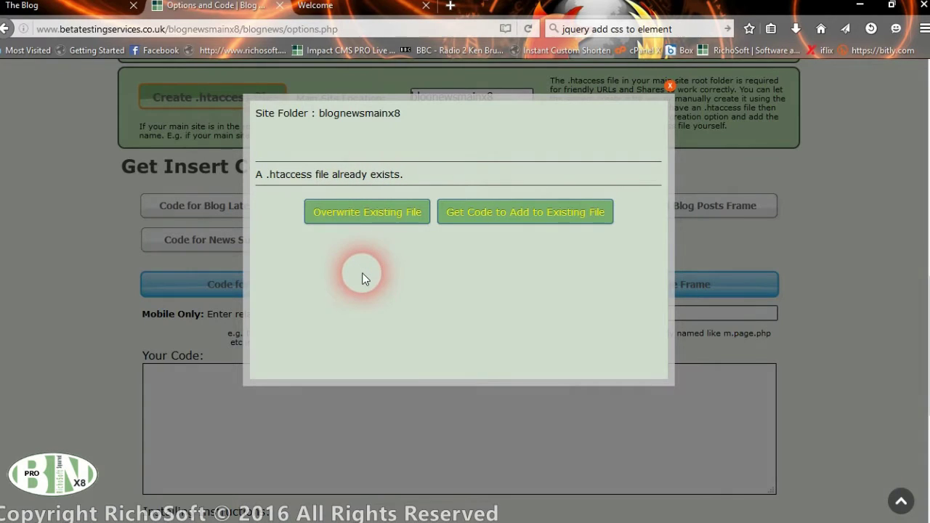
pyautogui.click(473, 223)
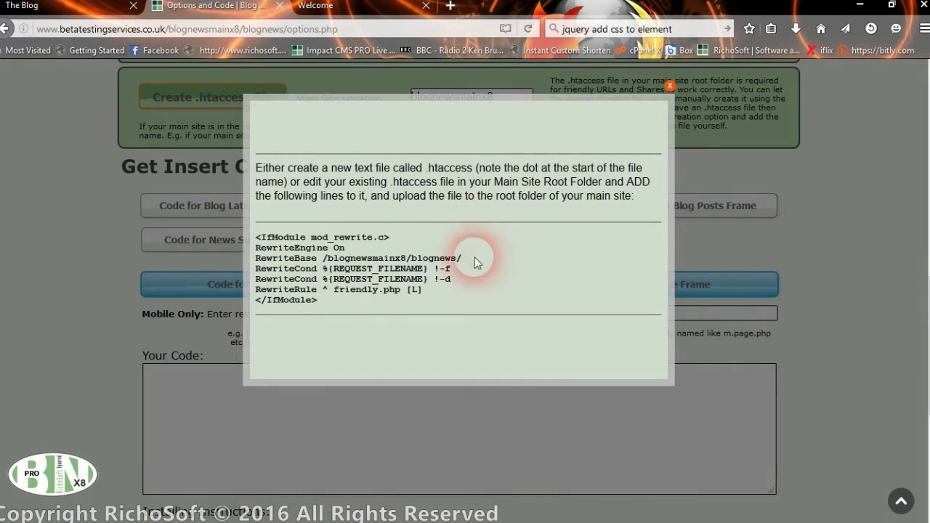
pyautogui.moveTo(334, 303); pyautogui.dragTo(255, 238)
pyautogui.click(513, 334)
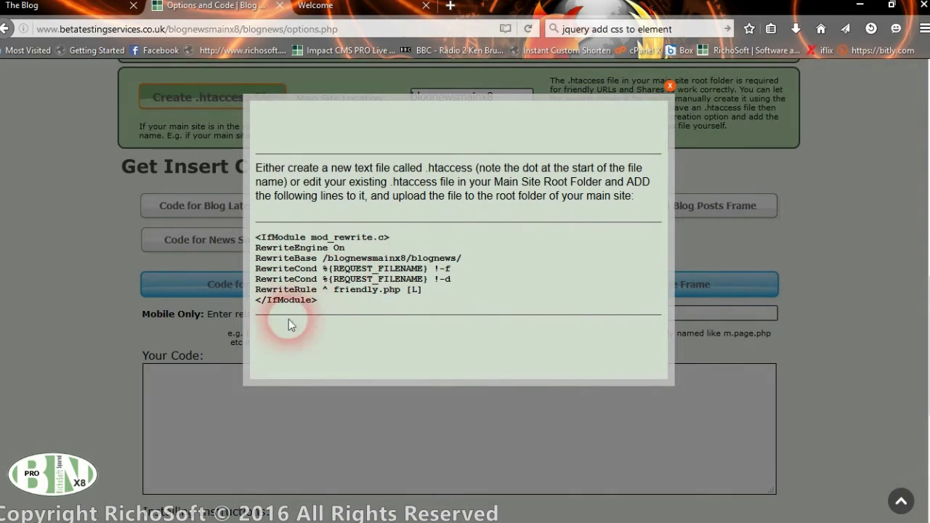
pyautogui.moveTo(328, 258); pyautogui.dragTo(467, 260)
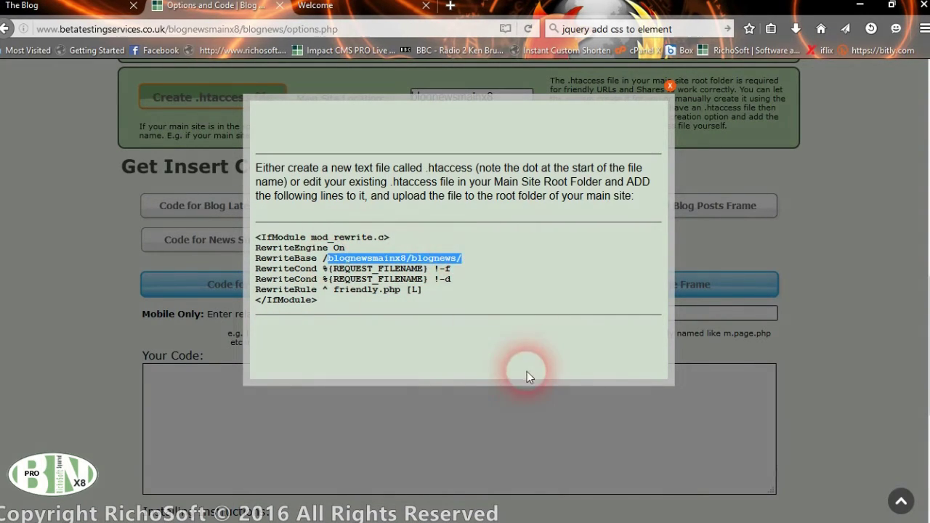
pyautogui.click(480, 304)
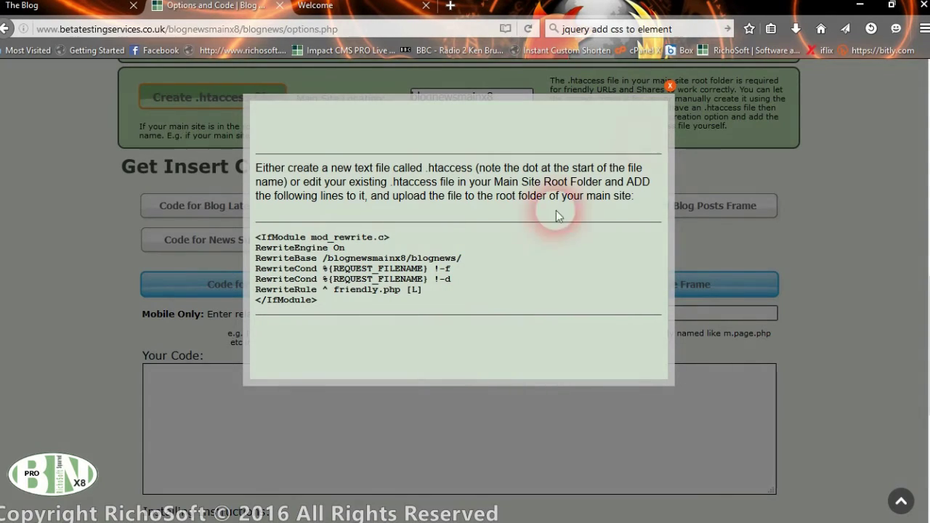
pyautogui.click(667, 88)
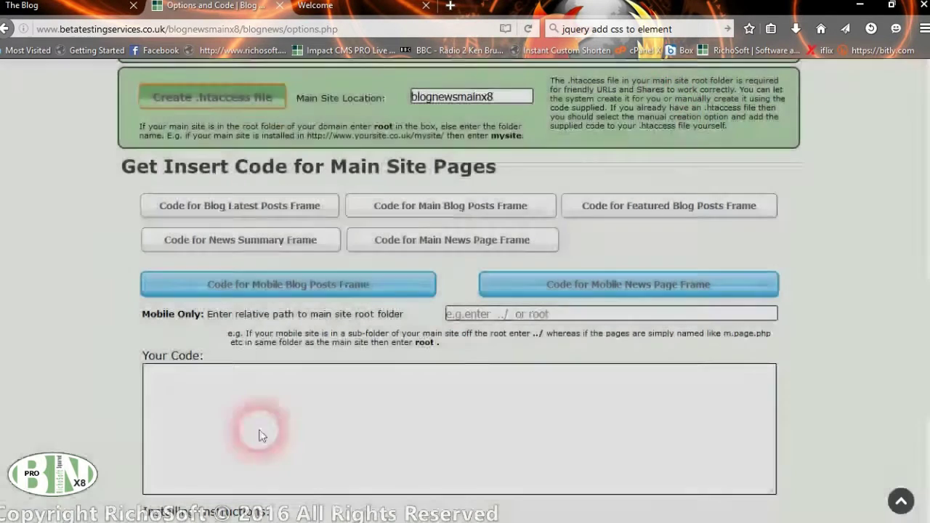
# - Look over the insert-code section of the options page, and open the Additional Parameters for Sharing page
pyautogui.scroll(3, 616, 171)
pyautogui.scroll(5, 610, 164)
pyautogui.scroll(-8, 603, 218)
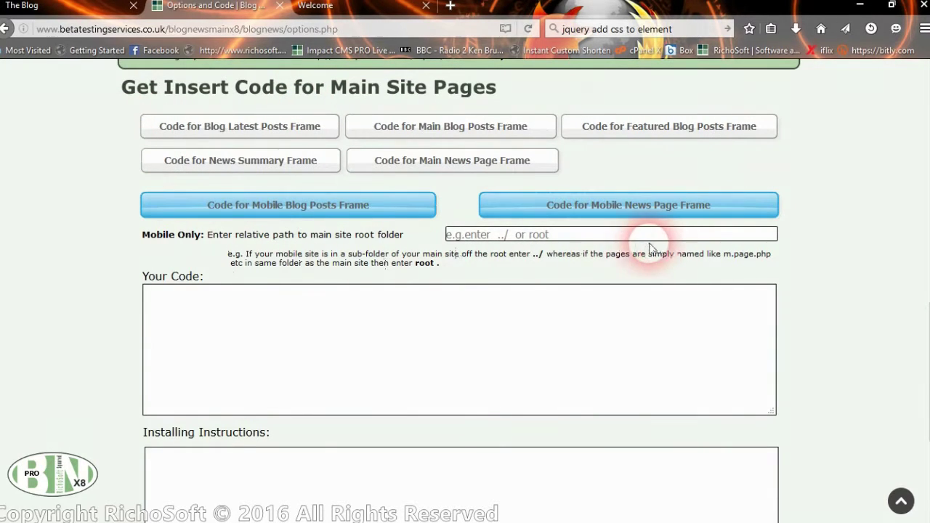
pyautogui.scroll(2, 407, 301)
pyautogui.scroll(-5, 404, 306)
pyautogui.scroll(15, 402, 291)
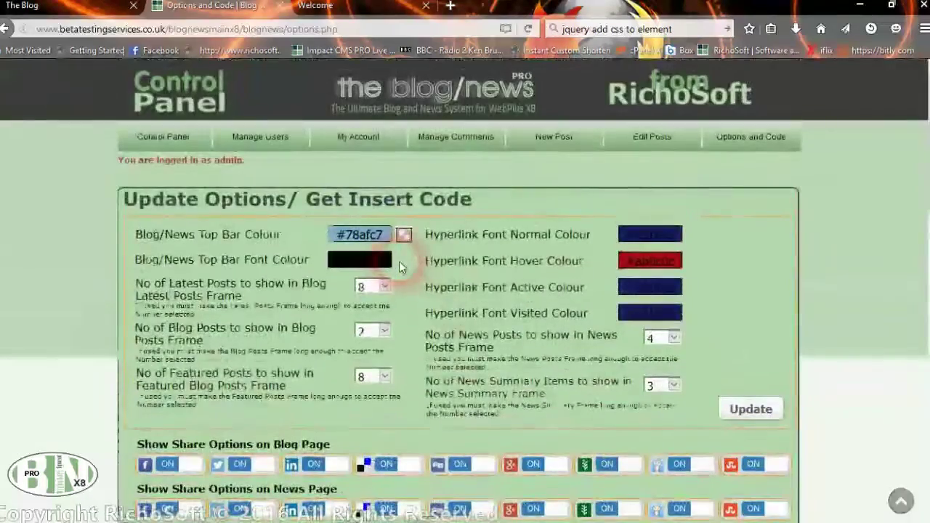
pyautogui.moveTo(752, 138)
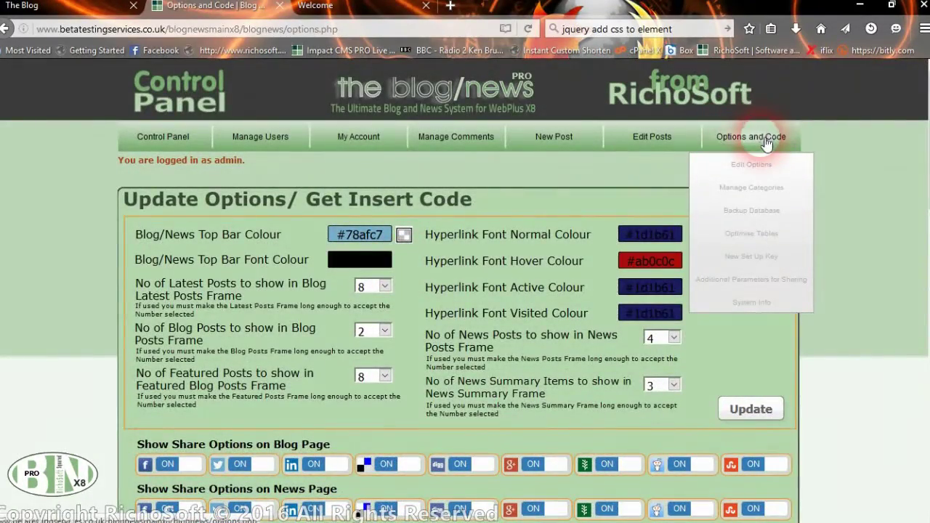
pyautogui.click(760, 285)
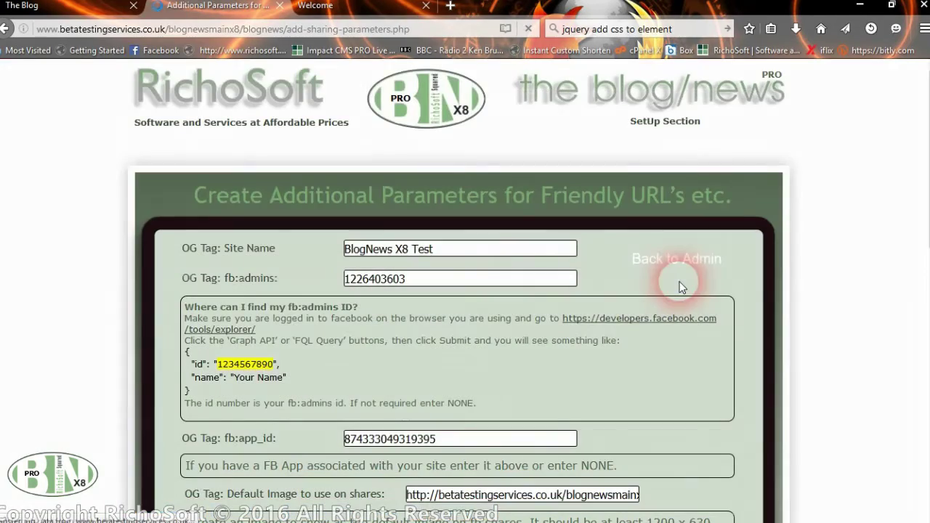
# - Examine the Open Graph site name, Facebook admin and app ID fields, and the default share image path and size guidance
pyautogui.click(472, 253)
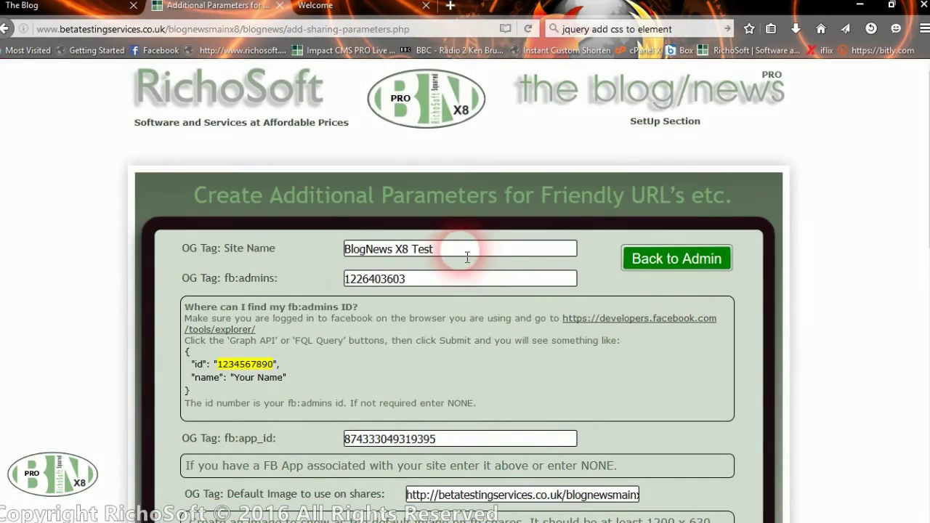
pyautogui.scroll(-3, 472, 247)
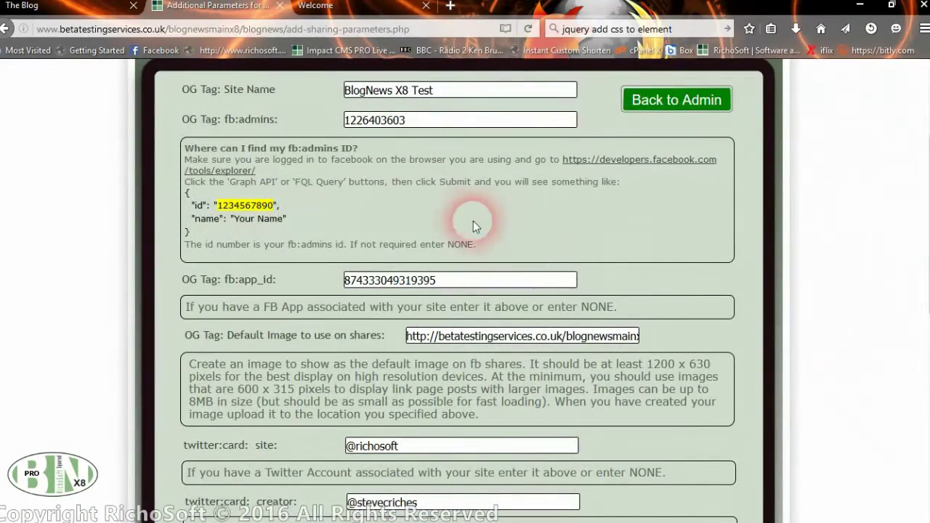
pyautogui.click(471, 90)
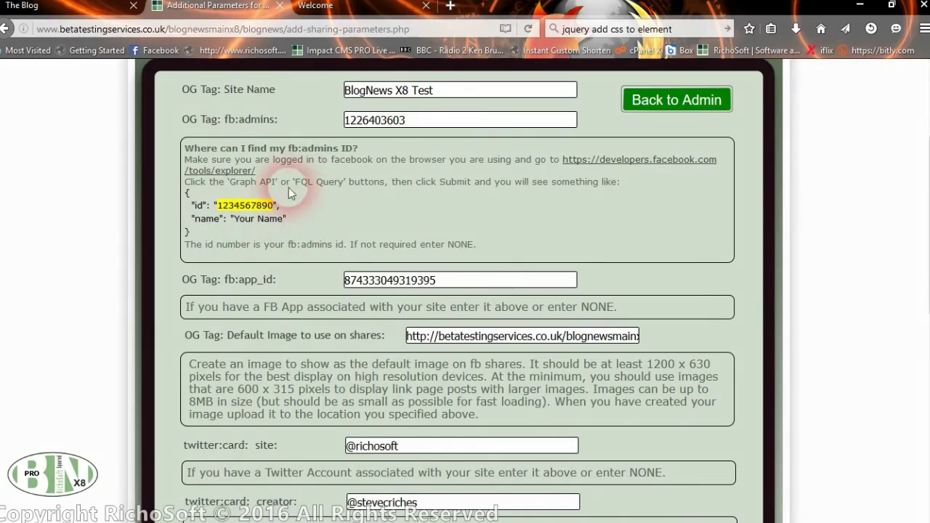
pyautogui.scroll(-1, 668, 200)
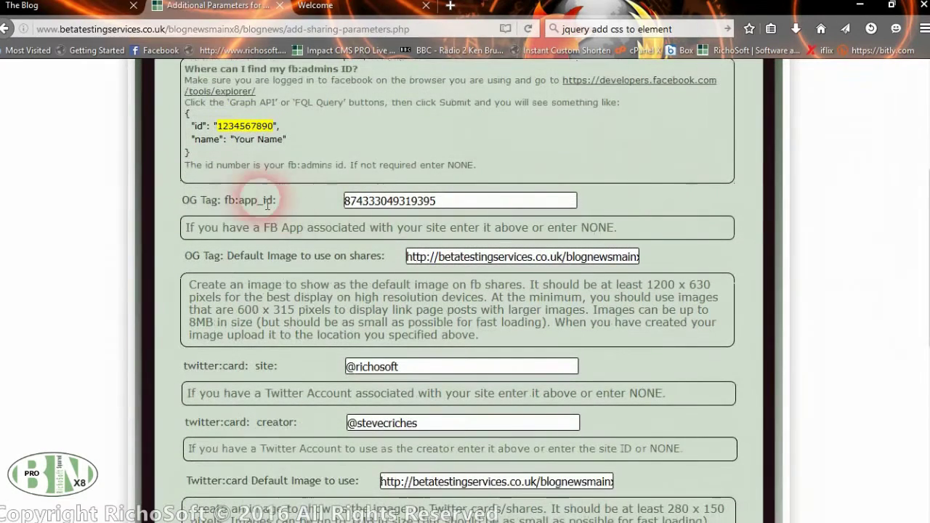
pyautogui.click(453, 207)
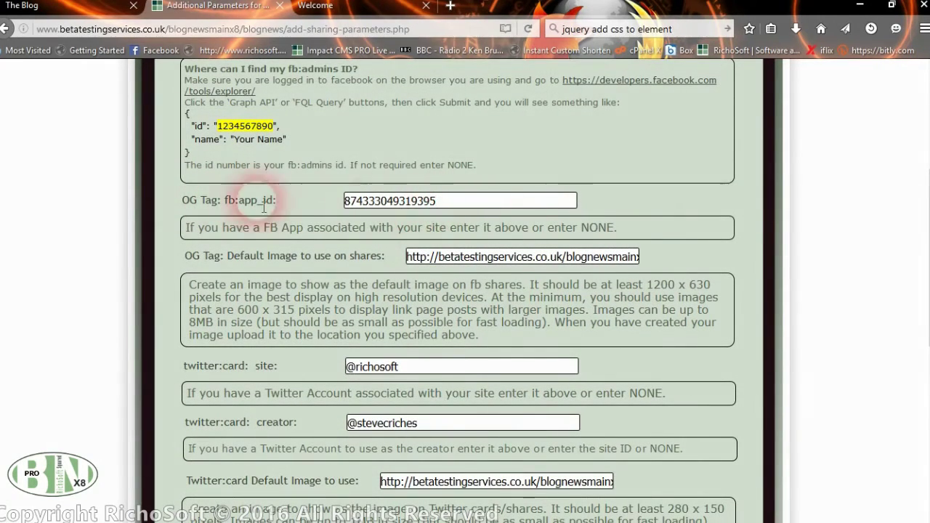
pyautogui.scroll(-2, 397, 261)
pyautogui.scroll(-2, 400, 261)
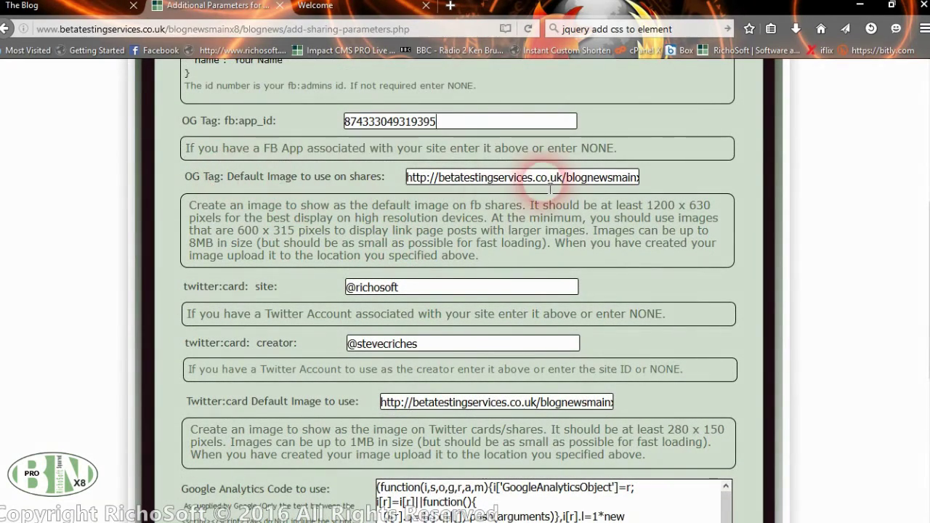
pyautogui.moveTo(533, 190); pyautogui.dragTo(664, 181)
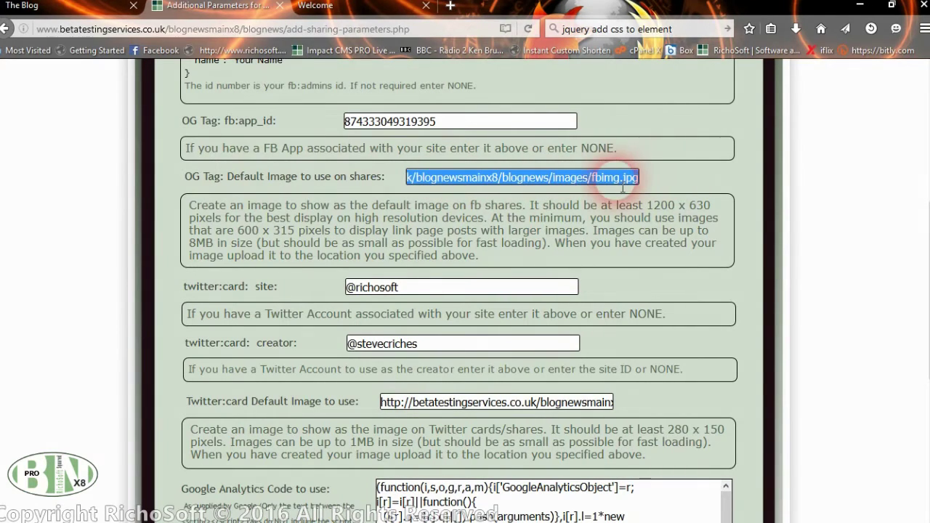
pyautogui.click(554, 191)
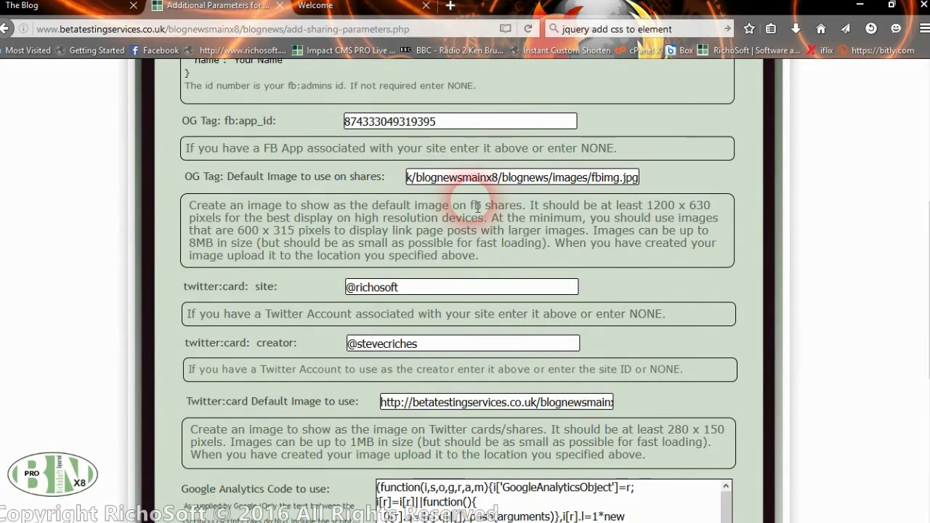
pyautogui.scroll(-2, 497, 209)
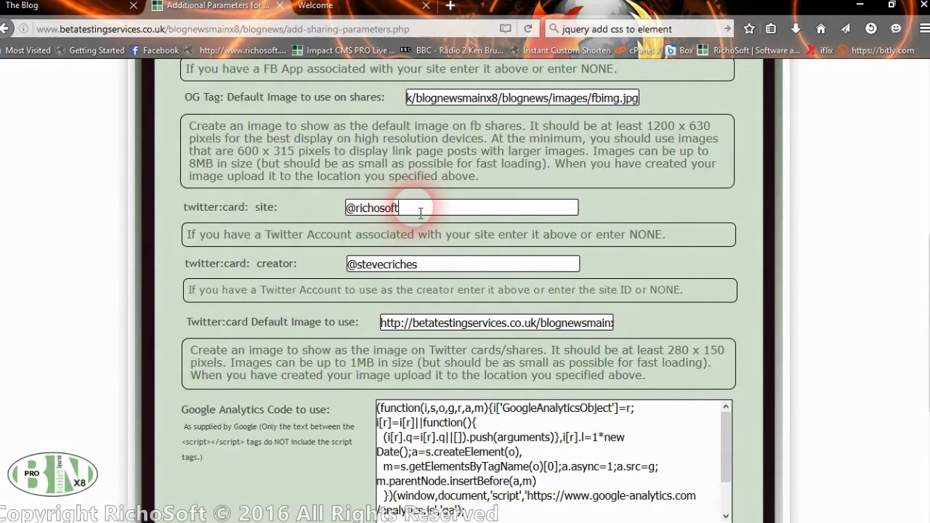
# - Review the Twitter card site, creator and default image entries among the additional sharing parameters
pyautogui.moveTo(411, 210); pyautogui.dragTo(301, 208)
pyautogui.click(296, 202)
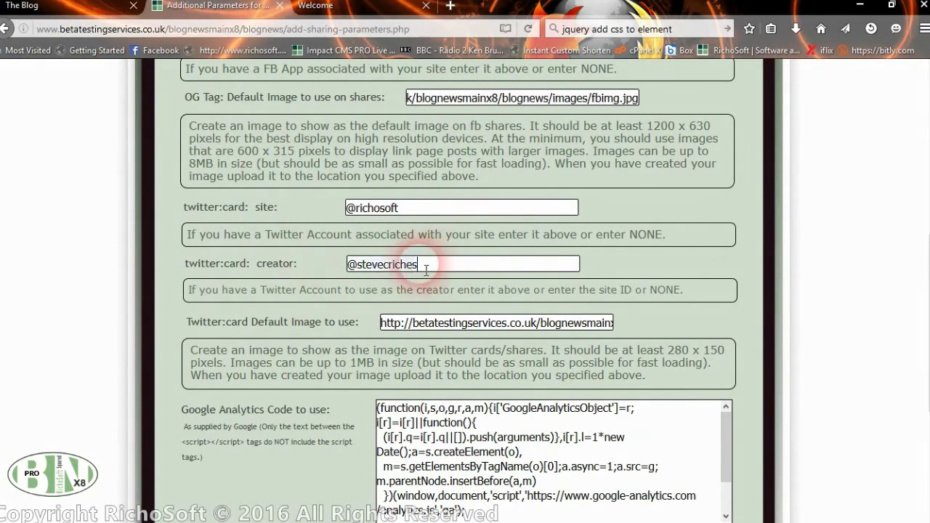
pyautogui.moveTo(427, 269); pyautogui.dragTo(235, 272)
pyautogui.scroll(-2, 291, 267)
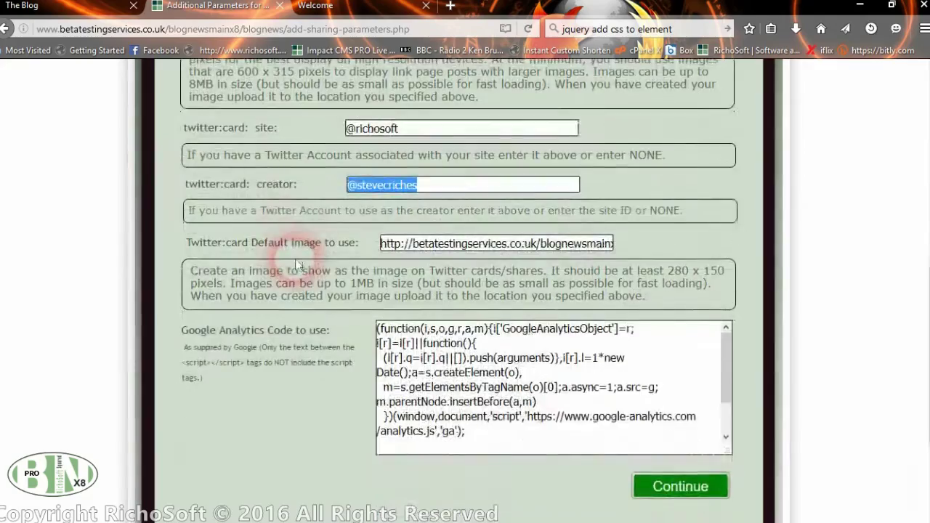
pyautogui.scroll(-3, 298, 265)
pyautogui.scroll(3, 297, 263)
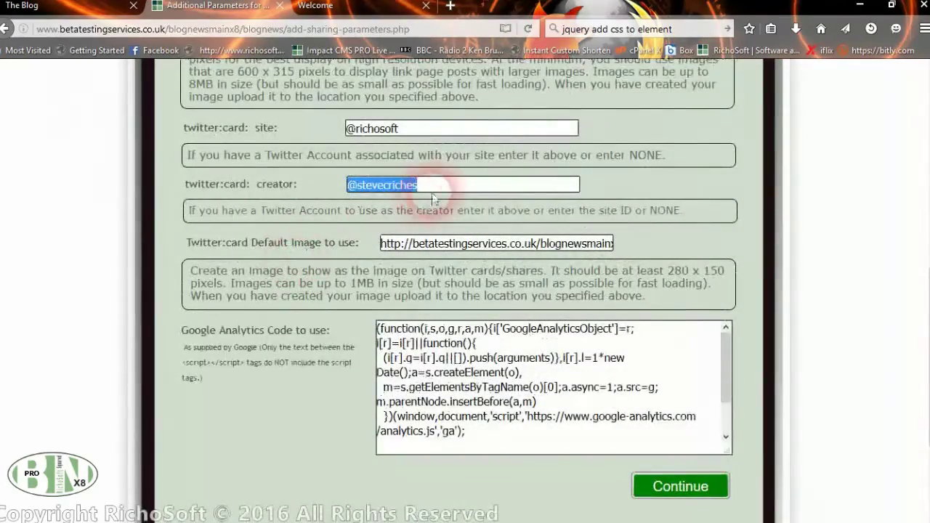
pyautogui.click(446, 187)
pyautogui.click(407, 200)
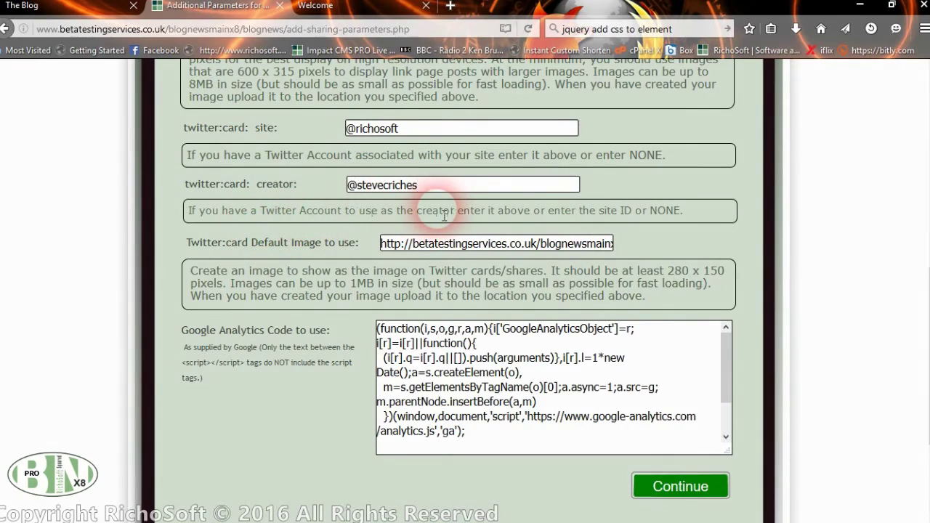
pyautogui.scroll(-2, 436, 211)
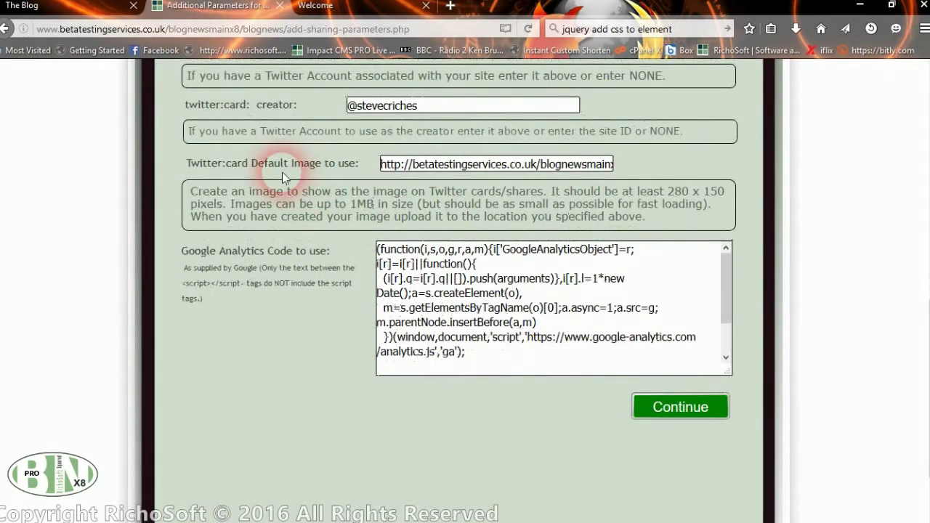
pyautogui.moveTo(495, 174); pyautogui.dragTo(660, 172)
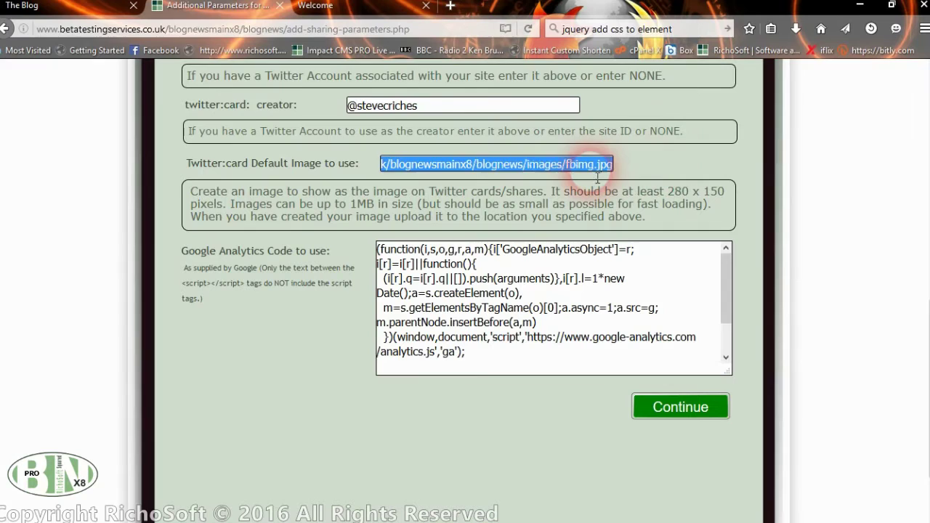
pyautogui.click(630, 172)
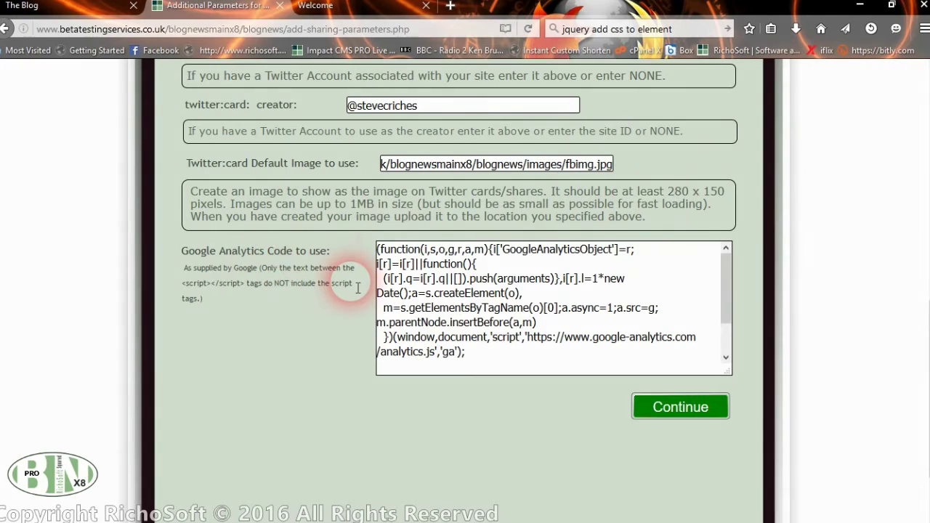
# - Examine the Google Analytics code entered for the site and the instructions on which part of the script to include
pyautogui.moveTo(519, 358); pyautogui.dragTo(361, 234)
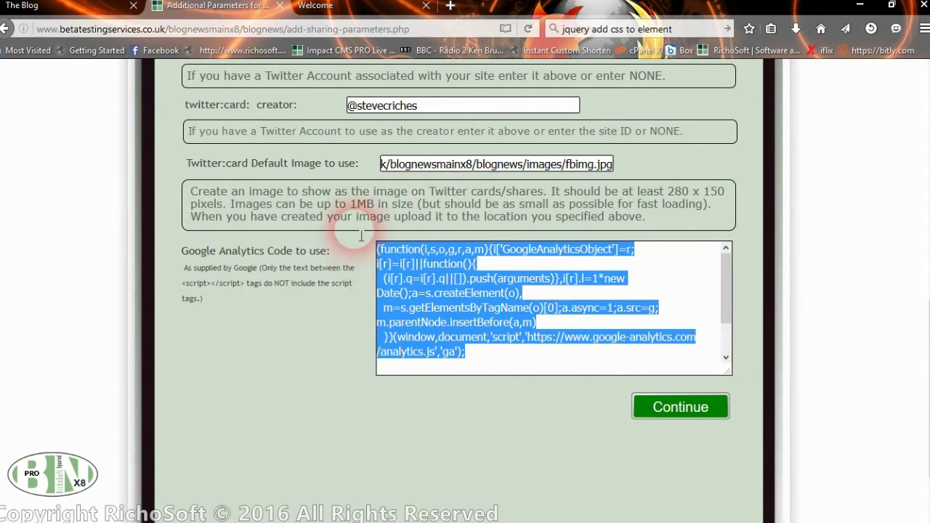
pyautogui.click(436, 356)
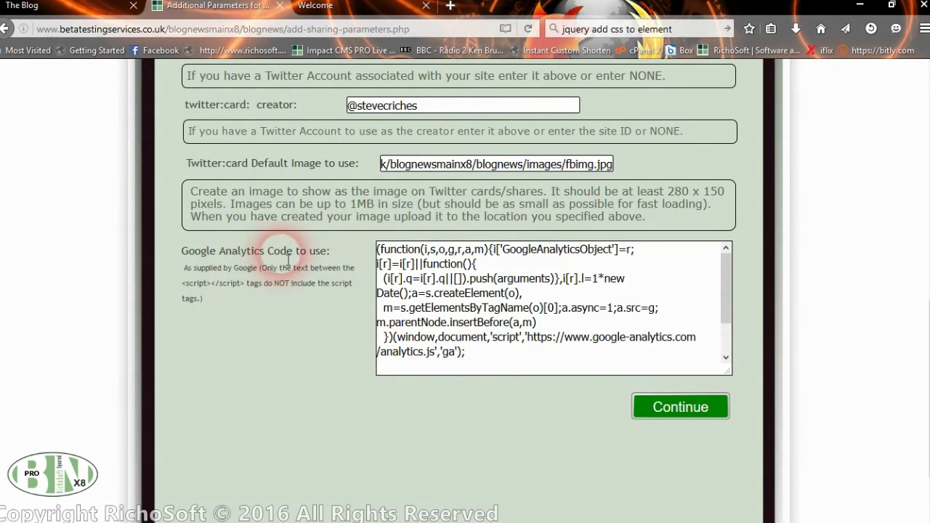
pyautogui.moveTo(492, 358); pyautogui.dragTo(383, 239)
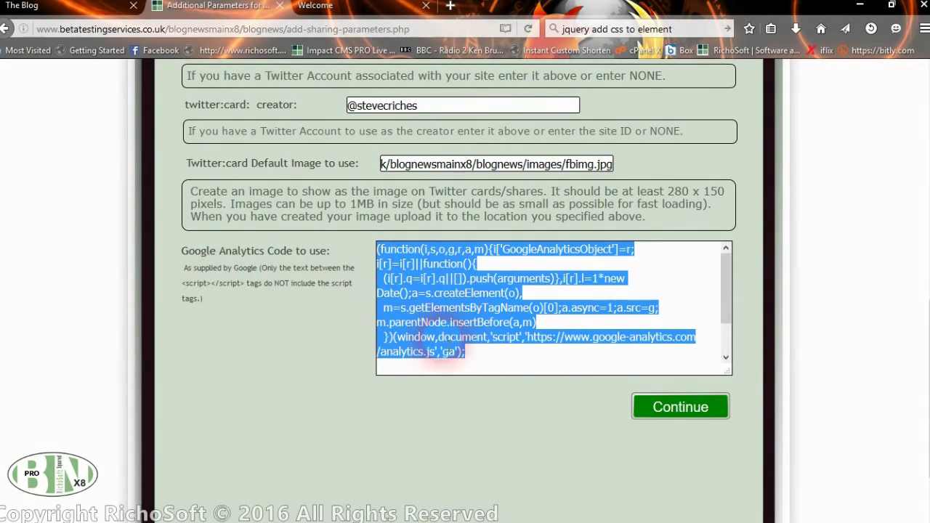
pyautogui.scroll(-2, 453, 425)
pyautogui.scroll(5, 454, 424)
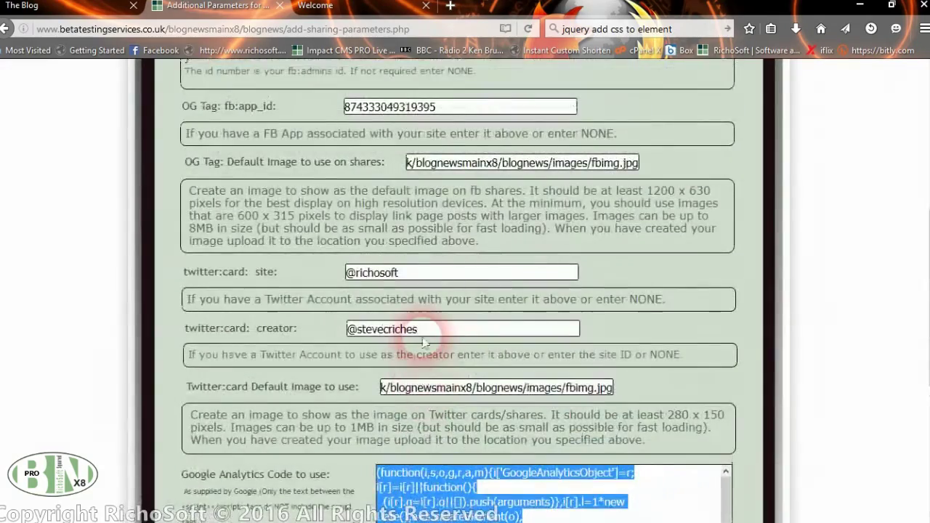
# - Look over the whole additional parameters form and submit it with its existing entries
pyautogui.scroll(4, 425, 341)
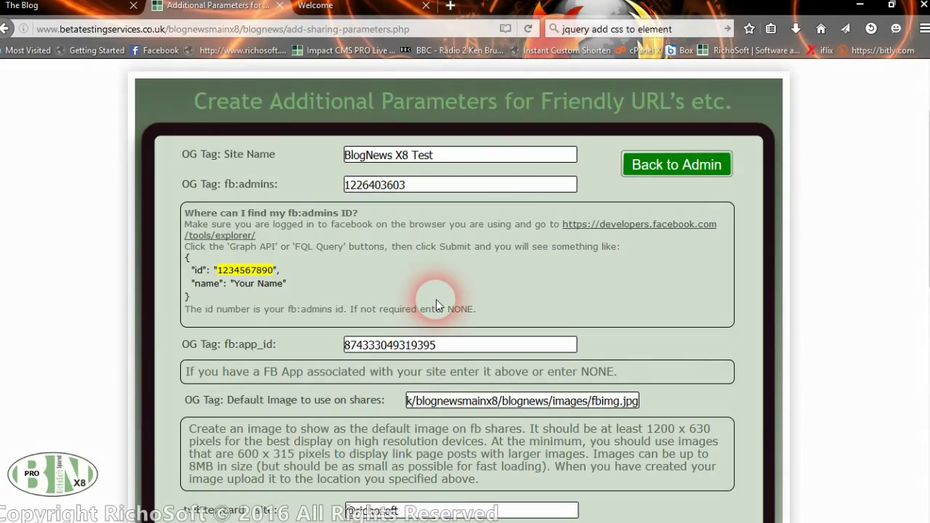
pyautogui.scroll(-5, 436, 304)
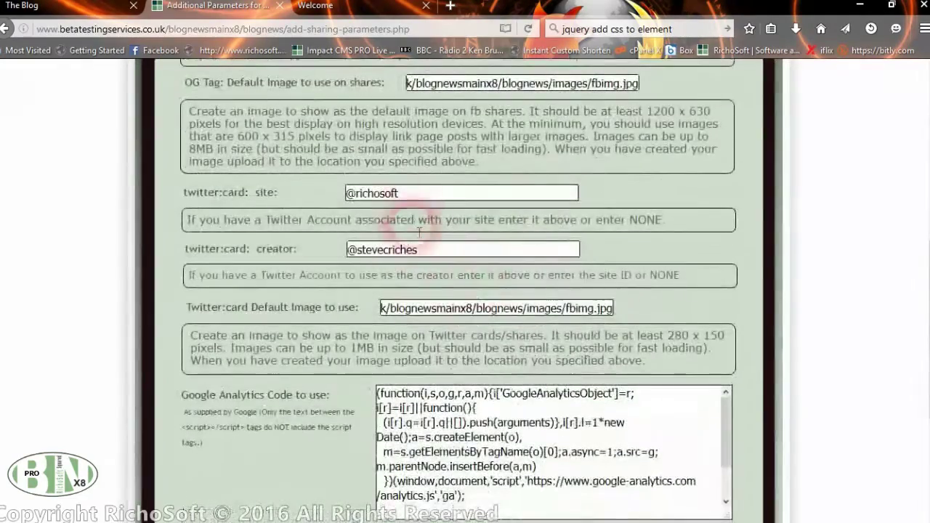
pyautogui.scroll(-4, 471, 203)
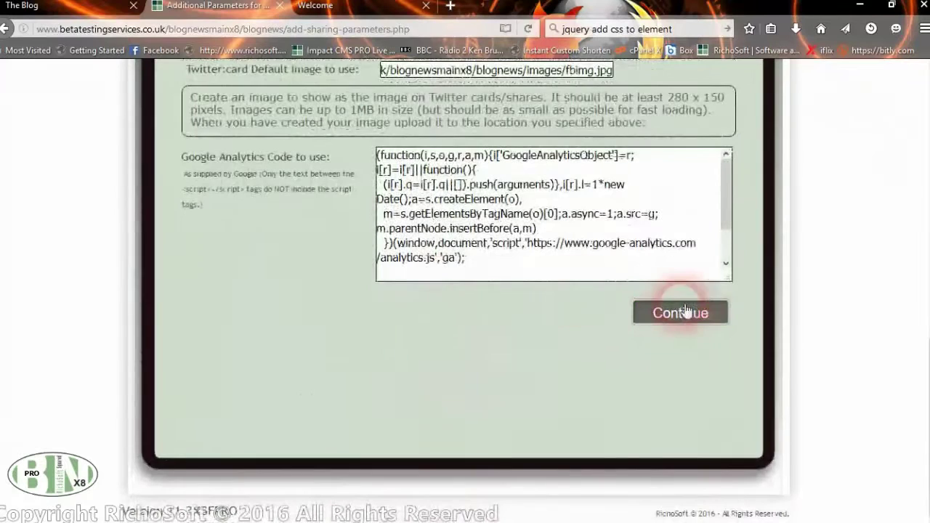
pyautogui.click(681, 313)
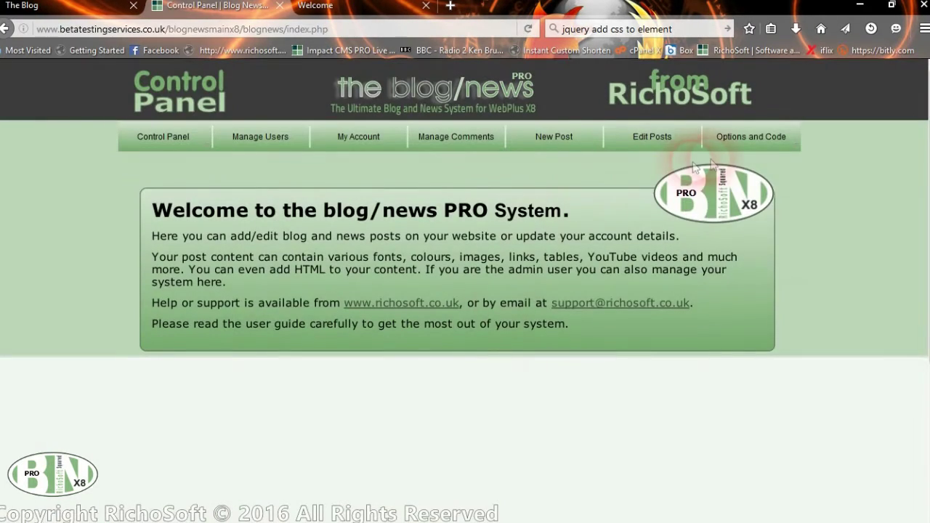
# - Open the system information and review the server details and the PHP configuration
pyautogui.moveTo(751, 138)
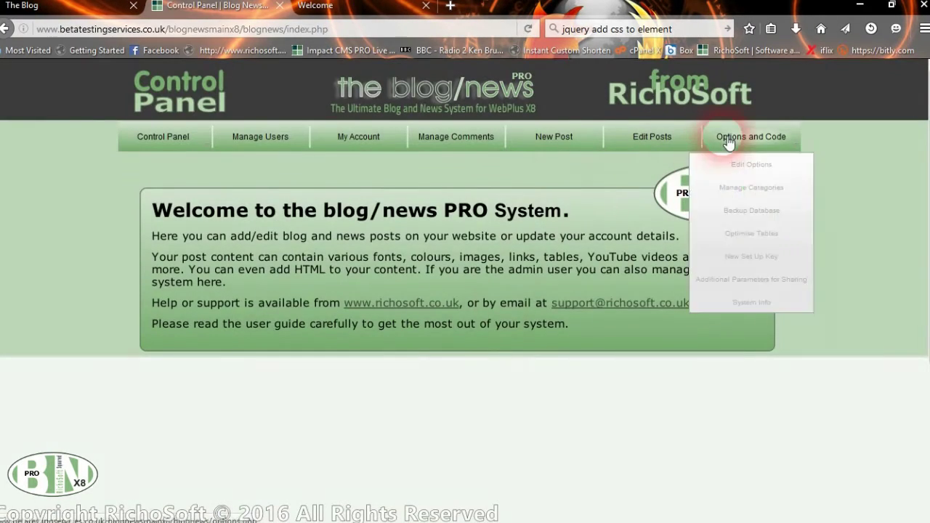
pyautogui.click(753, 302)
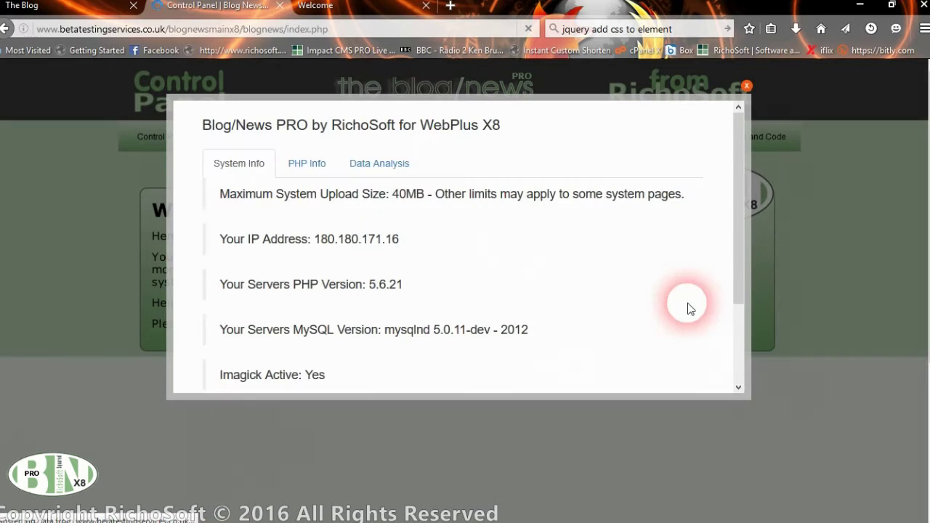
pyautogui.moveTo(417, 195); pyautogui.dragTo(475, 195)
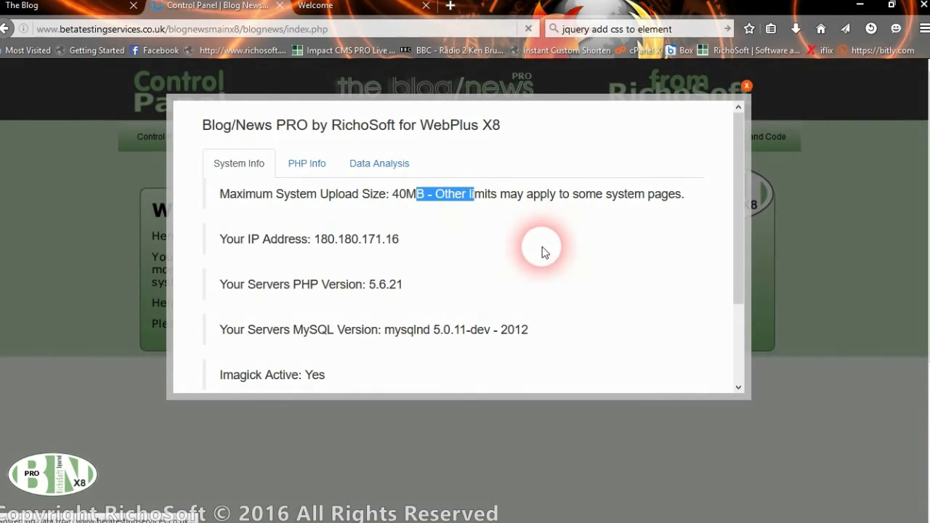
pyautogui.scroll(-2, 523, 252)
pyautogui.click(386, 193)
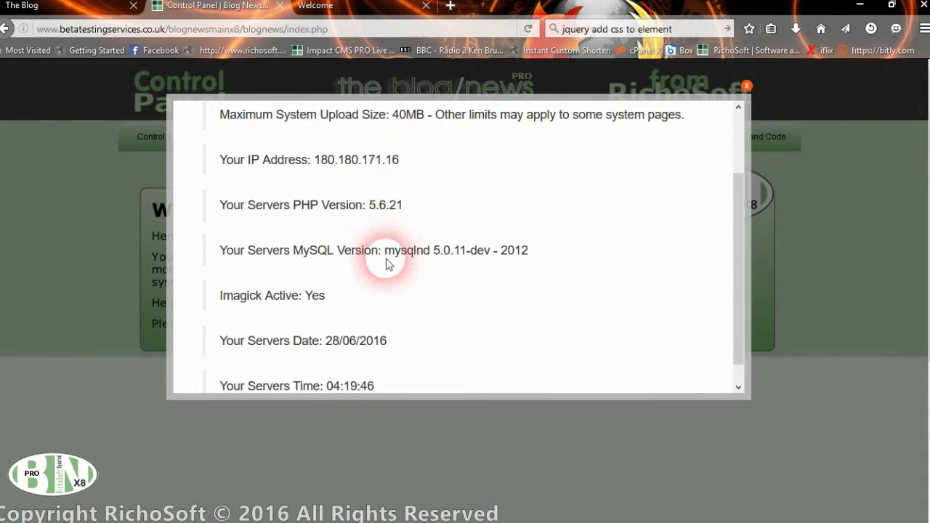
pyautogui.scroll(-1, 349, 283)
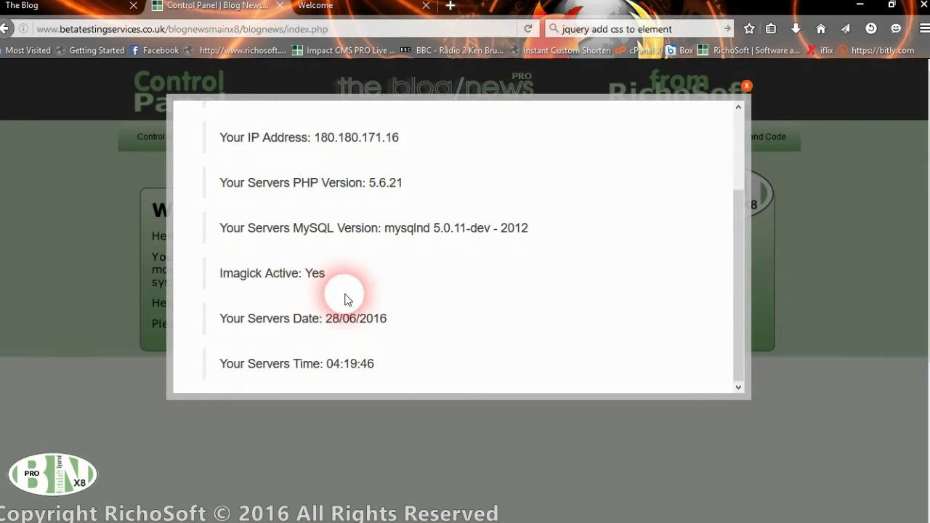
pyautogui.scroll(-3, 344, 299)
pyautogui.scroll(6, 520, 291)
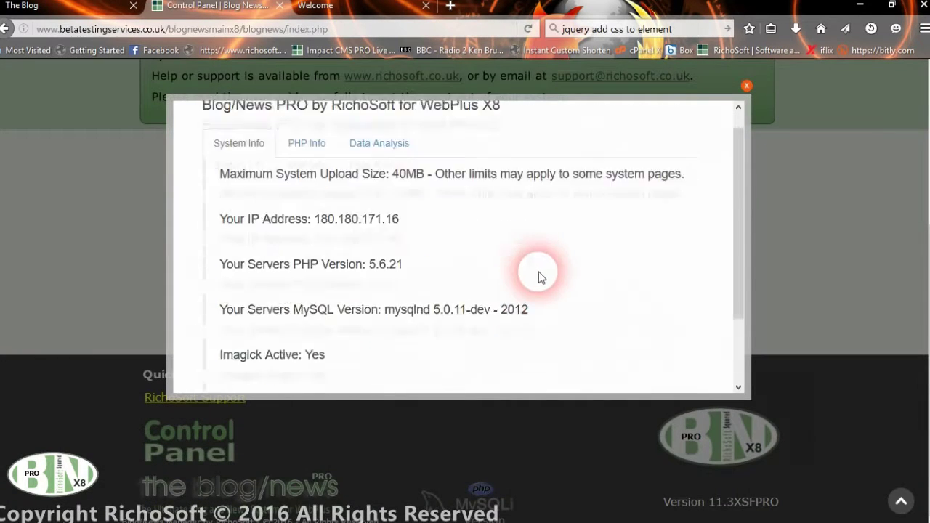
pyautogui.click(307, 169)
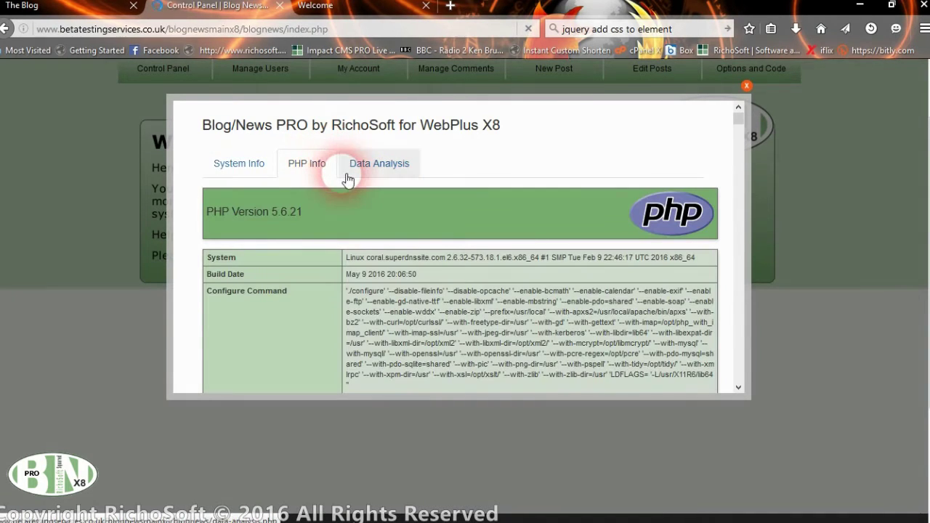
pyautogui.moveTo(738, 120); pyautogui.dragTo(714, 114)
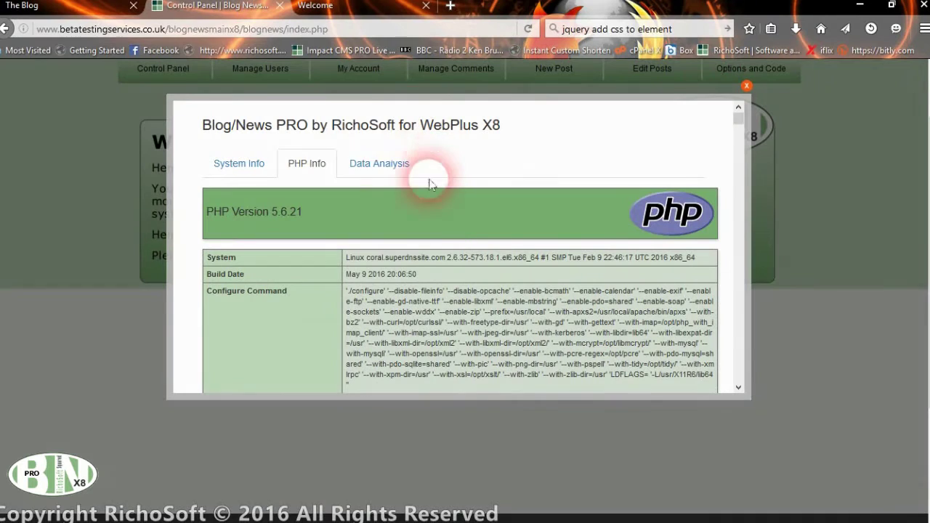
# - Review the data analysis for blog posts, news posts, comments and members, and close the system information
pyautogui.click(397, 163)
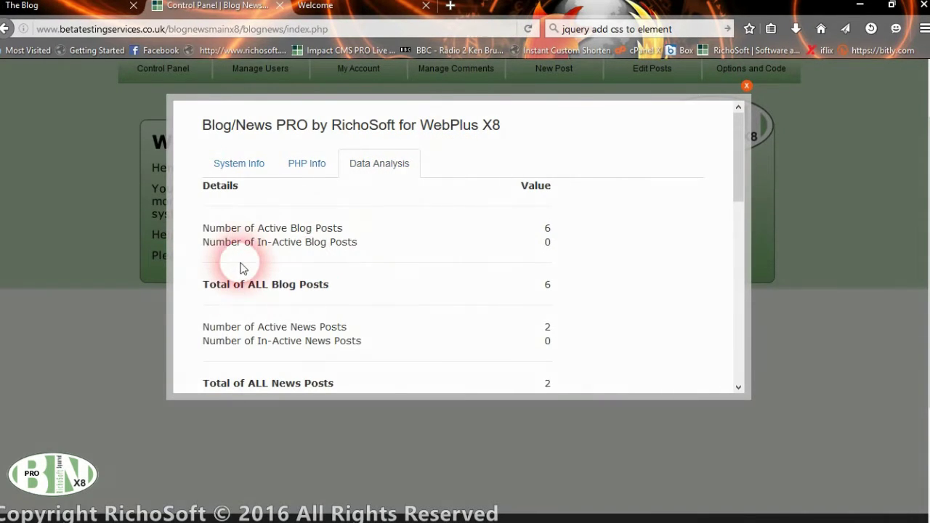
pyautogui.scroll(-3, 262, 269)
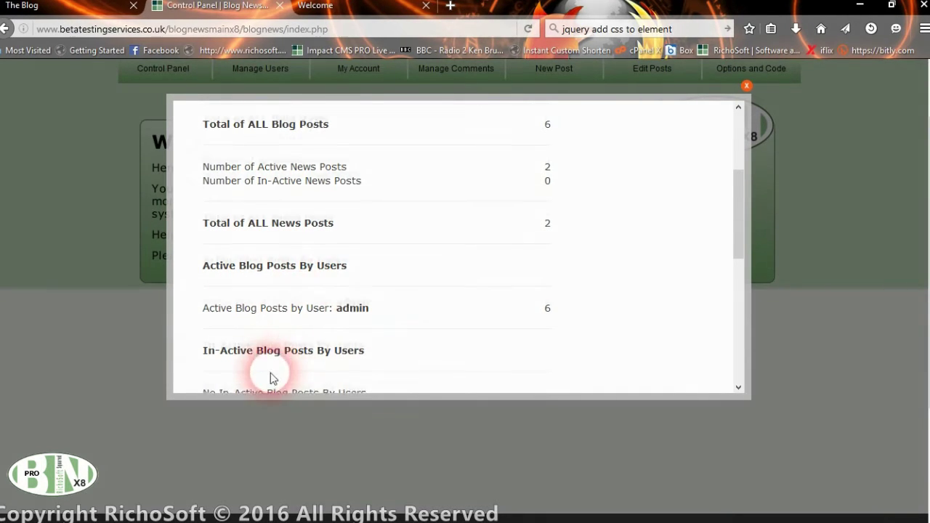
pyautogui.scroll(-2, 295, 327)
pyautogui.scroll(-3, 254, 332)
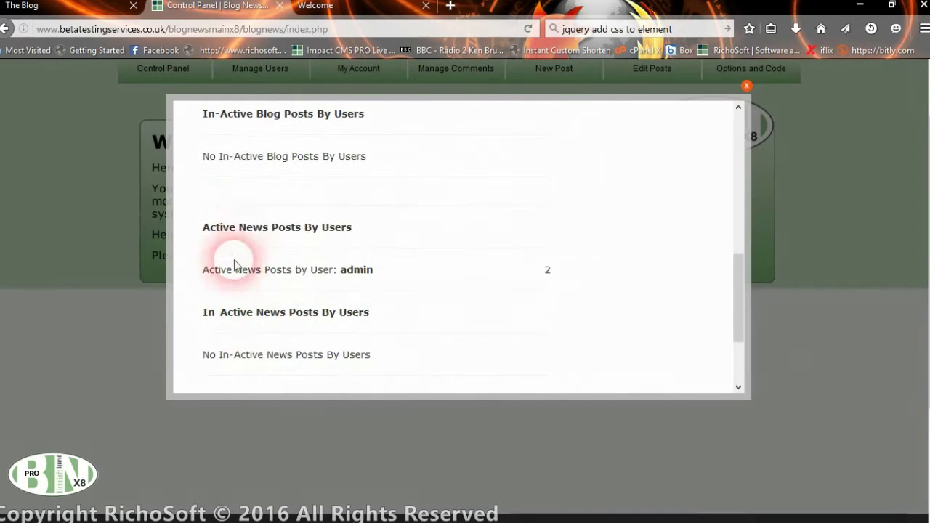
pyautogui.scroll(-2, 309, 345)
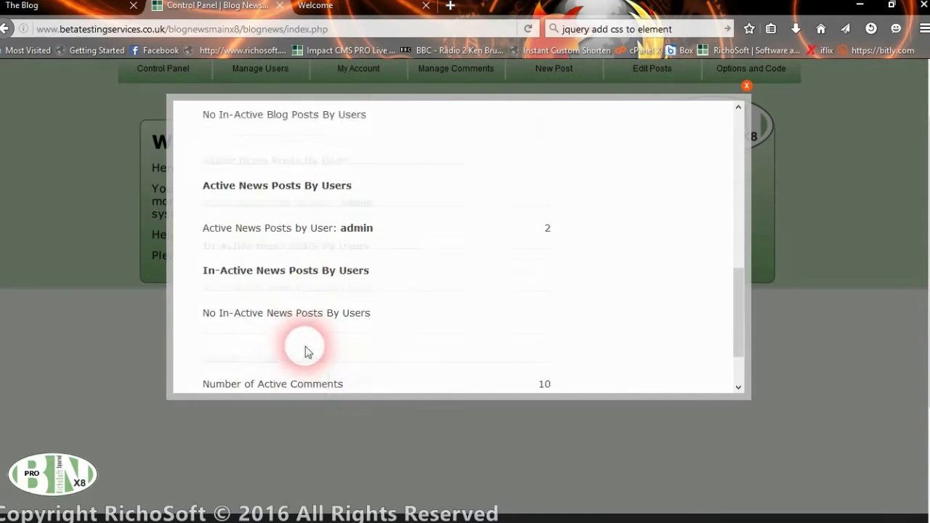
pyautogui.scroll(-1, 314, 351)
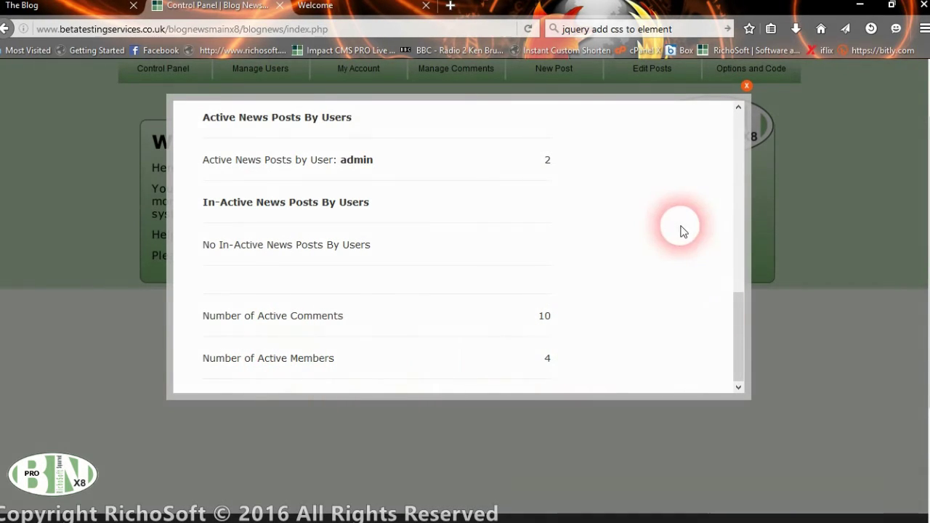
pyautogui.click(748, 87)
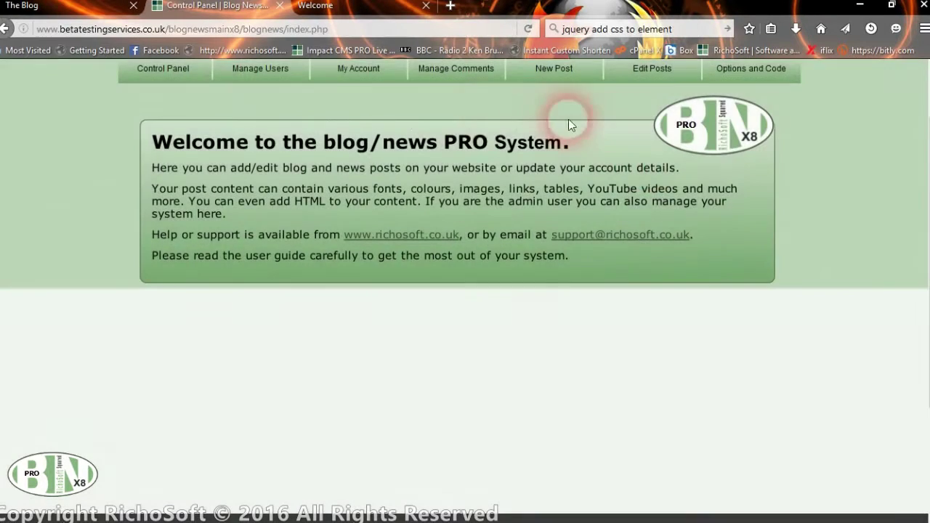
# - Open category management and bring up the list of current categories
pyautogui.scroll(2, 618, 138)
pyautogui.moveTo(748, 135)
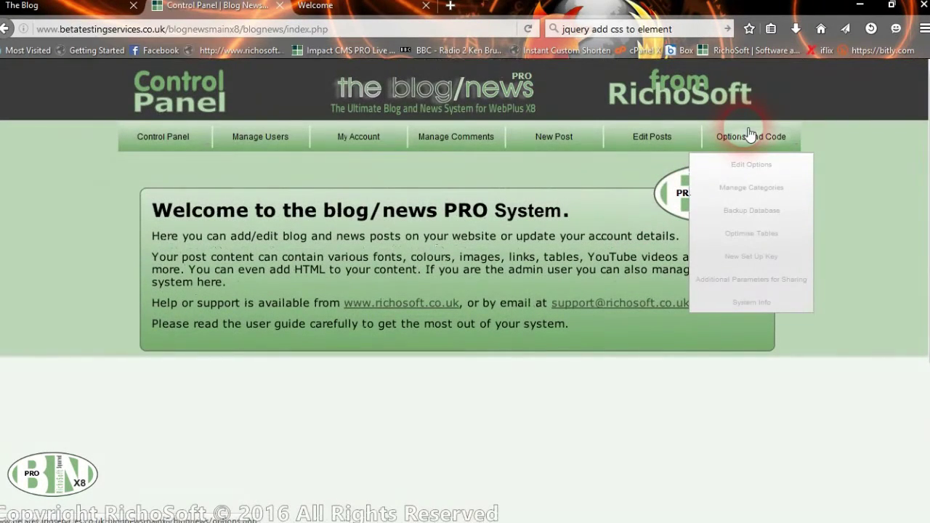
pyautogui.click(766, 188)
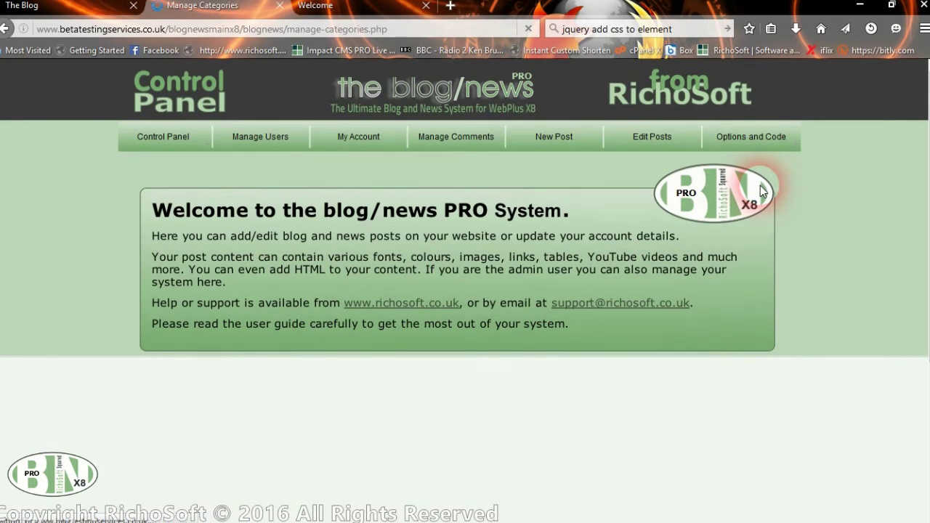
pyautogui.scroll(-1, 282, 373)
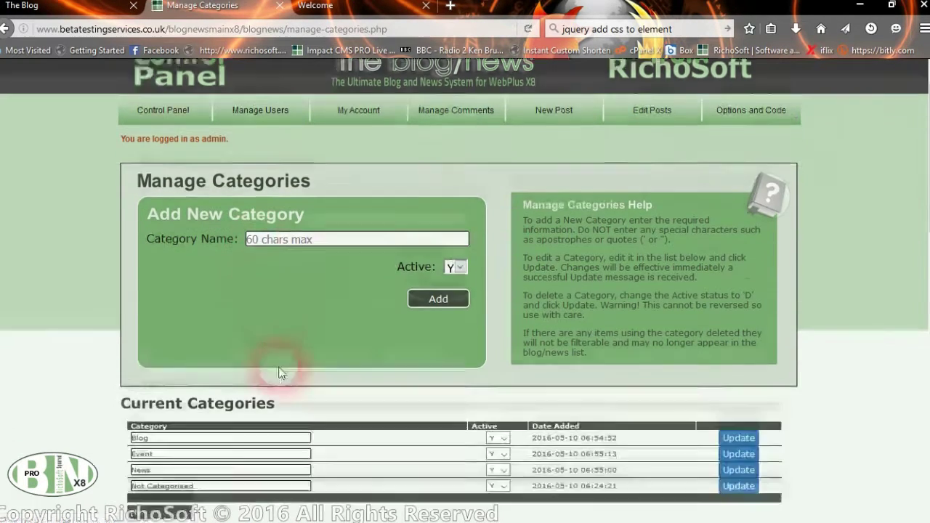
pyautogui.scroll(-3, 282, 373)
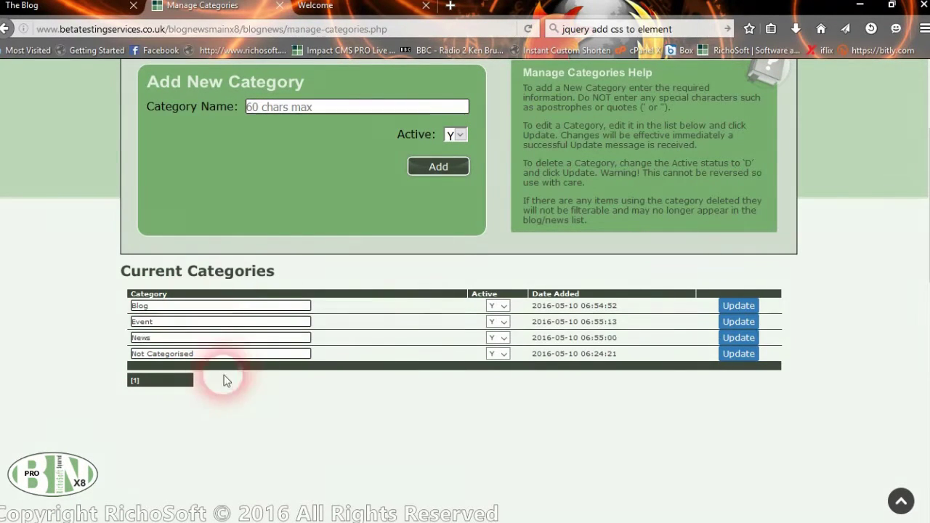
# - Try the deletion status D on the Event category and set its Active status back to Y
pyautogui.click(505, 321)
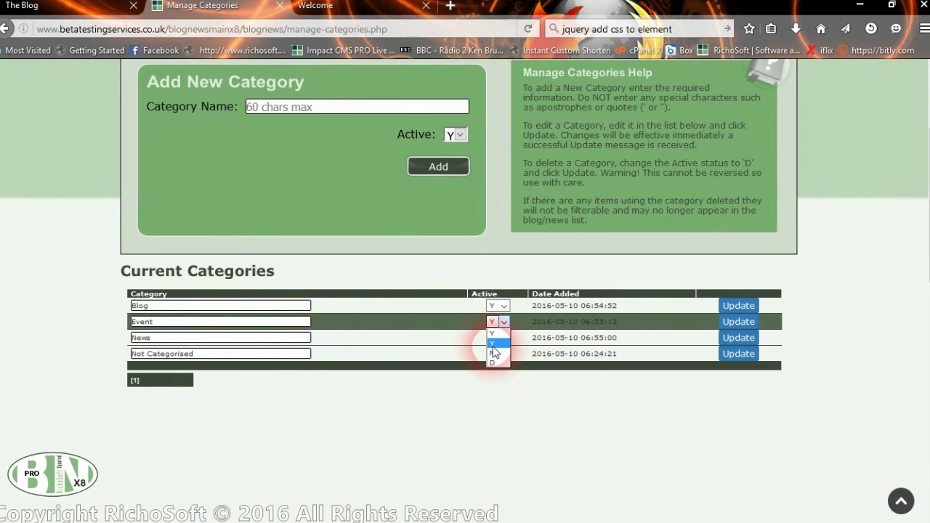
pyautogui.click(505, 324)
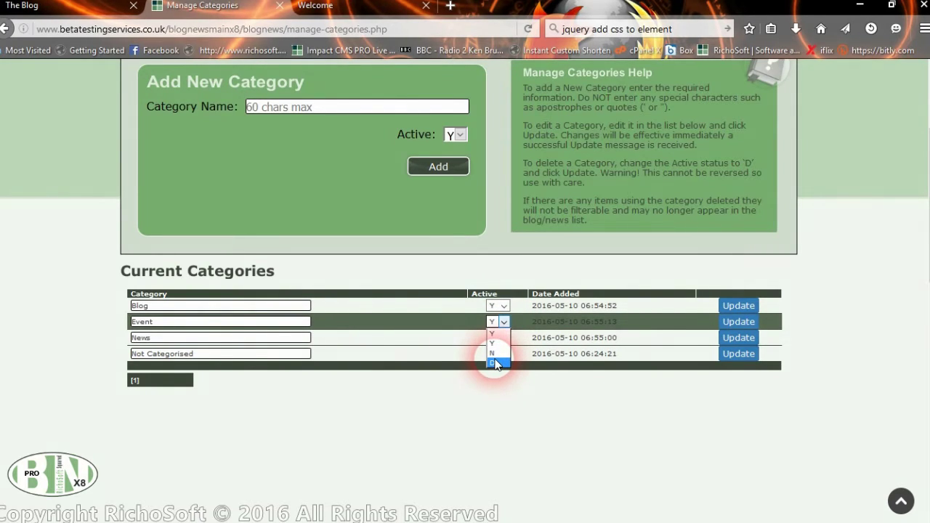
pyautogui.click(494, 364)
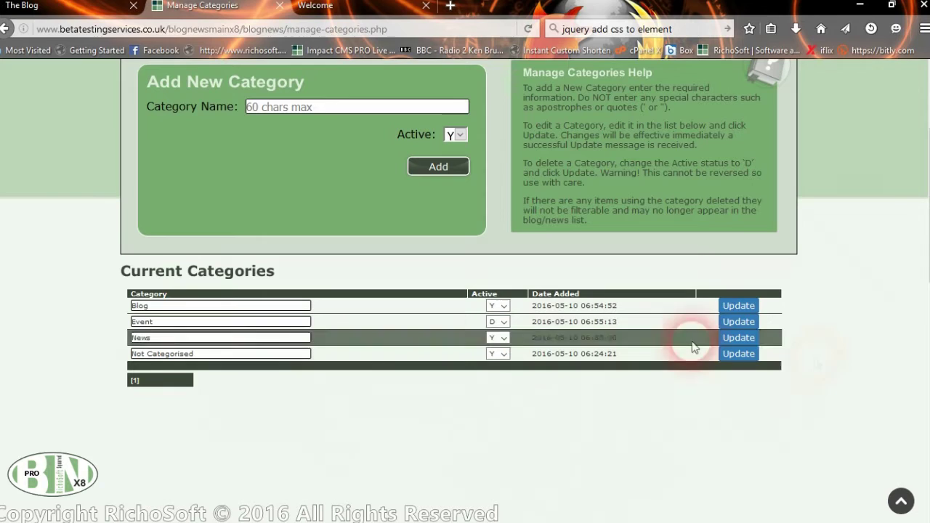
pyautogui.click(507, 324)
pyautogui.click(494, 337)
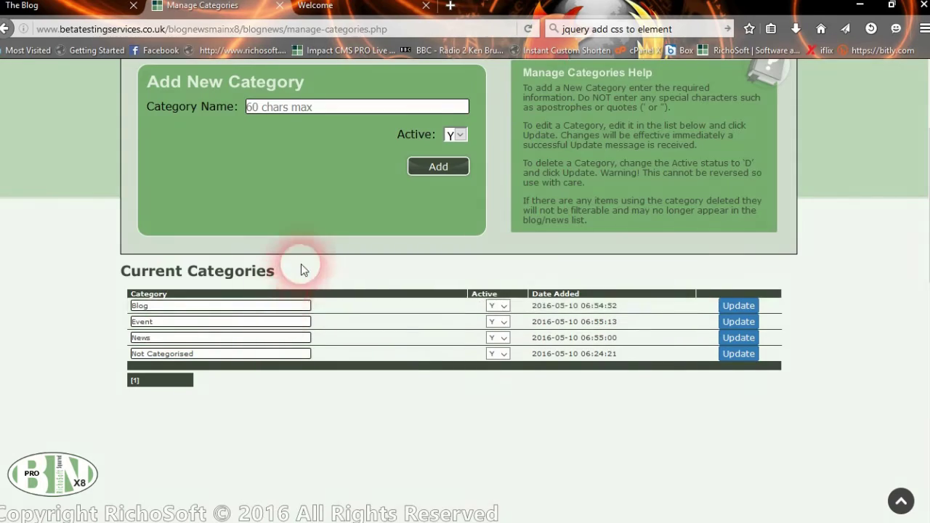
# - Add a new active category named Opera and acknowledge the confirmation
pyautogui.scroll(3, 300, 263)
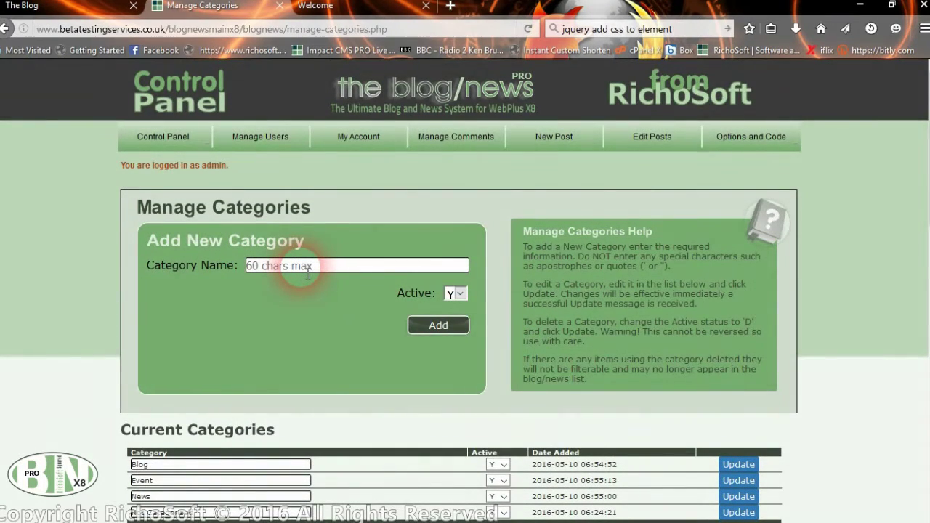
pyautogui.scroll(-3, 308, 284)
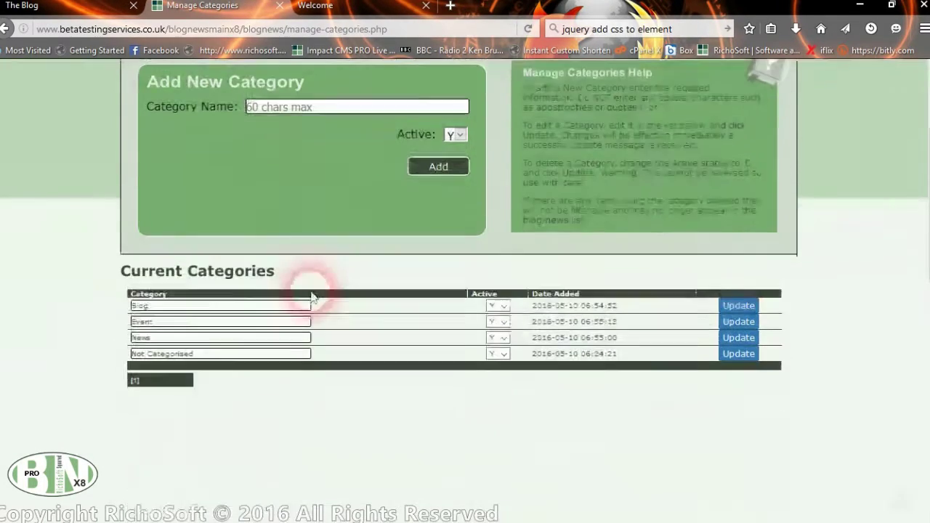
pyautogui.click(355, 109)
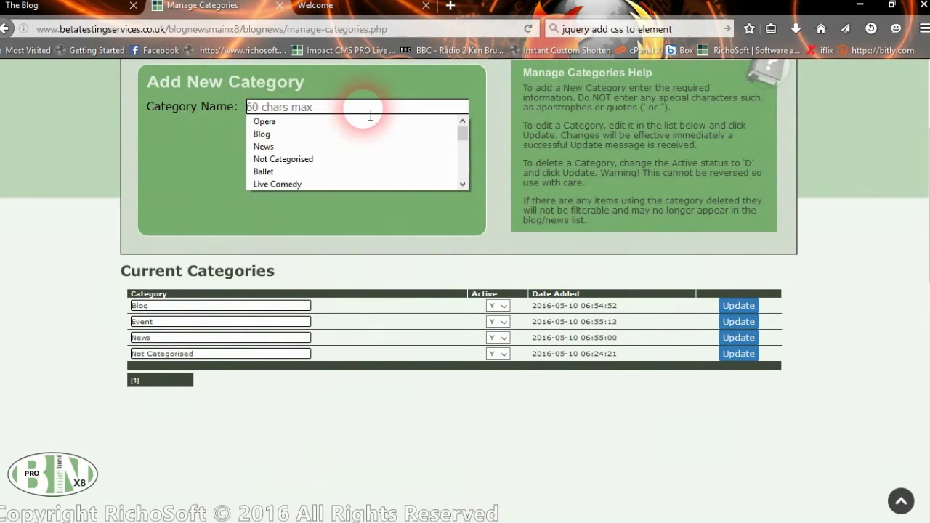
pyautogui.click(294, 123)
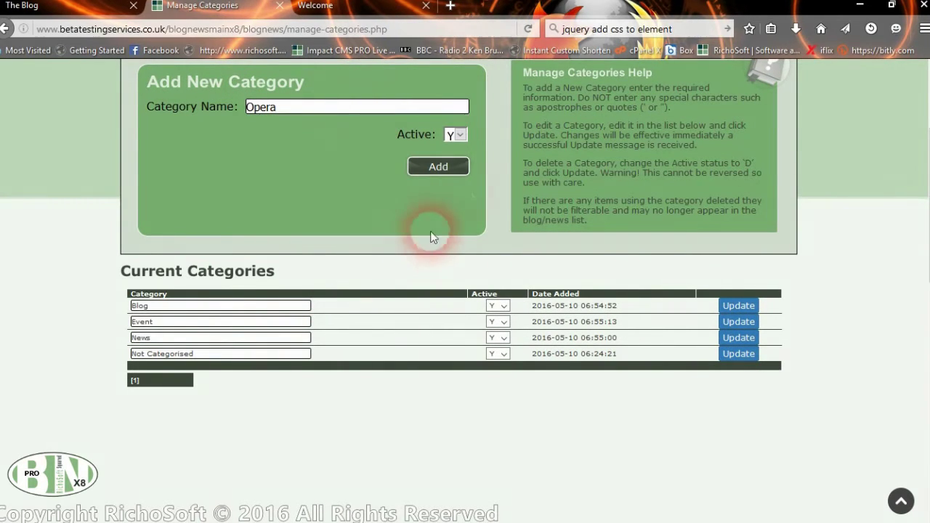
pyautogui.click(429, 168)
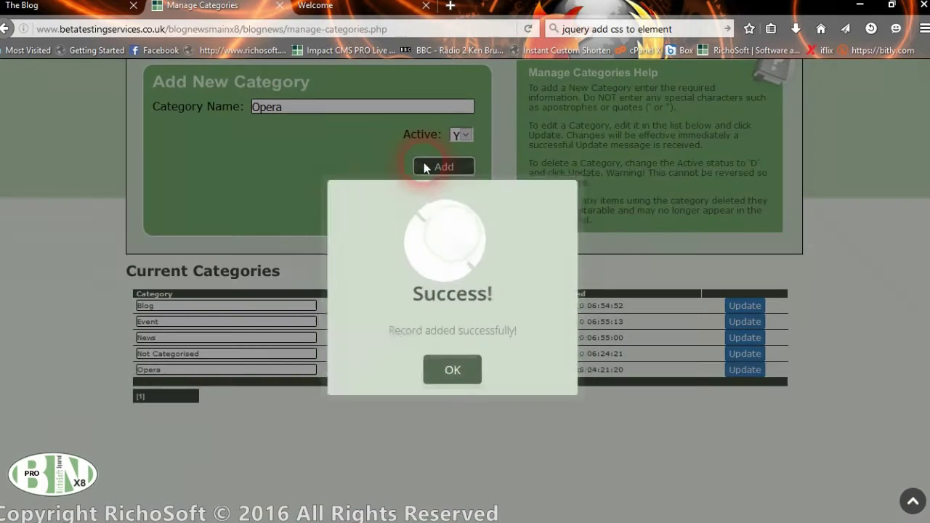
pyautogui.click(446, 372)
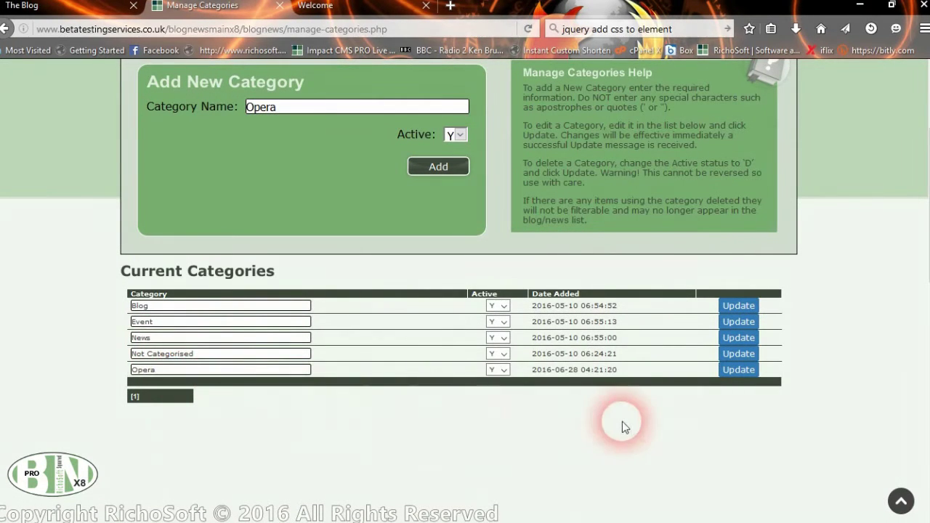
# - Reload the public blog page and check the post category filter for the new Opera category
pyautogui.click(4, 28)
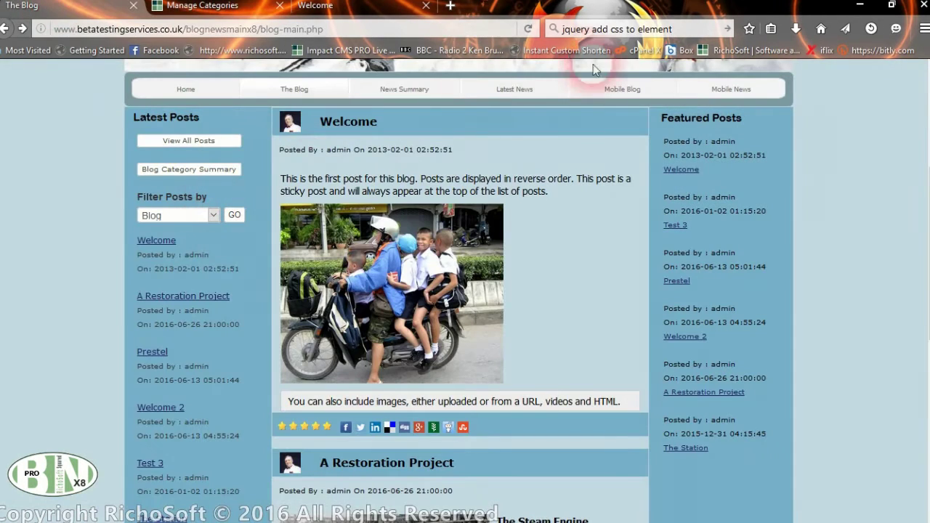
pyautogui.click(529, 30)
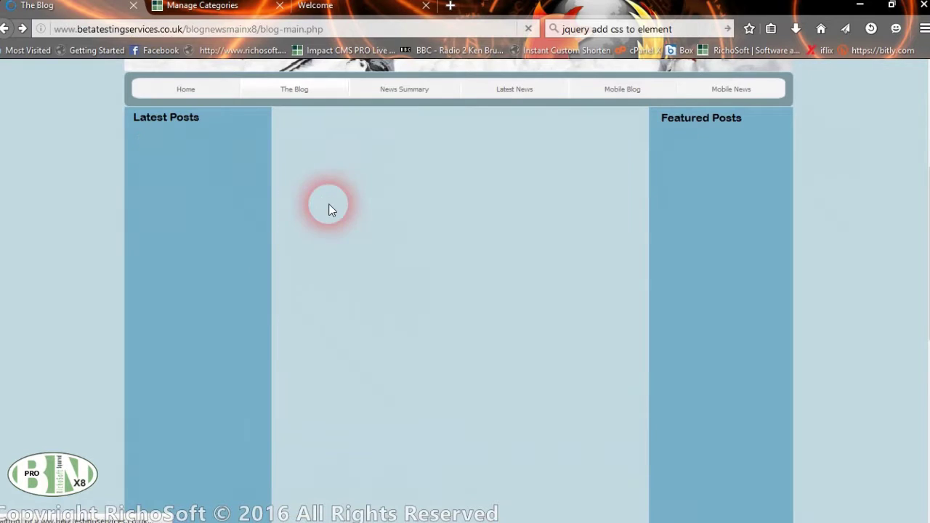
pyautogui.click(213, 217)
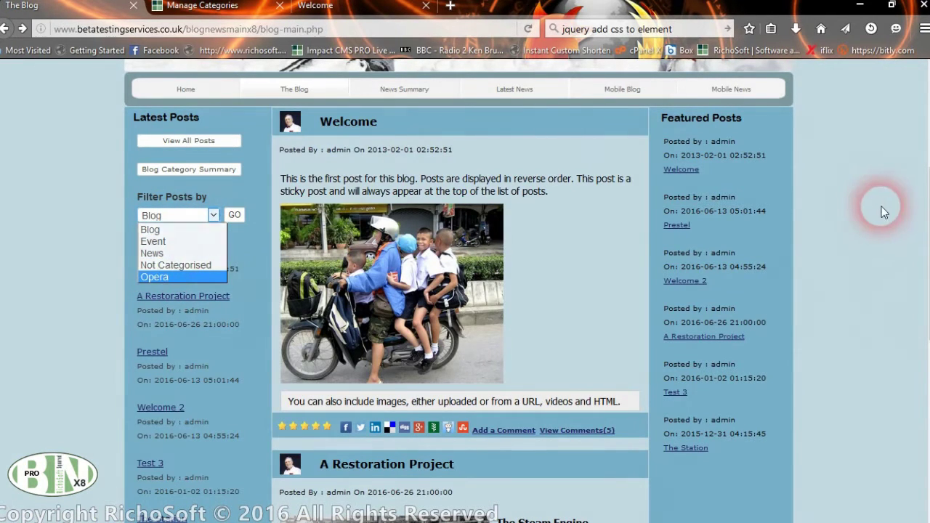
pyautogui.click(351, 5)
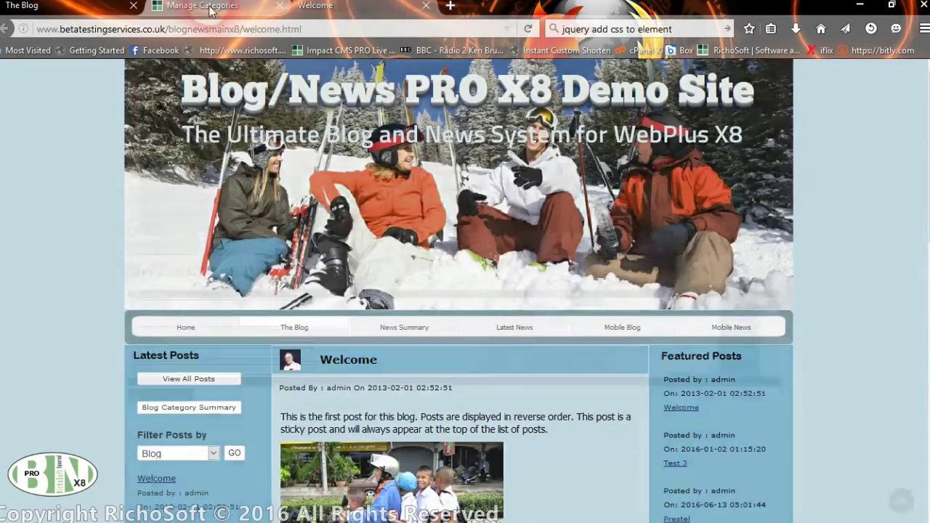
# - Return to the control panel's category management page and run a database backup
pyautogui.click(202, 5)
pyautogui.scroll(3, 750, 145)
pyautogui.moveTo(753, 154)
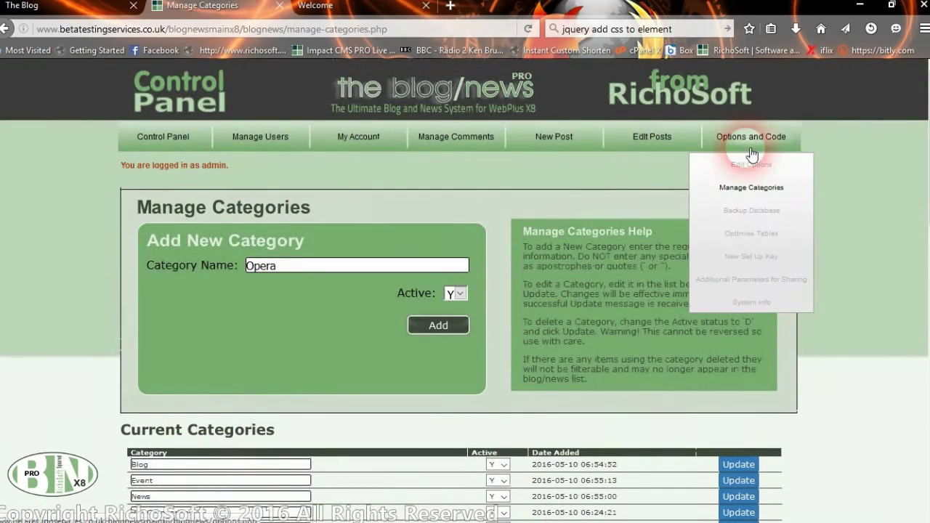
pyautogui.click(773, 221)
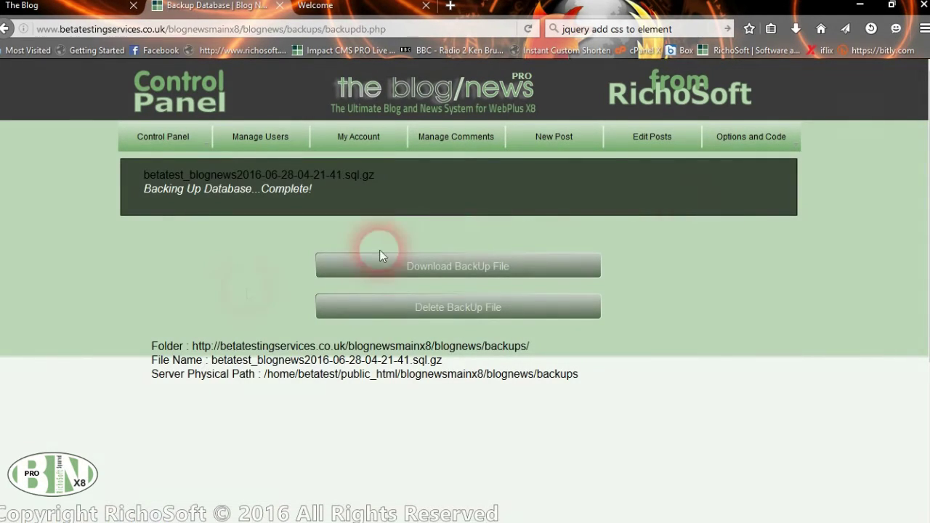
# - Download the database backup file into the x8blognews folder under data on drive D and close the download notice
pyautogui.click(495, 270)
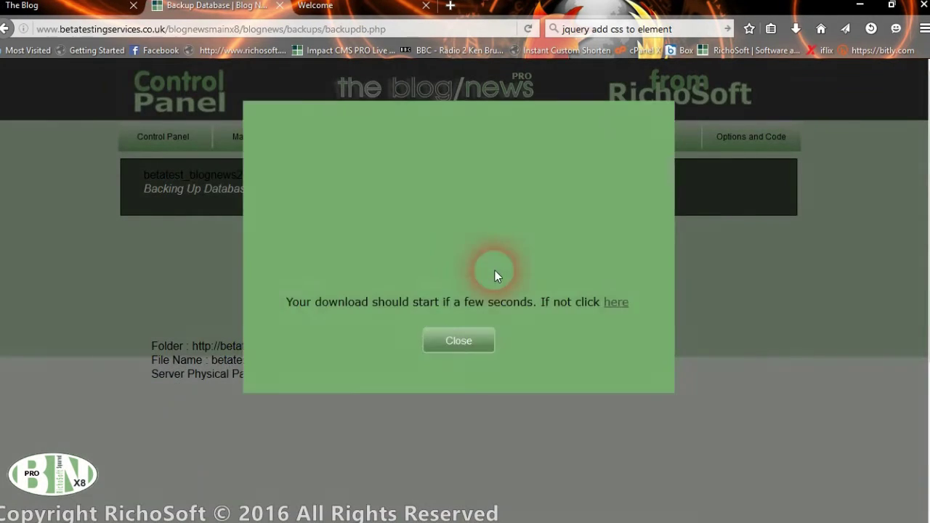
pyautogui.click(507, 276)
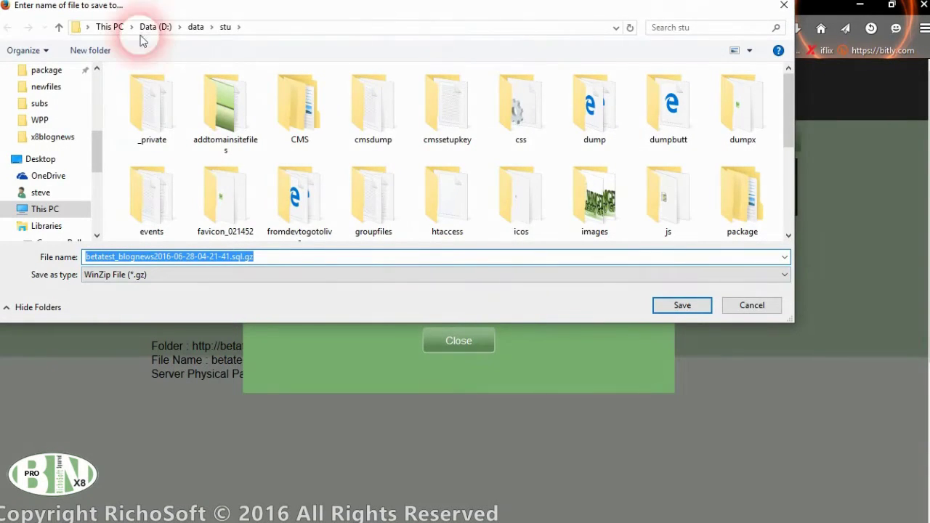
pyautogui.click(195, 26)
pyautogui.moveTo(788, 75); pyautogui.dragTo(790, 218)
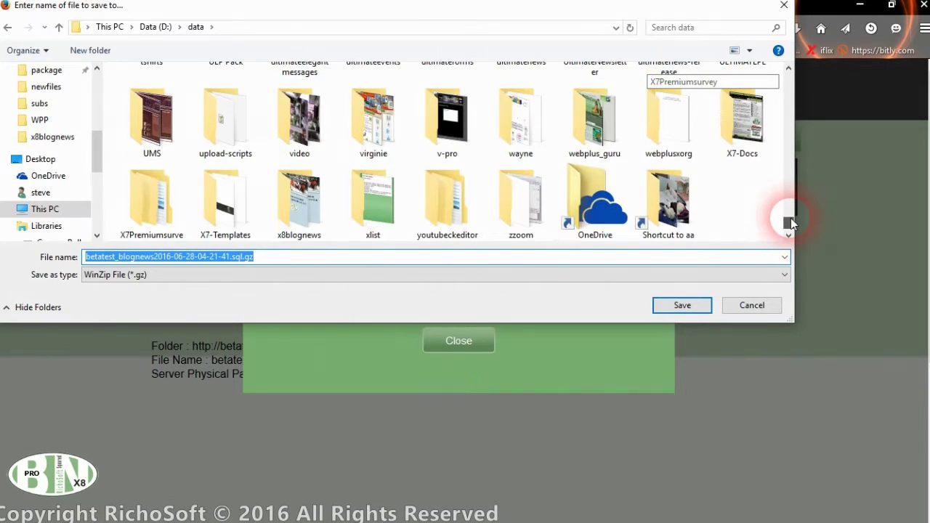
pyautogui.doubleClick(304, 223)
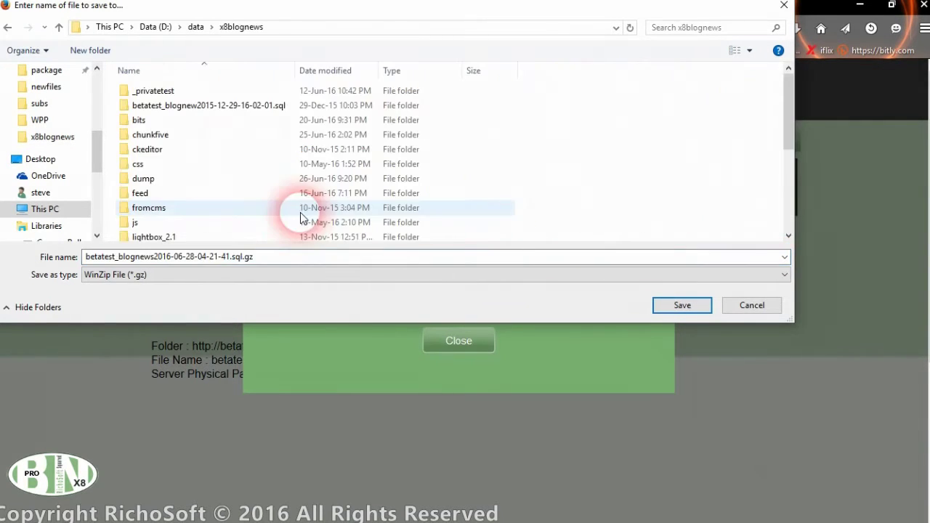
pyautogui.click(682, 305)
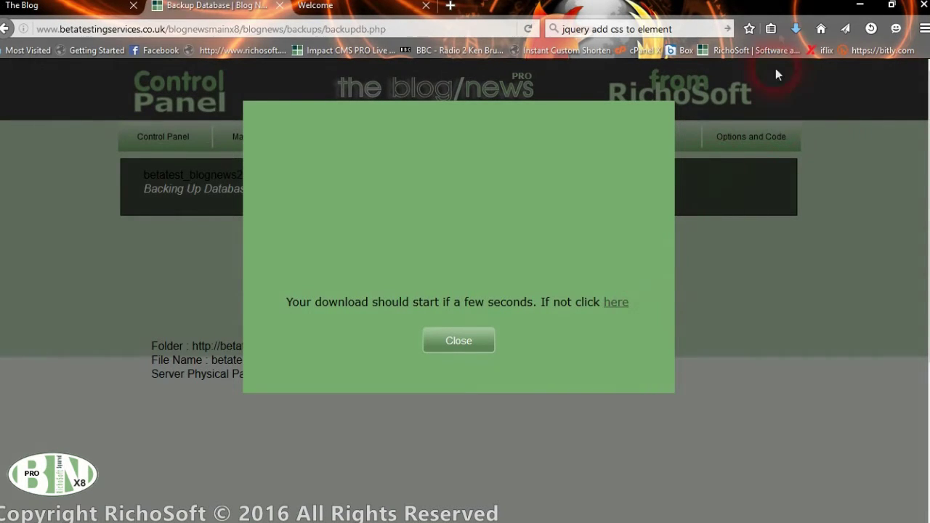
pyautogui.click(457, 342)
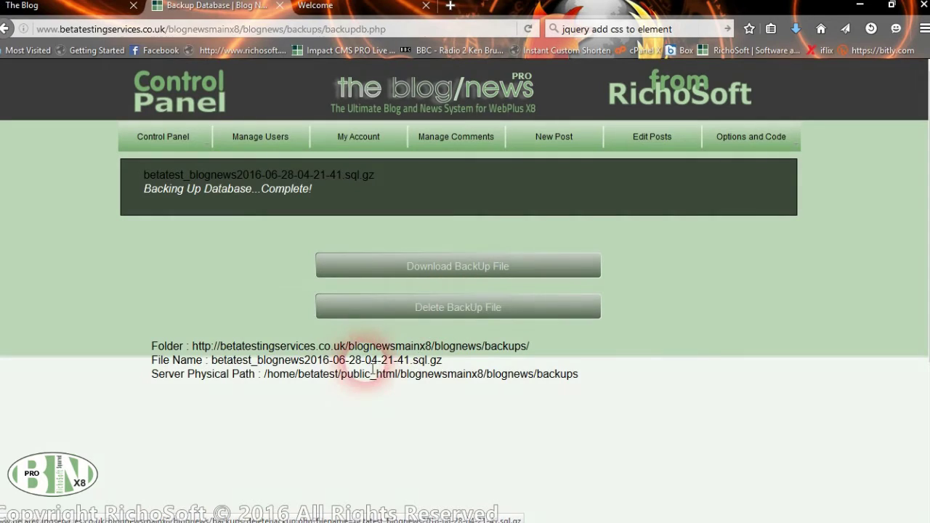
# - Delete the backup file from the server and close the completion notice
pyautogui.click(488, 308)
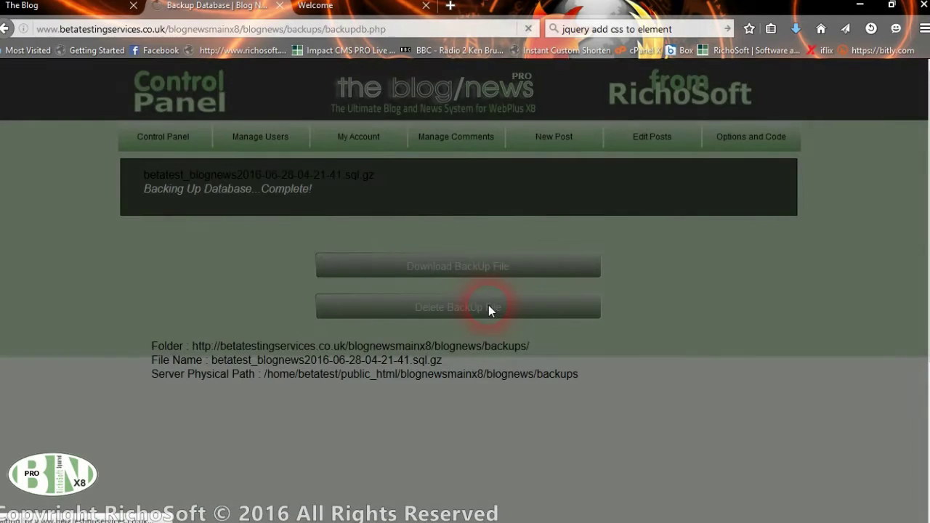
pyautogui.click(501, 259)
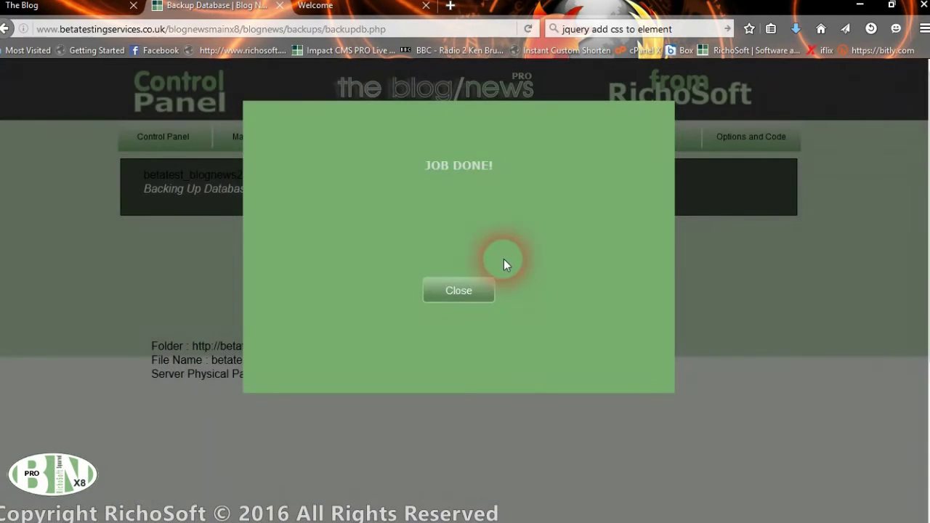
pyautogui.click(458, 288)
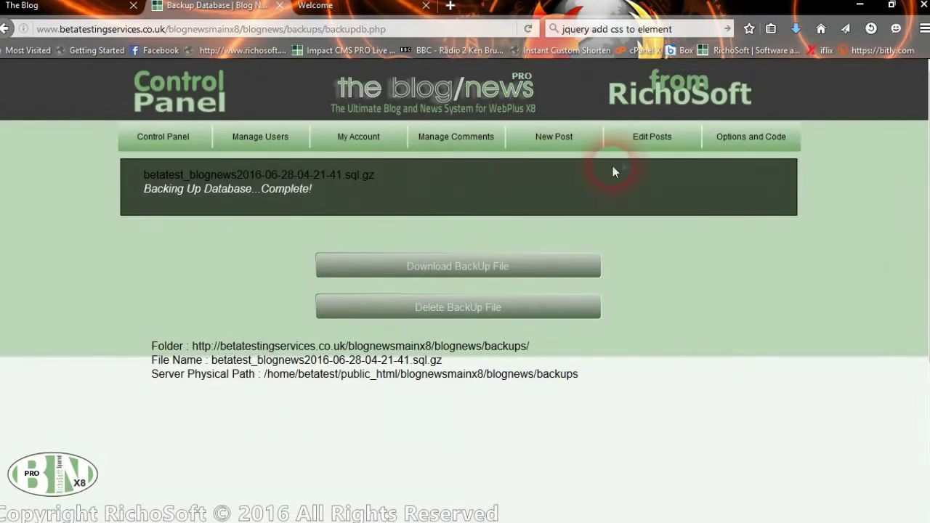
# - Optimise the database tables and return to the page for updating options and getting insert code
pyautogui.moveTo(764, 135)
pyautogui.click(755, 240)
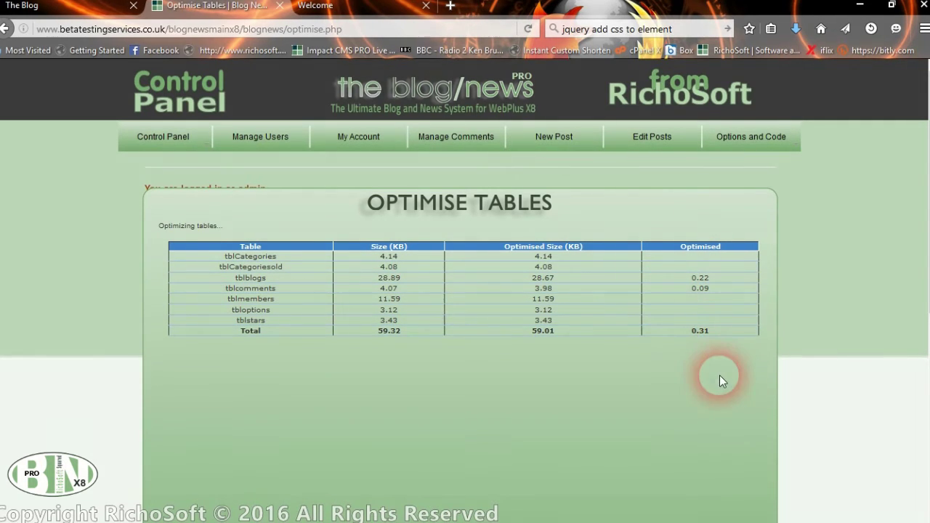
pyautogui.click(733, 139)
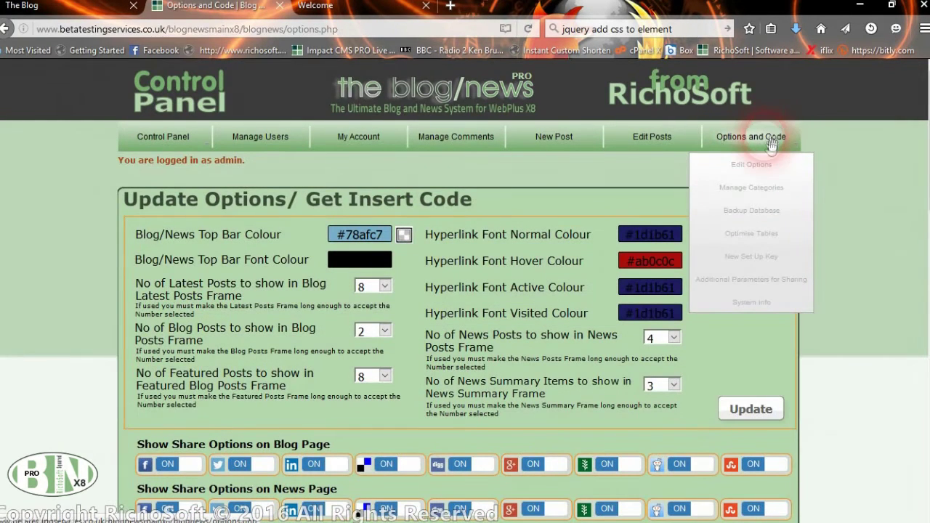
pyautogui.click(764, 190)
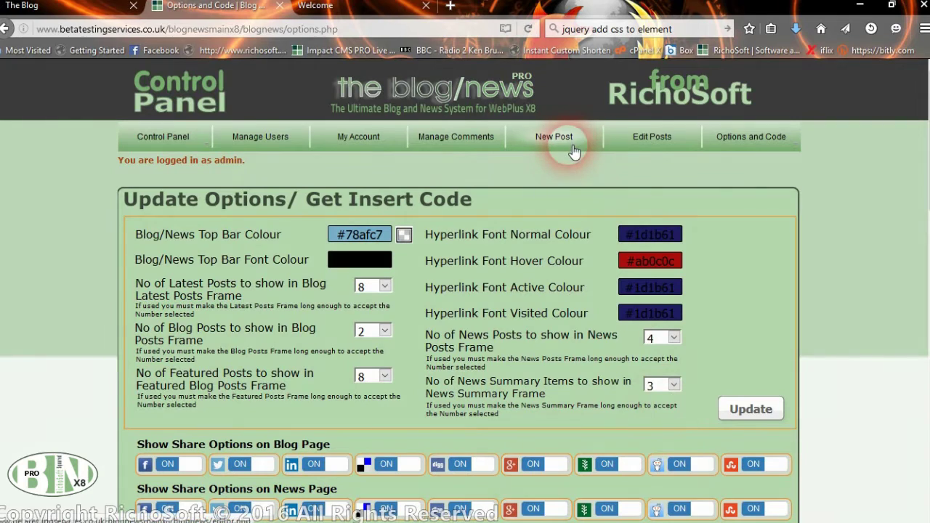
pyautogui.moveTo(639, 517)
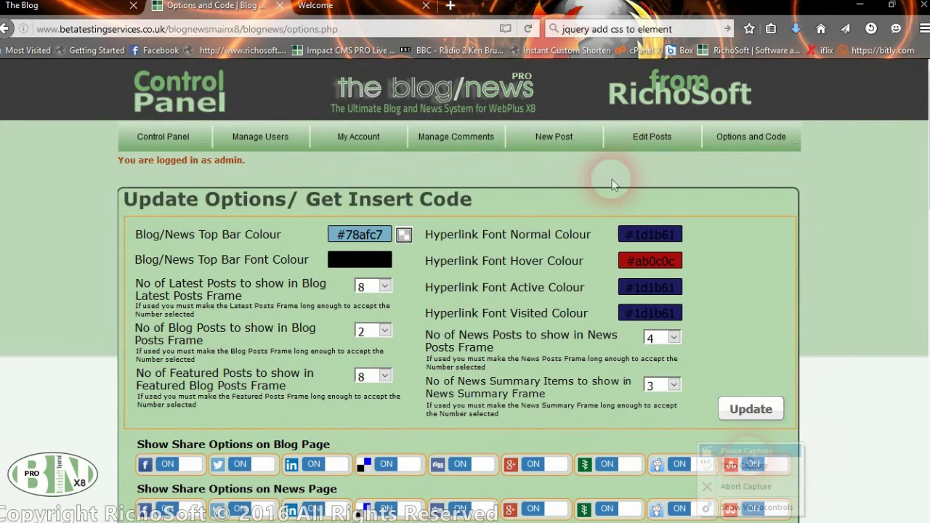
# - Start a new post titled "Demo Post for Video" and look through the available post categories
pyautogui.click(551, 138)
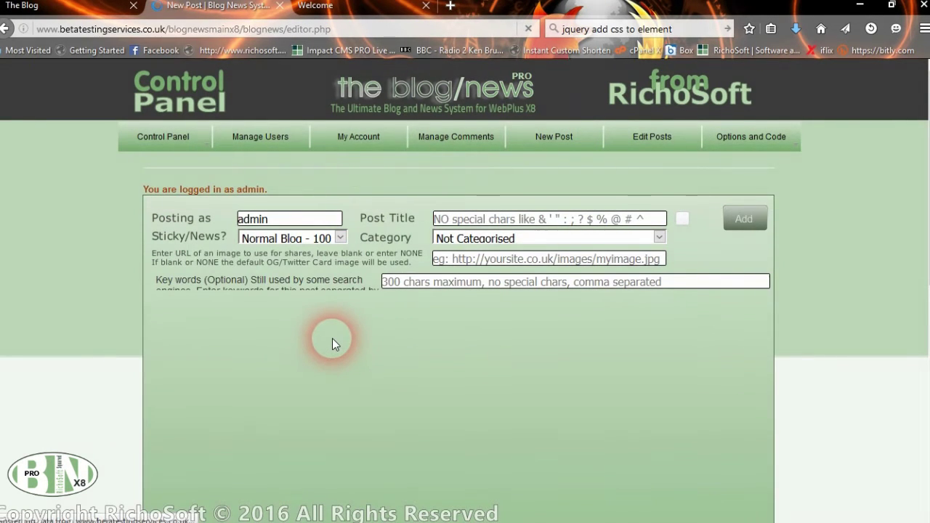
pyautogui.click(291, 219)
pyautogui.click(480, 218)
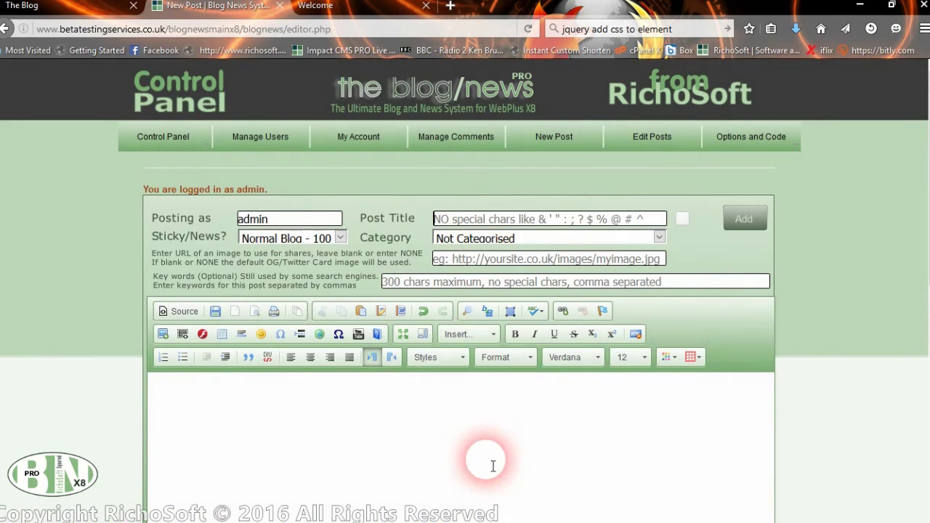
pyautogui.write('Dem')
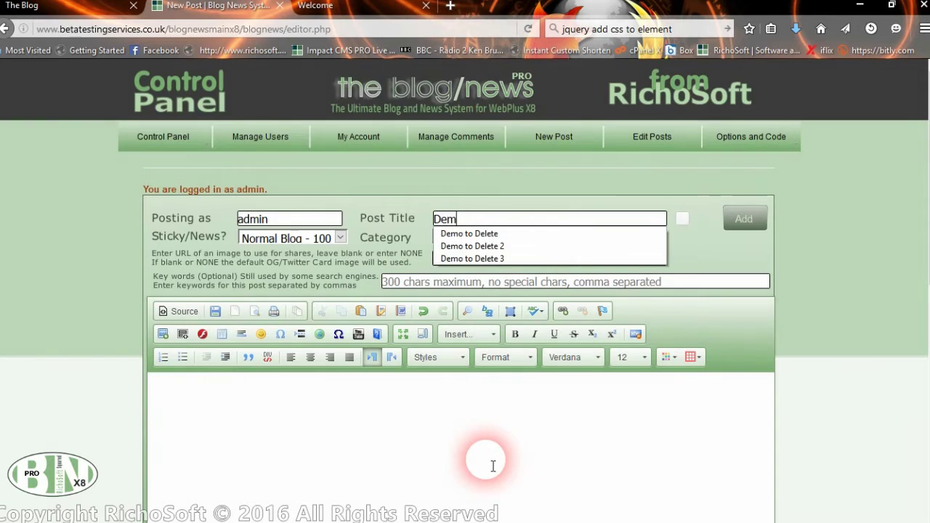
pyautogui.write('o Post for Video')
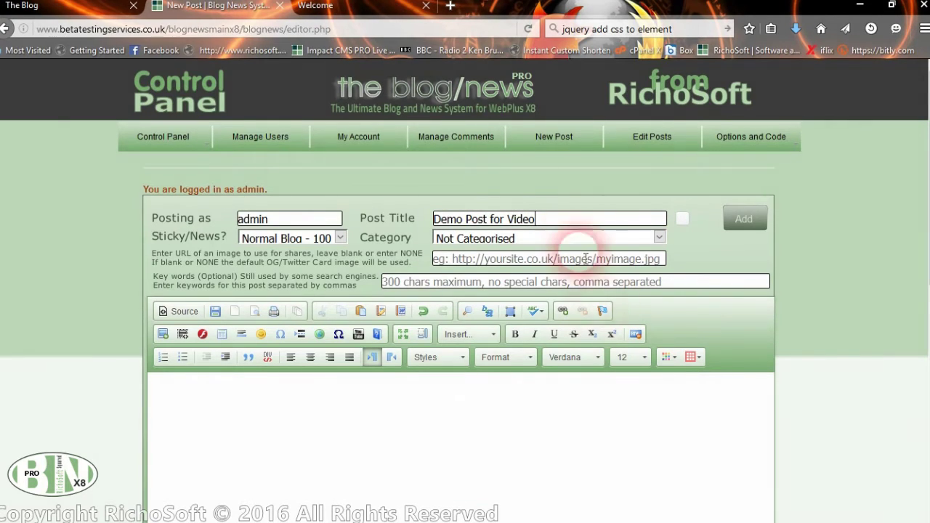
pyautogui.click(546, 240)
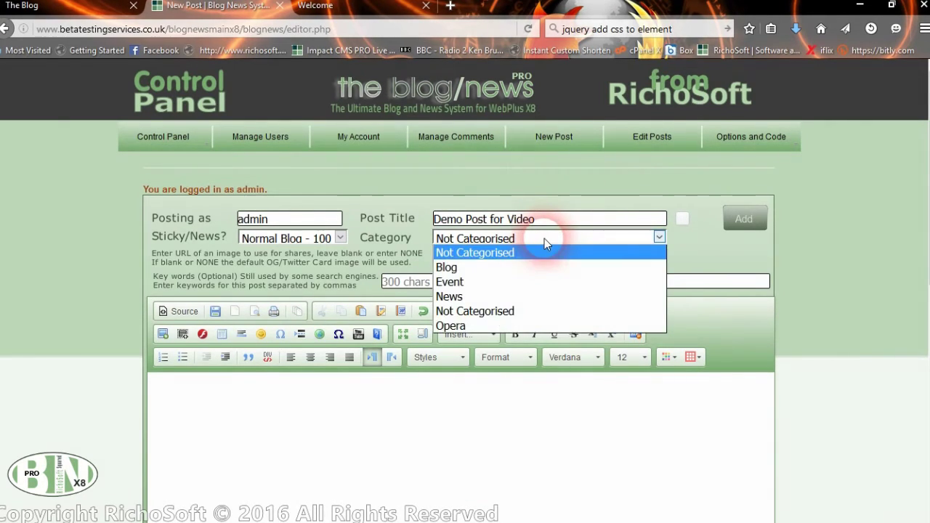
pyautogui.click(567, 234)
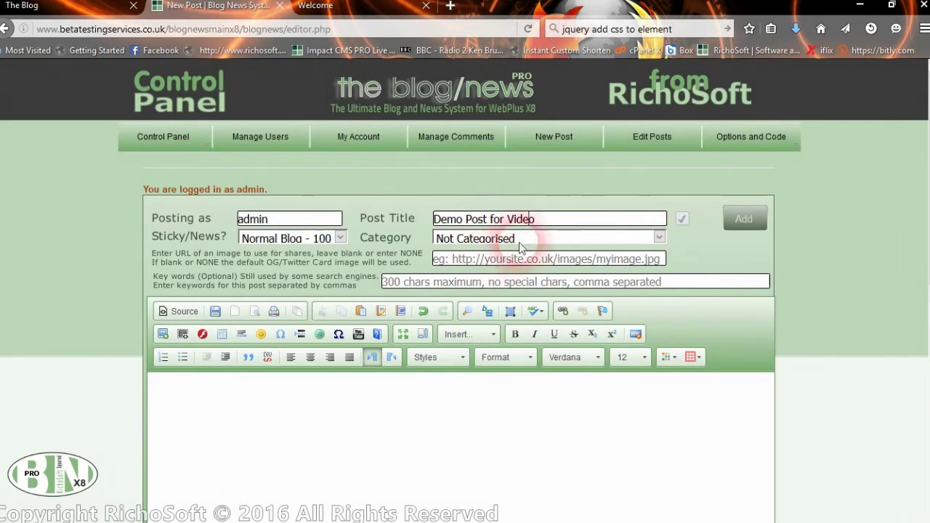
# - Try the title "Welcome" for the post, dismiss the title notice and set the title back to "Demo Post for Video"
pyautogui.moveTo(550, 219); pyautogui.dragTo(434, 219)
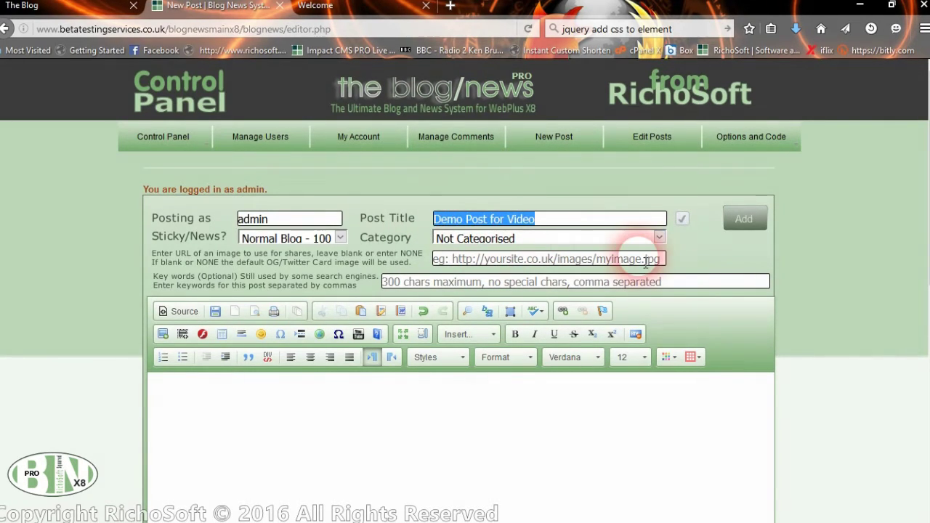
pyautogui.write('Welcome')
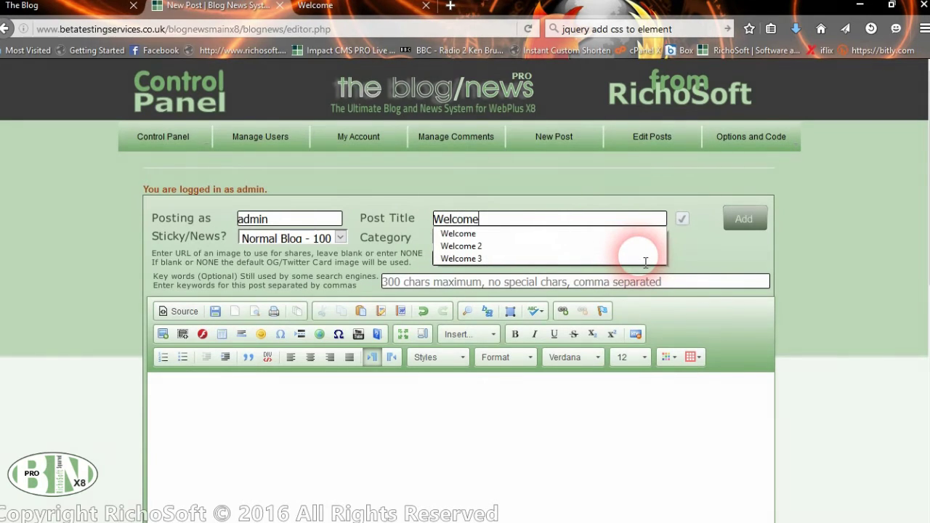
pyautogui.click(681, 219)
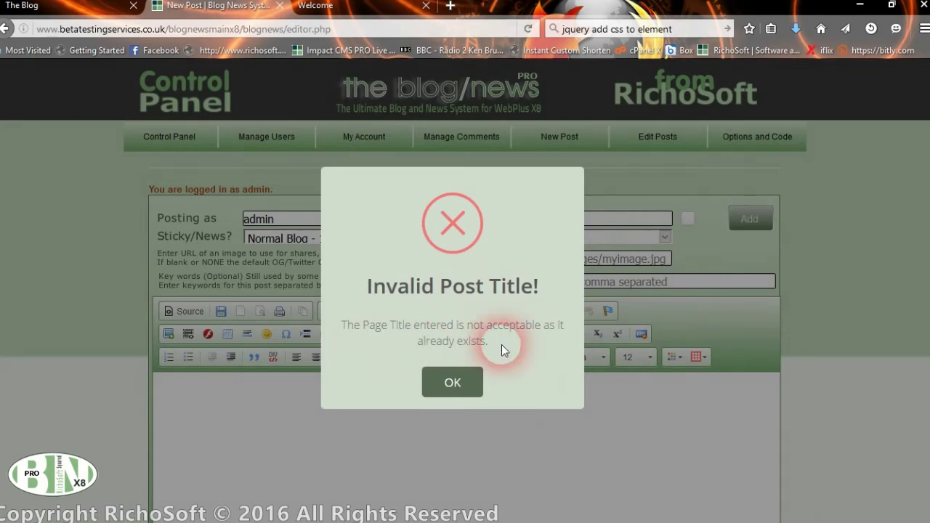
pyautogui.click(472, 386)
pyautogui.doubleClick(491, 222)
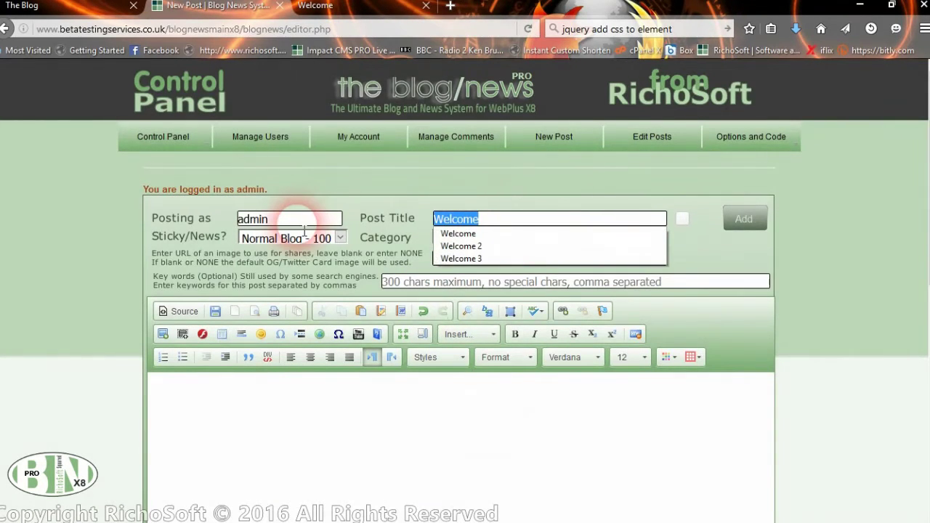
pyautogui.write('Demo Post for Video')
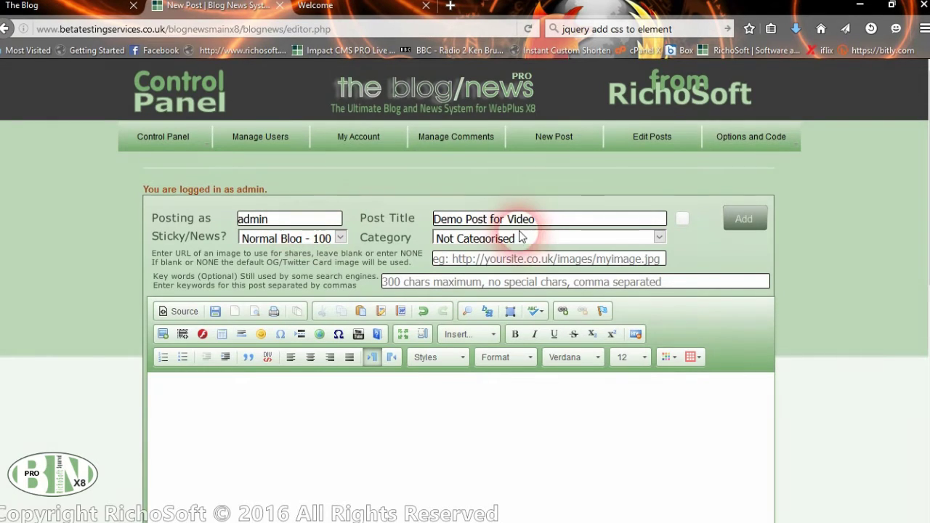
# - Check the post title and set the post's category to Opera
pyautogui.click(522, 238)
pyautogui.click(522, 238)
pyautogui.click(523, 238)
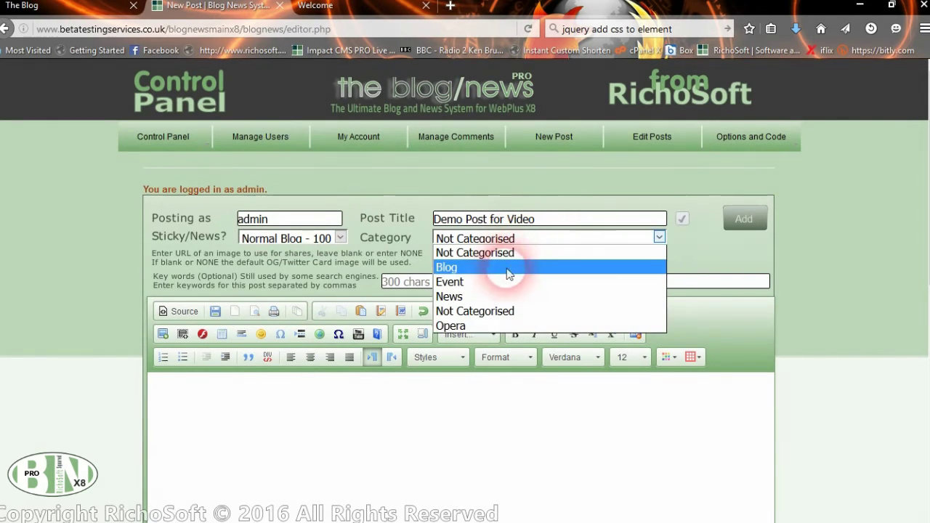
pyautogui.click(485, 327)
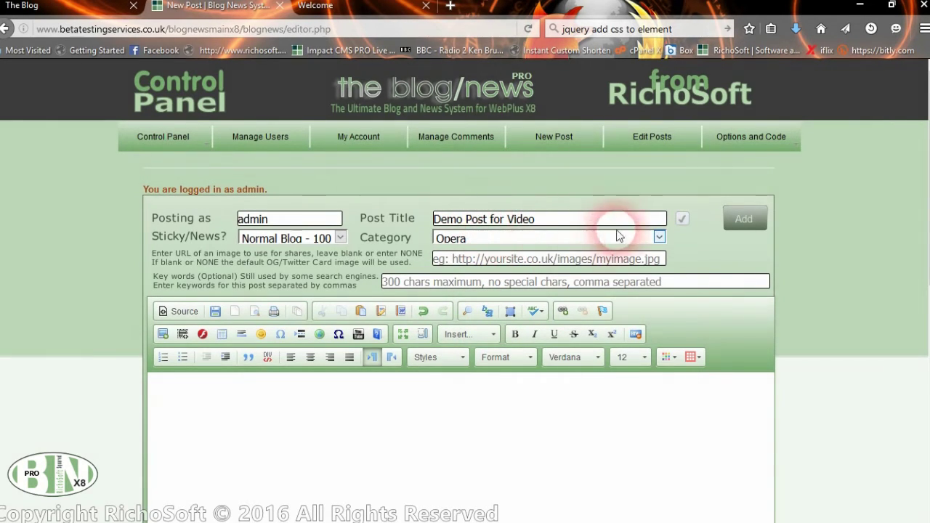
# - Look through the Sticky/News options for the post and keep Normal Blog - 100
pyautogui.scroll(-2, 308, 275)
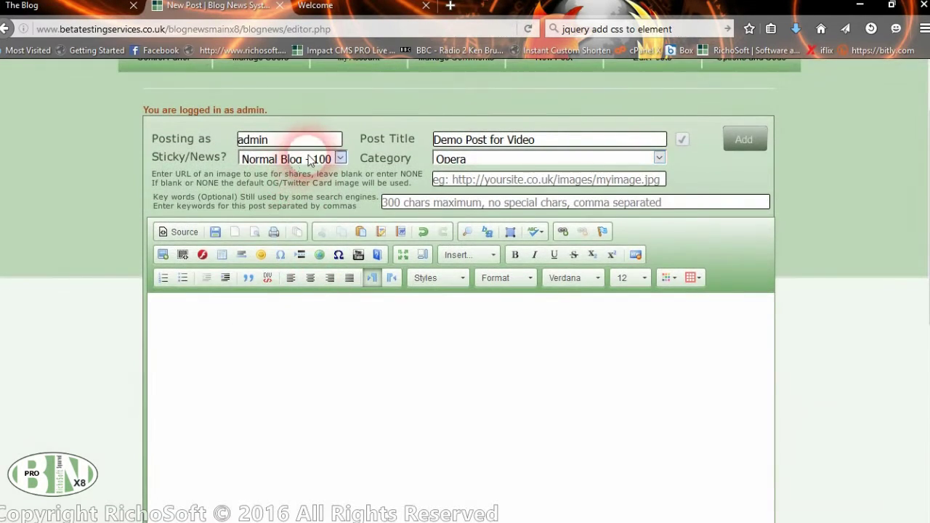
pyautogui.click(311, 160)
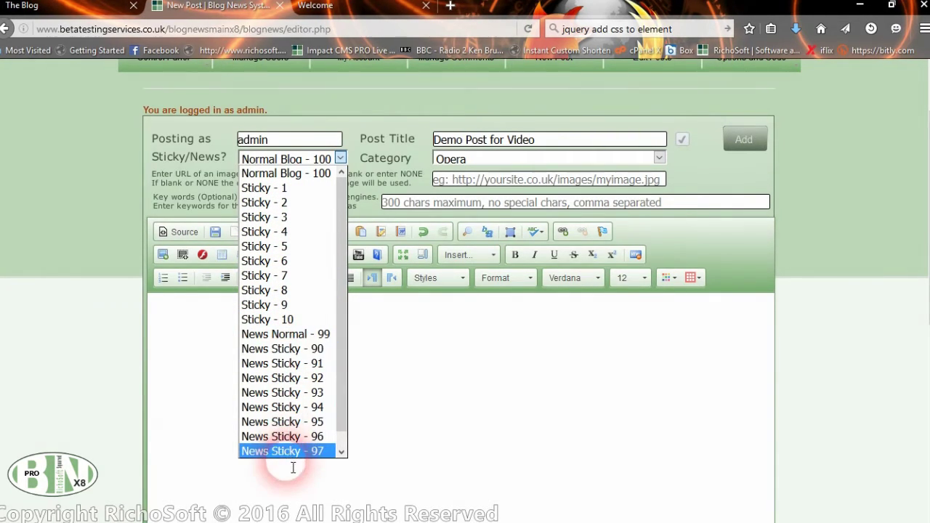
pyautogui.scroll(-1, 336, 421)
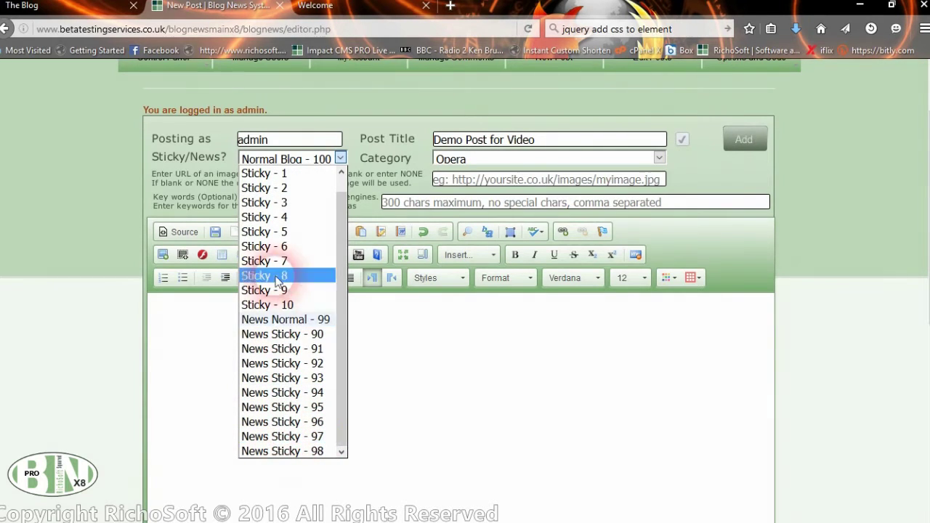
pyautogui.scroll(1, 311, 192)
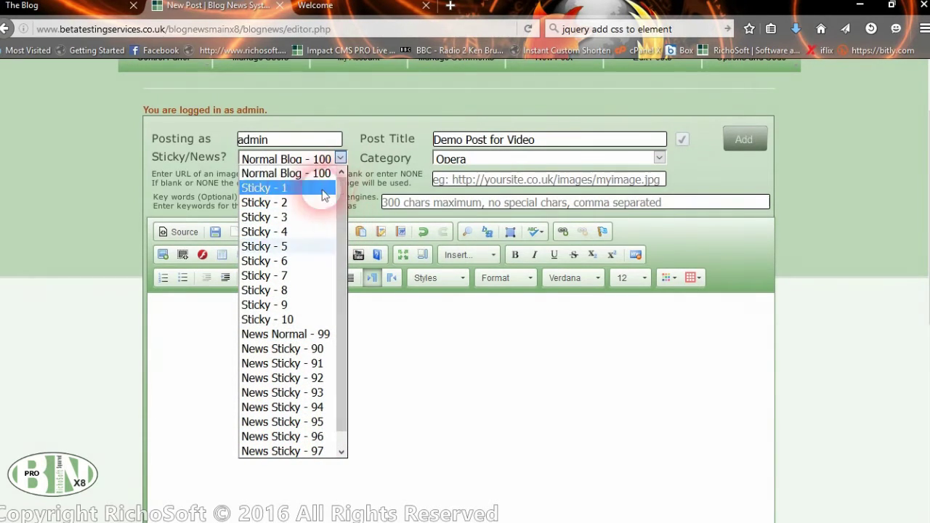
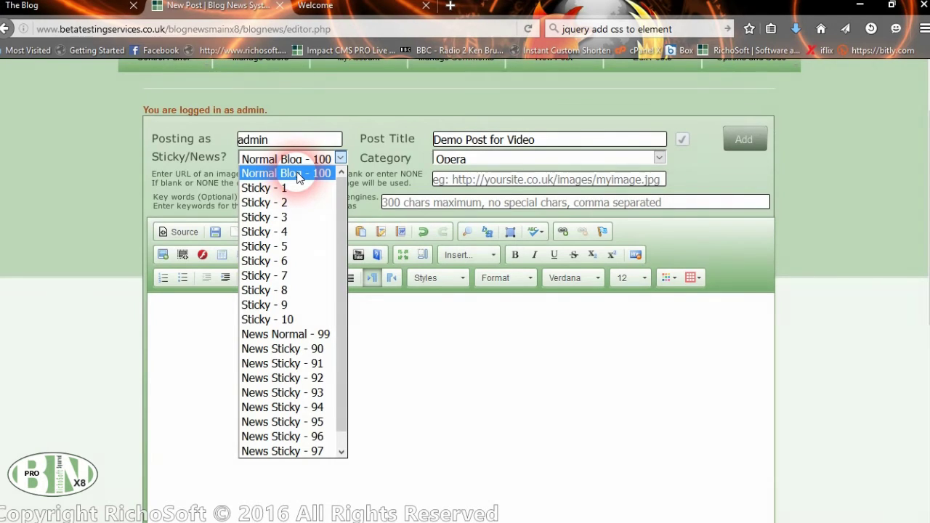
pyautogui.click(298, 174)
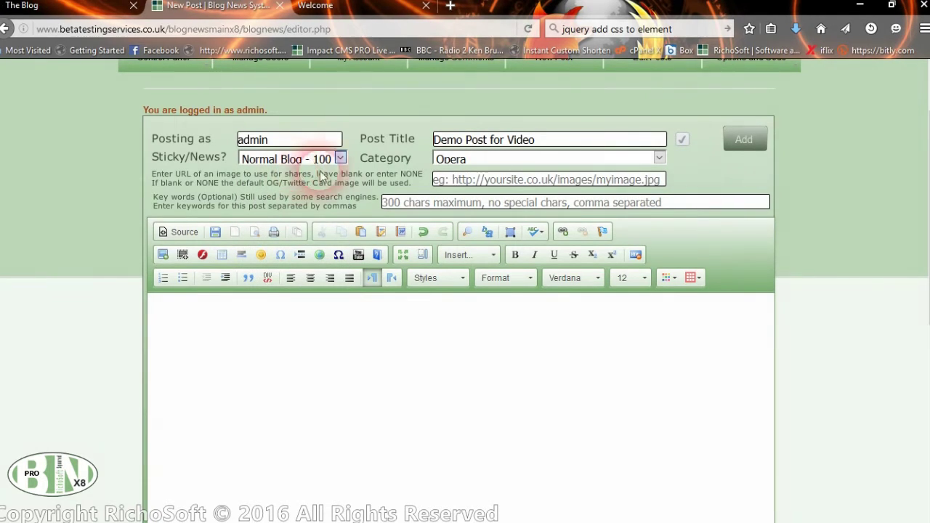
pyautogui.click(305, 161)
pyautogui.click(302, 174)
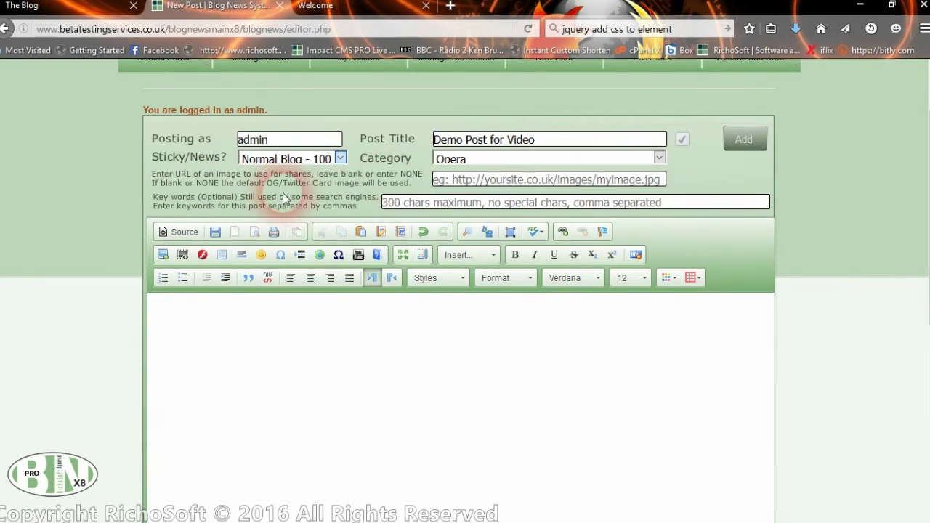
# - Write "This is a demo blog post for the video sample." in the post body
pyautogui.click(304, 208)
pyautogui.click(200, 334)
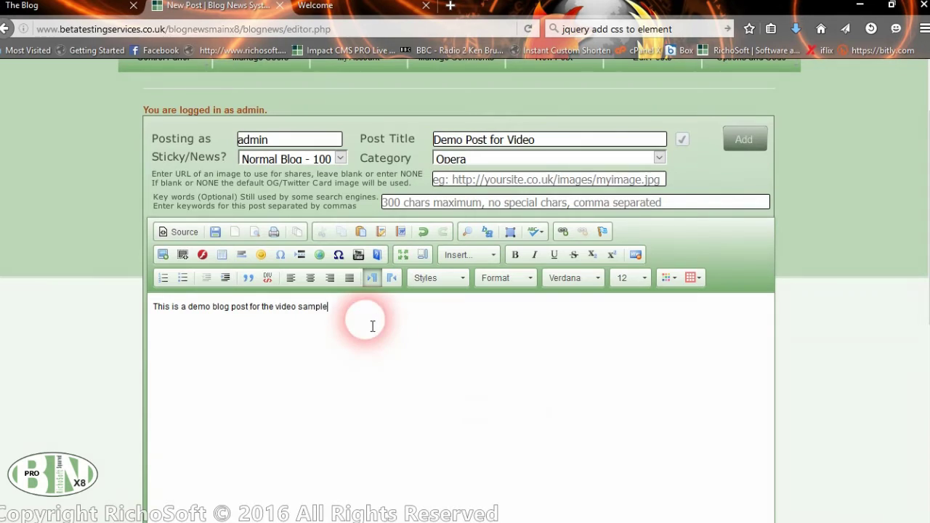
pyautogui.write('.')
# - Format the body sentence as Heading 2 in Tahoma with a larger font size, and place the cursor below it
pyautogui.moveTo(347, 307); pyautogui.dragTo(94, 312)
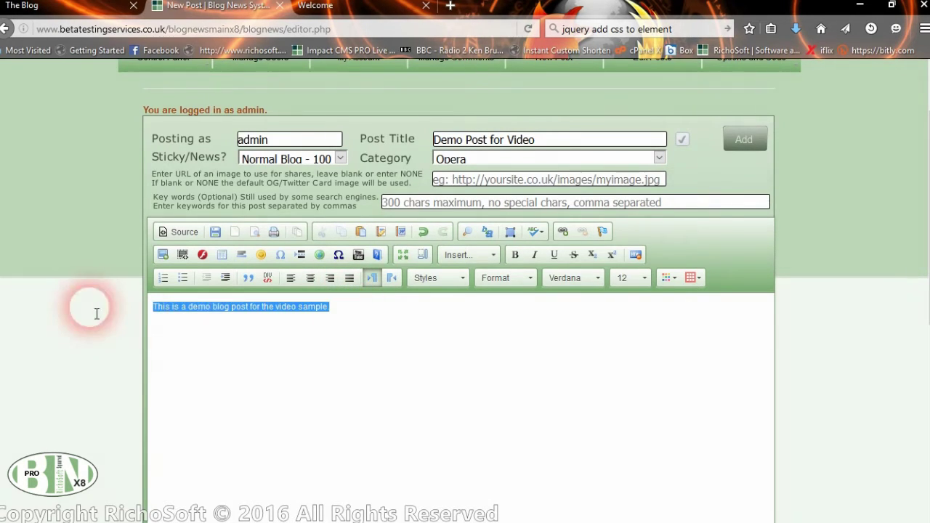
pyautogui.click(507, 278)
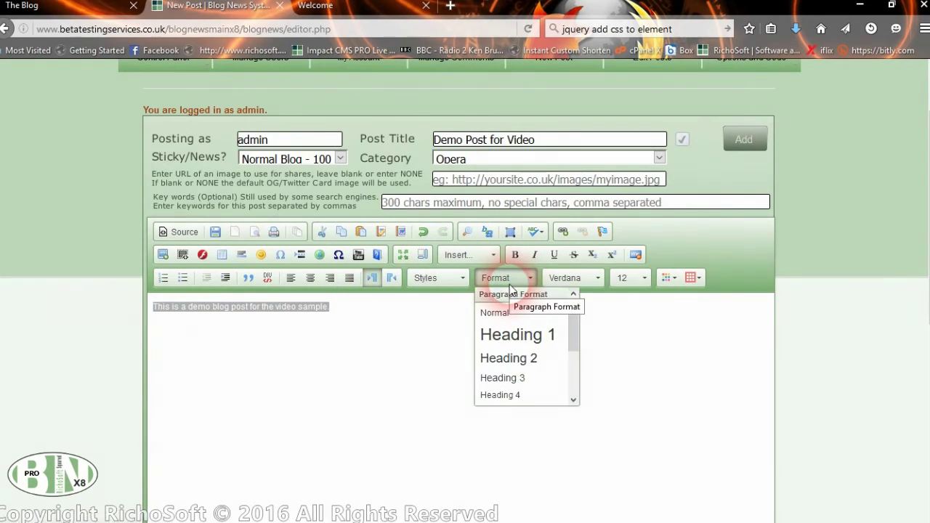
pyautogui.click(520, 358)
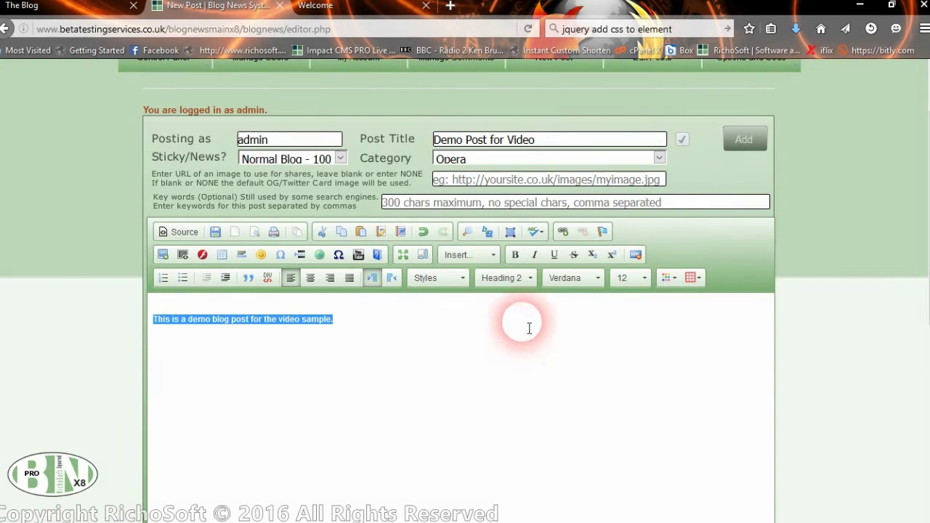
pyautogui.click(576, 282)
pyautogui.click(587, 403)
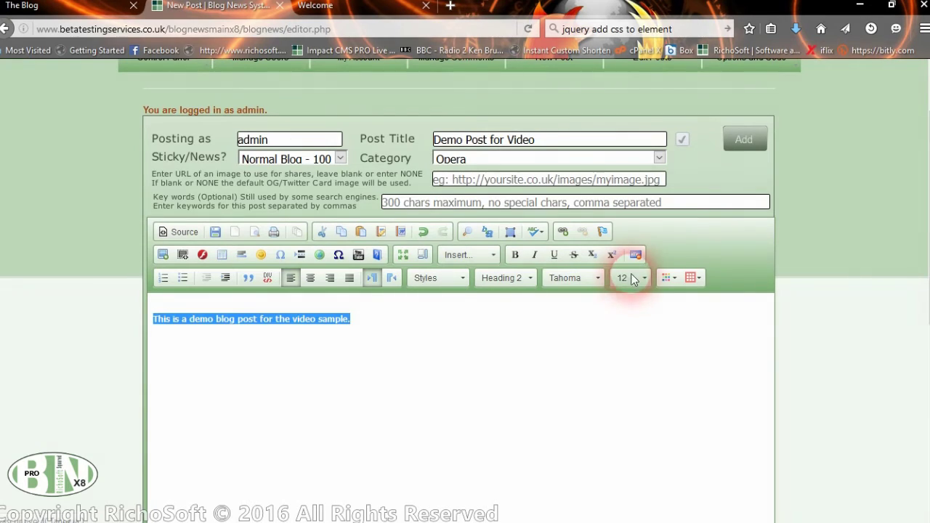
pyautogui.click(633, 278)
pyautogui.moveTo(688, 311); pyautogui.dragTo(691, 368)
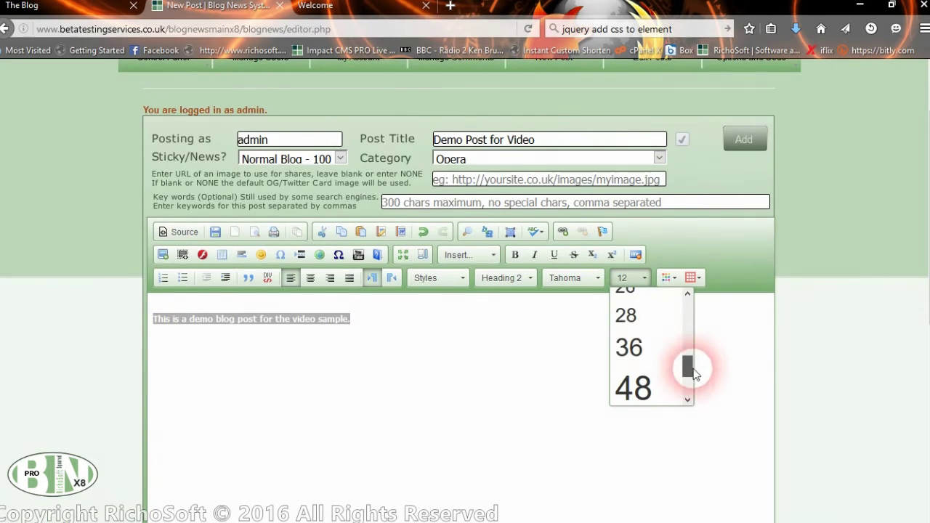
pyautogui.click(646, 331)
pyautogui.click(554, 379)
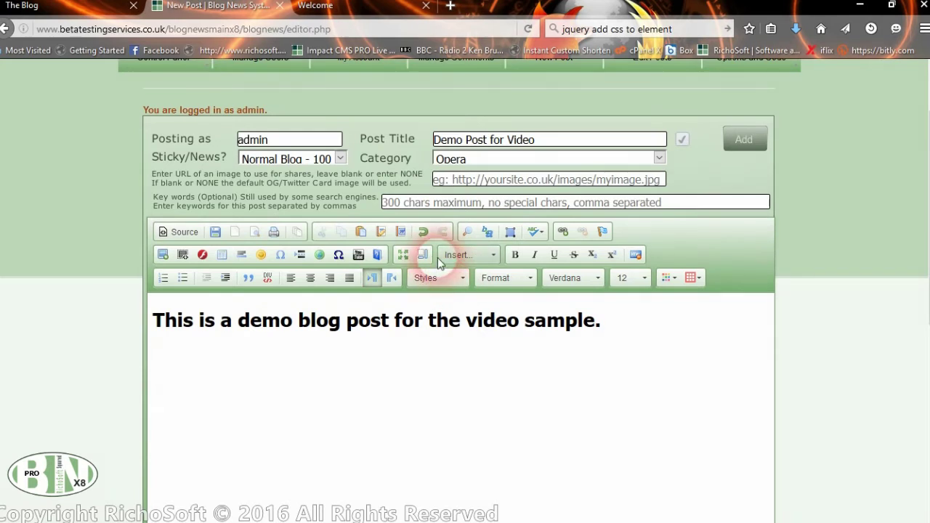
# - Examine the upload option in the single-image properties and cancel without inserting an image
pyautogui.click(164, 254)
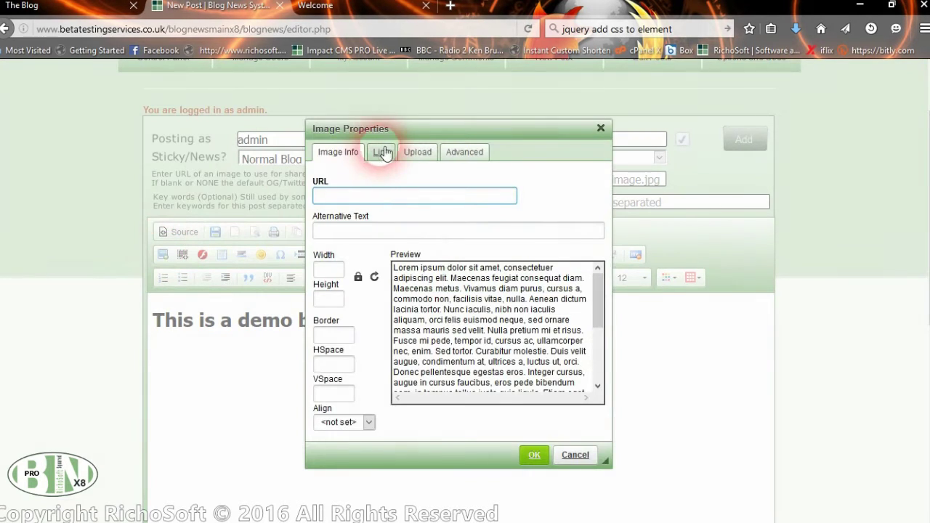
pyautogui.click(411, 153)
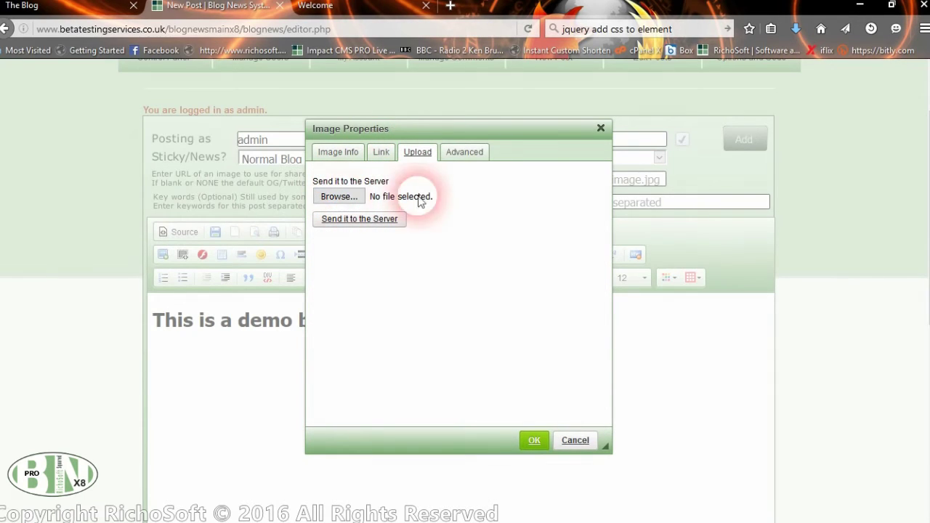
pyautogui.click(575, 441)
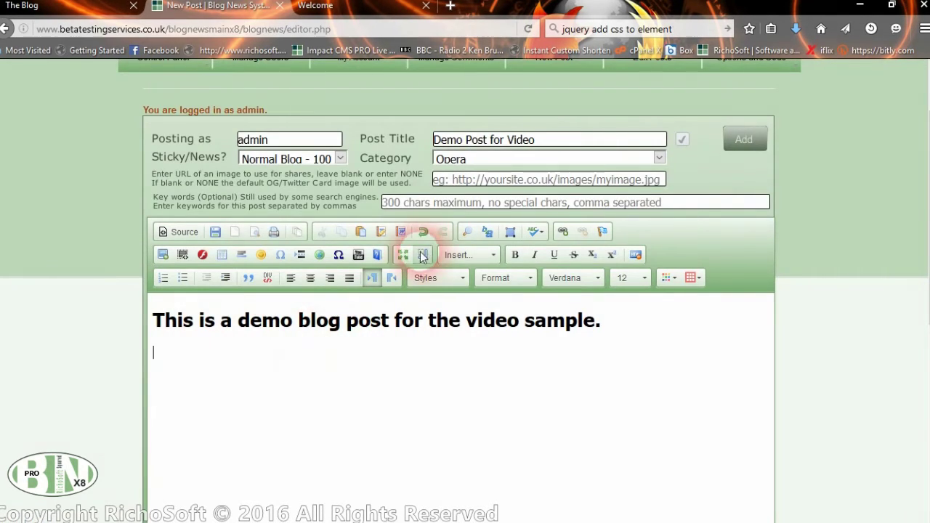
# - Open the multiple-image uploader and browse to the stu folder under data on drive D for files to add
pyautogui.click(479, 258)
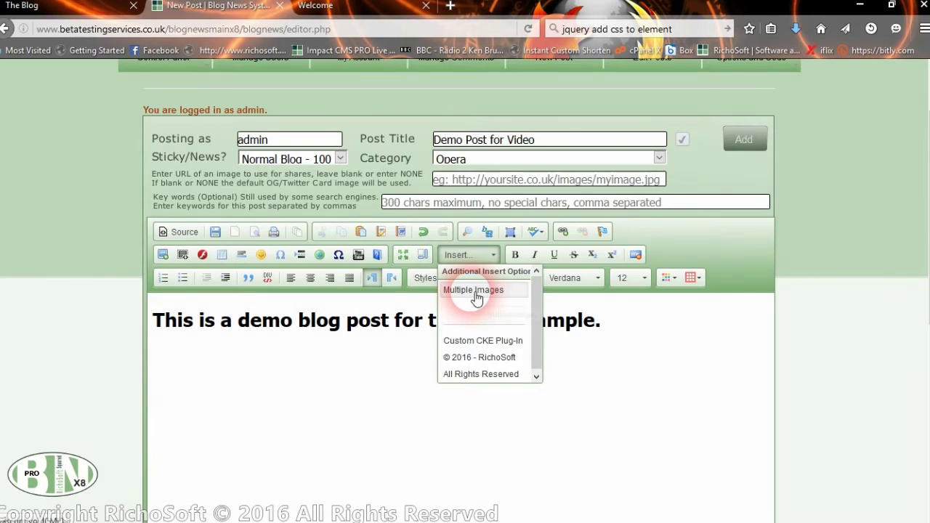
pyautogui.click(474, 291)
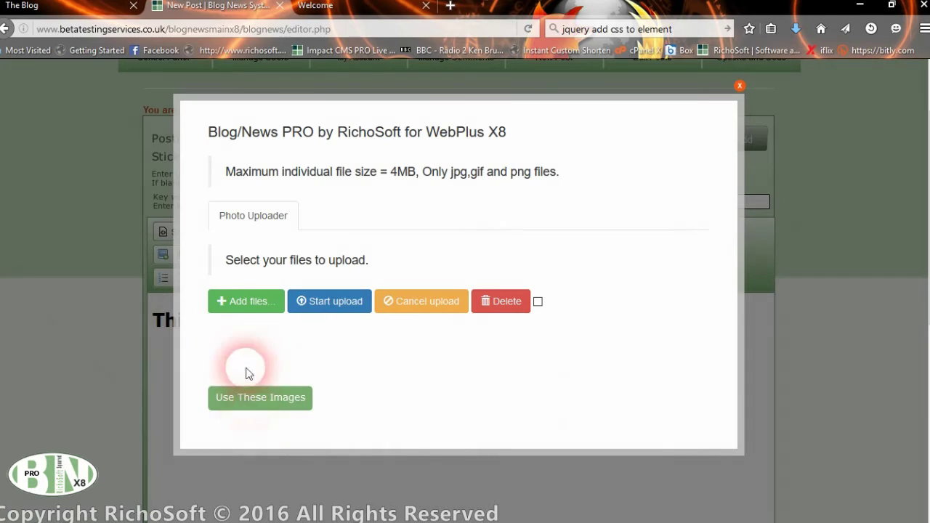
pyautogui.click(247, 301)
pyautogui.moveTo(353, 75); pyautogui.dragTo(355, 95)
pyautogui.scroll(-2, 356, 160)
pyautogui.scroll(-6, 356, 178)
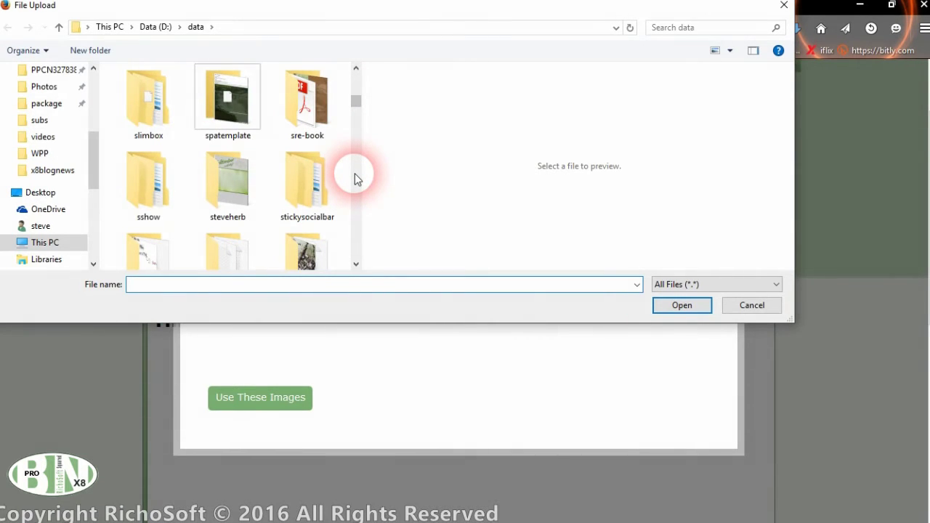
pyautogui.scroll(-3, 355, 173)
pyautogui.doubleClick(308, 99)
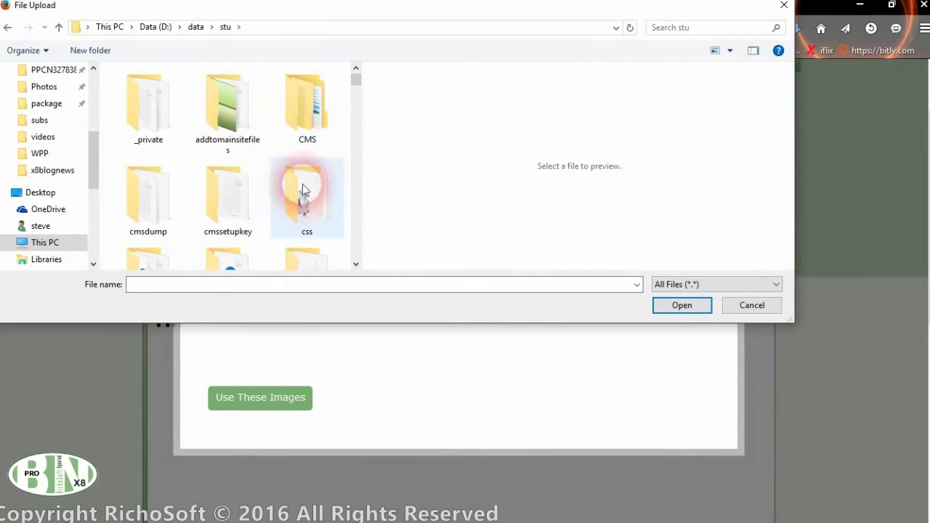
# - Add the three photos numbered 11, 12 and 12A to the upload list and look over the list
pyautogui.scroll(-10, 291, 201)
pyautogui.scroll(-3, 289, 202)
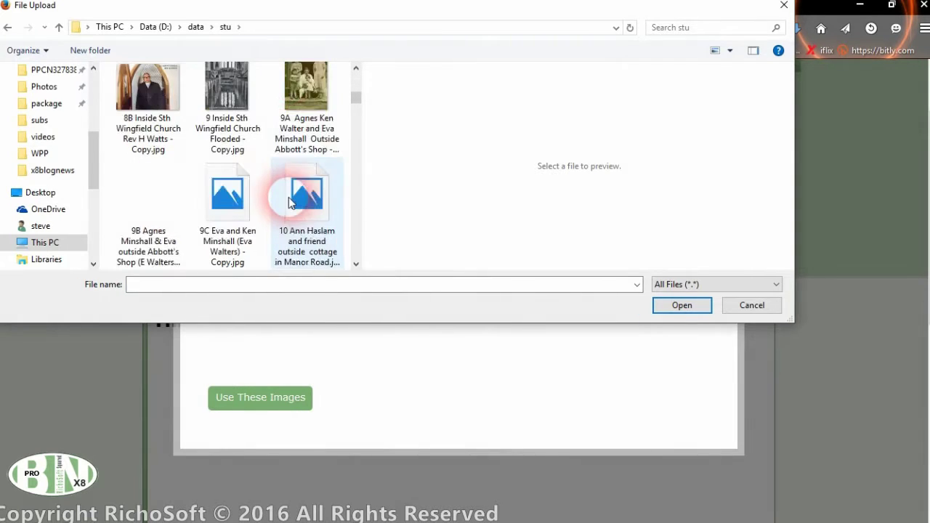
pyautogui.scroll(-2, 289, 202)
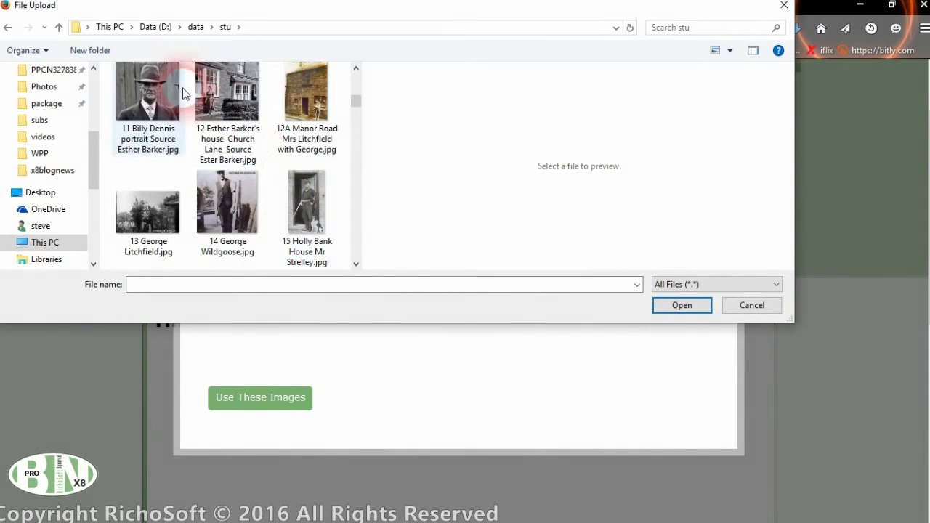
pyautogui.click(155, 109)
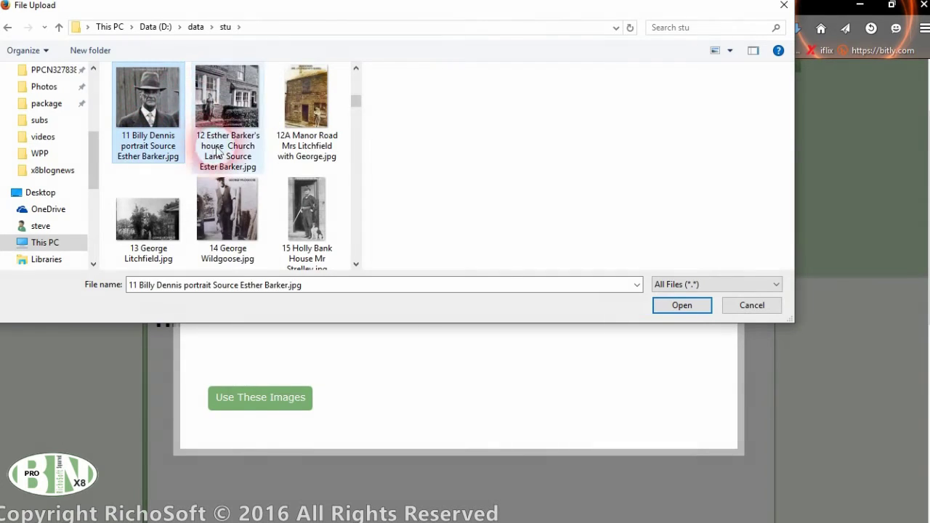
pyautogui.keyDown('ctrl'); pyautogui.click(208, 98); pyautogui.keyUp('ctrl')
pyautogui.keyDown('ctrl'); pyautogui.click(292, 125); pyautogui.keyUp('ctrl')
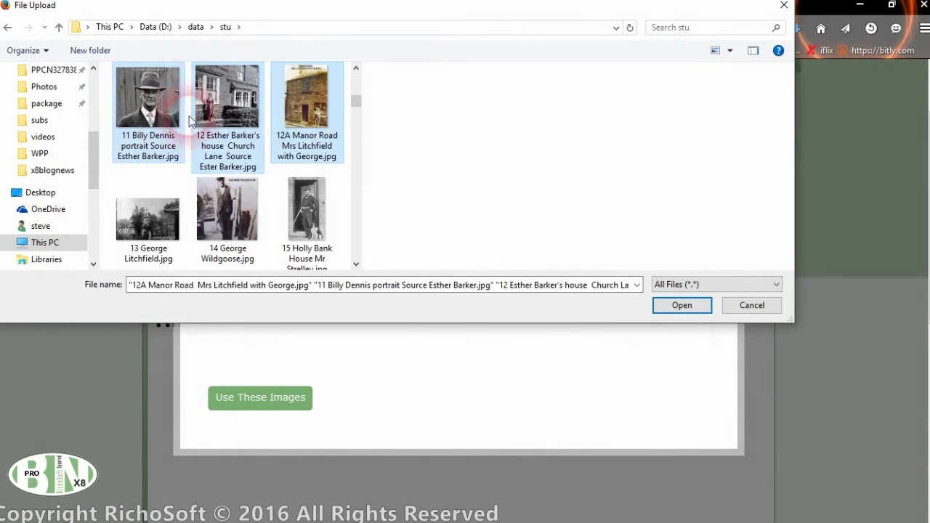
pyautogui.click(672, 306)
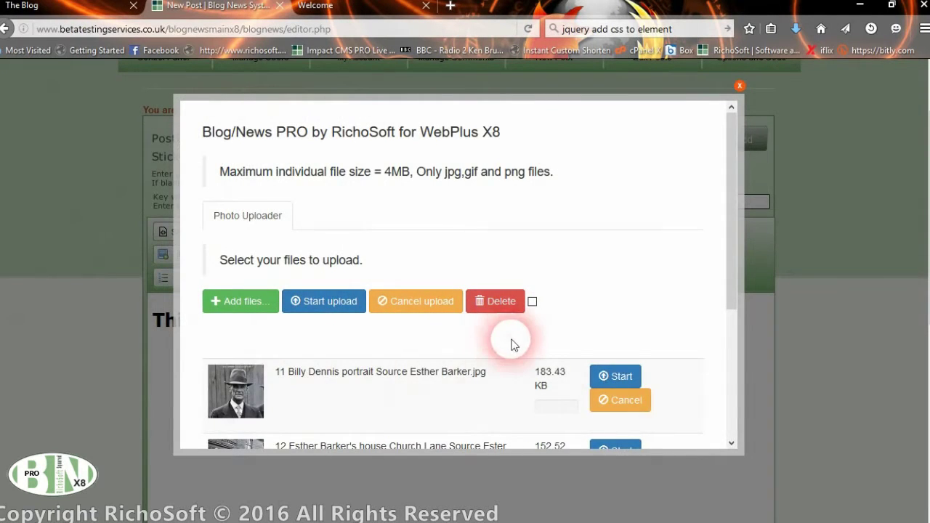
pyautogui.scroll(-3, 456, 373)
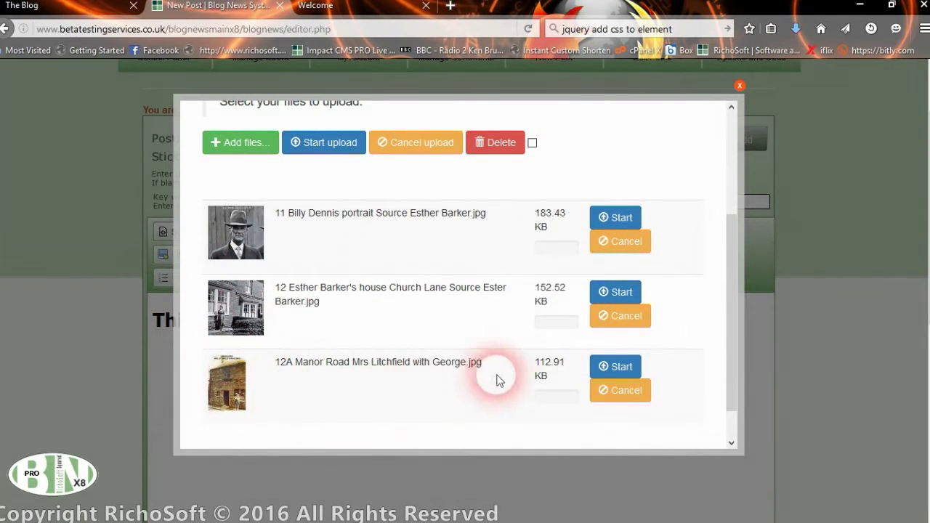
pyautogui.scroll(2, 396, 385)
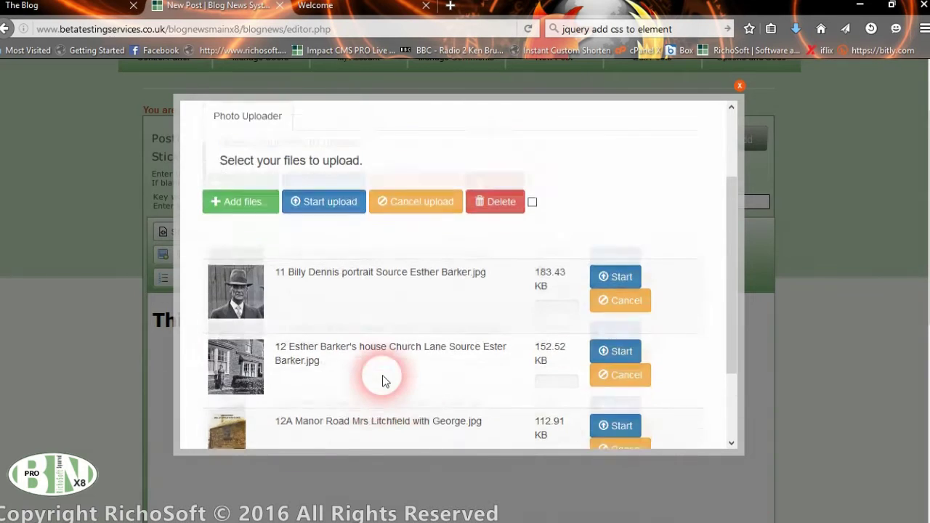
# - Start the upload of the three listed photos and remove photo 12's entry from the list
pyautogui.click(352, 227)
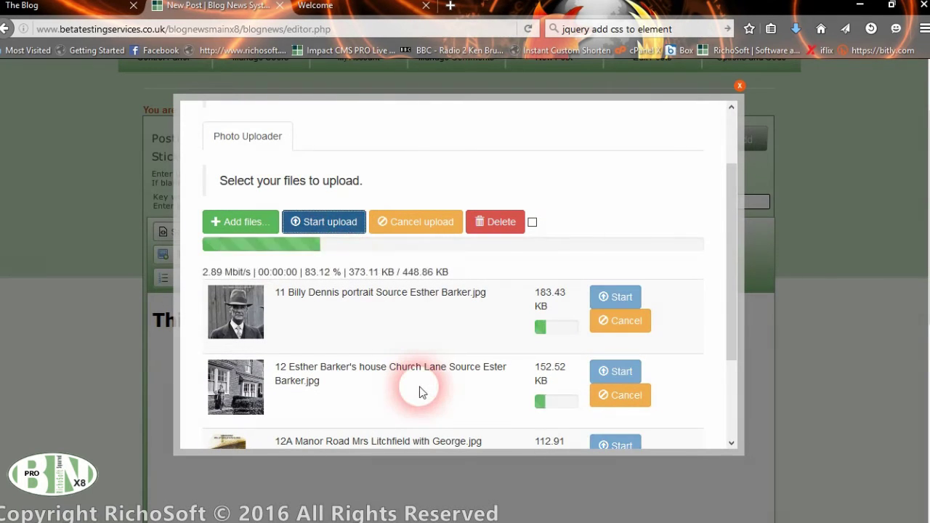
pyautogui.scroll(-3, 417, 411)
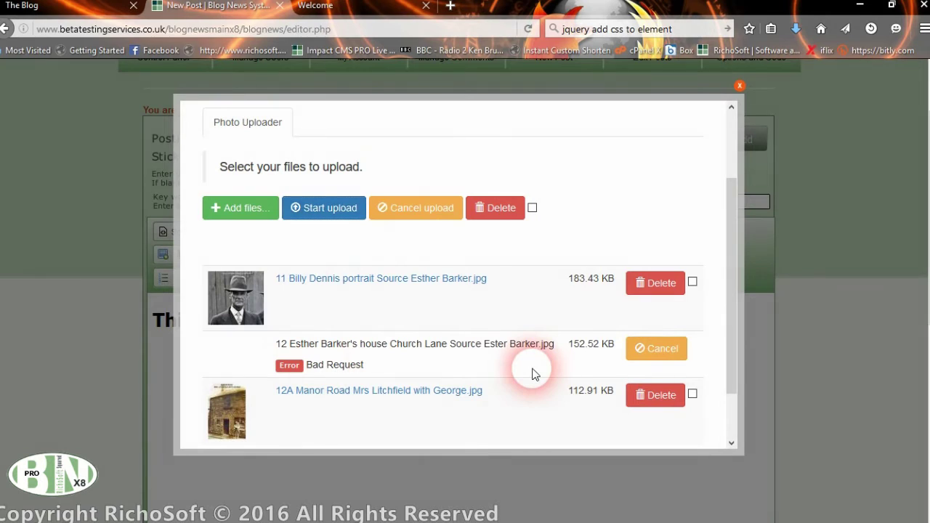
pyautogui.click(648, 355)
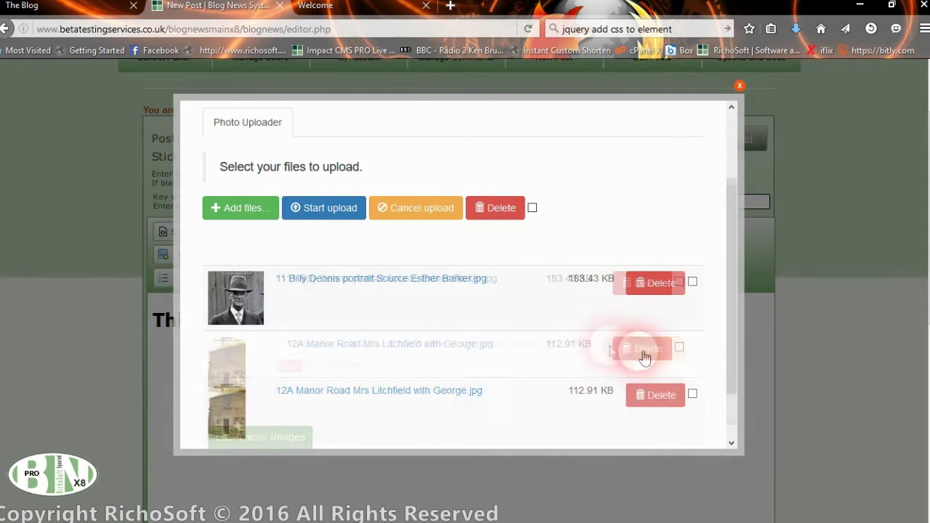
# - Remove the apostrophe from photo 12's file name in the stu folder and add the renamed file to the upload list
pyautogui.click(249, 211)
pyautogui.moveTo(353, 83); pyautogui.dragTo(352, 95)
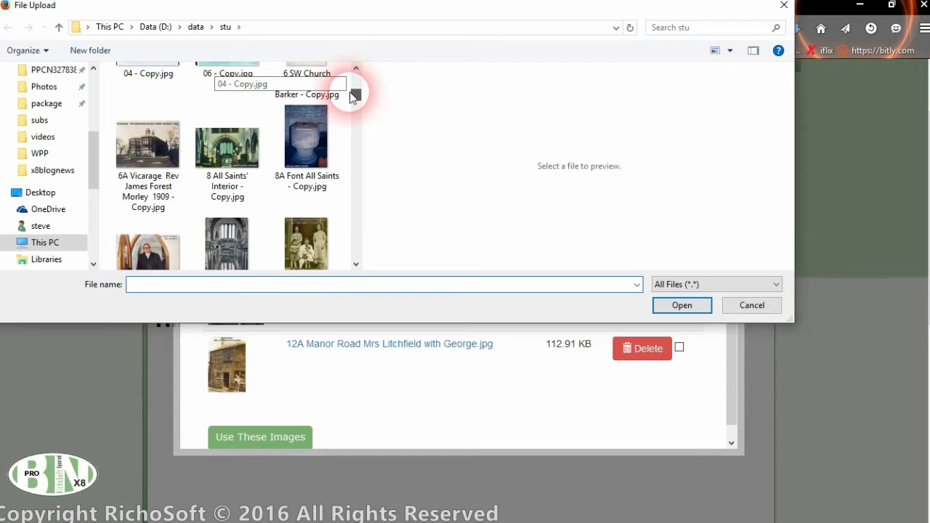
pyautogui.scroll(-5, 355, 184)
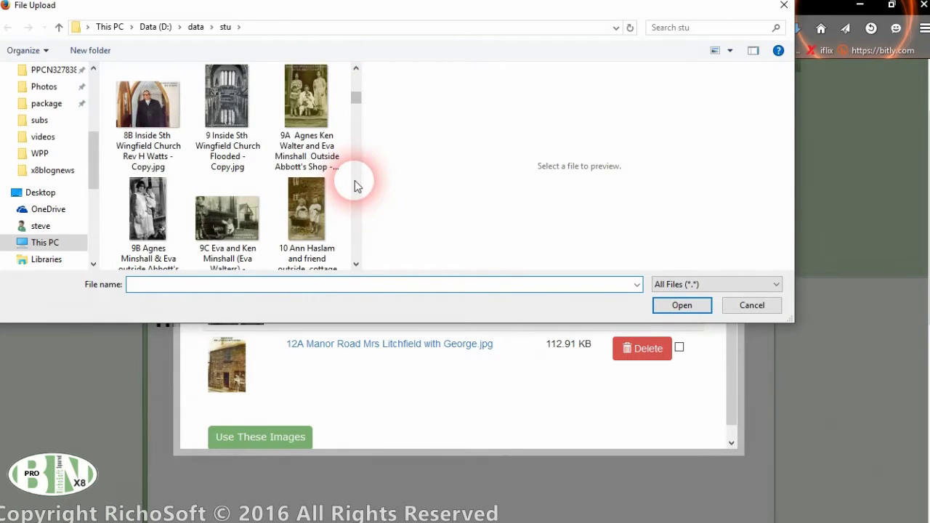
pyautogui.click(258, 221)
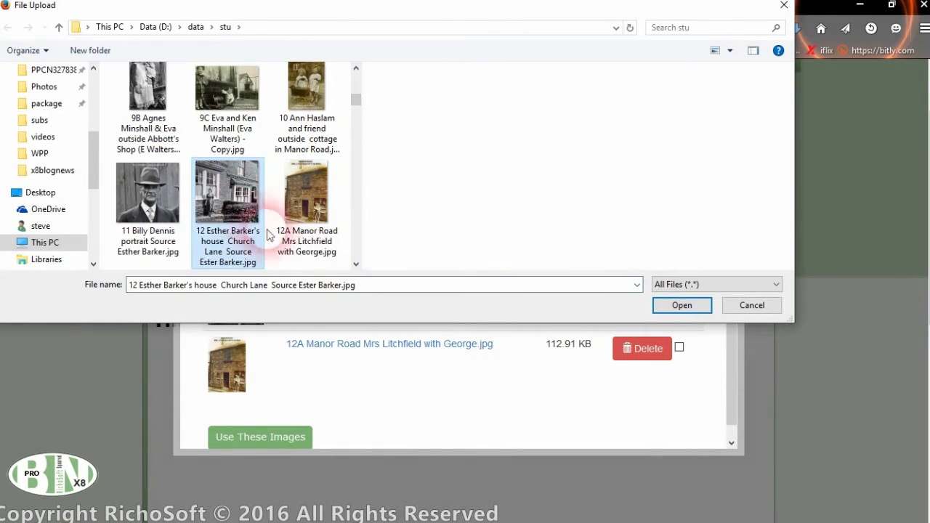
pyautogui.click(245, 231)
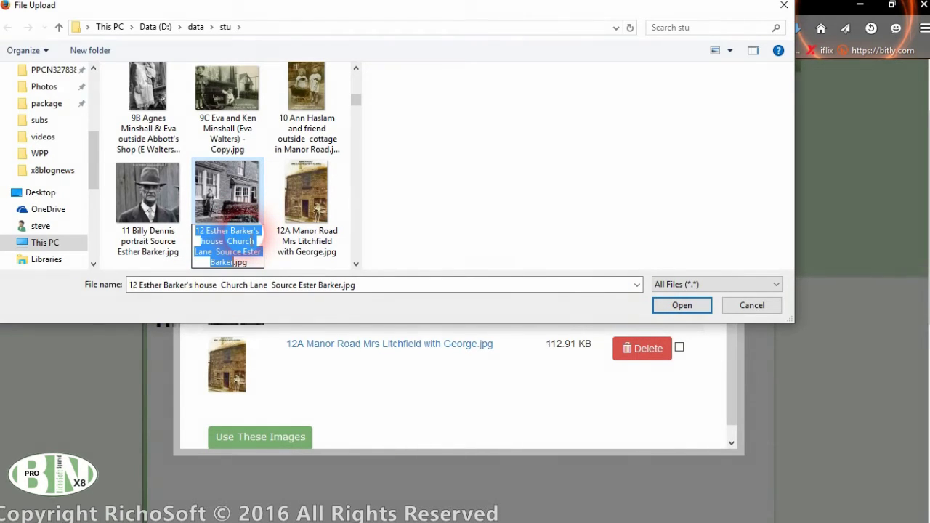
pyautogui.click(256, 242)
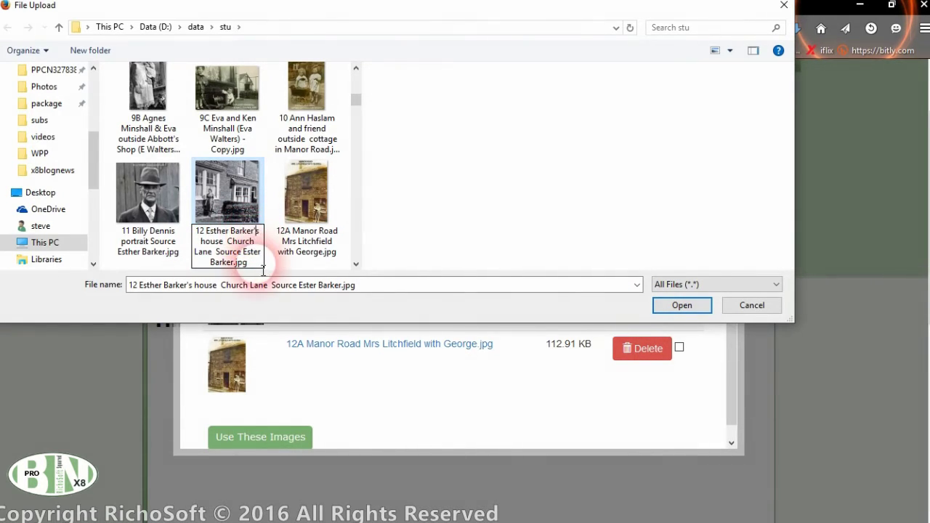
pyautogui.click(263, 266)
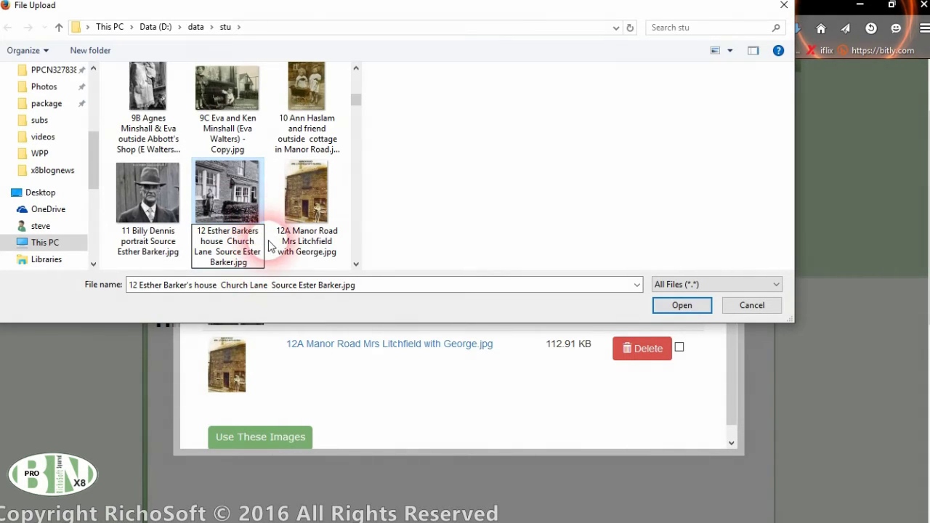
pyautogui.click(222, 202)
pyautogui.click(683, 305)
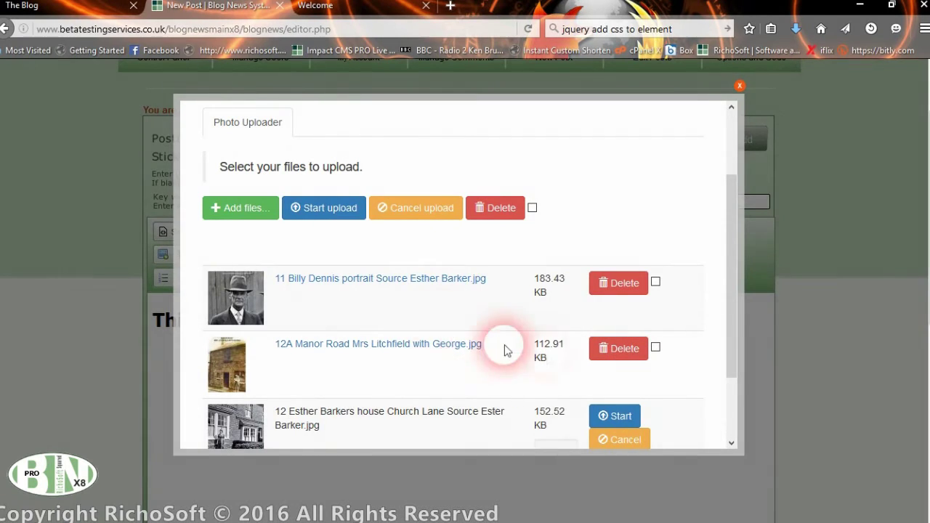
# - Upload the renamed photo 12 and insert all the uploaded images into the post
pyautogui.click(341, 218)
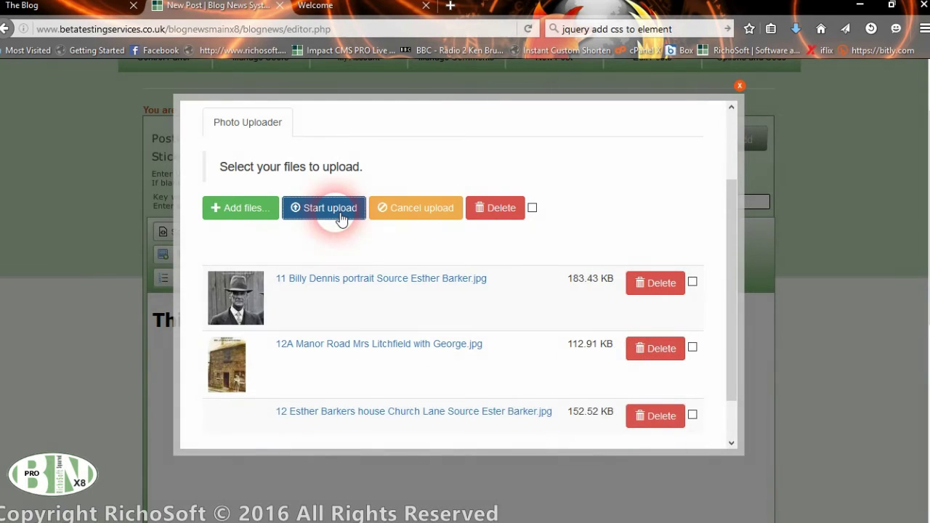
pyautogui.scroll(-2, 443, 369)
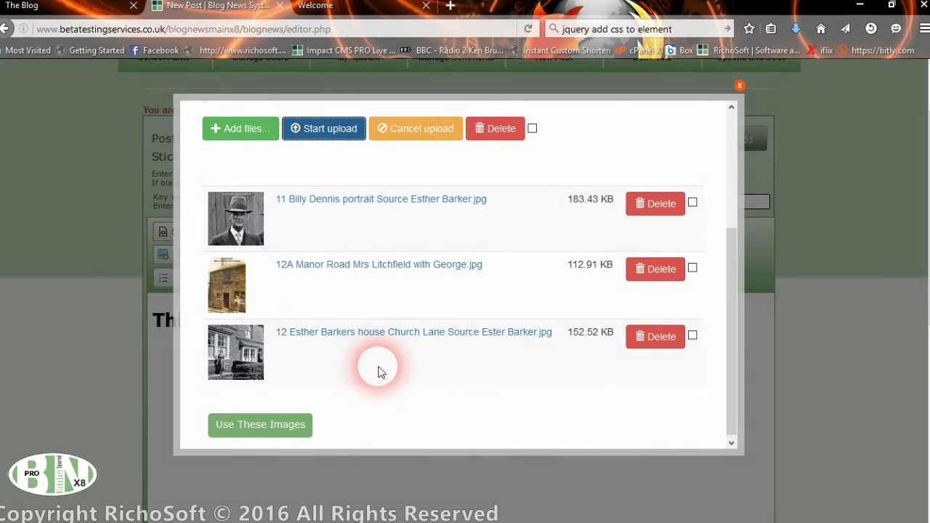
pyautogui.click(247, 428)
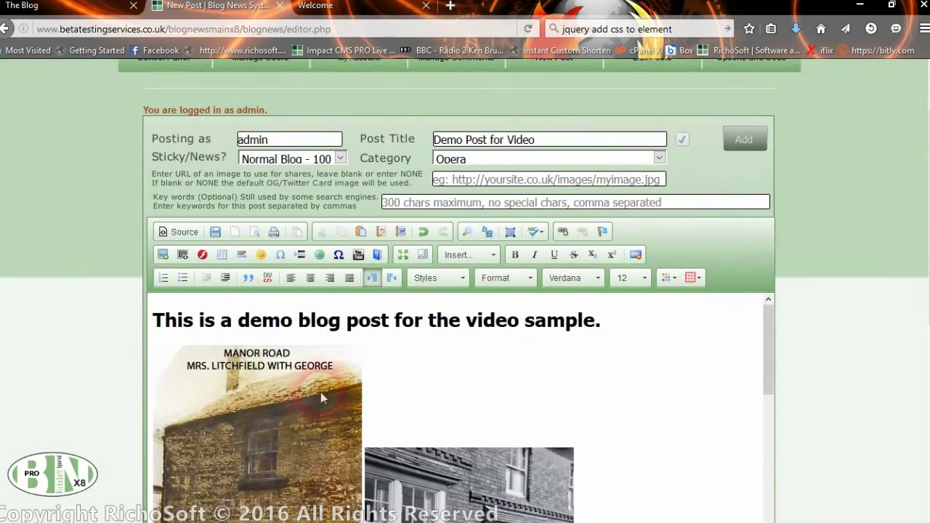
# - Give the Manor Road photo a border of 1, horizontal and vertical spacing of 5, and left alignment
pyautogui.scroll(-8, 321, 392)
pyautogui.click(419, 450)
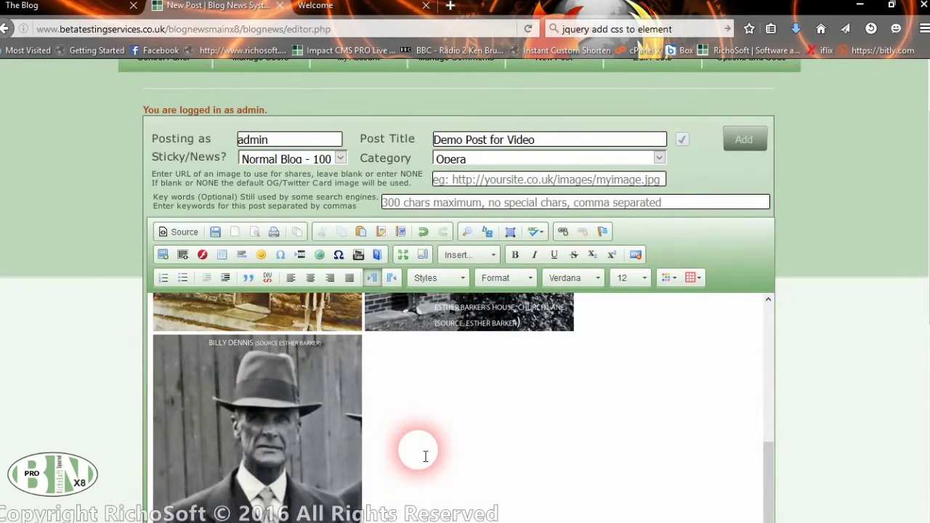
pyautogui.scroll(5, 425, 455)
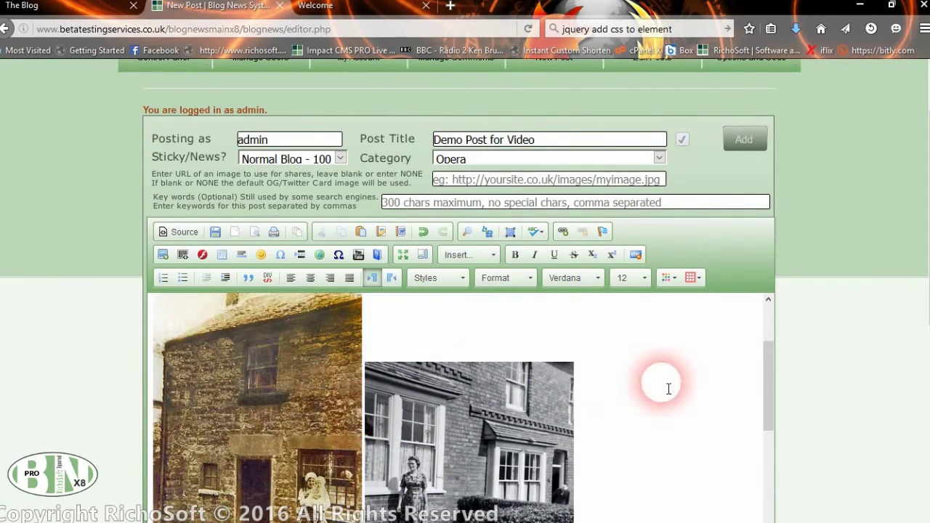
pyautogui.doubleClick(257, 394)
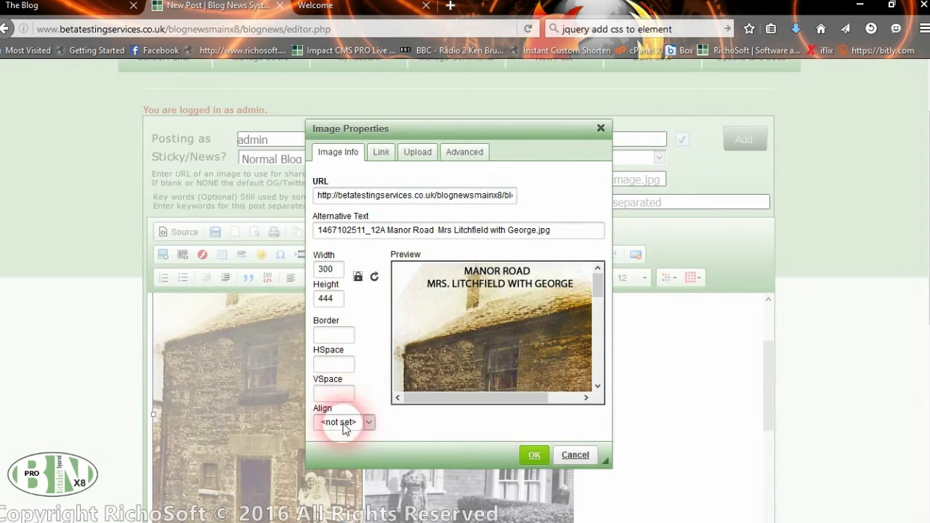
pyautogui.click(333, 334)
pyautogui.click(343, 363)
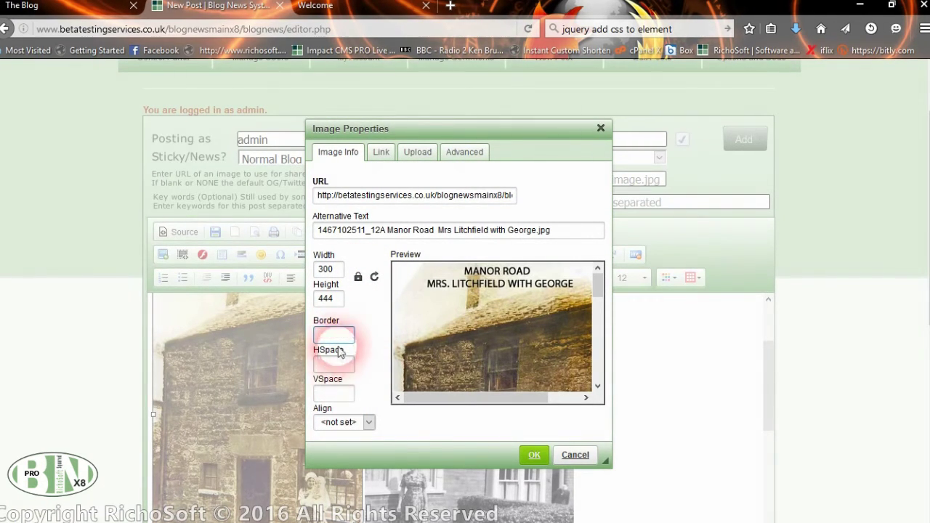
pyautogui.write('5')
pyautogui.click(333, 393)
pyautogui.write('5')
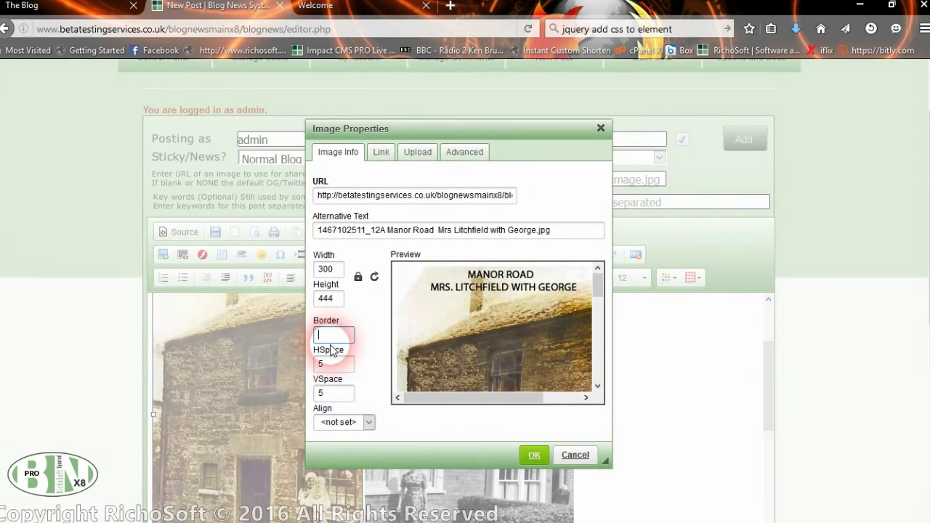
pyautogui.write('1')
pyautogui.click(342, 421)
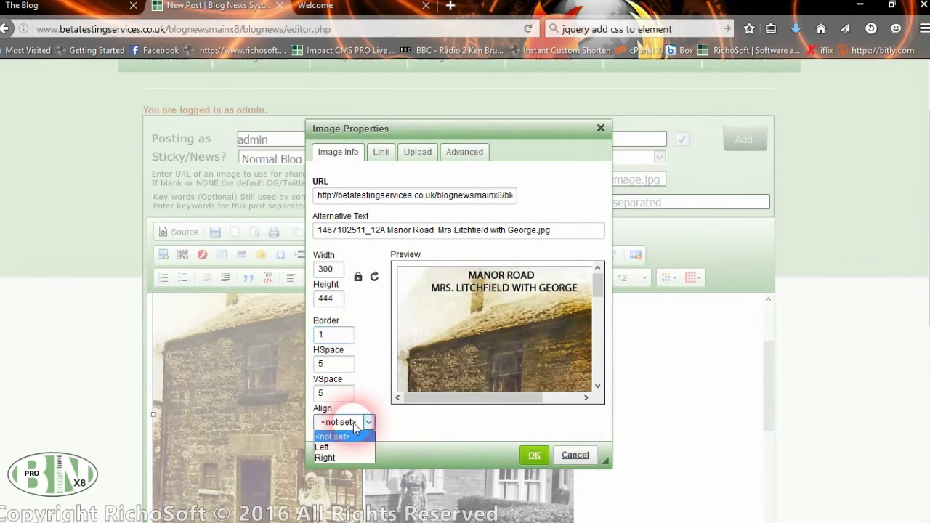
pyautogui.click(323, 447)
pyautogui.click(533, 454)
# - Give the Church Lane house photo a border of 1, horizontal and vertical spacing of 5, and left alignment
pyautogui.scroll(-2, 454, 397)
pyautogui.scroll(3, 479, 389)
pyautogui.doubleClick(482, 398)
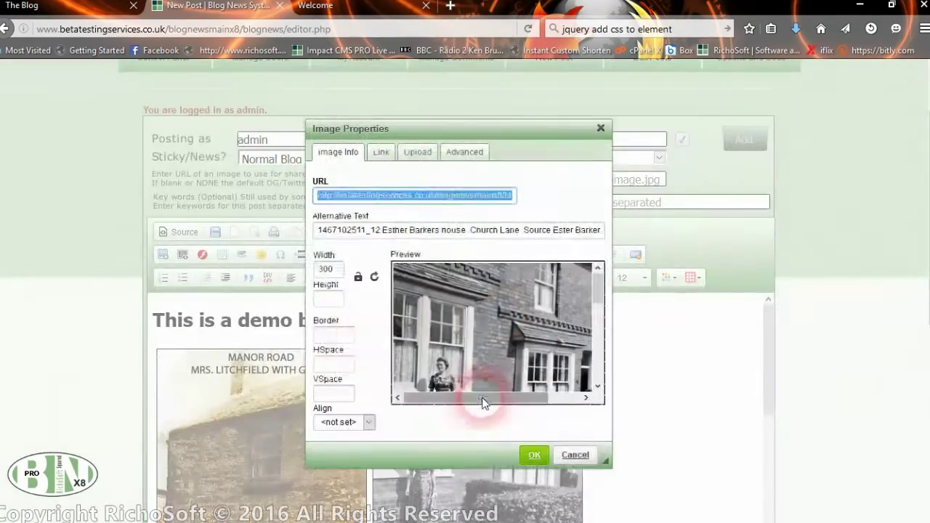
pyautogui.click(327, 298)
pyautogui.click(334, 335)
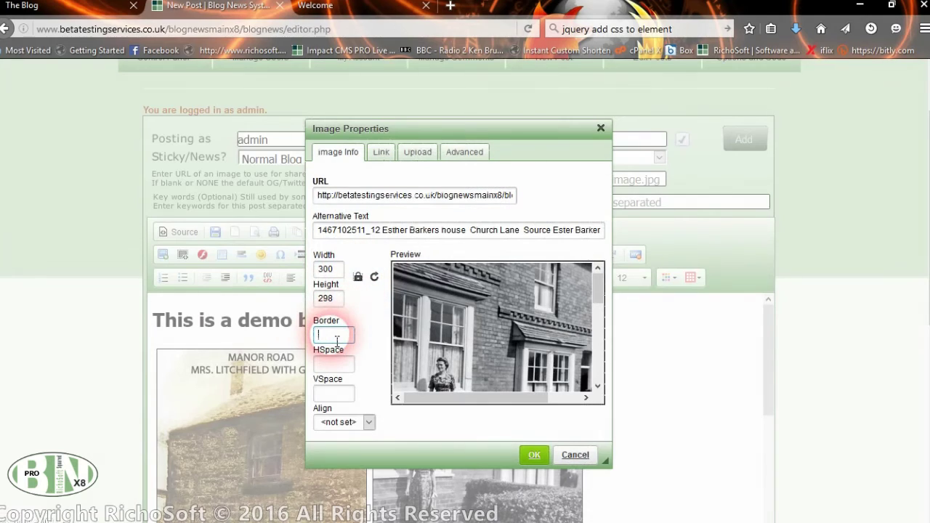
pyautogui.click(337, 365)
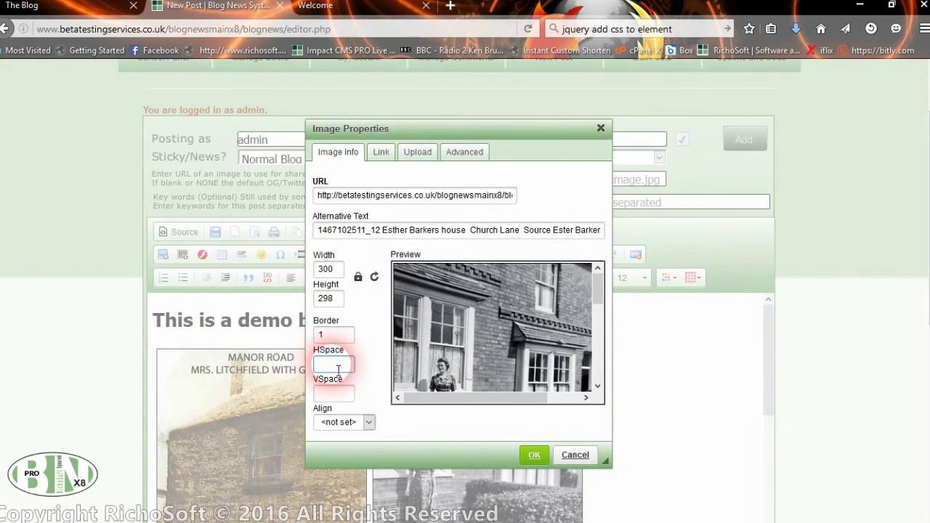
pyautogui.write('5')
pyautogui.click(336, 393)
pyautogui.write('5')
pyautogui.click(346, 424)
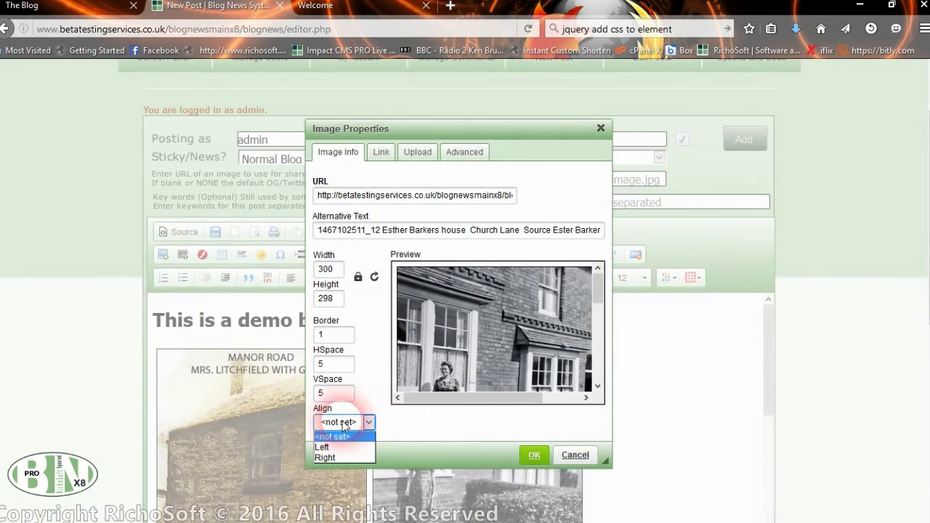
pyautogui.click(327, 447)
pyautogui.click(534, 455)
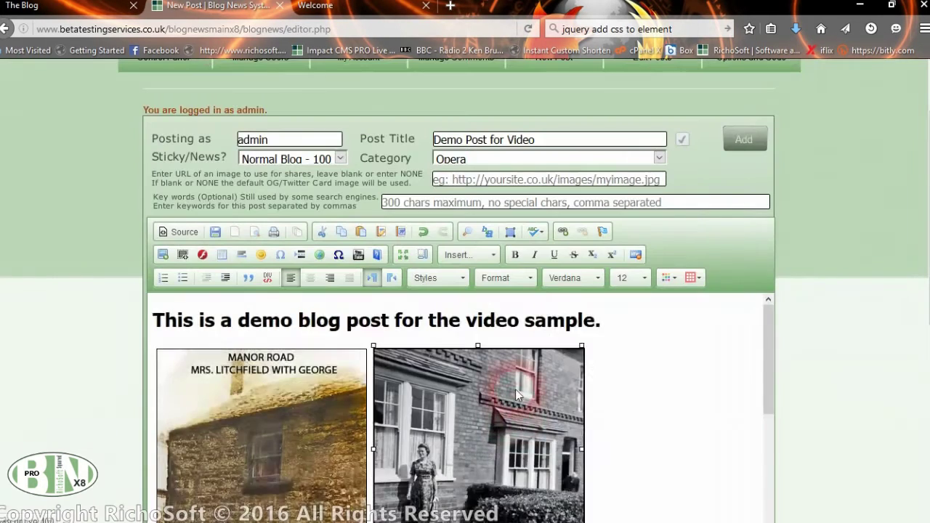
# - Give the portrait of the man in the hat a border of 1, horizontal and vertical spacing of 5, and left alignment
pyautogui.scroll(-5, 516, 394)
pyautogui.doubleClick(472, 401)
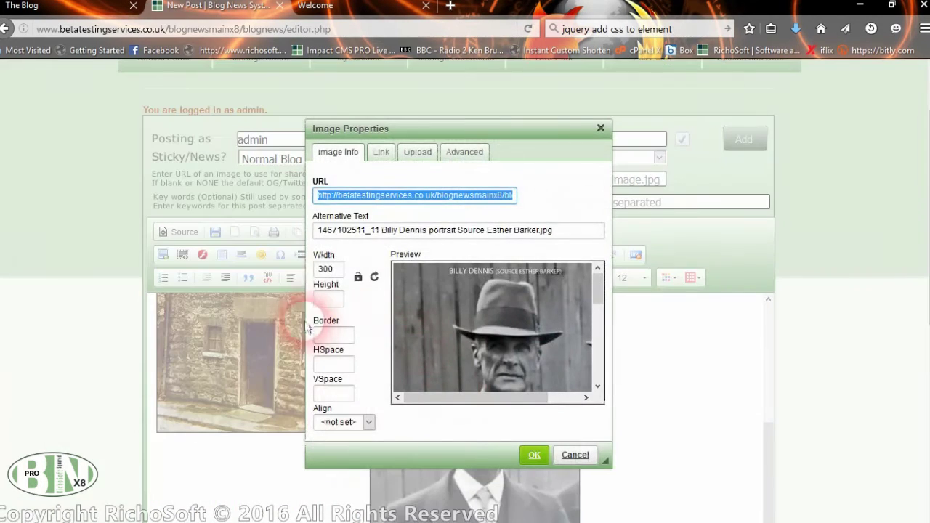
pyautogui.click(333, 335)
pyautogui.write('1')
pyautogui.click(341, 366)
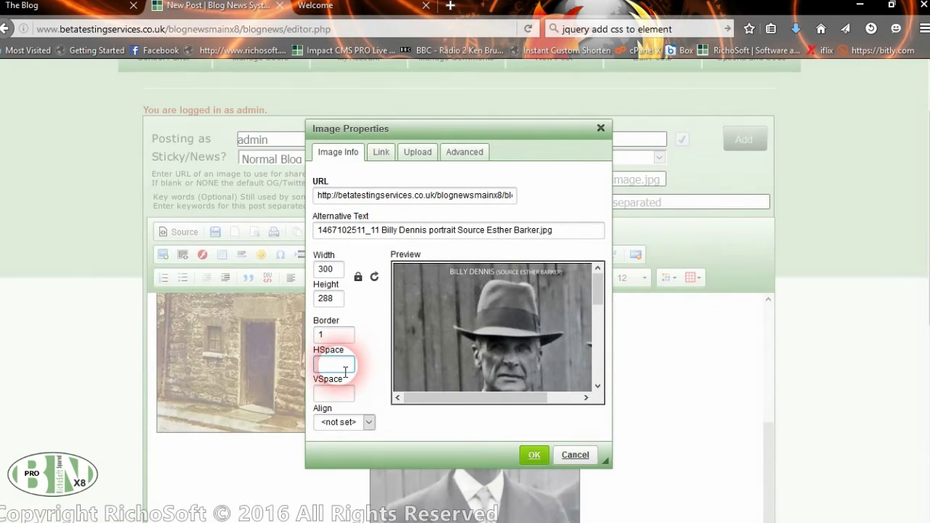
pyautogui.write('5')
pyautogui.click(343, 397)
pyautogui.write('5')
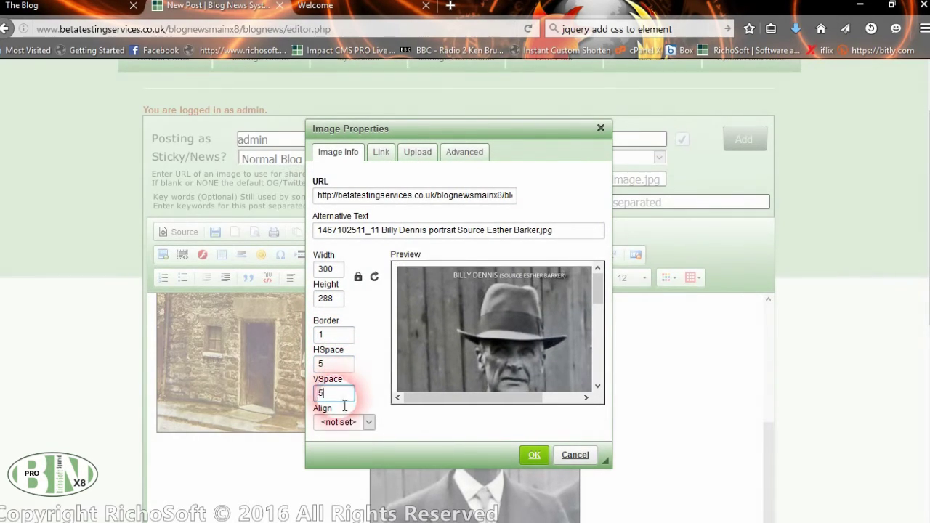
pyautogui.click(345, 422)
pyautogui.click(333, 447)
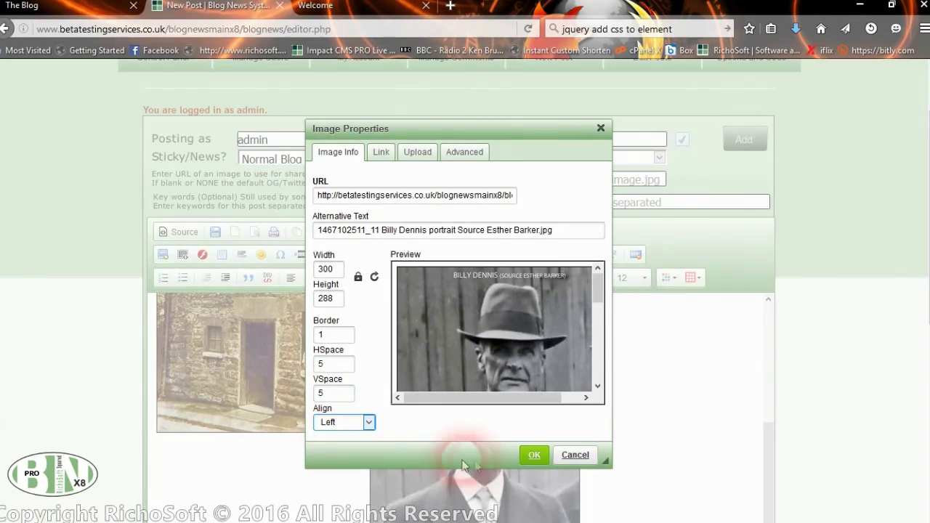
pyautogui.click(535, 455)
# - Shrink the portrait slightly and scale the Manor Road photo down to the house photo's height, so all three images share one row
pyautogui.scroll(-5, 639, 447)
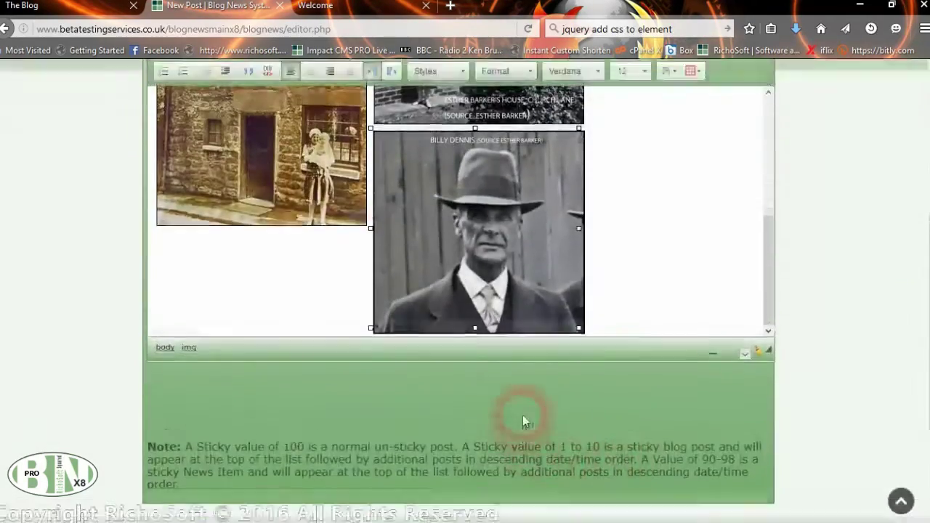
pyautogui.scroll(5, 509, 407)
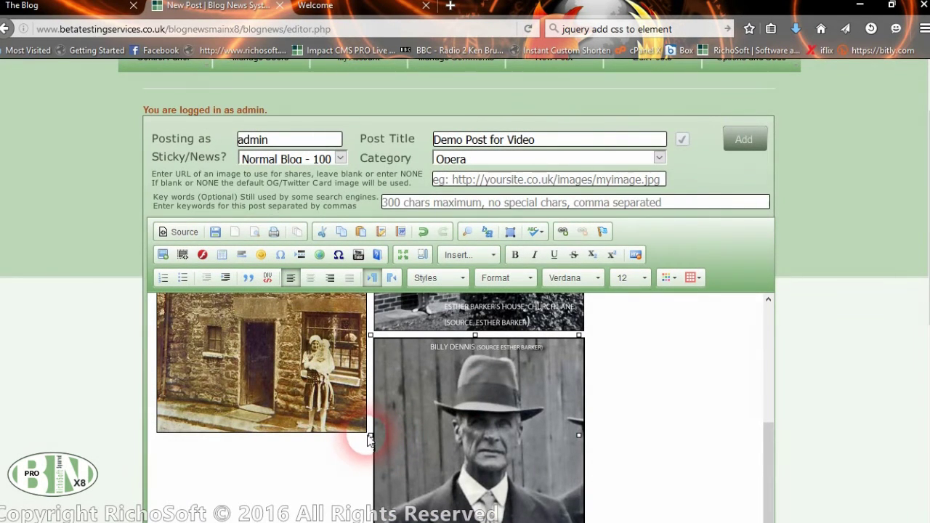
pyautogui.moveTo(372, 436)
pyautogui.mouseDown()
pyautogui.moveTo(348, 414)
pyautogui.moveTo(375, 421)
pyautogui.mouseUp()
pyautogui.scroll(5, 375, 422)
pyautogui.scroll(-4, 409, 465)
pyautogui.moveTo(367, 434); pyautogui.dragTo(289, 355)
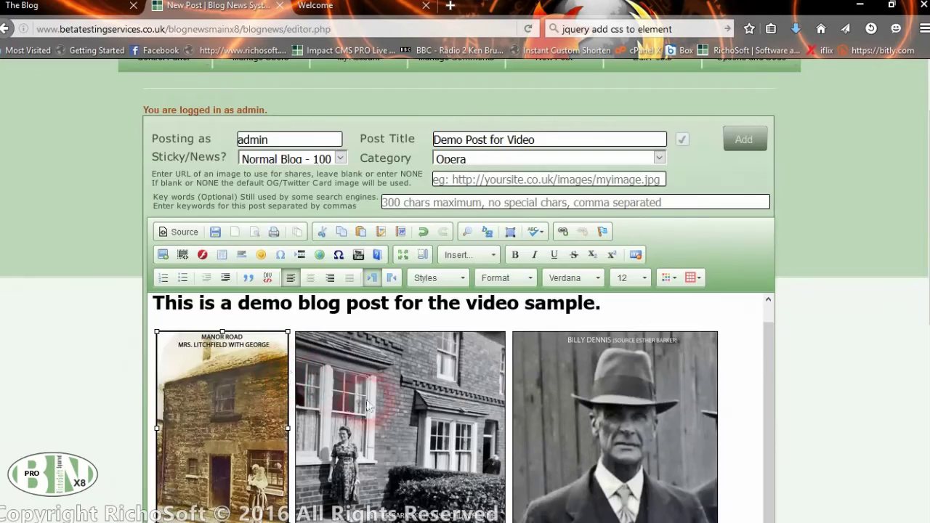
pyautogui.scroll(-3, 368, 407)
pyautogui.moveTo(292, 295)
pyautogui.mouseDown()
pyautogui.moveTo(283, 296)
pyautogui.moveTo(297, 301)
pyautogui.mouseUp()
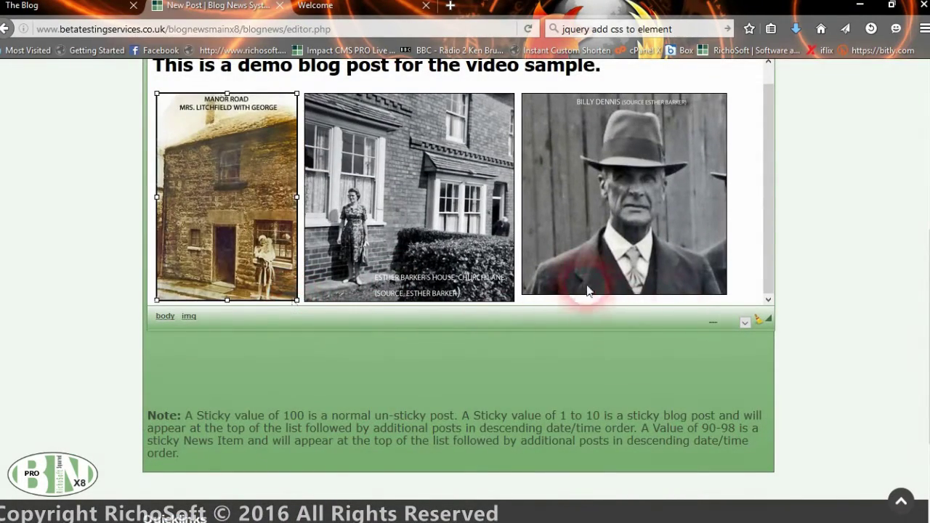
pyautogui.click(758, 235)
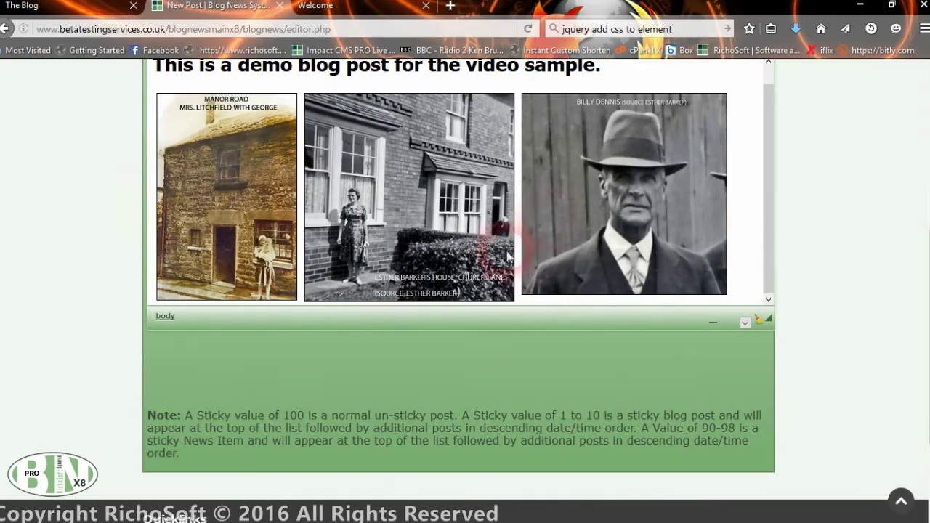
pyautogui.scroll(2, 432, 141)
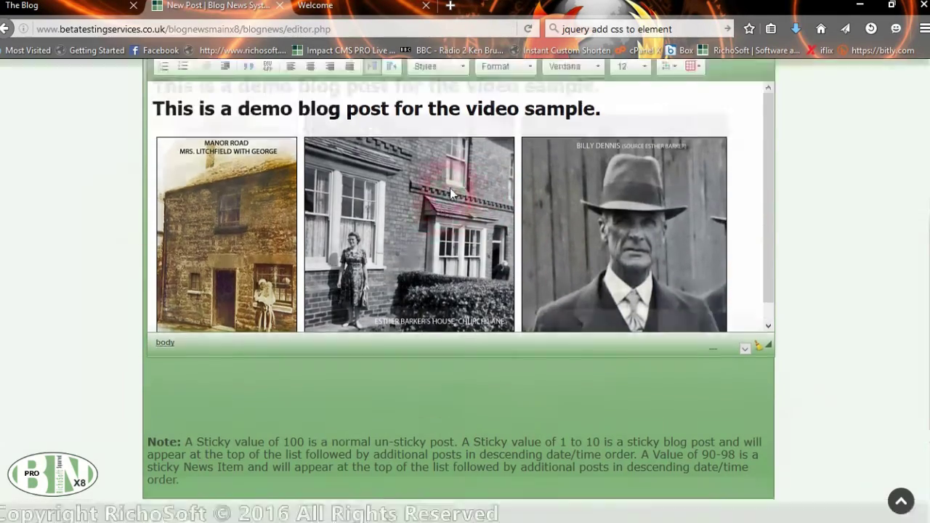
pyautogui.scroll(-1, 422, 191)
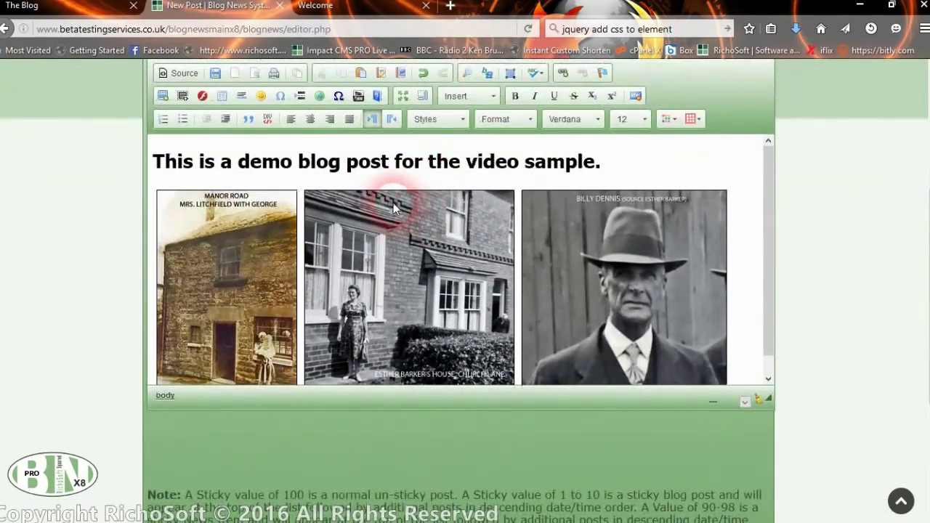
# - Copy the image URL of the Church Lane house photo from its image properties
pyautogui.scroll(2, 547, 233)
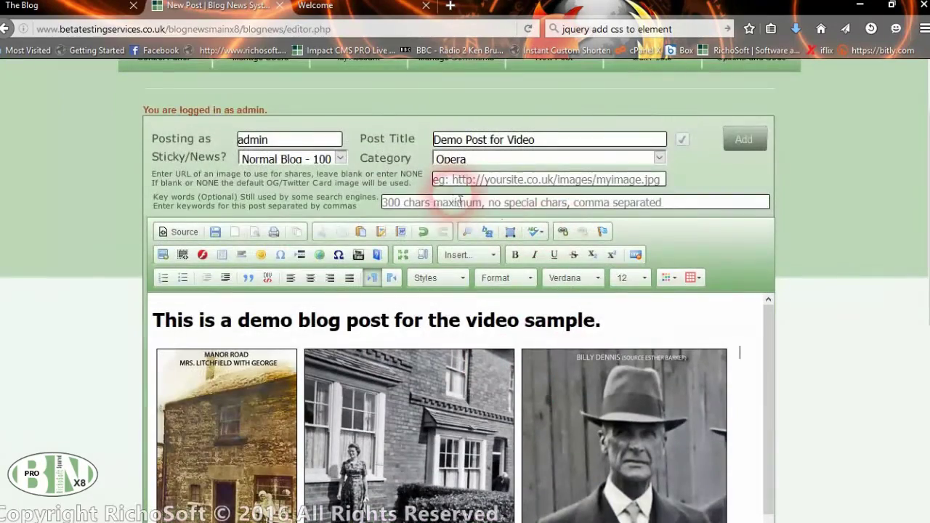
pyautogui.scroll(-1, 524, 392)
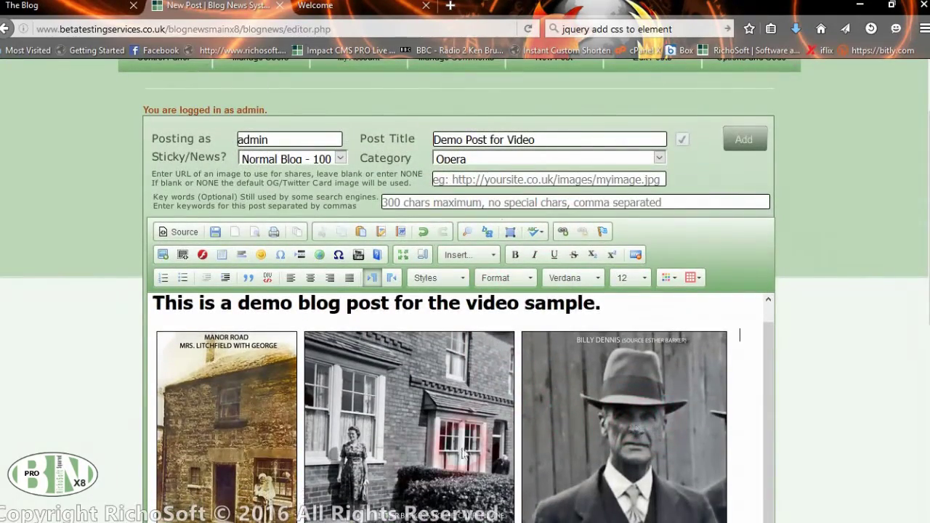
pyautogui.scroll(-2, 434, 460)
pyautogui.click(370, 288)
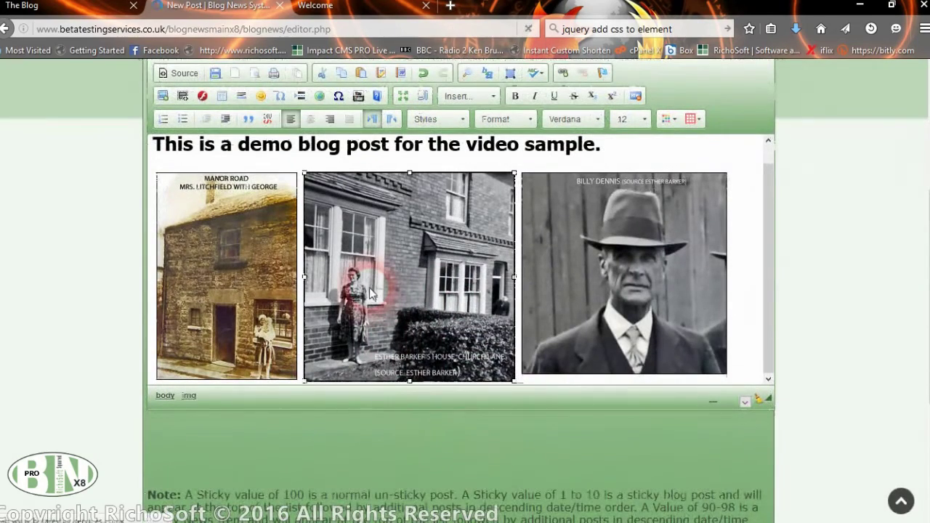
pyautogui.rightClick(365, 292)
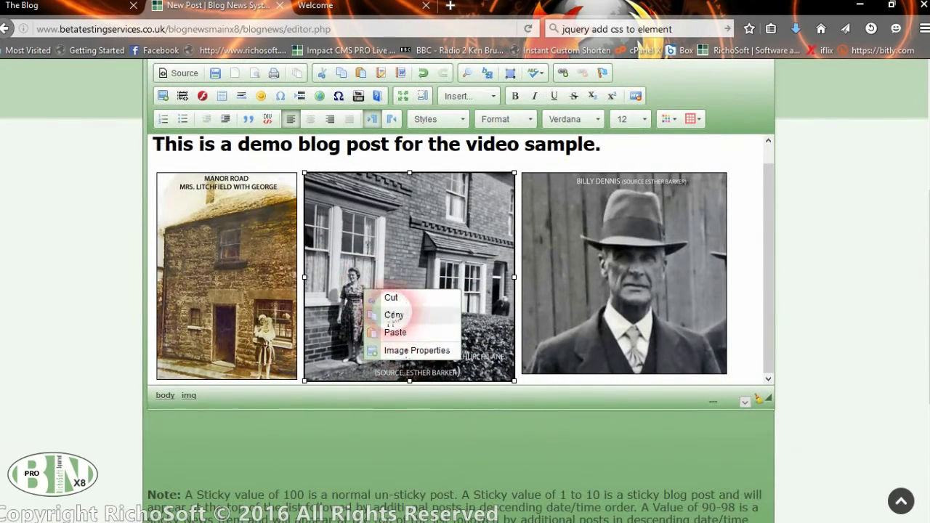
pyautogui.click(418, 350)
pyautogui.rightClick(414, 195)
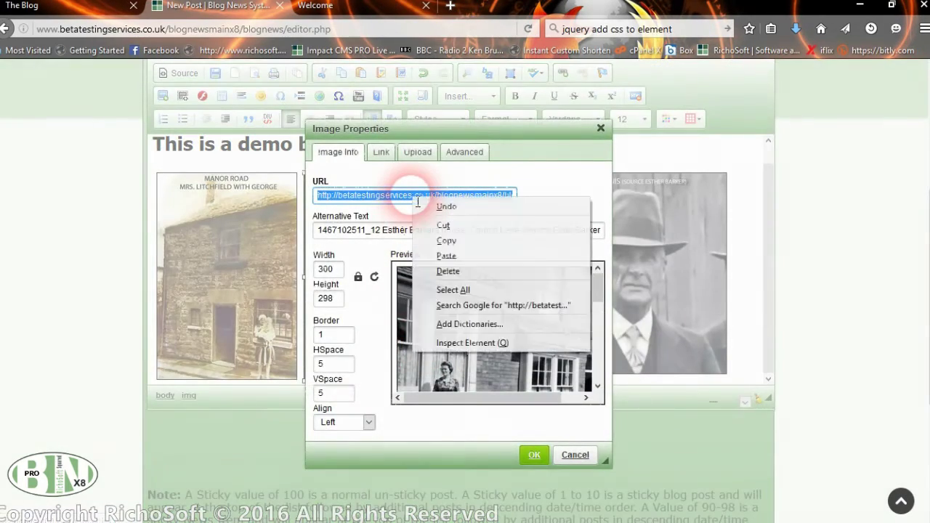
pyautogui.click(447, 241)
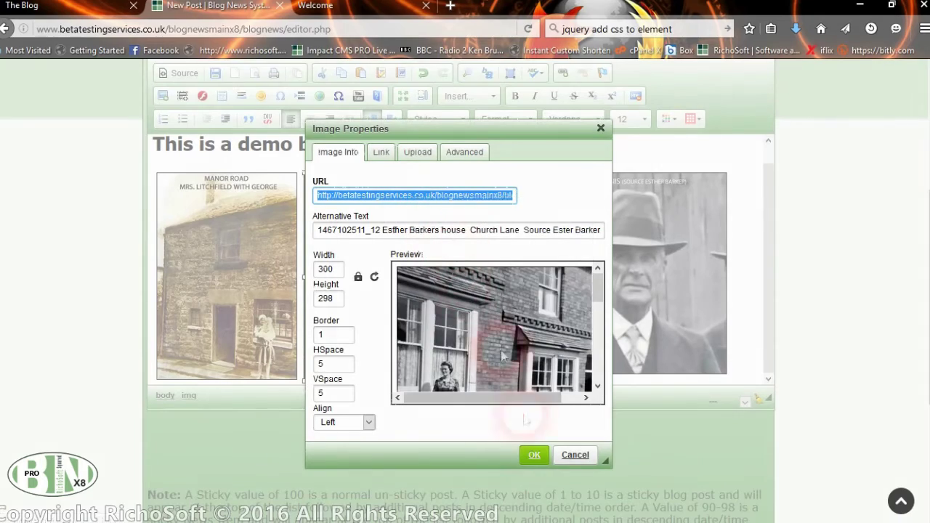
pyautogui.click(534, 454)
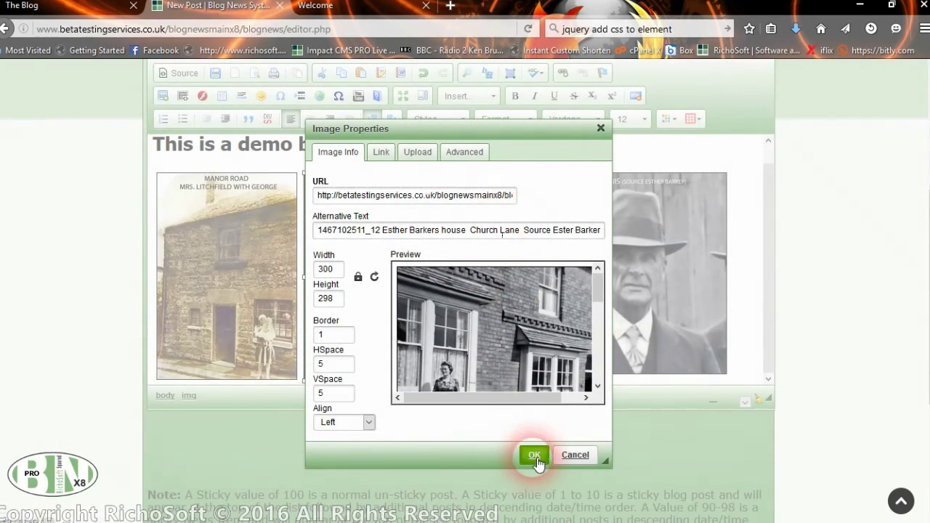
# - Paste the copied house photo URL as the image to use when the post is shared
pyautogui.scroll(4, 508, 162)
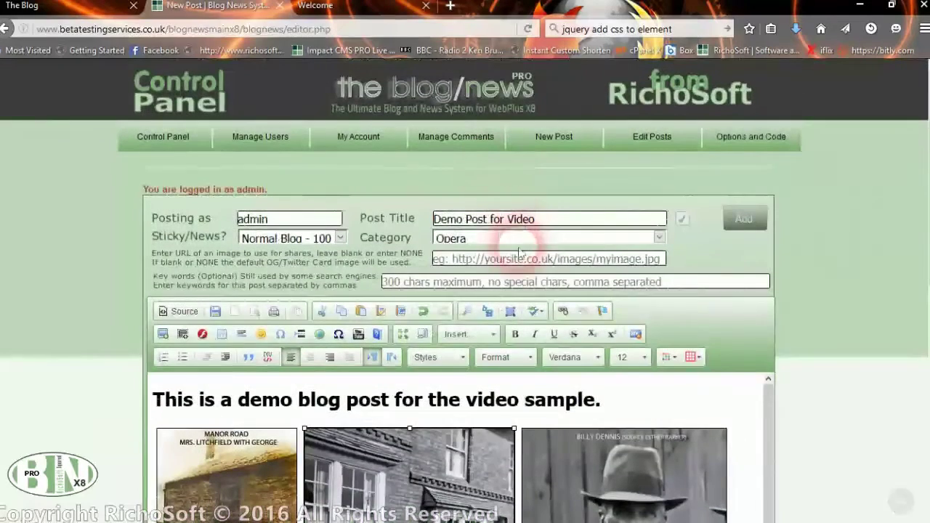
pyautogui.click(497, 262)
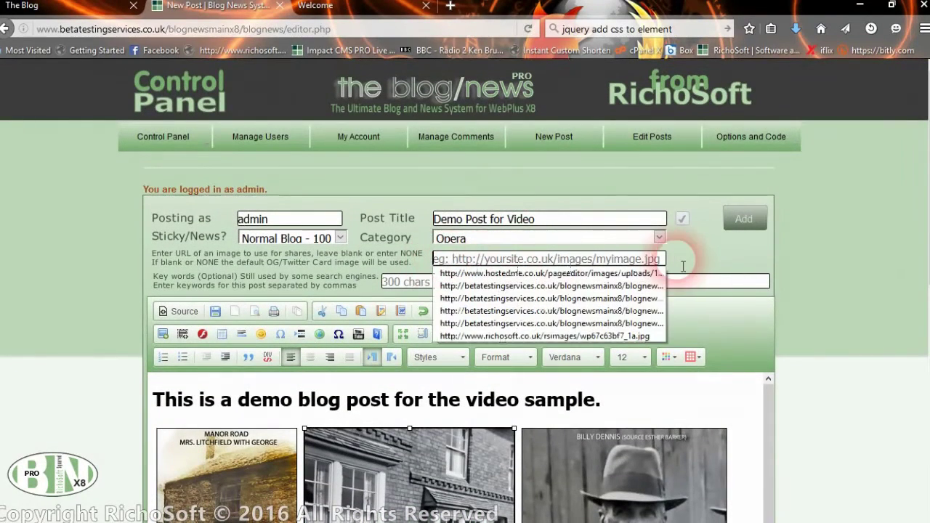
pyautogui.hotkey('ctrl', 'v')
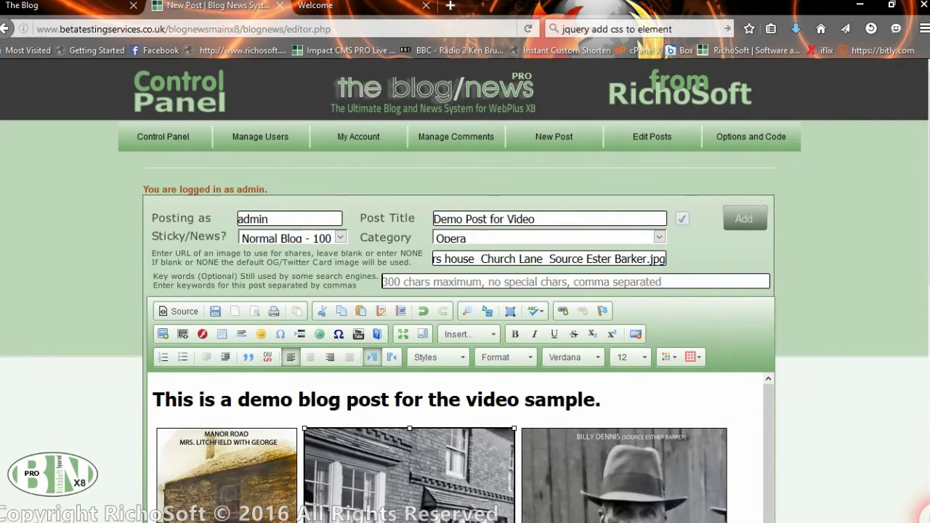
# - Enter the post keywords demo,video,sample, add the post and dismiss the confirmation
pyautogui.write('demo')
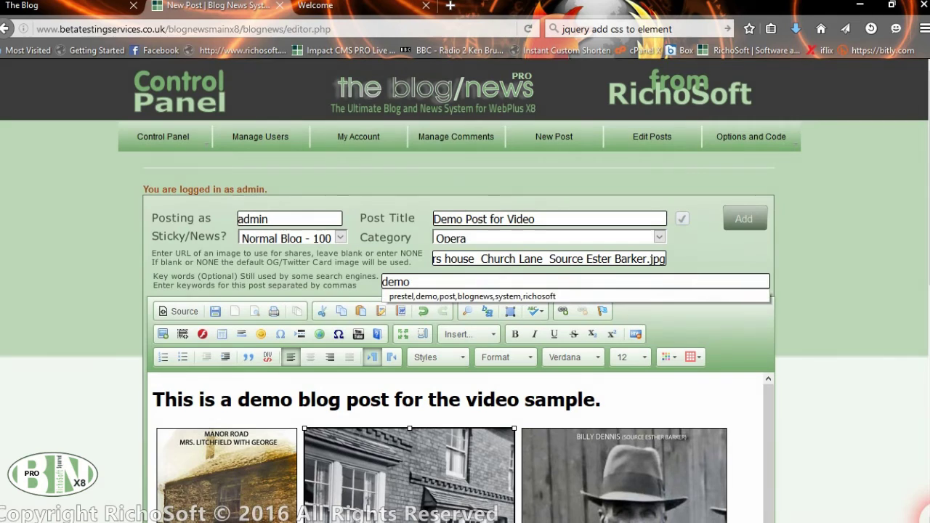
pyautogui.write(',video,sample')
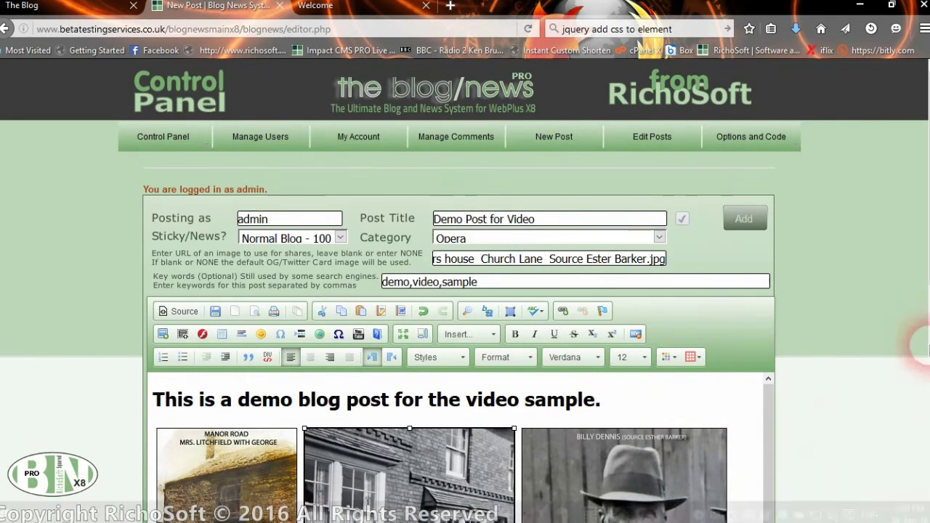
pyautogui.click(755, 228)
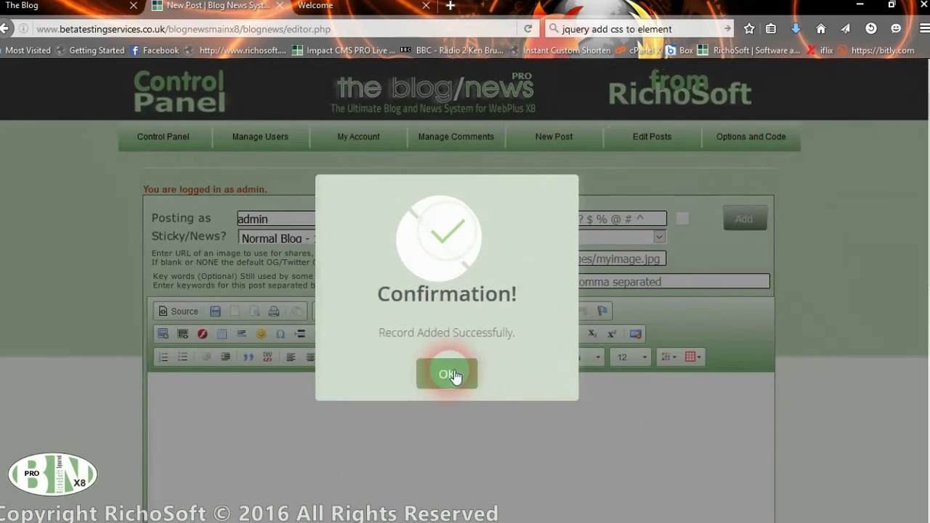
pyautogui.click(449, 375)
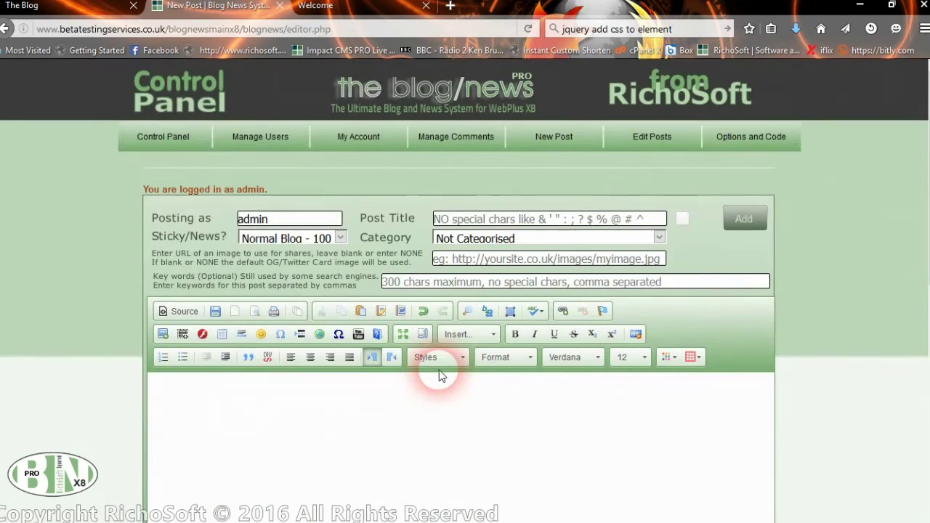
# - Switch to the public blog page, reload it and examine how Demo Post for Video and its images are laid out
pyautogui.click(42, 11)
pyautogui.click(516, 91)
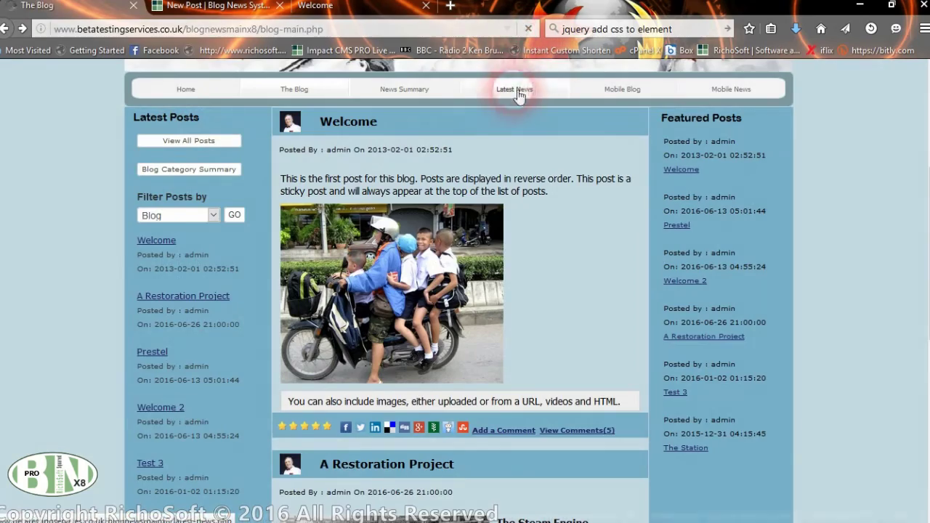
pyautogui.scroll(-3, 452, 331)
pyautogui.click(452, 331)
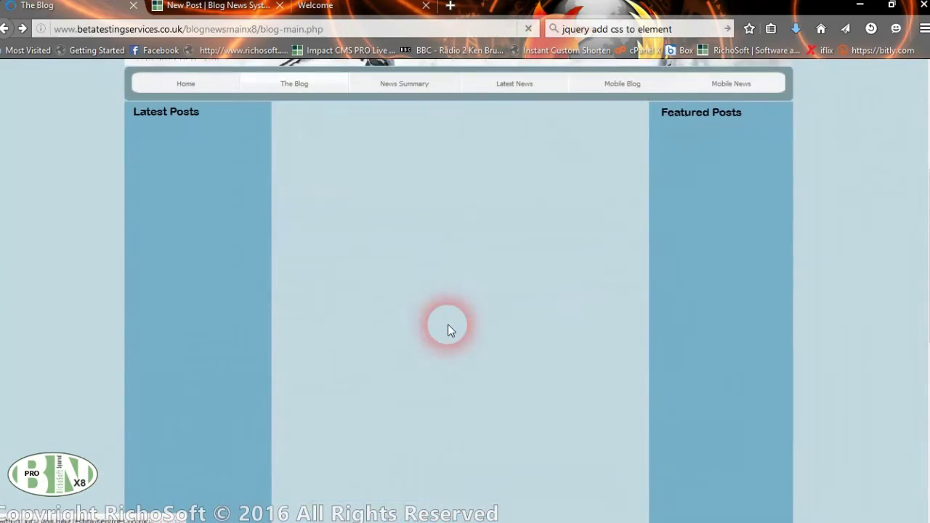
pyautogui.scroll(-5, 452, 331)
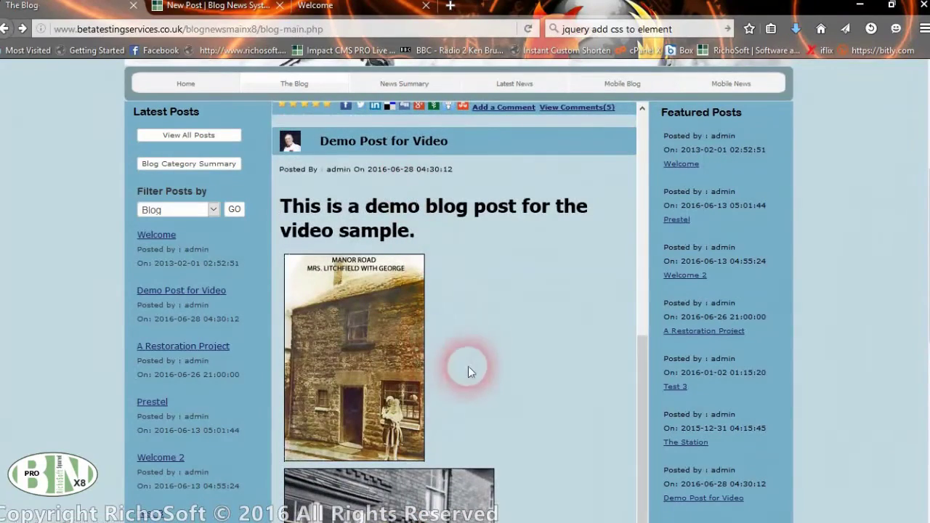
pyautogui.scroll(-1, 424, 359)
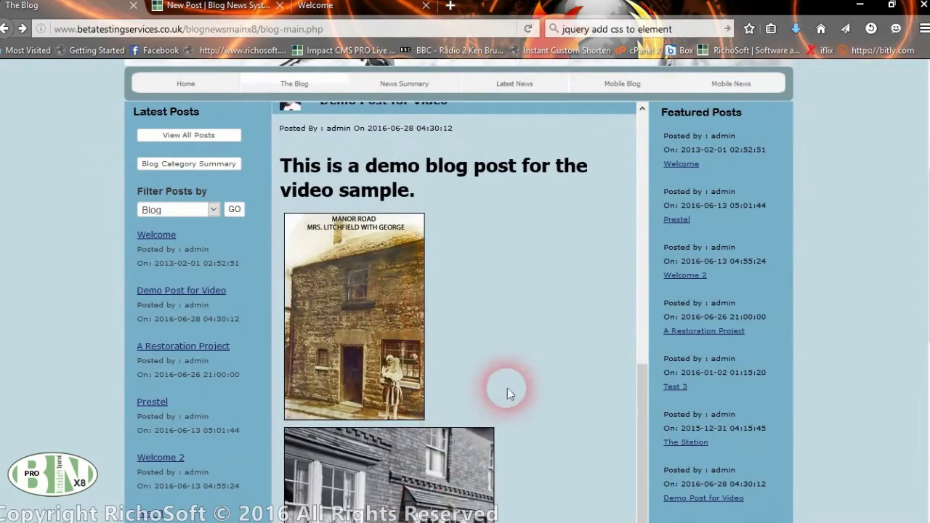
pyautogui.scroll(-2, 507, 392)
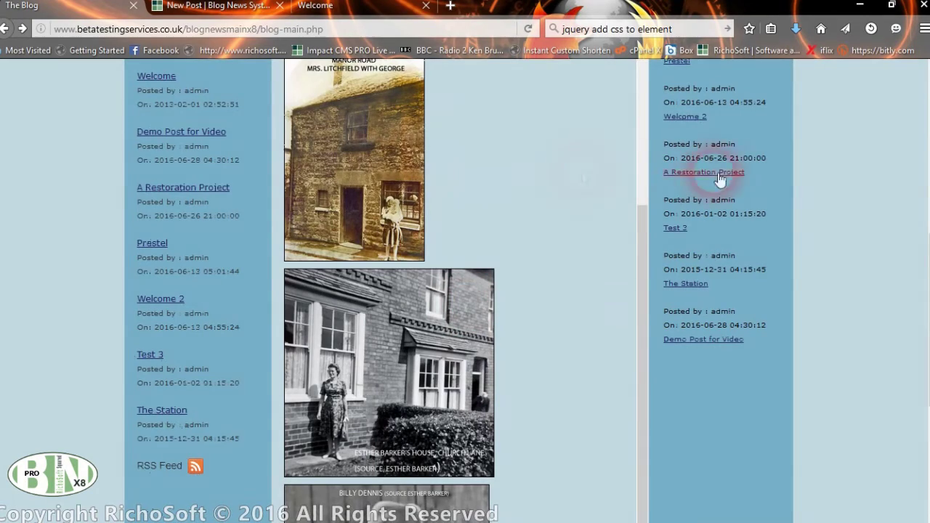
pyautogui.scroll(5, 313, 349)
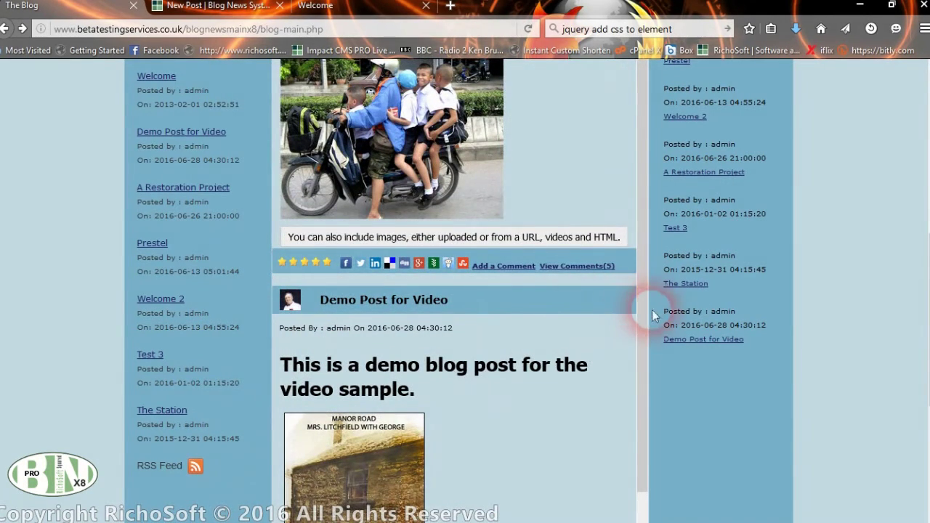
pyautogui.scroll(-1, 644, 309)
pyautogui.scroll(1, 641, 337)
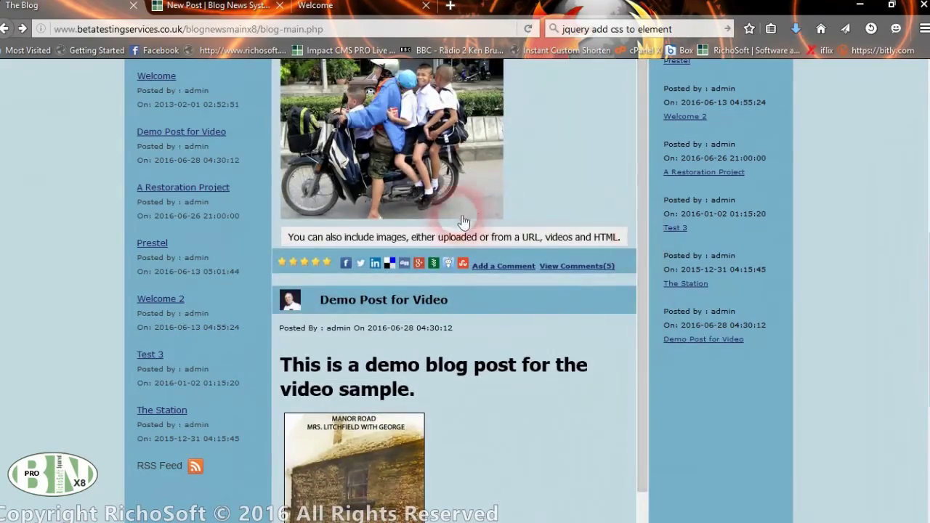
# - View the blog's mobile version and return to the full-width blog page
pyautogui.scroll(6, 466, 218)
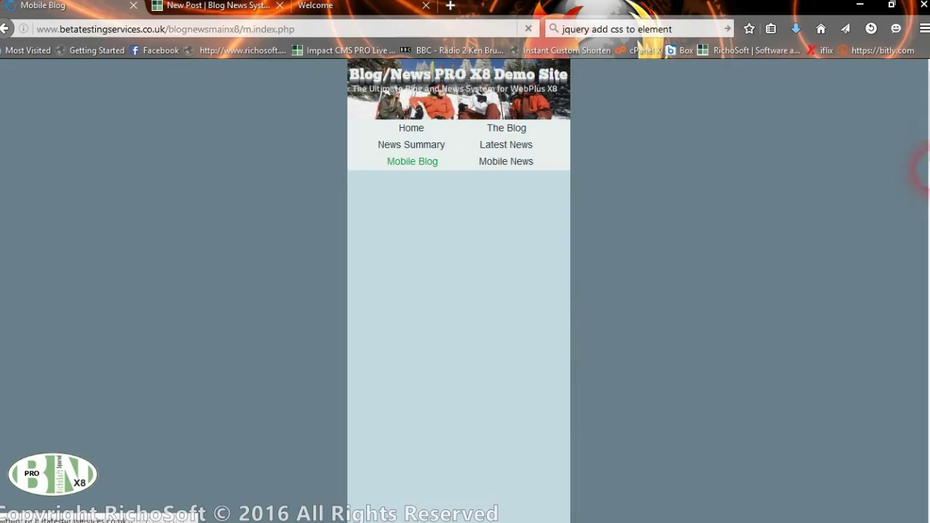
pyautogui.moveTo(924, 164); pyautogui.dragTo(903, 90)
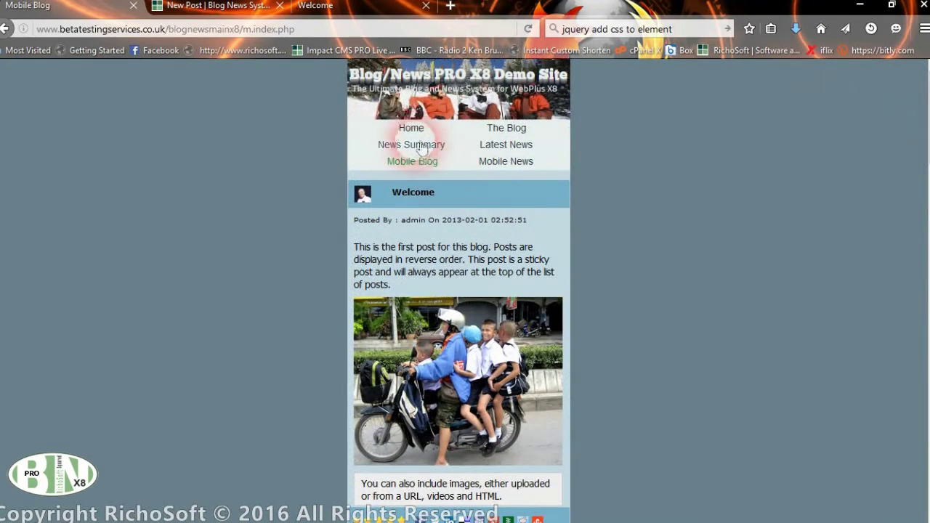
pyautogui.click(512, 143)
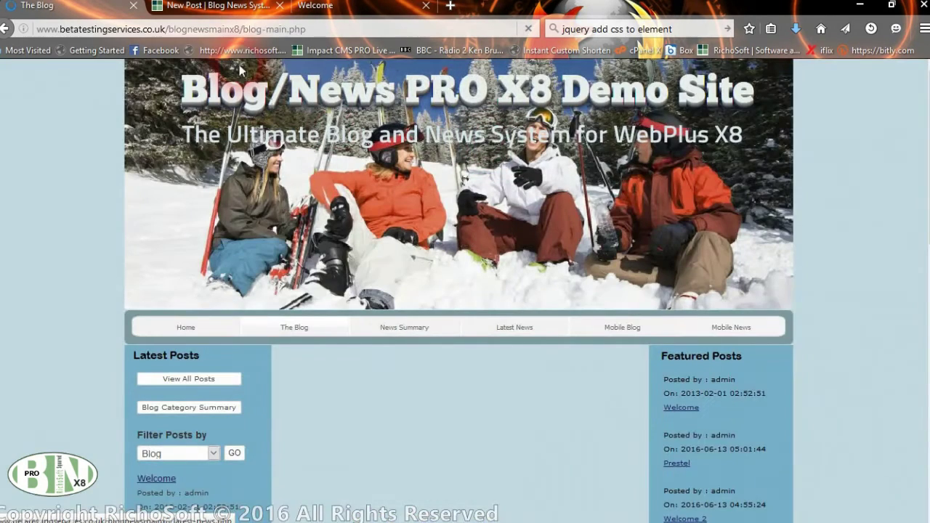
pyautogui.click(246, 8)
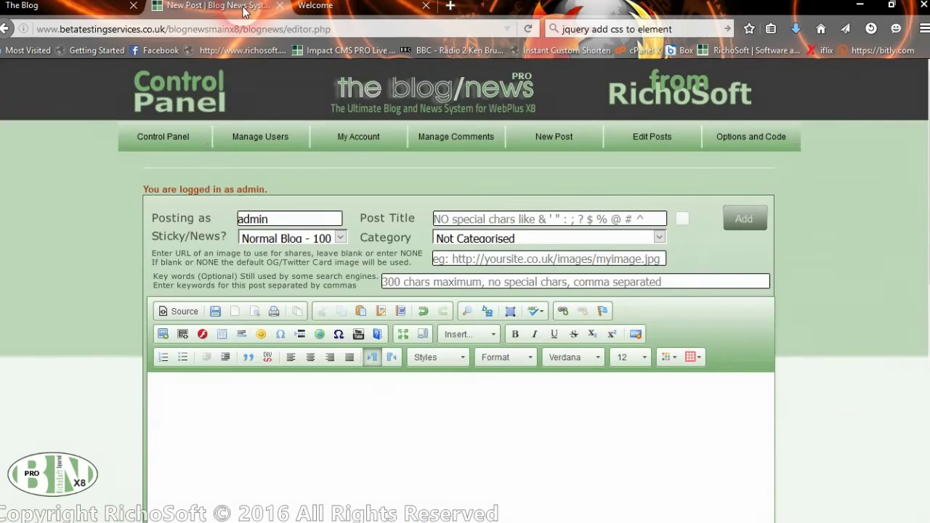
pyautogui.click(513, 416)
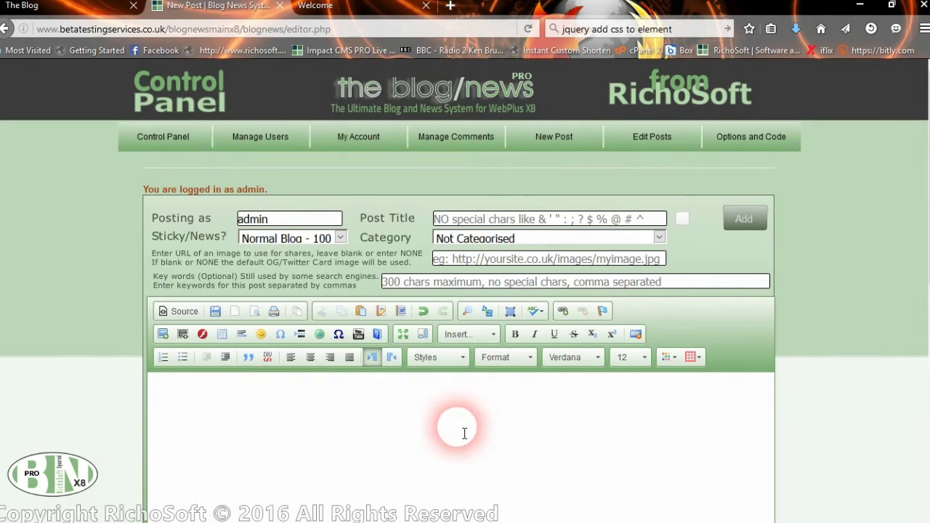
pyautogui.moveTo(164, 136)
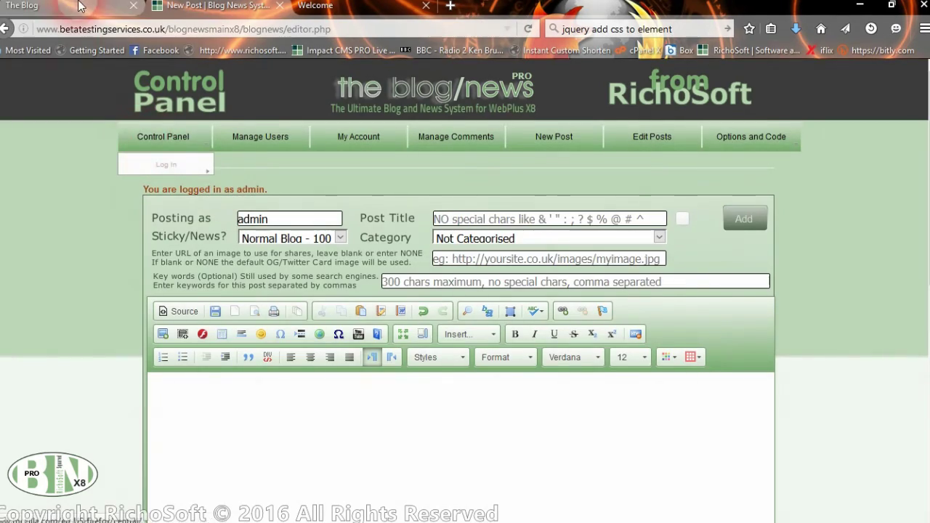
pyautogui.click(174, 162)
pyautogui.scroll(-3, 304, 367)
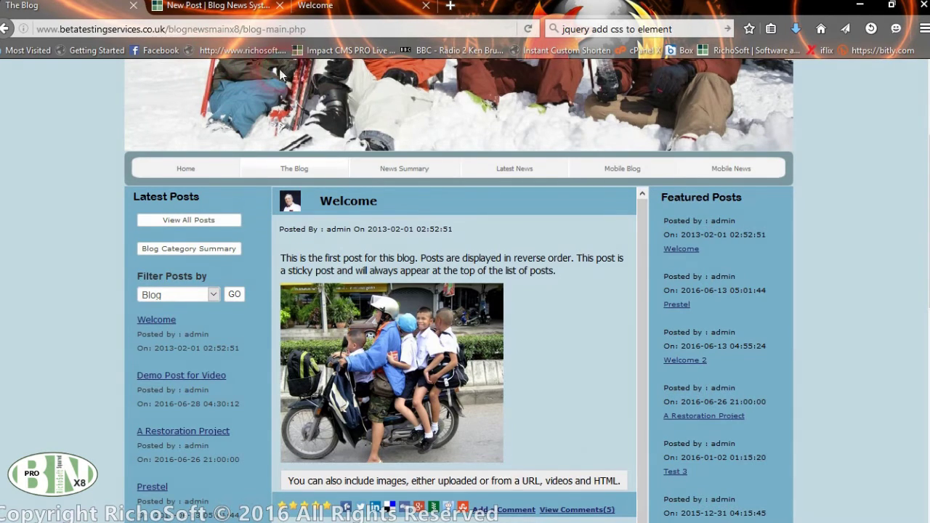
# - Open the control panel's list of posts to edit and examine the entry for Demo Post for Video
pyautogui.click(222, 16)
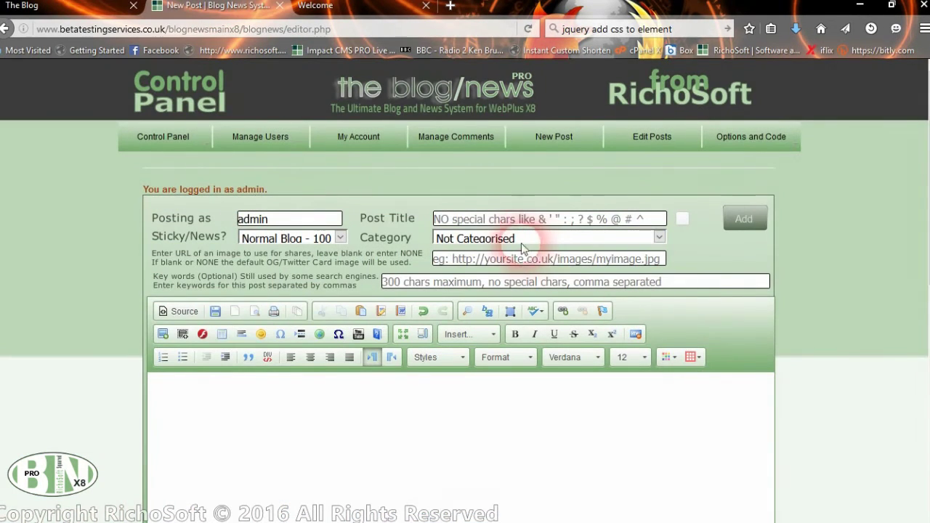
pyautogui.click(658, 147)
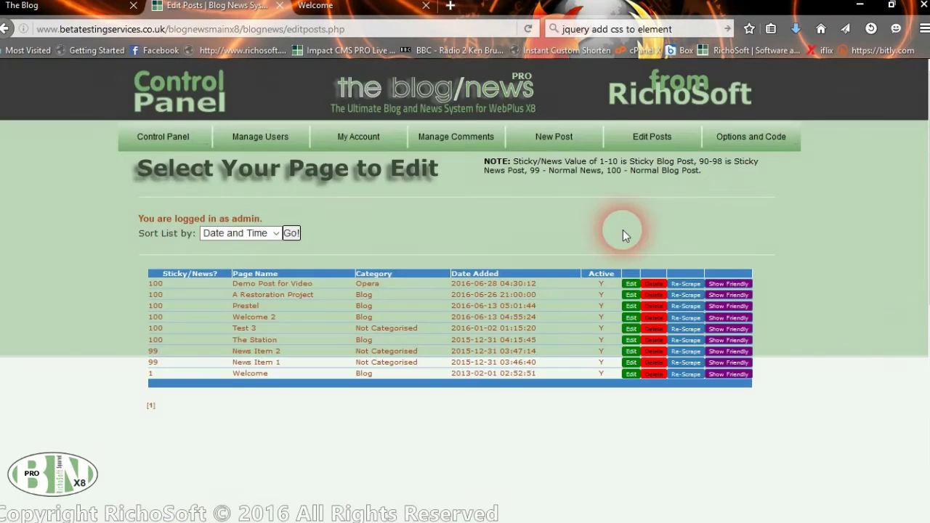
pyautogui.scroll(-4, 623, 229)
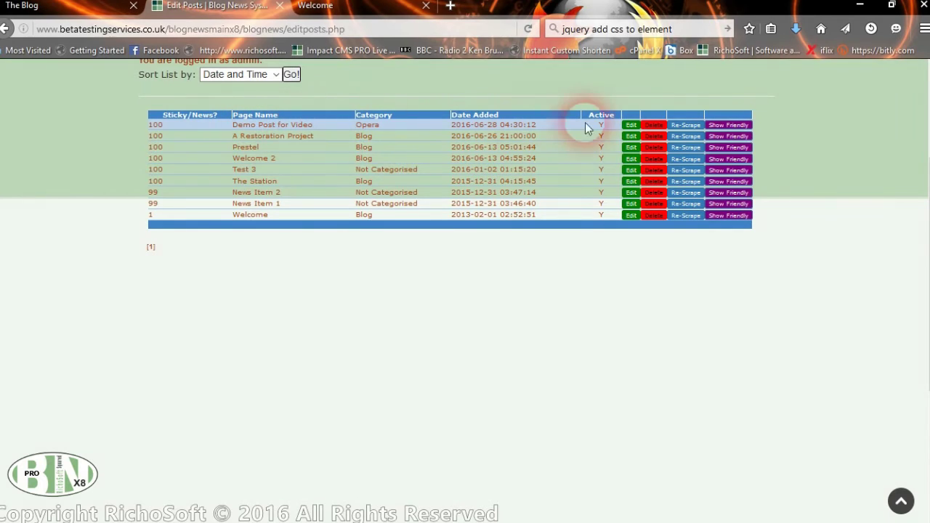
# - Return to the public blog page and open the Facebook share window for Demo Post for Video
pyautogui.click(81, 5)
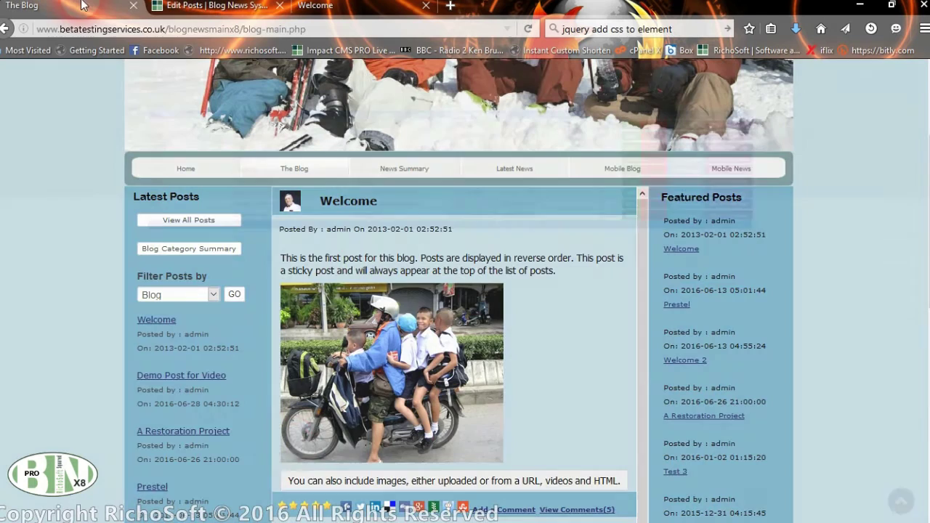
pyautogui.scroll(-5, 367, 462)
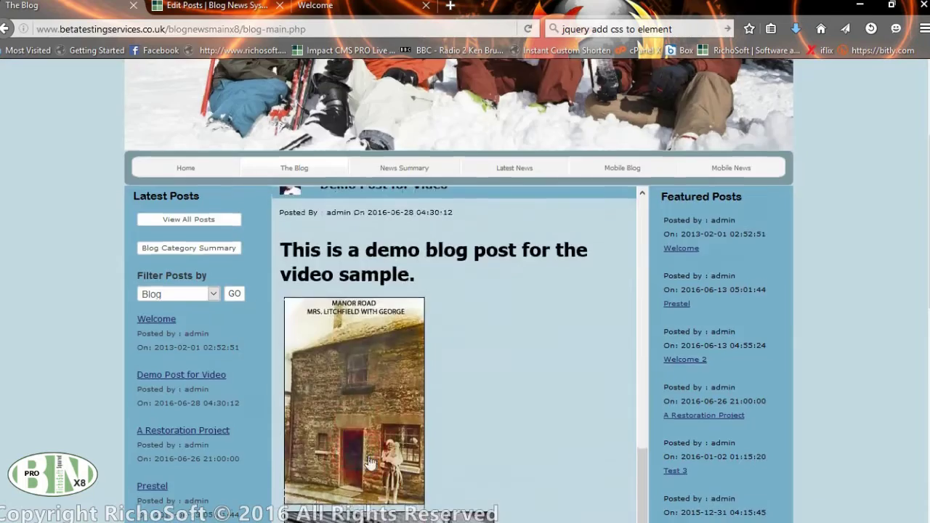
pyautogui.scroll(-10, 369, 461)
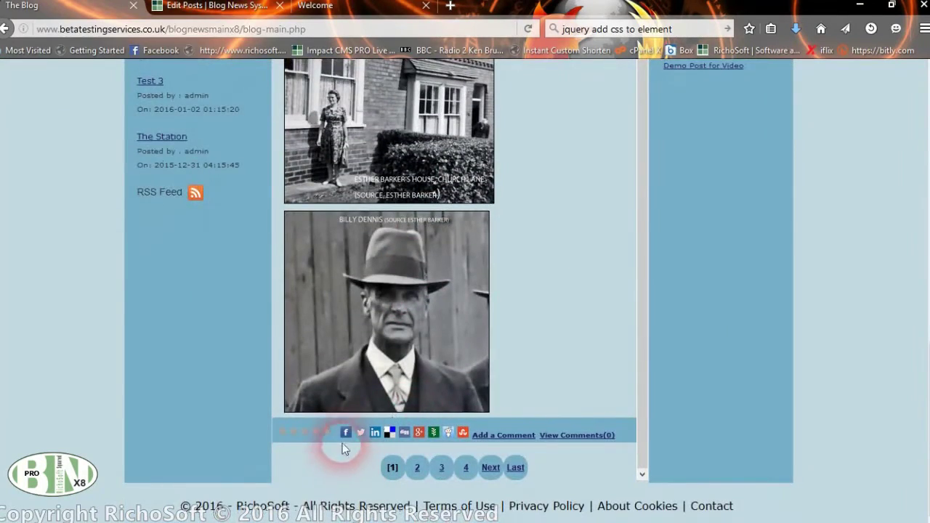
pyautogui.click(346, 434)
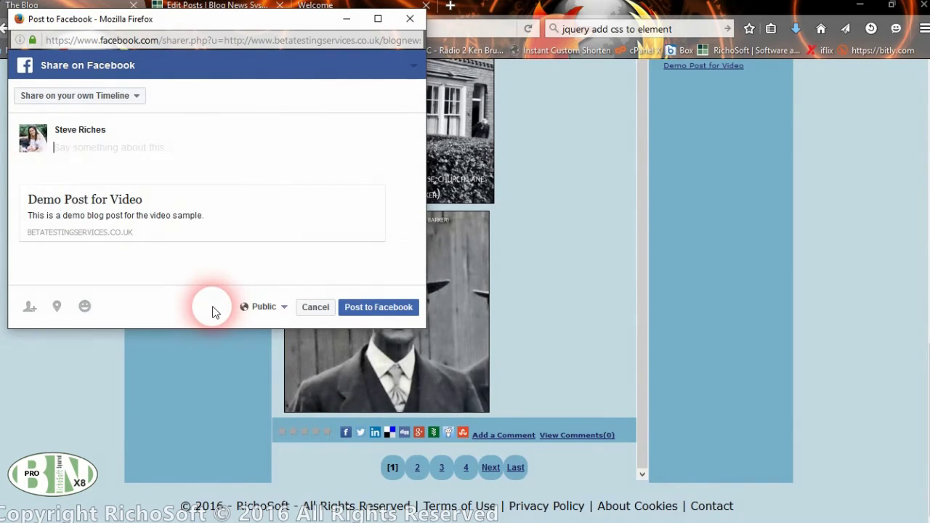
# - Close the Facebook share window and re-scrape Demo Post for Video from the control panel's list of posts
pyautogui.click(410, 19)
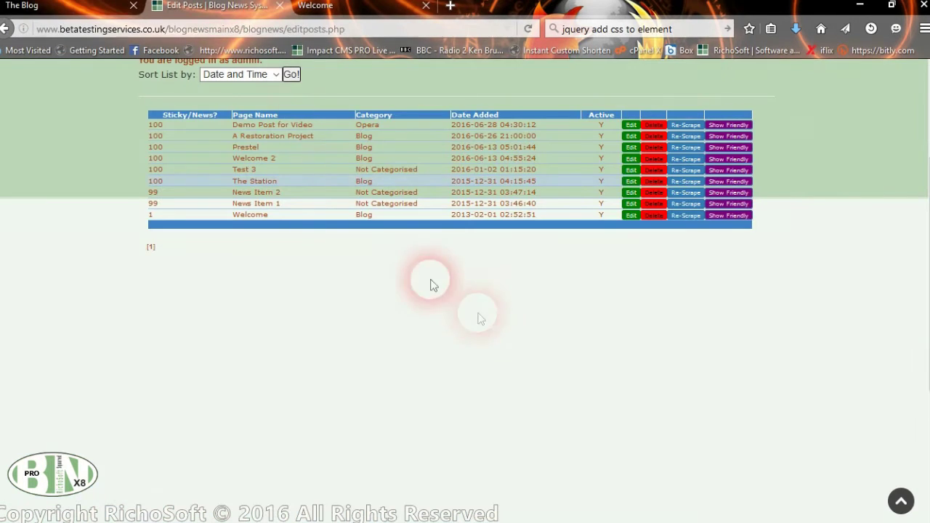
pyautogui.click(218, 6)
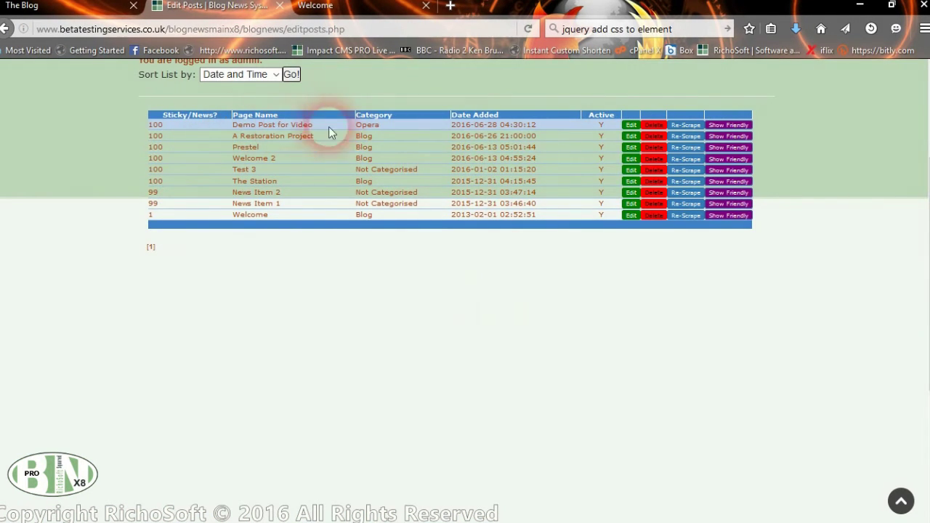
pyautogui.click(687, 126)
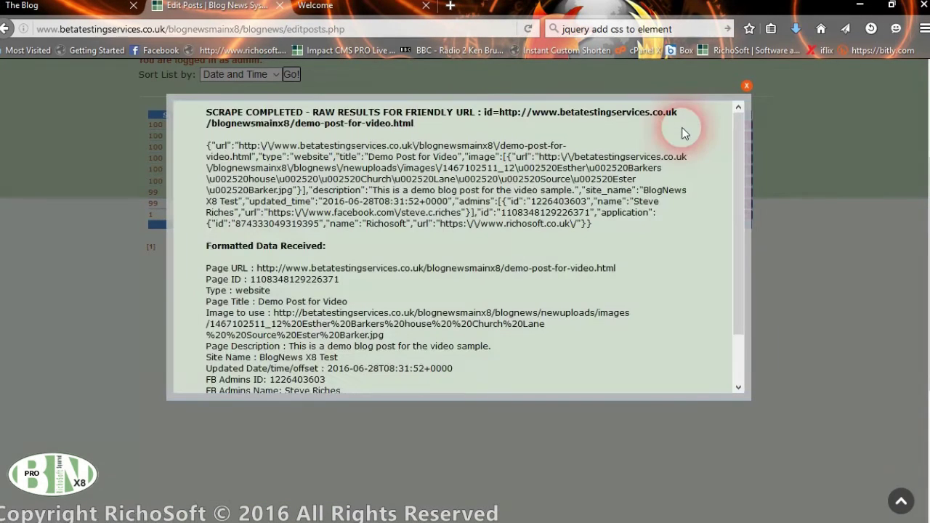
# - Examine the raw and formatted scrape results for Demo Post for Video, including the page ID, and close them
pyautogui.moveTo(740, 143); pyautogui.dragTo(726, 164)
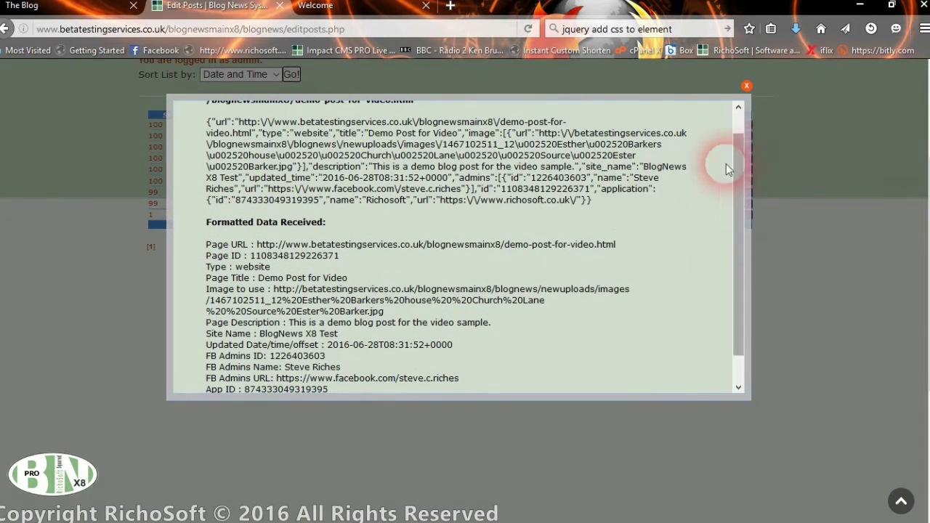
pyautogui.moveTo(595, 190); pyautogui.dragTo(618, 202)
pyautogui.click(213, 126)
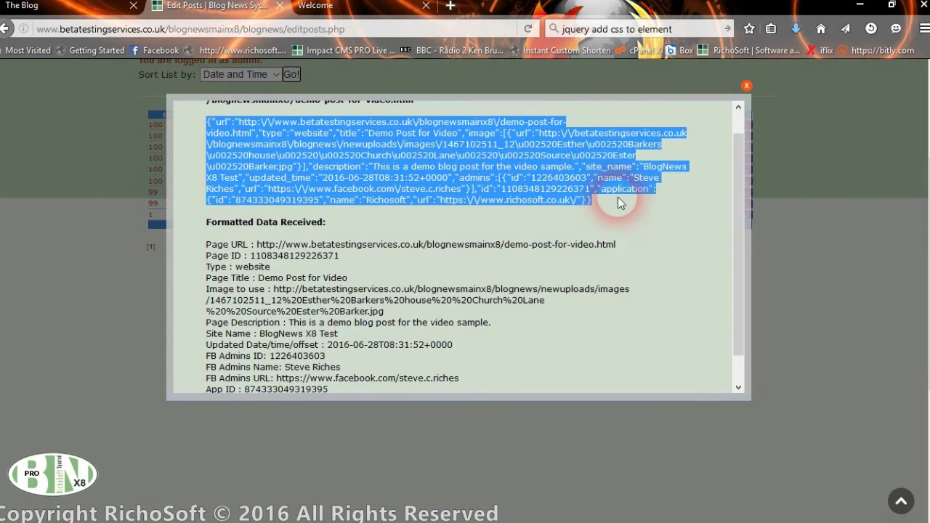
pyautogui.scroll(-2, 742, 187)
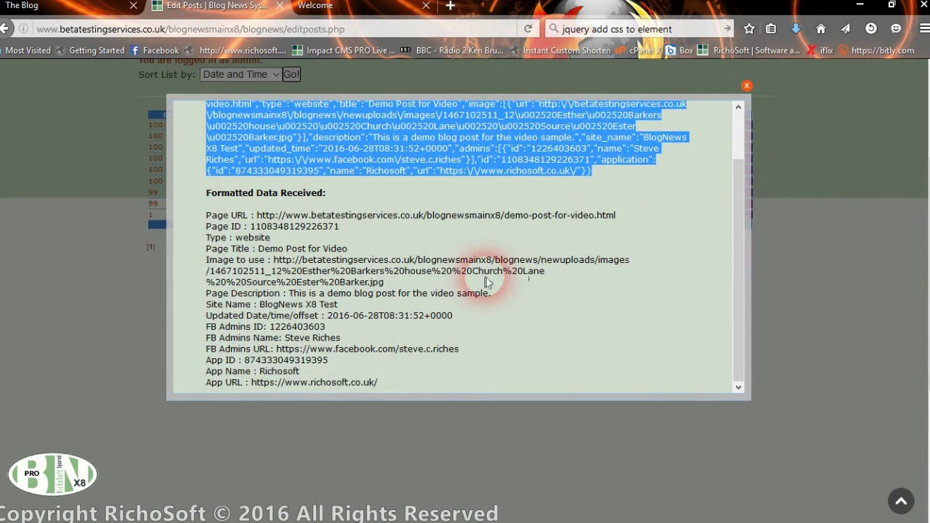
pyautogui.click(488, 290)
pyautogui.moveTo(380, 383); pyautogui.dragTo(204, 216)
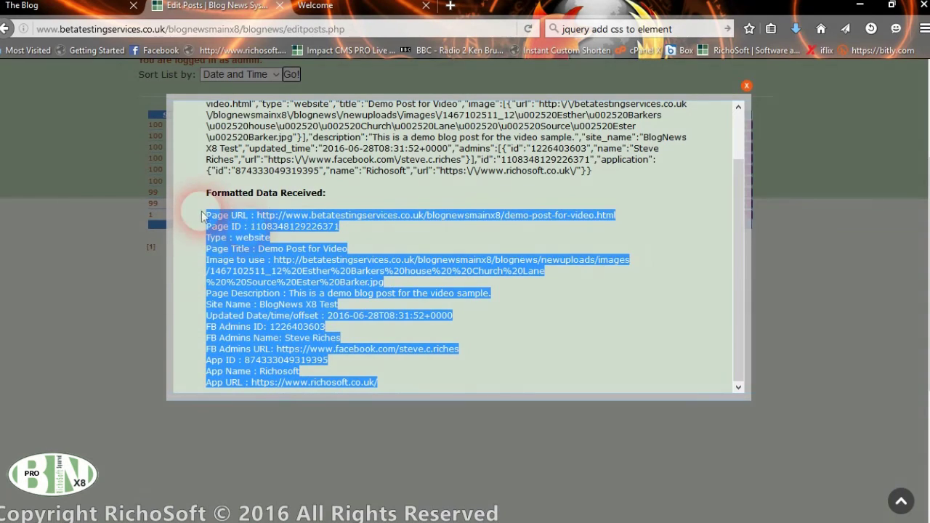
pyautogui.click(626, 301)
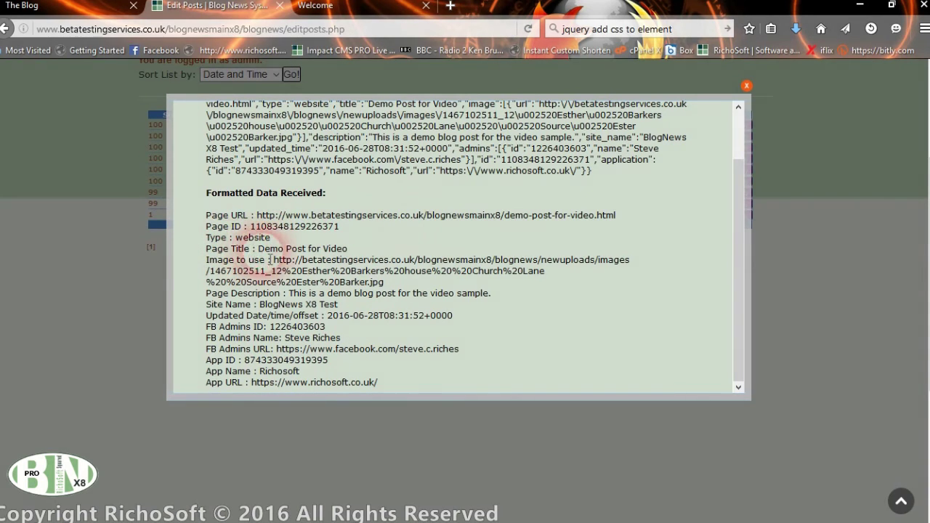
pyautogui.moveTo(251, 227); pyautogui.dragTo(339, 226)
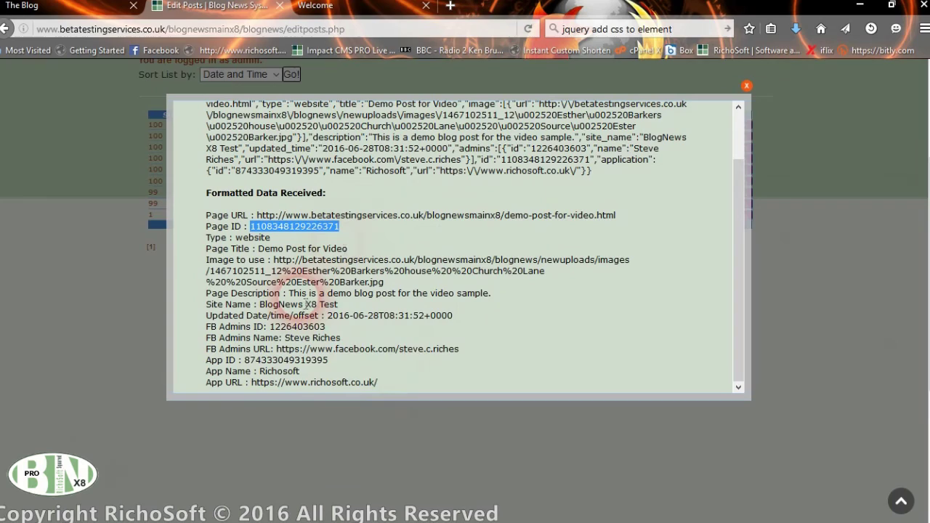
pyautogui.scroll(2, 536, 355)
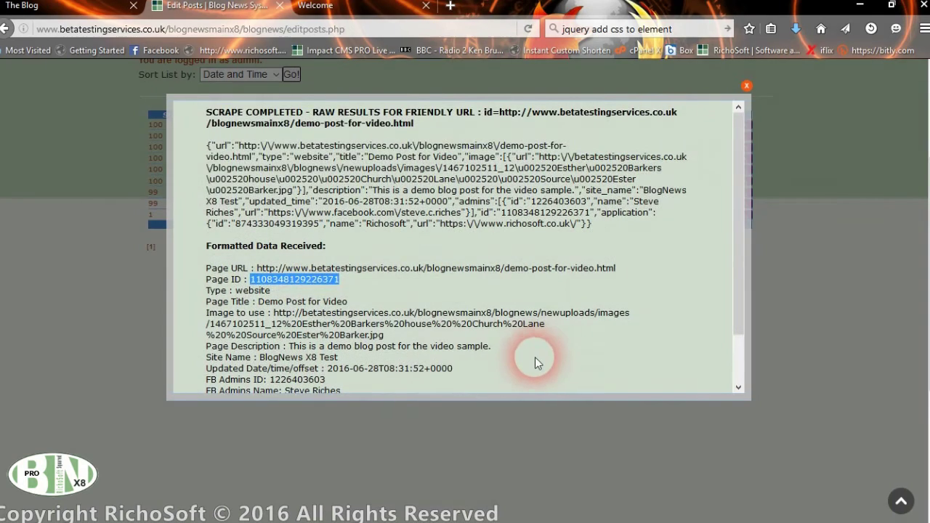
pyautogui.click(747, 89)
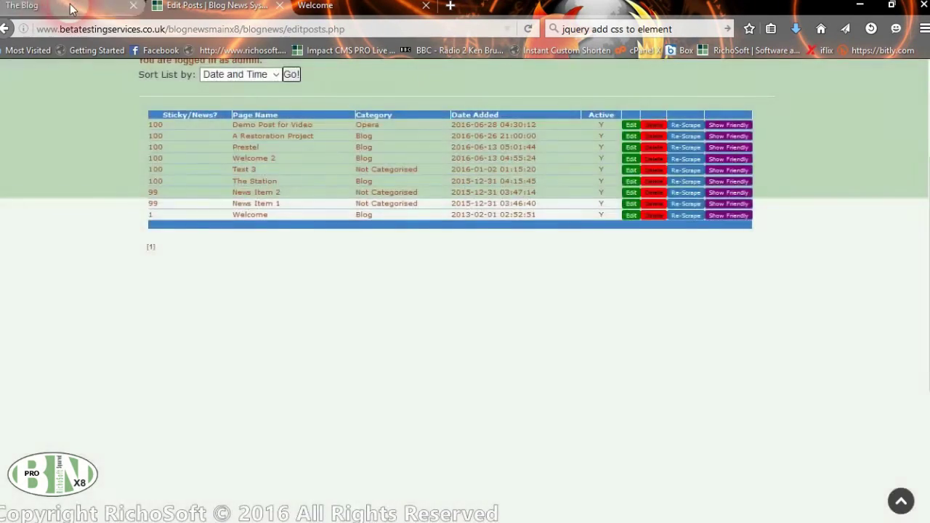
# - Reopen the Facebook share window for Demo Post for Video from the public blog page, check its preview and close it
pyautogui.click(73, 7)
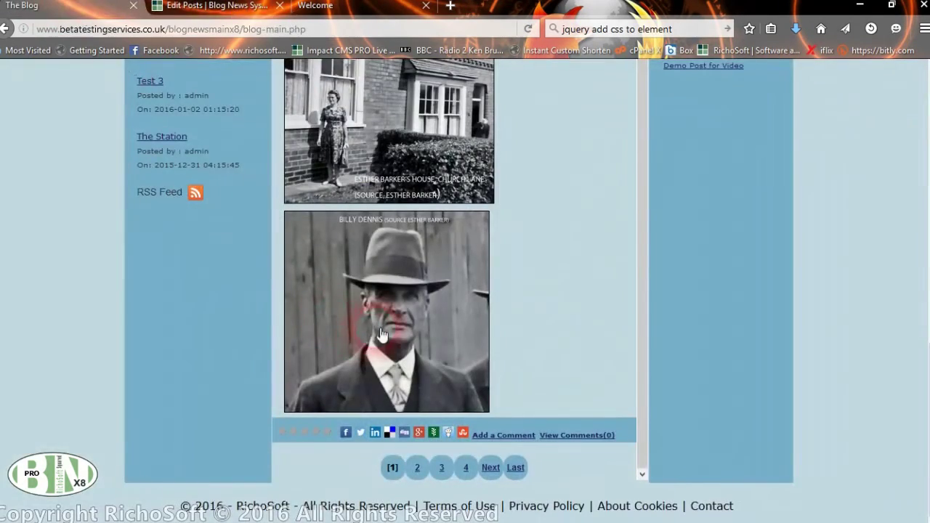
pyautogui.click(339, 433)
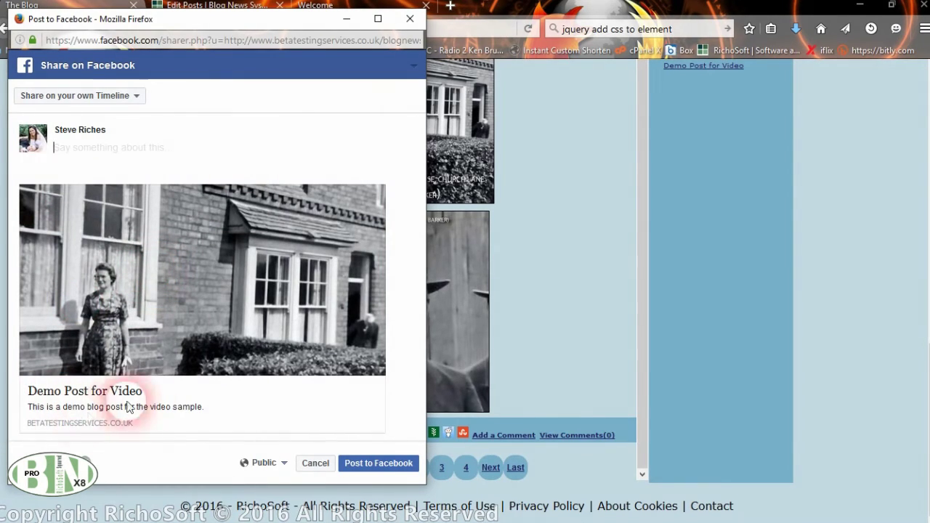
pyautogui.click(410, 19)
pyautogui.scroll(6, 492, 322)
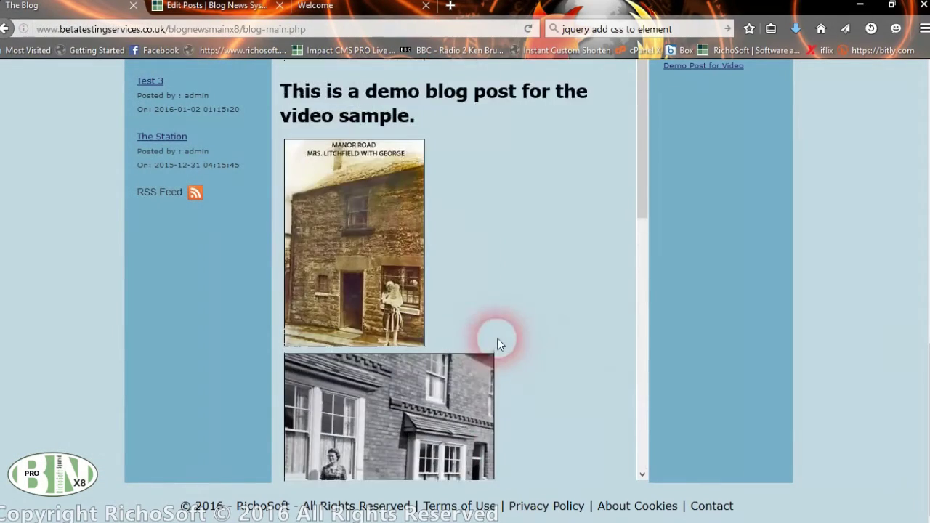
# - Show the friendly URL of Demo Post for Video from the control panel's list of posts and dismiss it
pyautogui.click(211, 5)
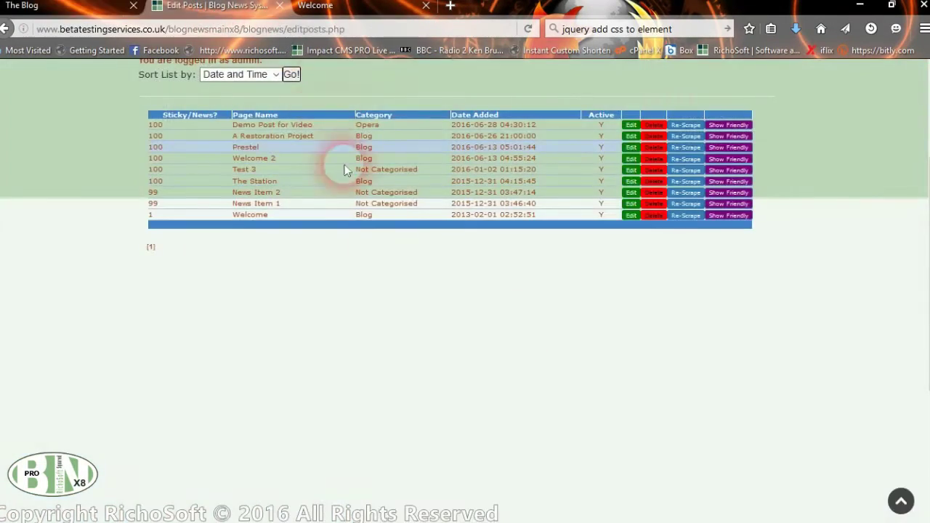
pyautogui.click(729, 128)
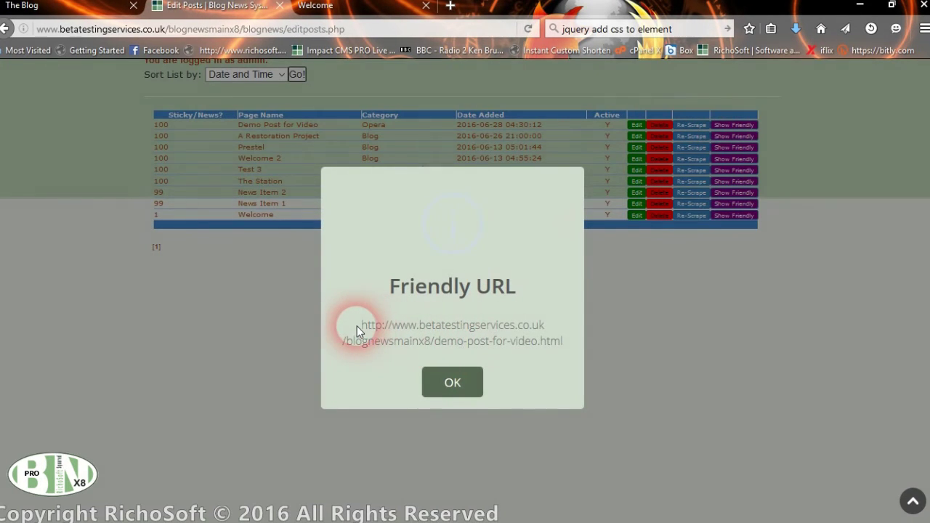
pyautogui.moveTo(361, 326); pyautogui.dragTo(560, 342)
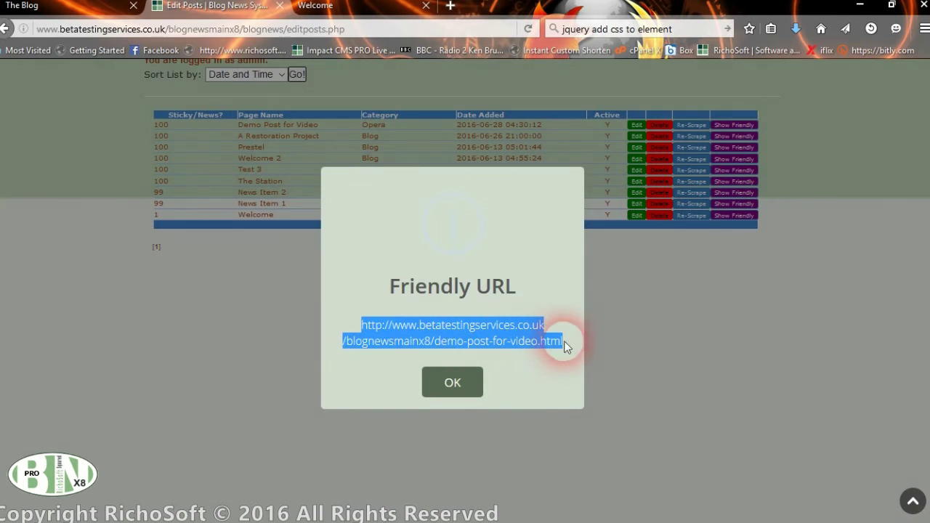
pyautogui.click(459, 383)
pyautogui.click(443, 389)
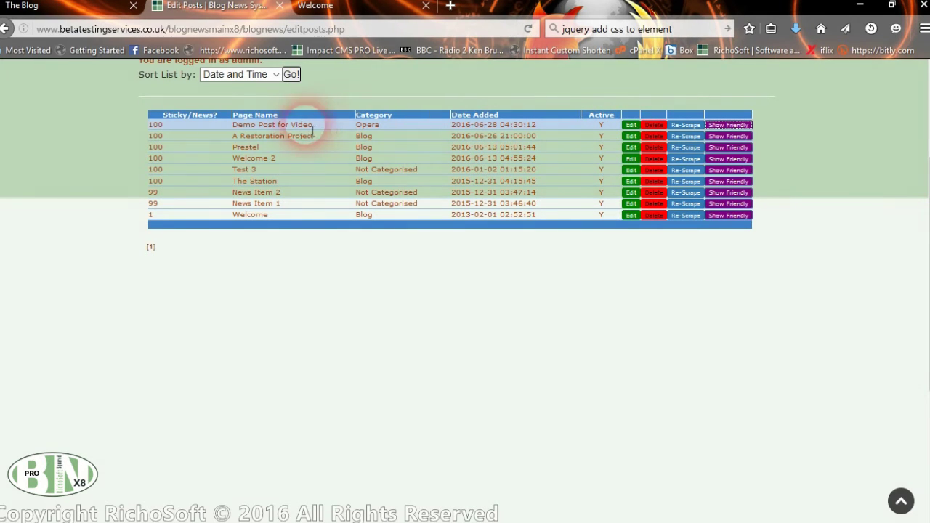
# - Rebuild the sitemap from the control panel's options and code page
pyautogui.scroll(4, 461, 306)
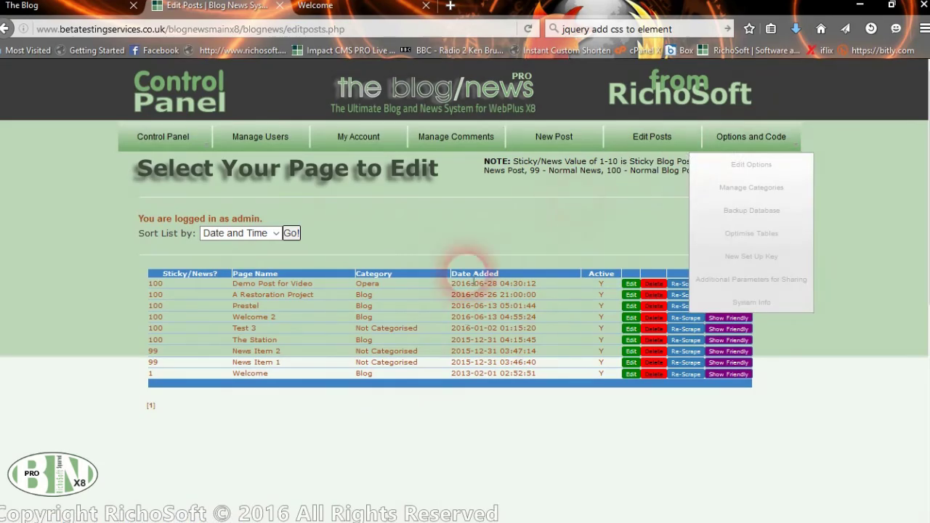
pyautogui.click(756, 137)
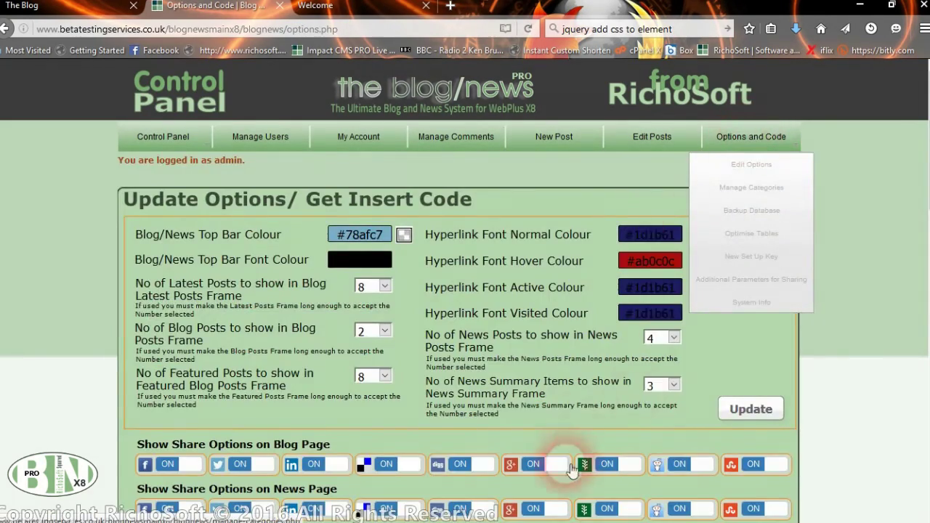
pyautogui.scroll(-10, 353, 446)
pyautogui.scroll(3, 353, 459)
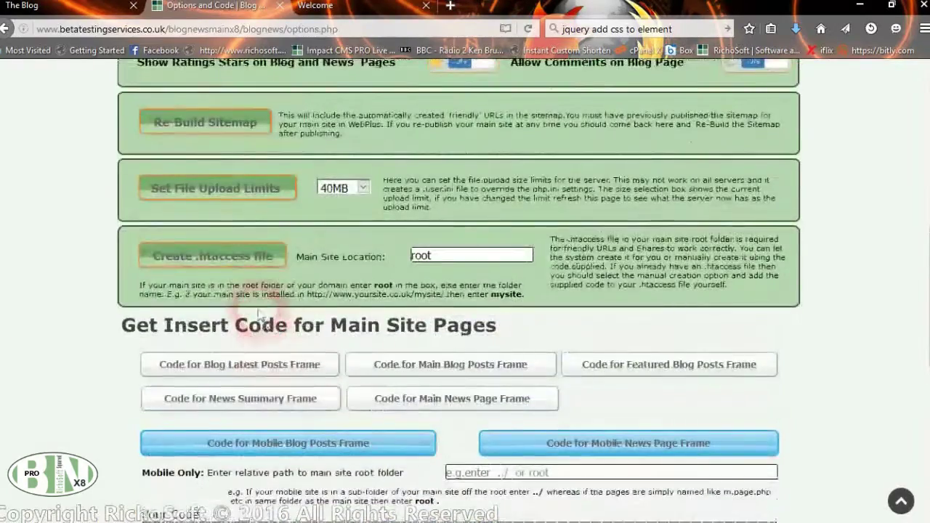
pyautogui.click(231, 135)
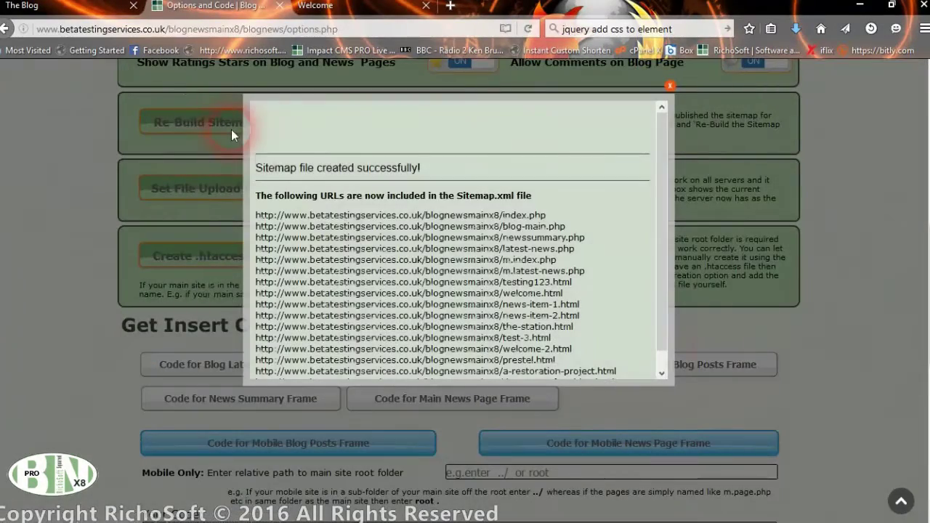
# - Check the rebuilt sitemap's URL list for demo-post-for-video.html and close the list
pyautogui.scroll(-1, 664, 277)
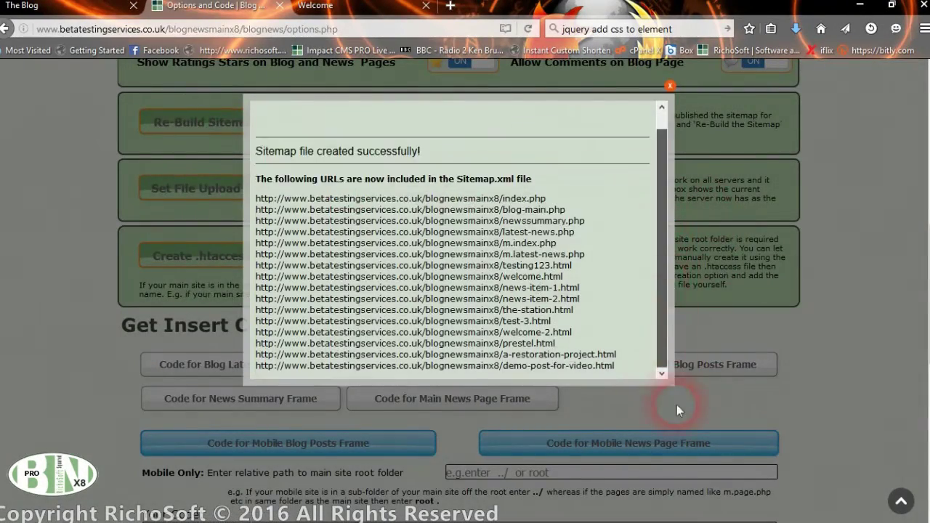
pyautogui.moveTo(511, 373); pyautogui.dragTo(624, 371)
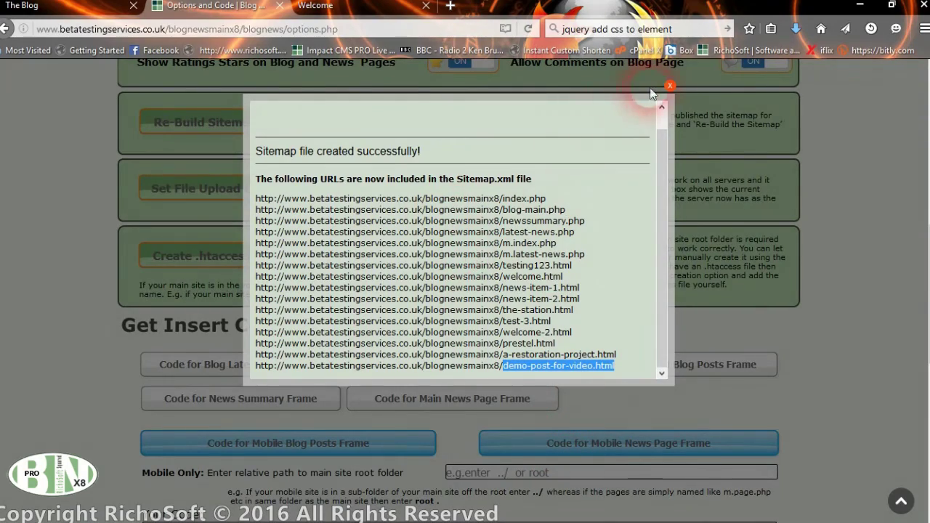
pyautogui.click(673, 87)
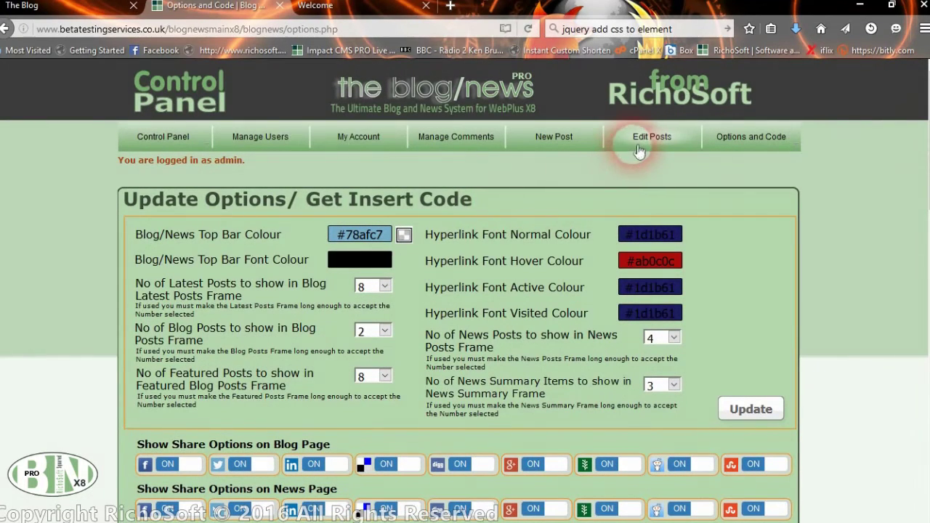
# - Open Demo Post for Video for editing and examine its fields, images, Facebook re-scrape option and post date calendar
pyautogui.click(647, 143)
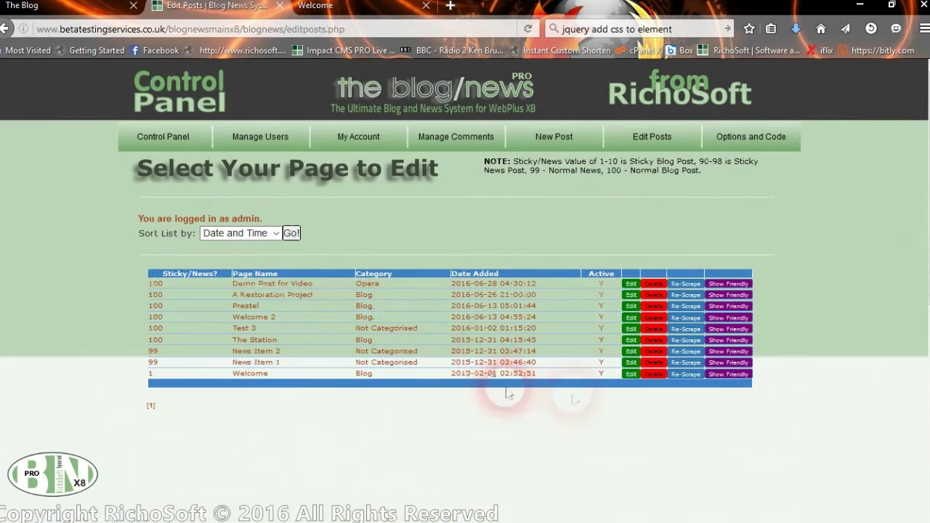
pyautogui.click(632, 283)
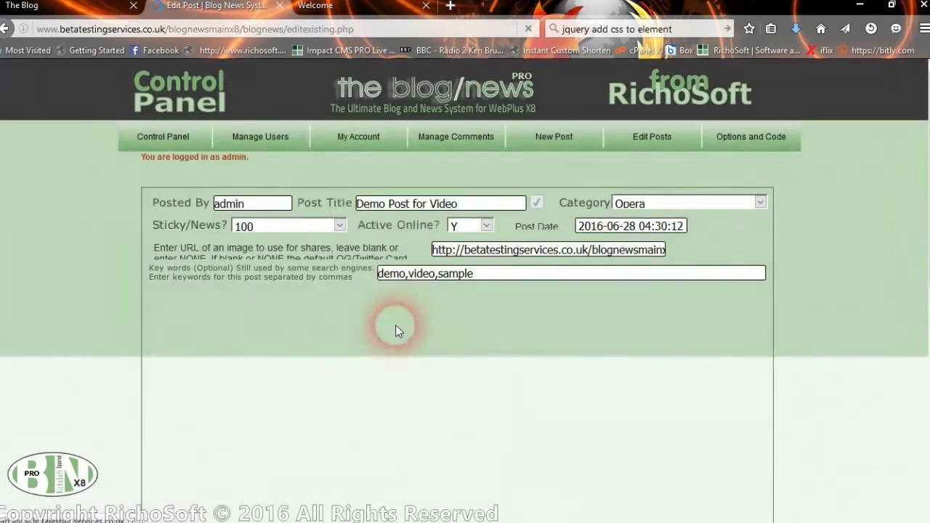
pyautogui.scroll(-5, 510, 402)
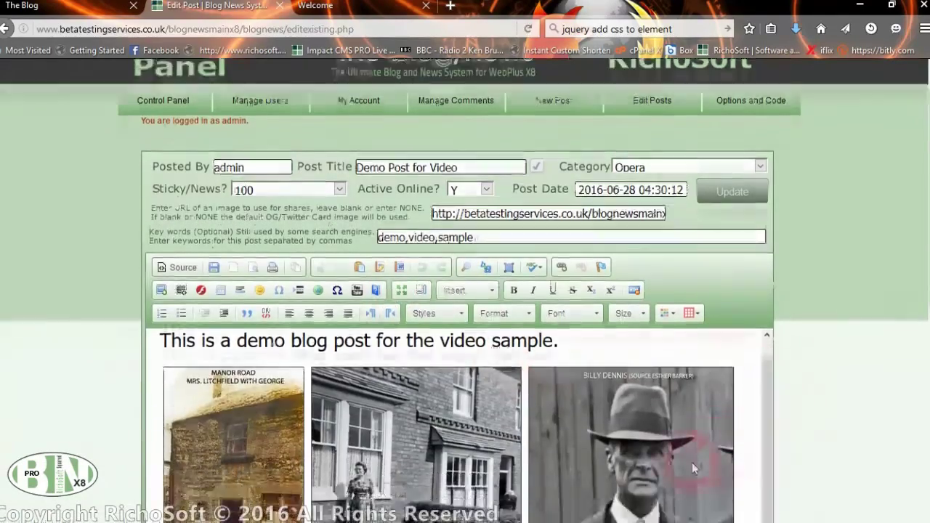
pyautogui.scroll(1, 426, 364)
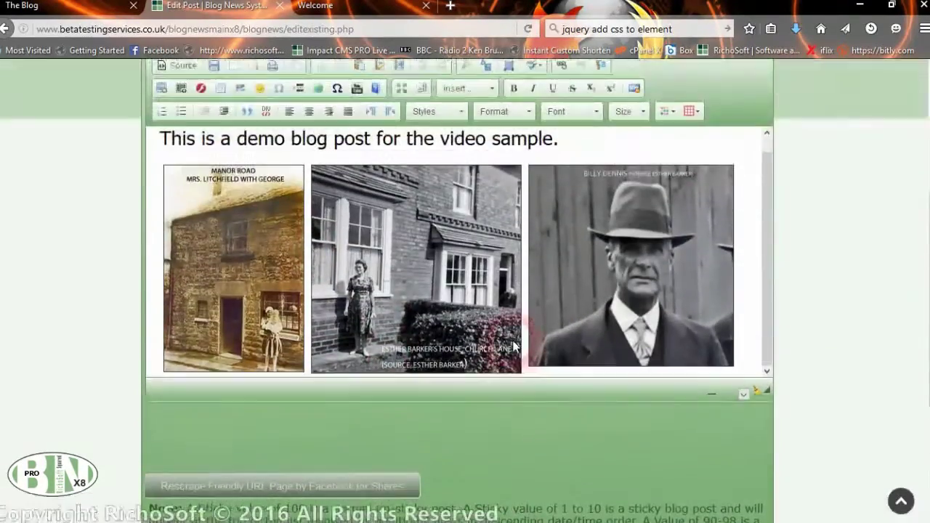
pyautogui.scroll(-2, 492, 386)
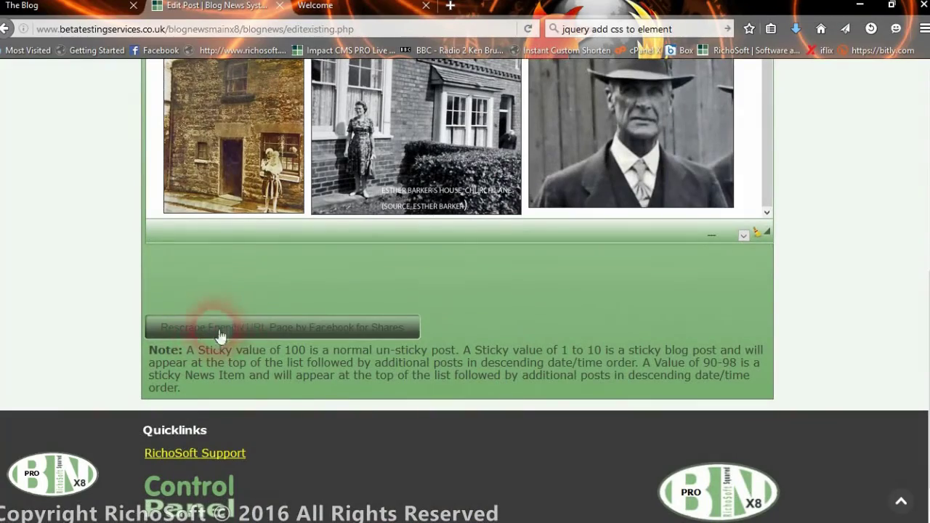
pyautogui.scroll(5, 535, 307)
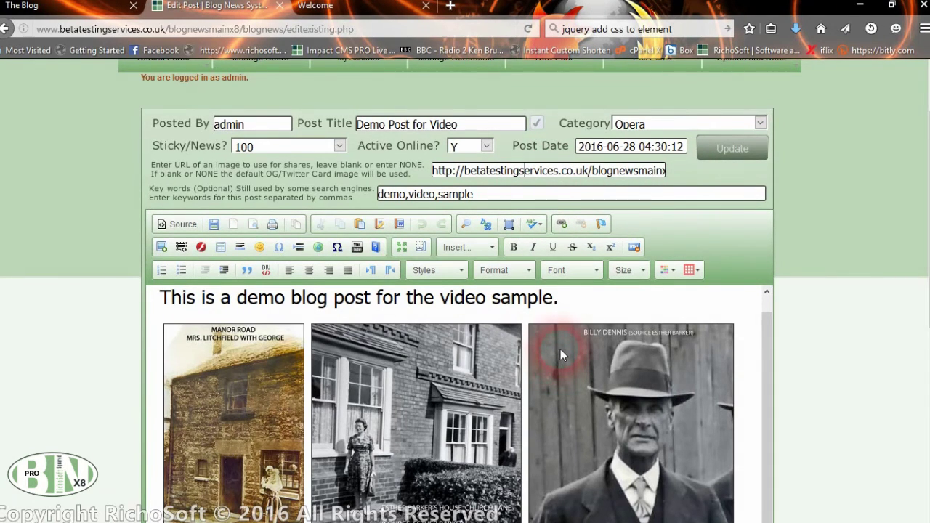
pyautogui.scroll(1, 560, 349)
pyautogui.click(640, 146)
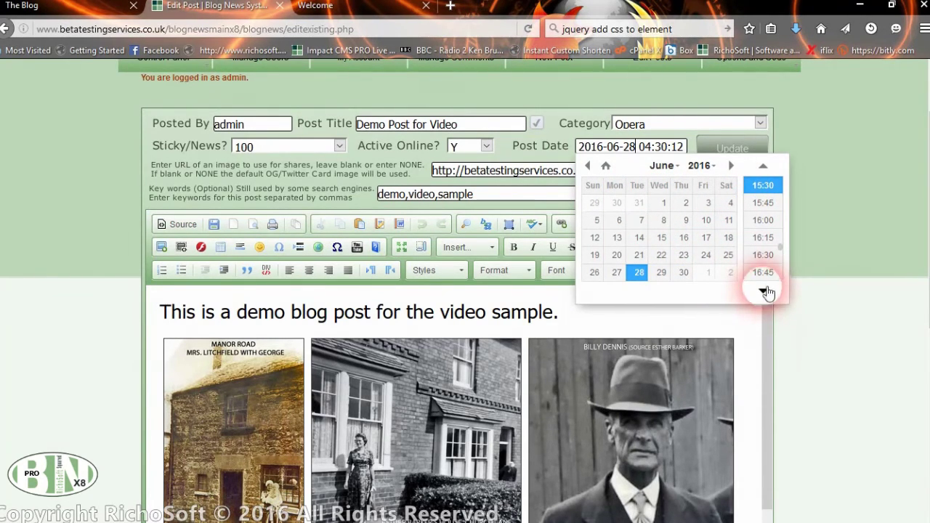
pyautogui.click(556, 132)
# - Open the comment management page, examine the comment list and its delete options, and go to the account details page
pyautogui.scroll(2, 809, 318)
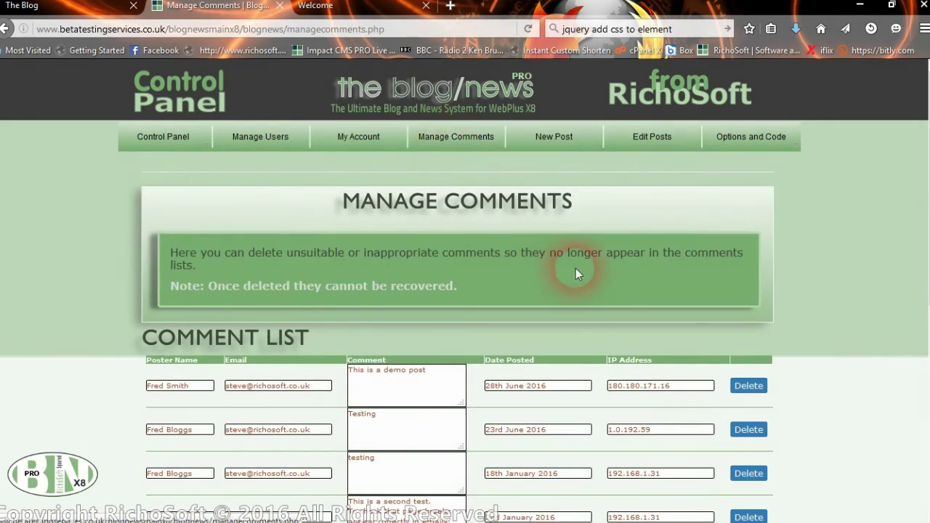
pyautogui.scroll(-4, 576, 273)
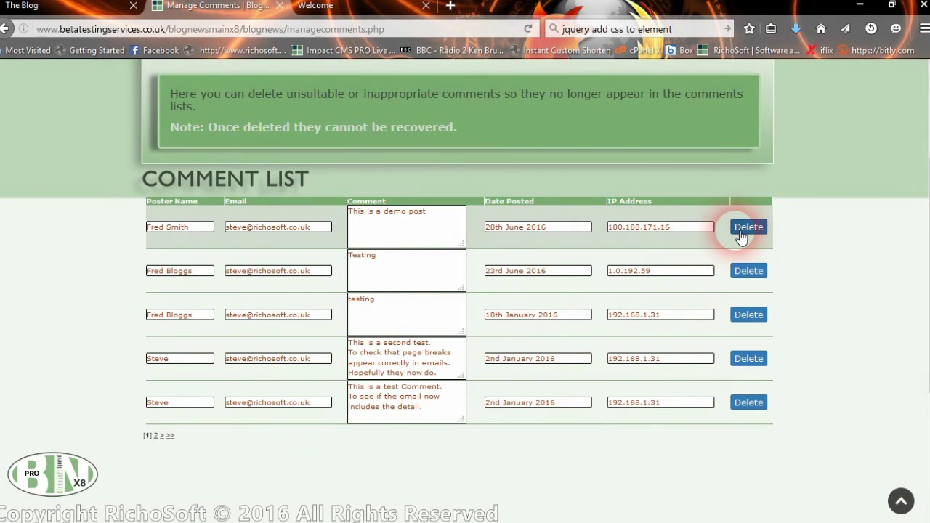
pyautogui.scroll(4, 415, 297)
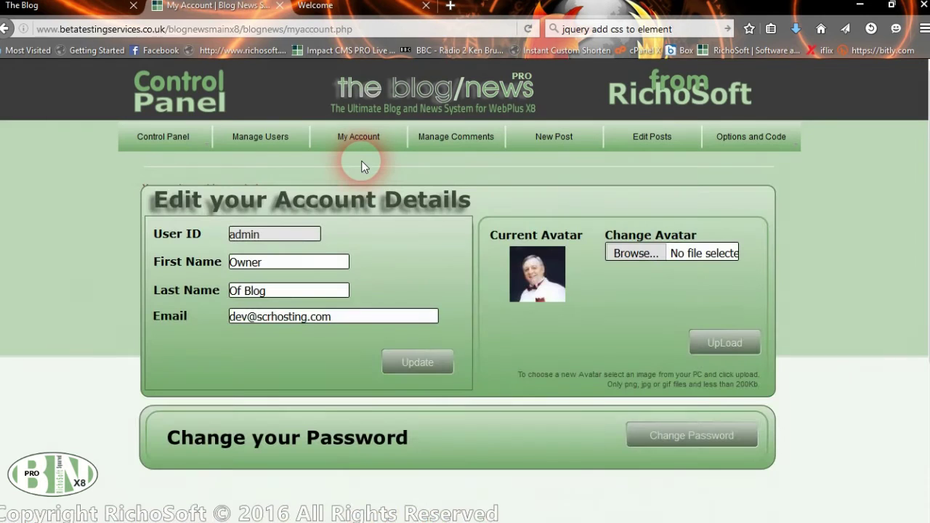
# - Start choosing a new avatar image file for the account and go to the Data (D:) drive
pyautogui.click(633, 254)
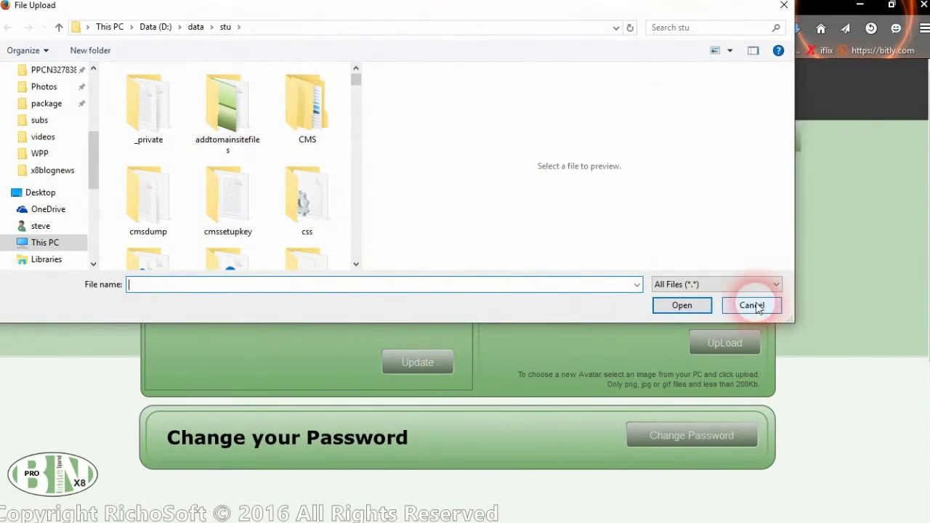
pyautogui.moveTo(357, 77); pyautogui.dragTo(334, 75)
pyautogui.click(193, 28)
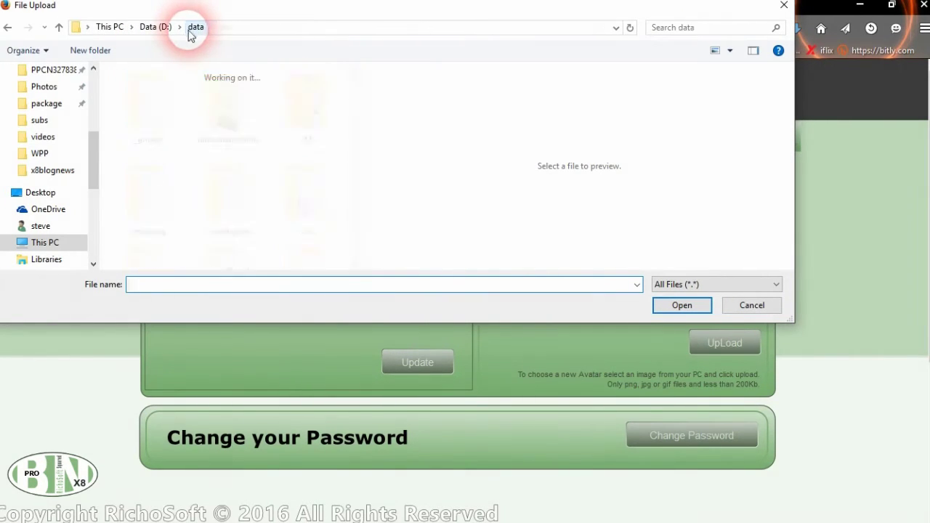
pyautogui.moveTo(357, 103); pyautogui.dragTo(349, 59)
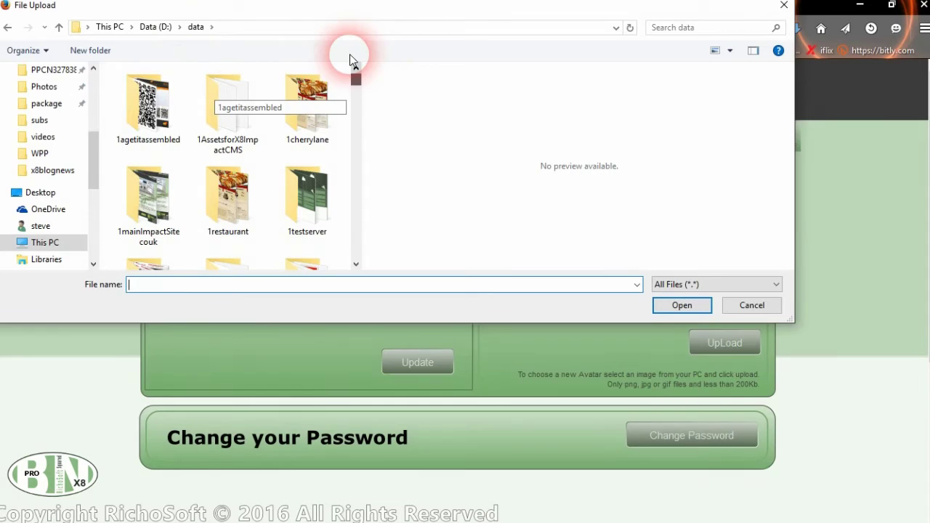
pyautogui.click(151, 26)
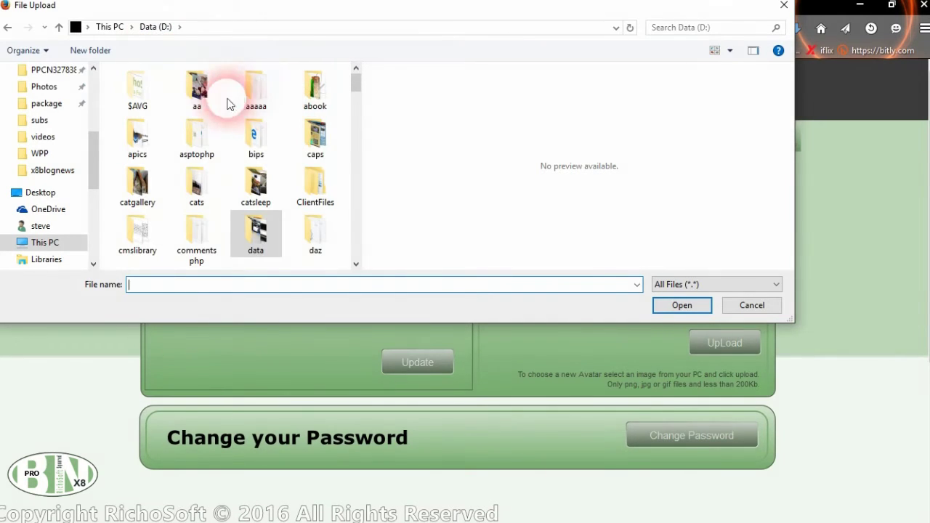
pyautogui.doubleClick(202, 94)
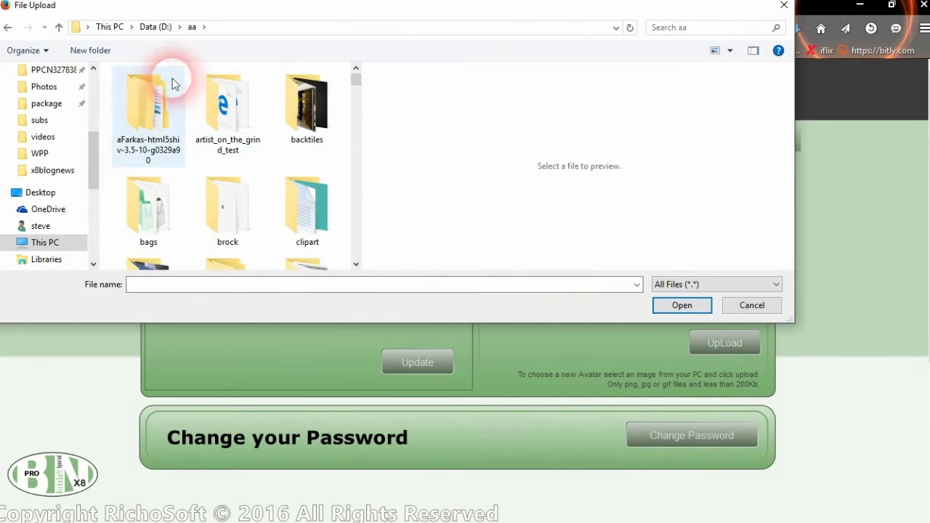
pyautogui.click(7, 26)
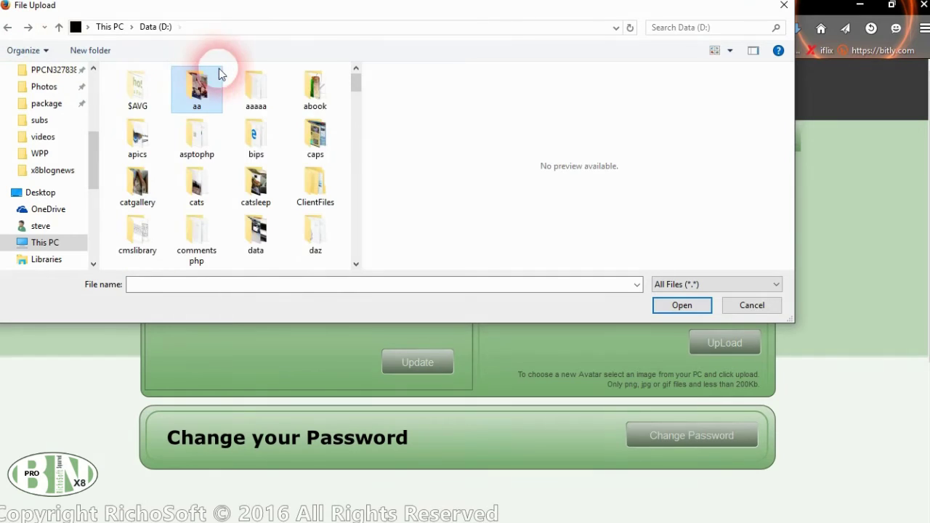
pyautogui.doubleClick(315, 106)
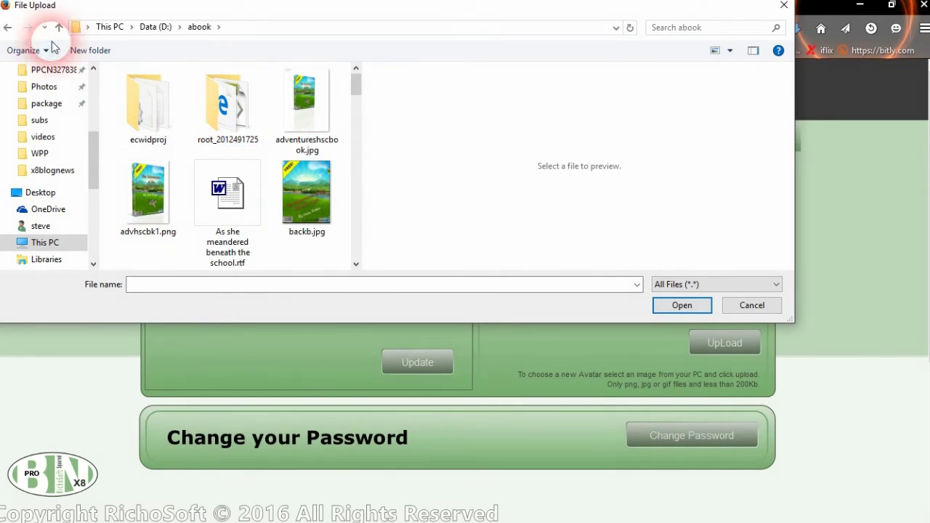
pyautogui.click(8, 29)
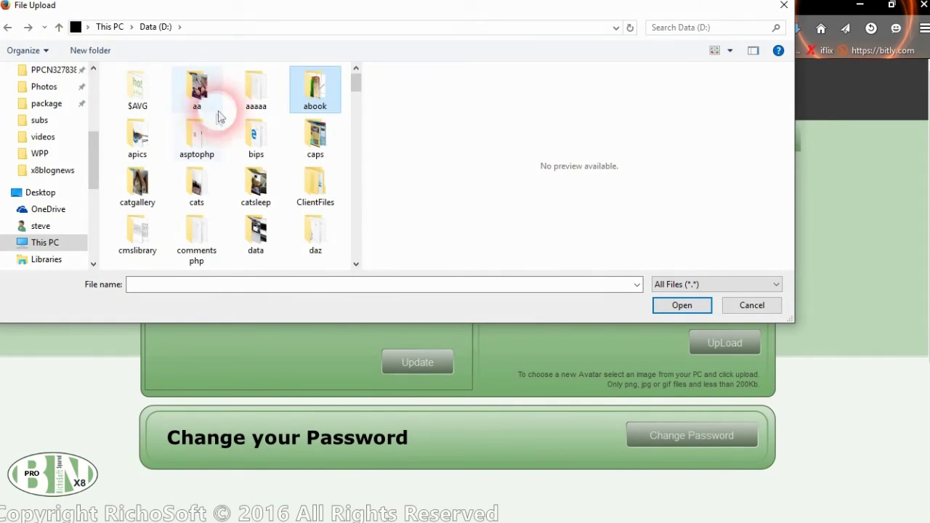
# - Upload av1.png from the apics\avatars folder as the account's new avatar
pyautogui.doubleClick(147, 144)
pyautogui.doubleClick(149, 106)
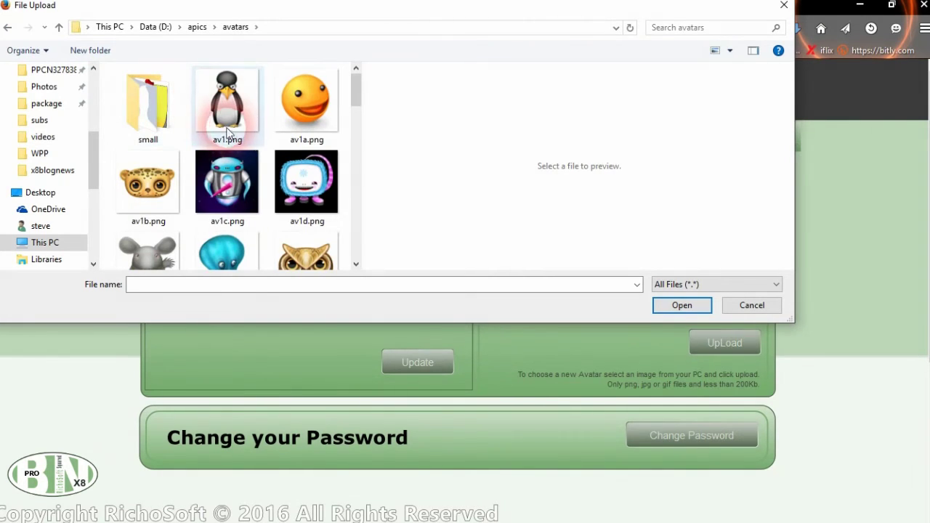
pyautogui.click(227, 102)
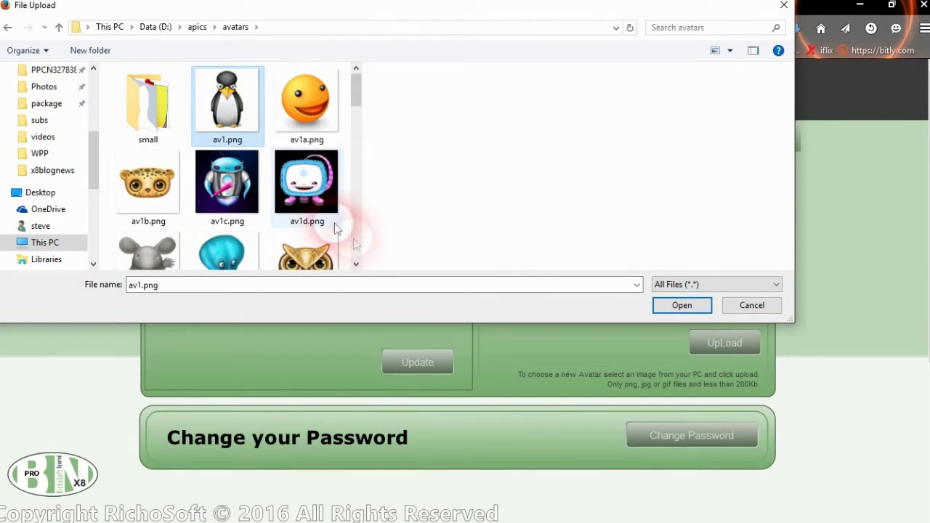
pyautogui.click(657, 305)
pyautogui.click(712, 346)
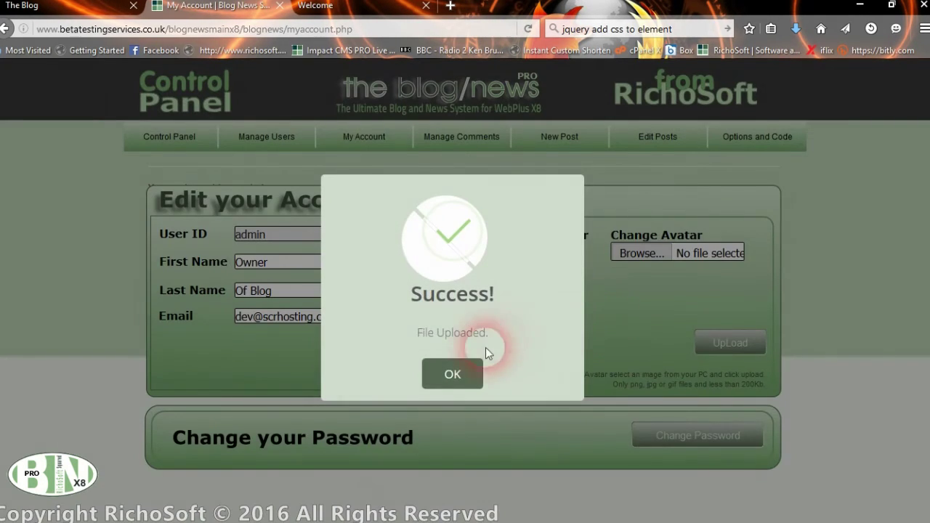
pyautogui.click(468, 373)
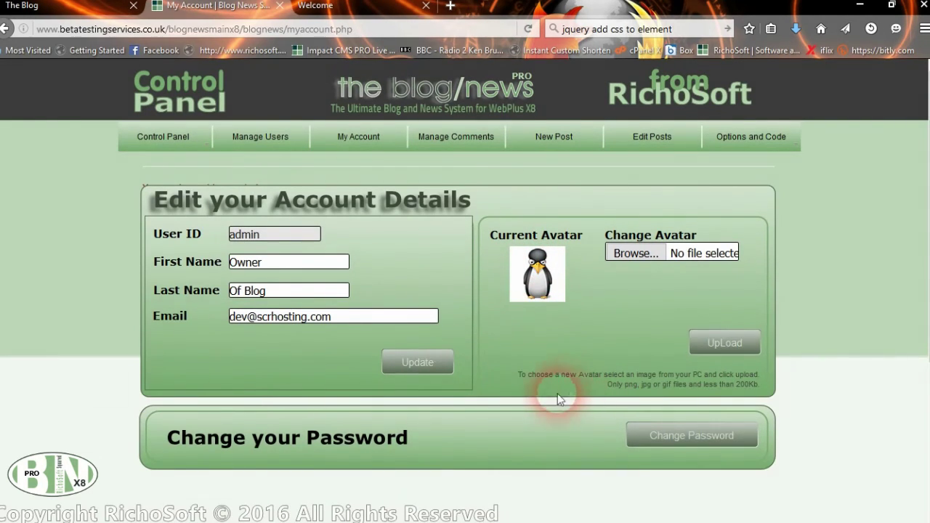
# - Reload the public blog page and check the avatar shown beside the admin posts
pyautogui.click(267, 291)
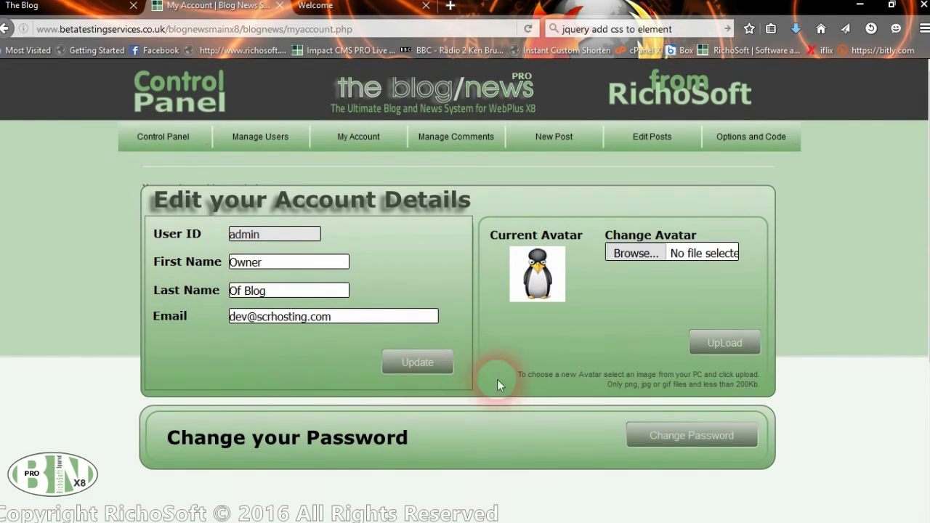
pyautogui.click(660, 445)
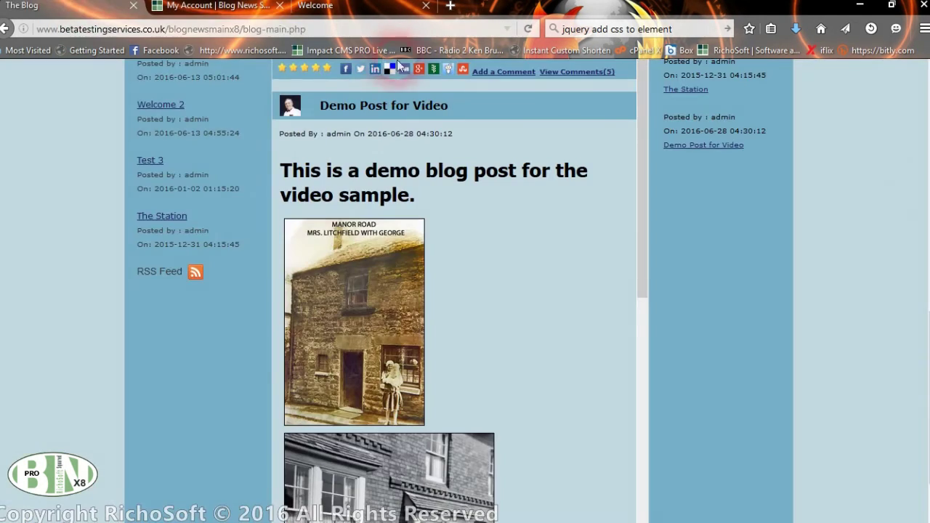
pyautogui.click(289, 112)
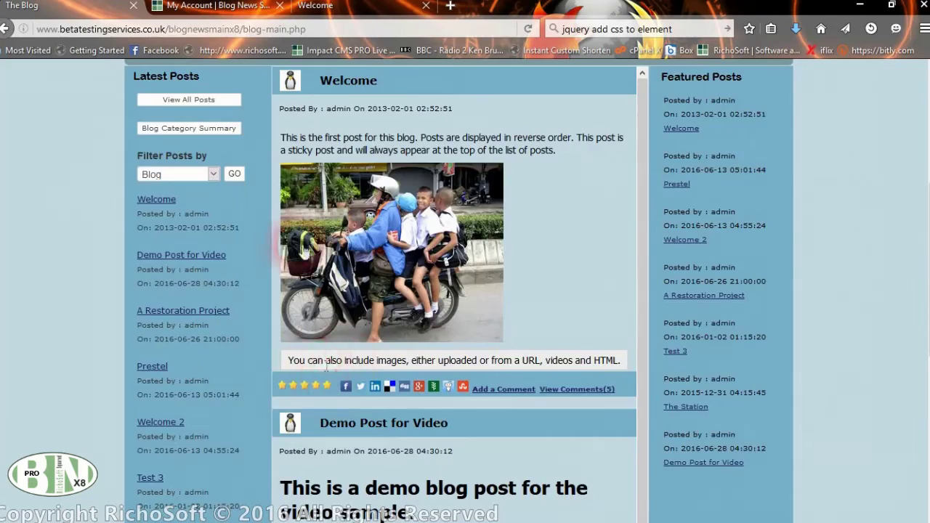
pyautogui.scroll(3, 287, 178)
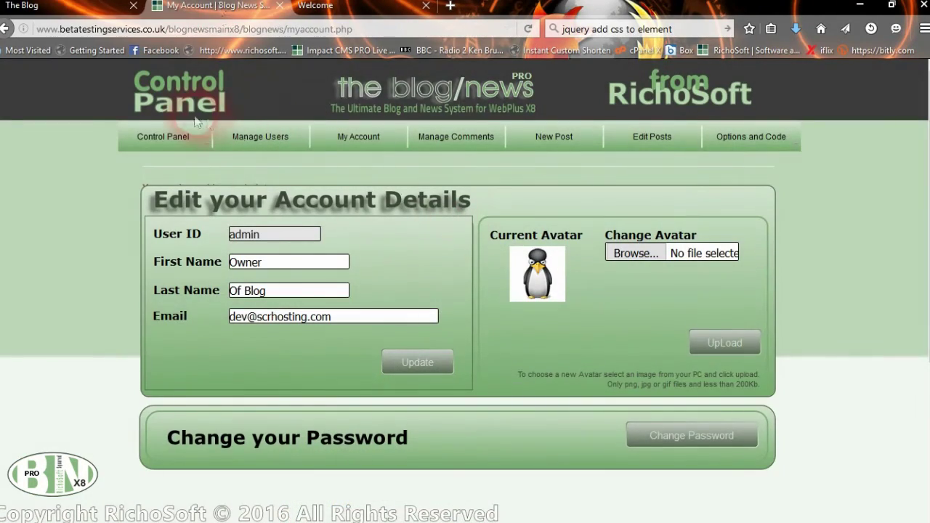
# - Open the user management page and examine the Add User form, its access level options and the Edit User list
pyautogui.click(247, 147)
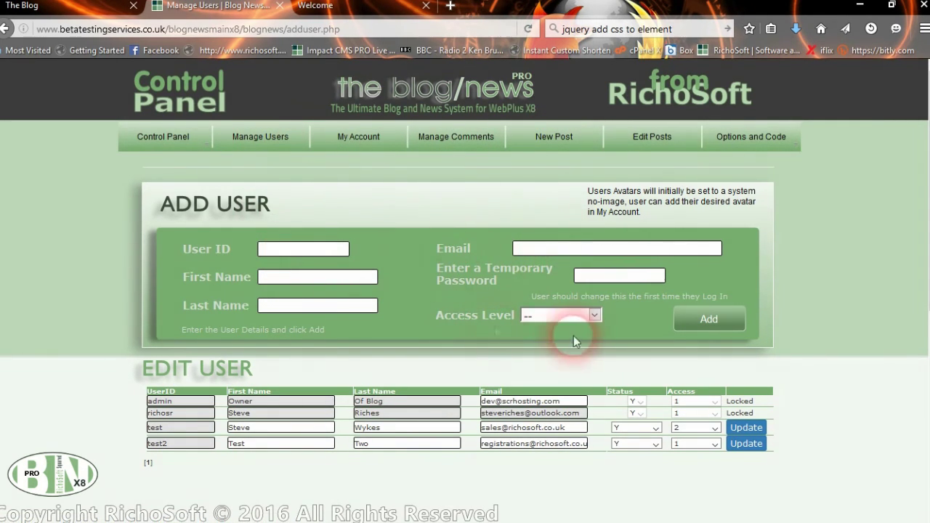
pyautogui.scroll(-2, 565, 327)
pyautogui.click(565, 239)
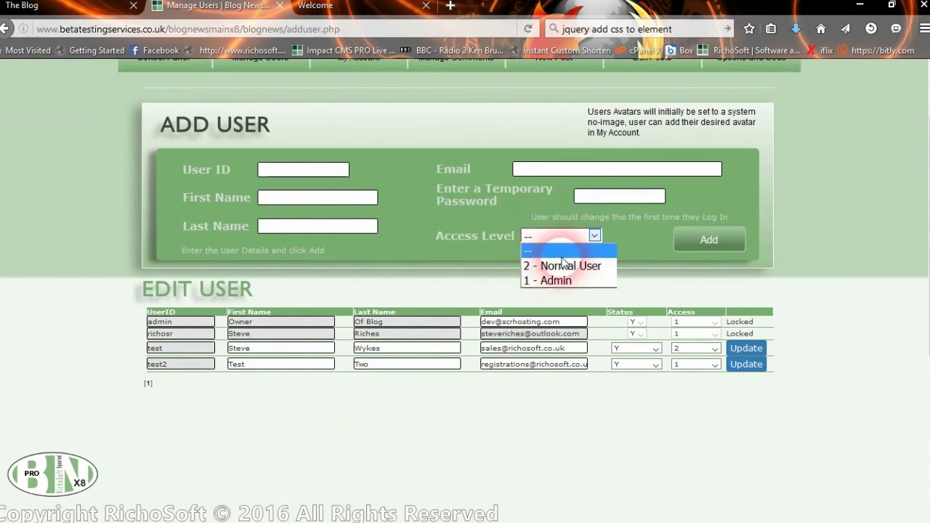
pyautogui.click(408, 207)
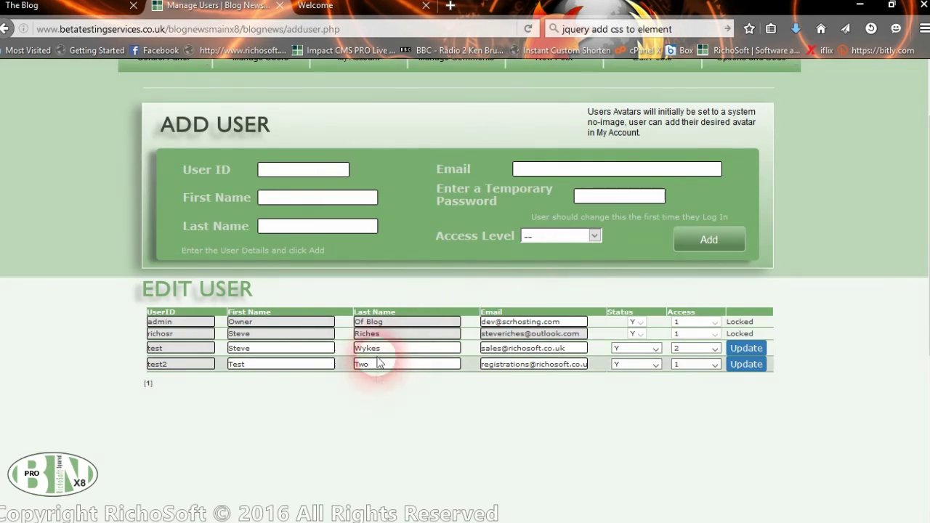
pyautogui.scroll(2, 509, 216)
pyautogui.moveTo(187, 149)
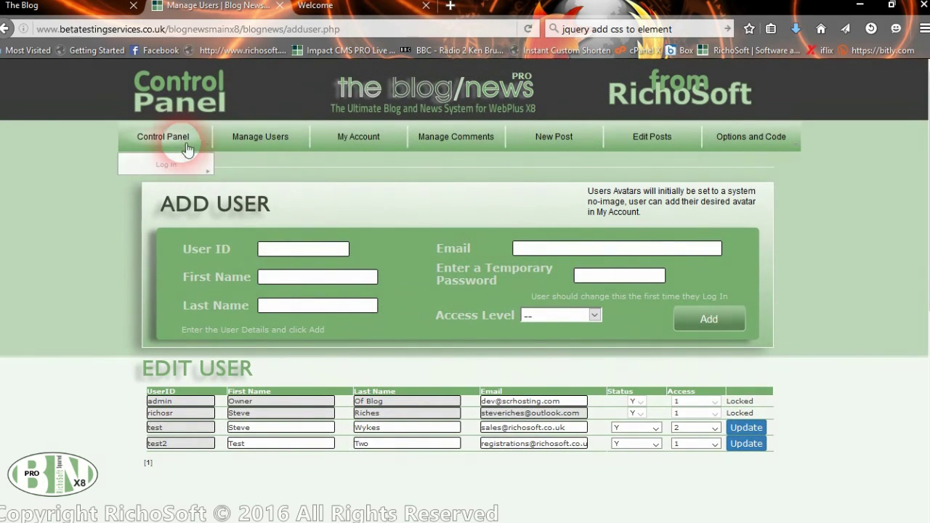
pyautogui.moveTo(799, 149)
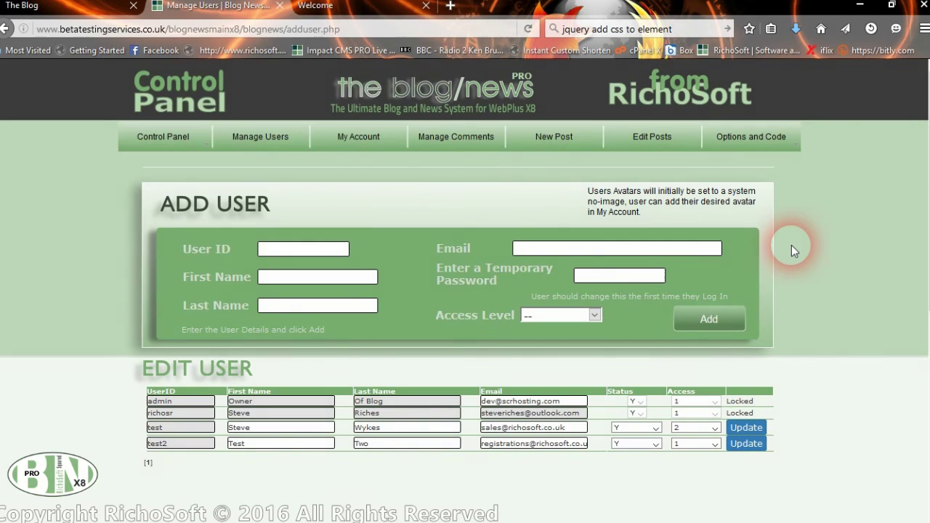
pyautogui.moveTo(759, 517)
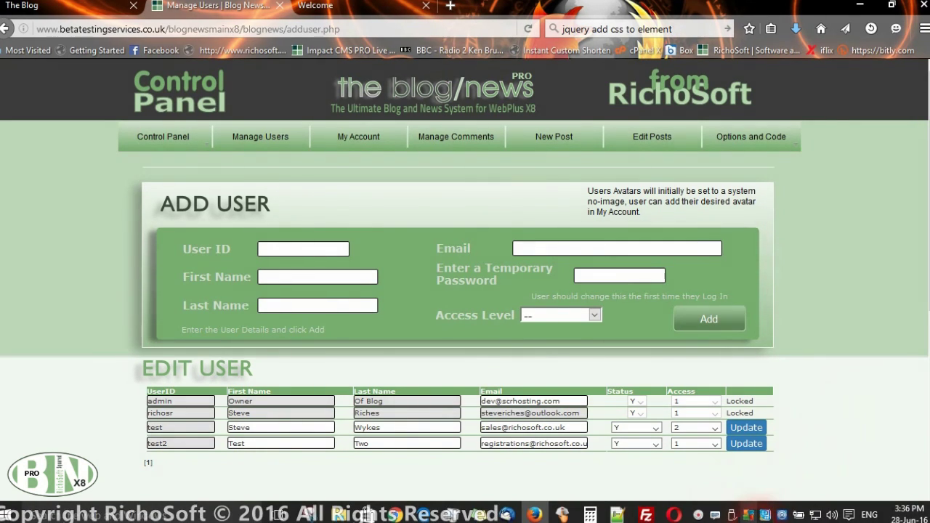